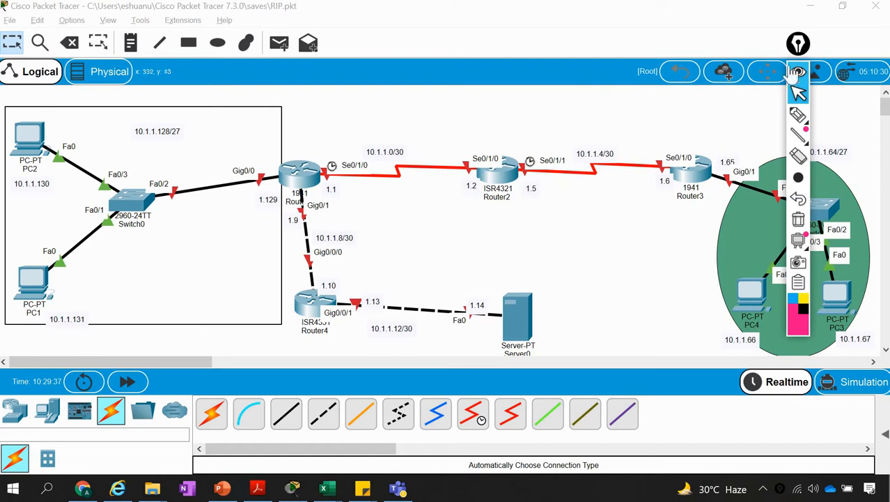
# Move the annotation toolbar to the outer edge of the screen so it clears the network topology
pyautogui.click(797, 47)
pyautogui.moveTo(856, 47); pyautogui.dragTo(868, 46)
pyautogui.click(836, 71)
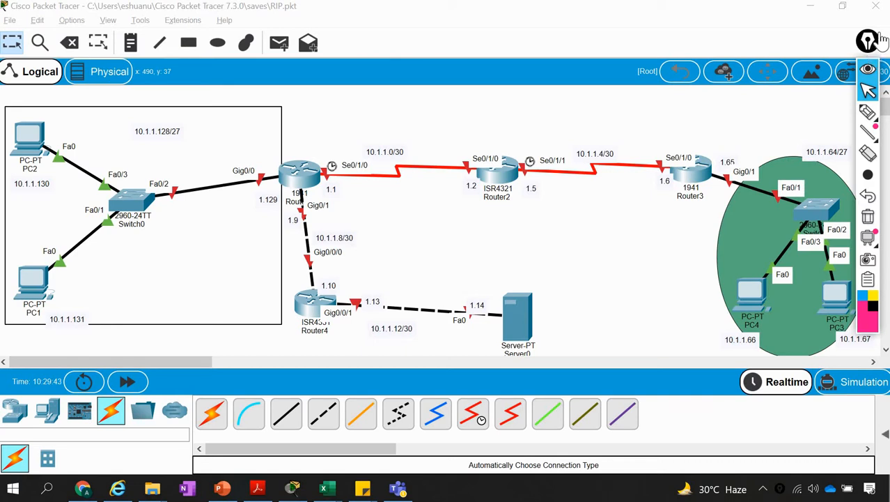
pyautogui.moveTo(871, 47); pyautogui.dragTo(879, 33)
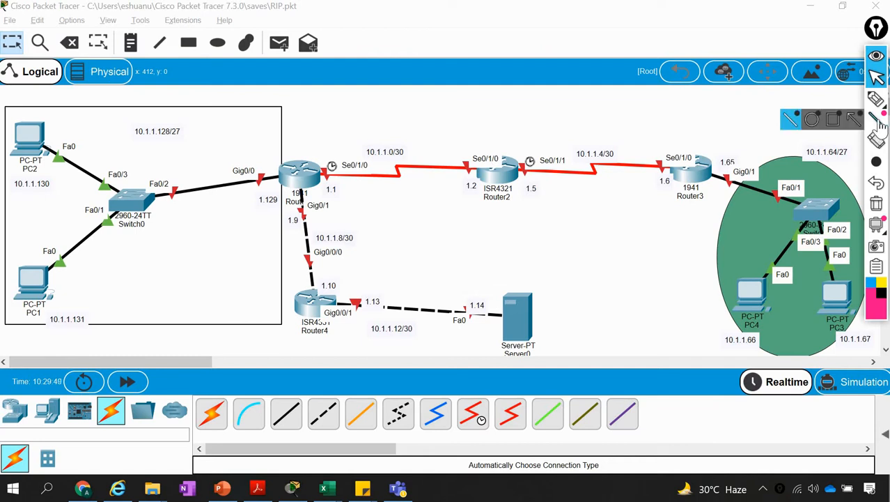
# Handwrite the network address 10.1.1.0/24 in pink above the topology with the annotation pen
pyautogui.moveTo(879, 101)
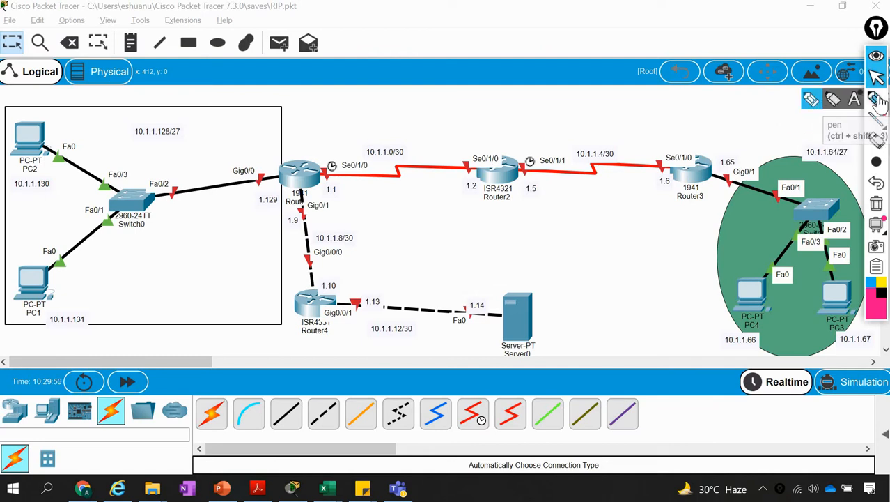
pyautogui.click(819, 102)
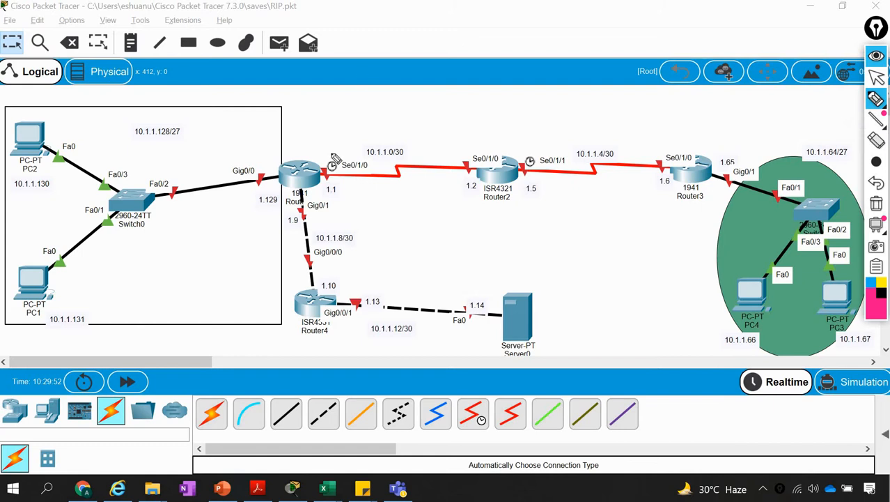
pyautogui.moveTo(292, 124); pyautogui.dragTo(295, 130)
pyautogui.moveTo(387, 23)
pyautogui.mouseDown()
pyautogui.moveTo(389, 43)
pyautogui.moveTo(404, 24)
pyautogui.moveTo(437, 42)
pyautogui.moveTo(471, 33)
pyautogui.moveTo(504, 42)
pyautogui.moveTo(508, 25)
pyautogui.mouseUp()
pyautogui.click(421, 35)
pyautogui.click(456, 35)
pyautogui.click(486, 35)
pyautogui.moveTo(523, 20)
pyautogui.mouseDown()
pyautogui.moveTo(511, 54)
pyautogui.moveTo(573, 41)
pyautogui.mouseUp()
pyautogui.click(535, 30)
pyautogui.moveTo(566, 27); pyautogui.dragTo(564, 50)
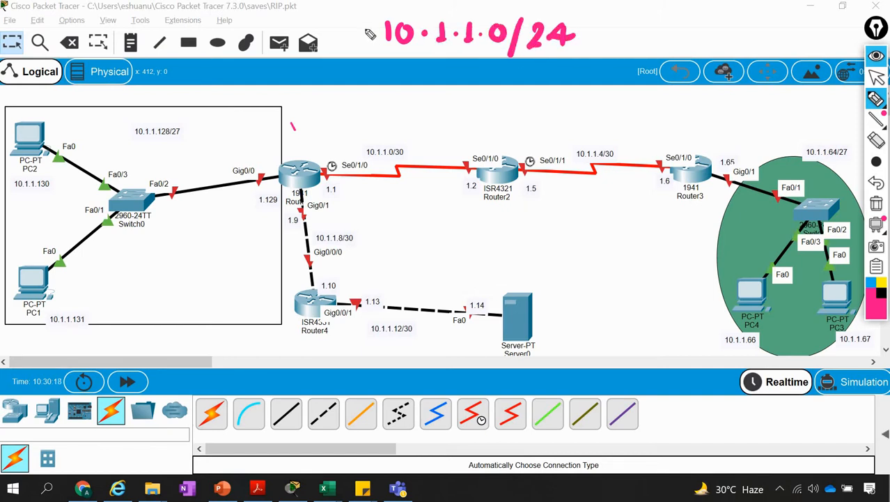
# Bracket the handwritten 10.1.1.0/24 from below and add a pink arrow leading to it
pyautogui.moveTo(362, 25)
pyautogui.mouseDown()
pyautogui.moveTo(418, 59)
pyautogui.moveTo(473, 61)
pyautogui.moveTo(589, 39)
pyautogui.mouseUp()
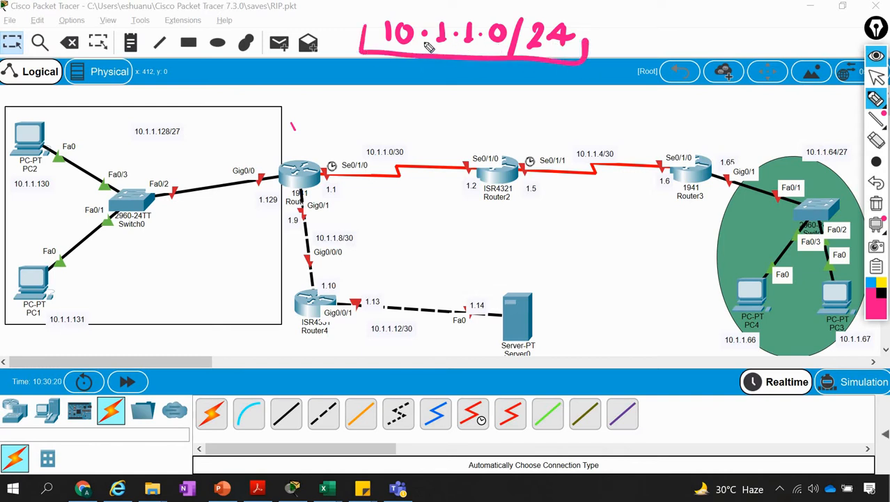
pyautogui.moveTo(326, 32)
pyautogui.mouseDown()
pyautogui.moveTo(358, 30)
pyautogui.moveTo(348, 36)
pyautogui.mouseUp()
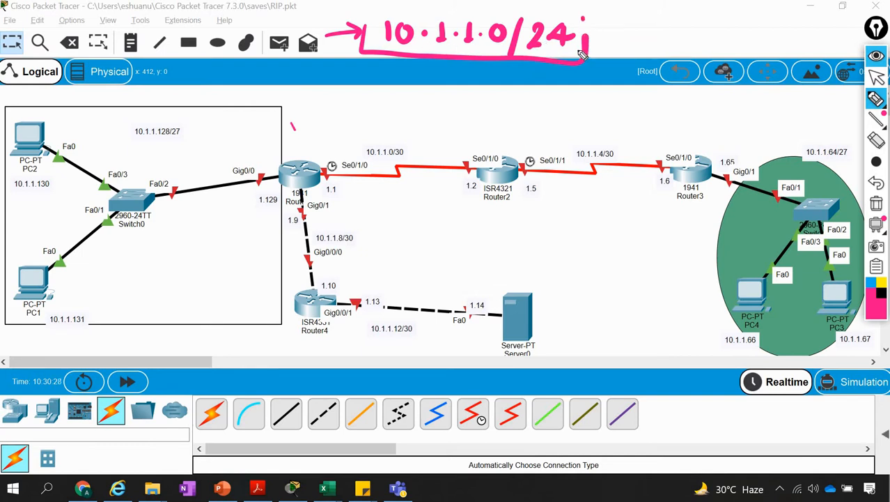
pyautogui.moveTo(584, 18); pyautogui.dragTo(583, 61)
# Draw a pink ring above the 10.1.1.0/30 label and mark the first 1941 router's links to Switch0 and Router2 in pink
pyautogui.moveTo(394, 117)
pyautogui.mouseDown()
pyautogui.moveTo(369, 131)
pyautogui.moveTo(375, 111)
pyautogui.moveTo(392, 111)
pyautogui.mouseUp()
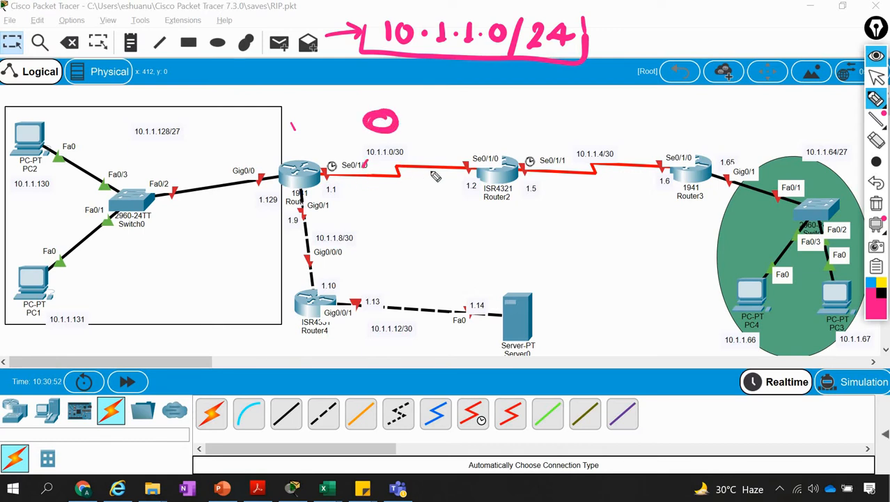
pyautogui.moveTo(439, 169); pyautogui.dragTo(360, 178)
pyautogui.moveTo(186, 191); pyautogui.dragTo(263, 177)
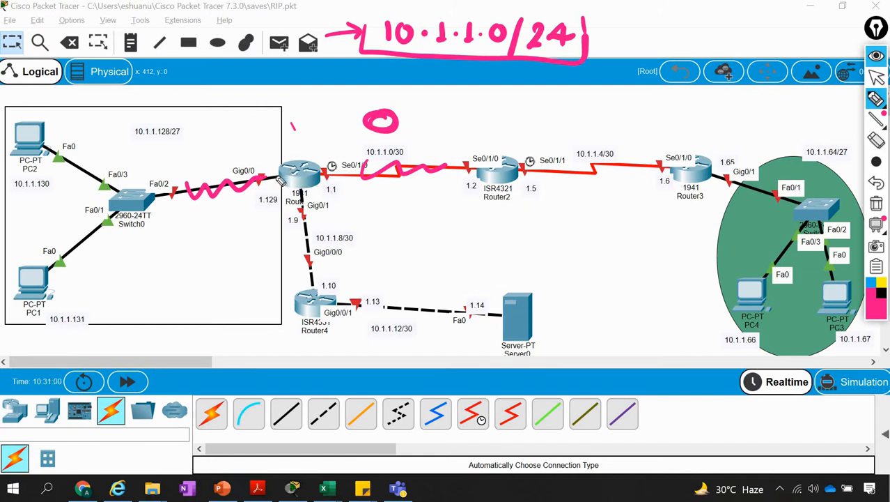
pyautogui.moveTo(204, 191); pyautogui.dragTo(391, 175)
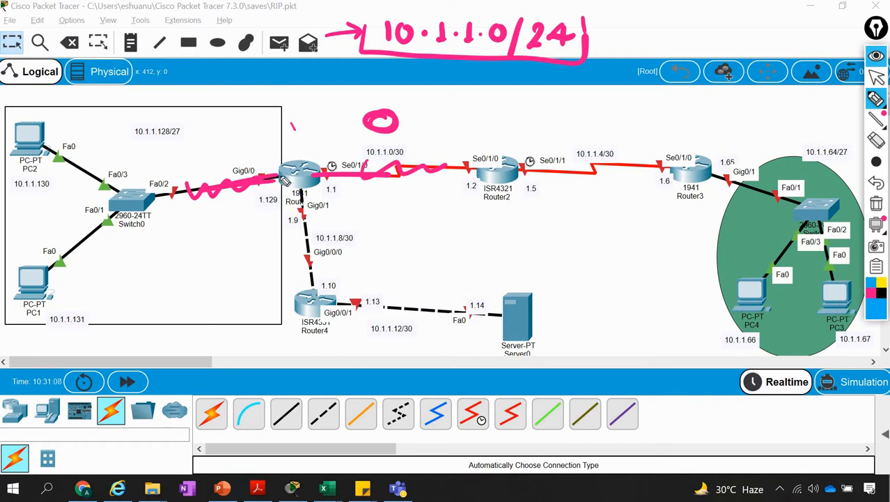
# Trace the first 1941 router's links in blue, dot its Gig0/0 and Se0/1/0 interfaces, and point an arrow at the router
pyautogui.moveTo(237, 189)
pyautogui.mouseDown()
pyautogui.moveTo(362, 182)
pyautogui.moveTo(352, 178)
pyautogui.mouseUp()
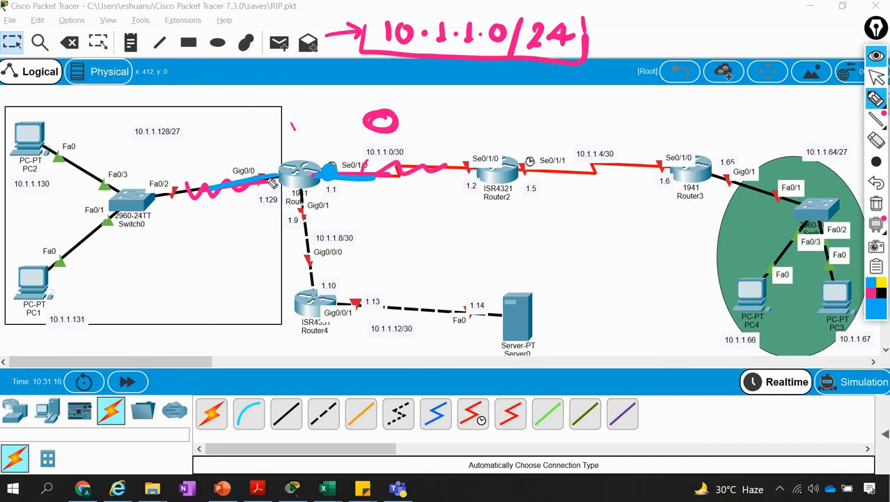
pyautogui.moveTo(269, 179); pyautogui.dragTo(268, 177)
pyautogui.moveTo(323, 123); pyautogui.dragTo(311, 162)
pyautogui.moveTo(325, 149); pyautogui.dragTo(315, 162)
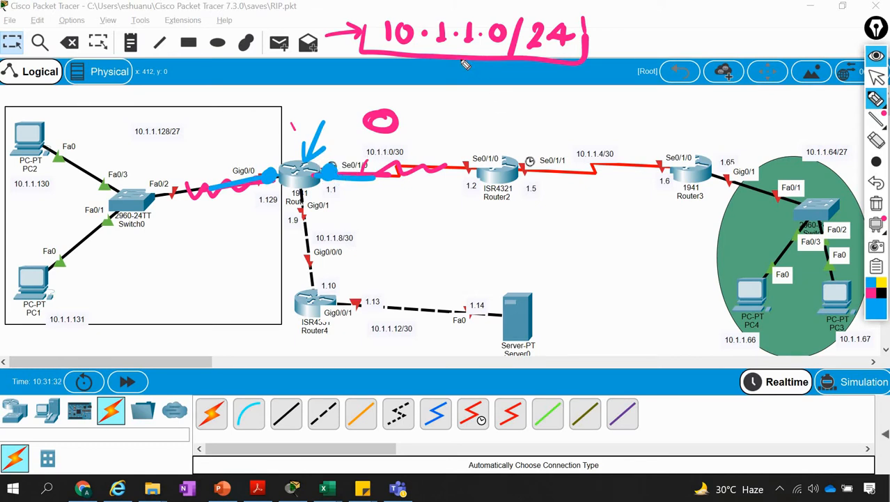
# Draw a blue arrow from the 10.1.1.0/24 address and write 0, 255 and a circled 256 beside it
pyautogui.moveTo(447, 61)
pyautogui.mouseDown()
pyautogui.moveTo(477, 105)
pyautogui.moveTo(462, 113)
pyautogui.mouseUp()
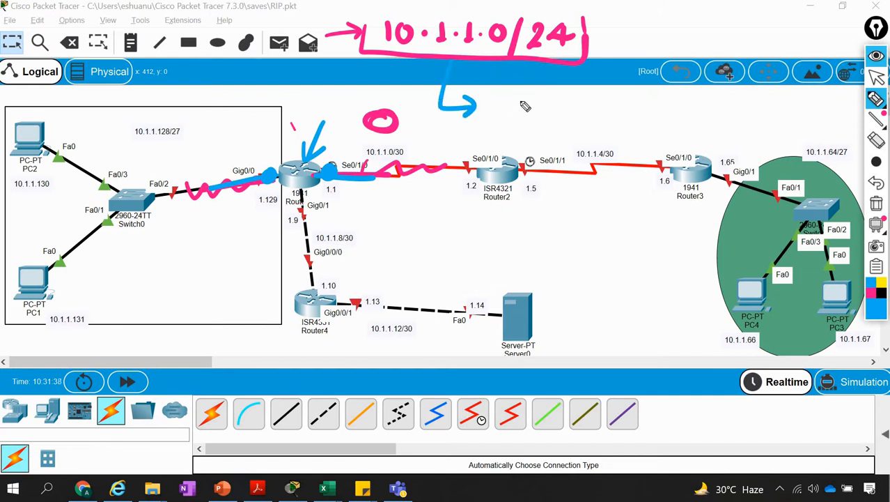
pyautogui.moveTo(513, 90)
pyautogui.mouseDown()
pyautogui.moveTo(508, 131)
pyautogui.moveTo(550, 128)
pyautogui.moveTo(537, 132)
pyautogui.mouseUp()
pyautogui.moveTo(581, 110); pyautogui.dragTo(604, 131)
pyautogui.moveTo(639, 102); pyautogui.dragTo(631, 124)
pyautogui.moveTo(589, 96)
pyautogui.mouseDown()
pyautogui.moveTo(651, 98)
pyautogui.moveTo(589, 110)
pyautogui.mouseUp()
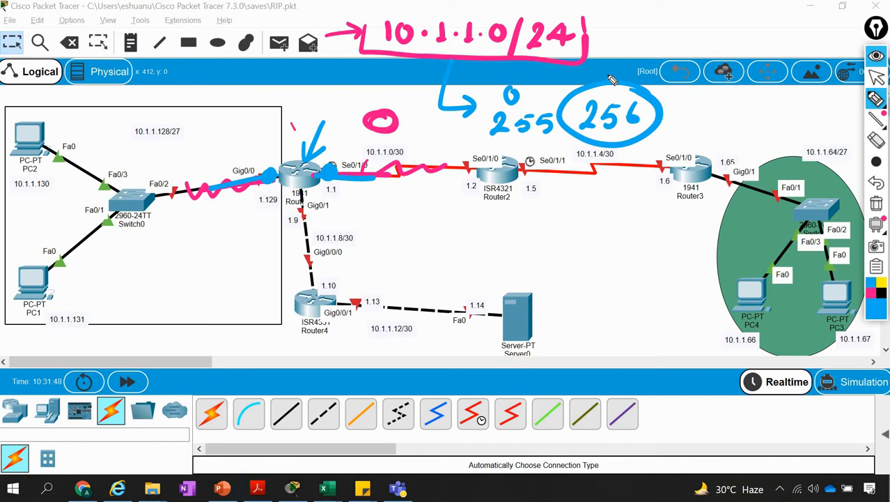
# Number the Switch0 network 1 and the serial link to Router2 2 in yellow, circling both numbers
pyautogui.click(882, 285)
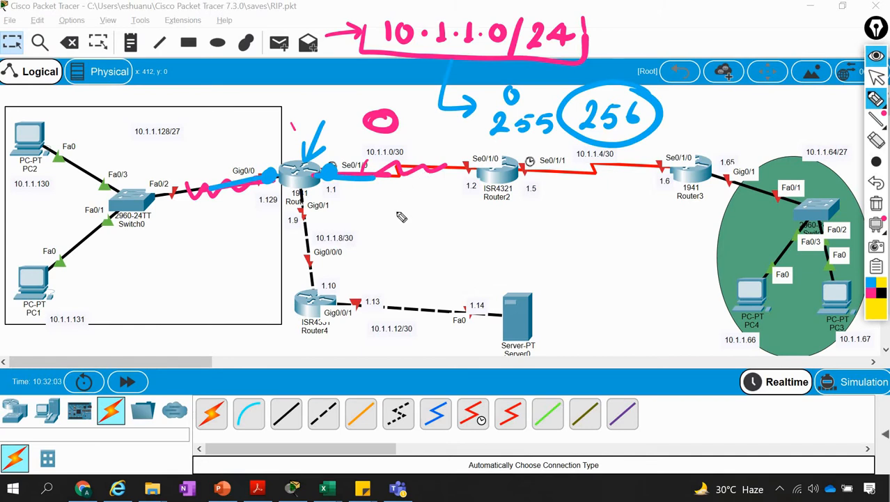
pyautogui.moveTo(397, 180); pyautogui.dragTo(395, 212)
pyautogui.moveTo(390, 171); pyautogui.dragTo(382, 183)
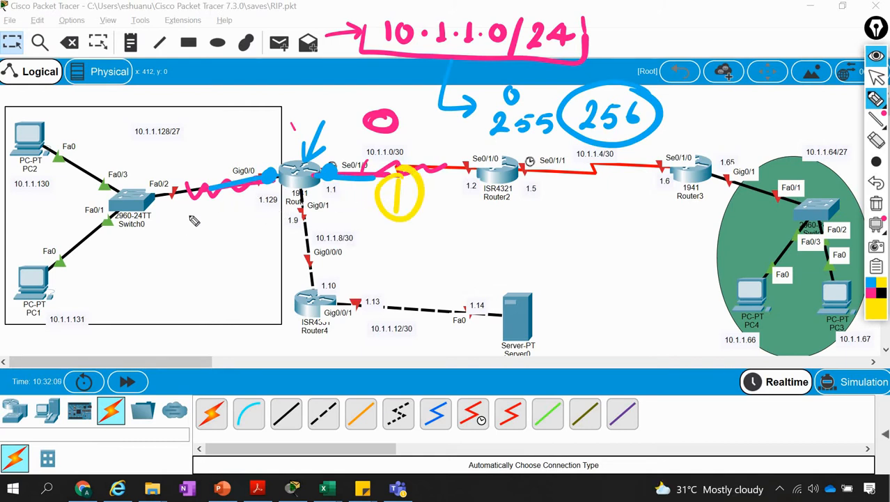
pyautogui.moveTo(185, 208)
pyautogui.mouseDown()
pyautogui.moveTo(187, 237)
pyautogui.moveTo(202, 248)
pyautogui.moveTo(186, 197)
pyautogui.mouseUp()
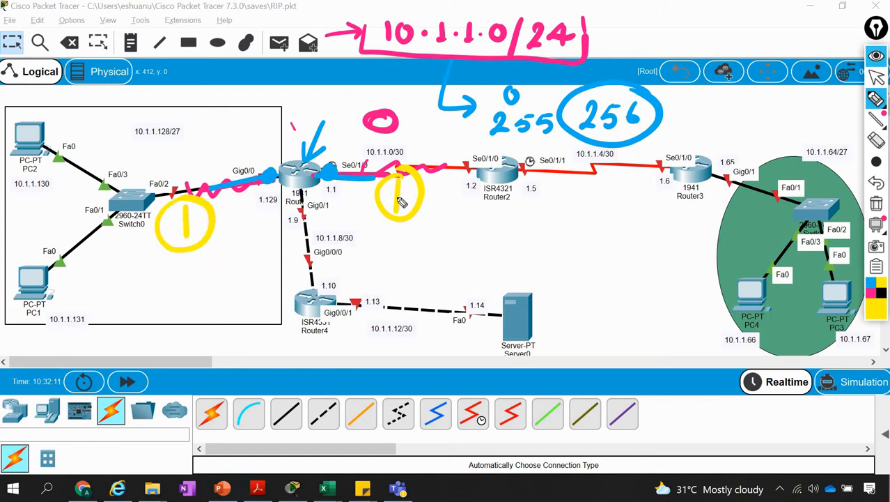
pyautogui.moveTo(385, 185)
pyautogui.mouseDown()
pyautogui.moveTo(385, 213)
pyautogui.moveTo(420, 212)
pyautogui.mouseUp()
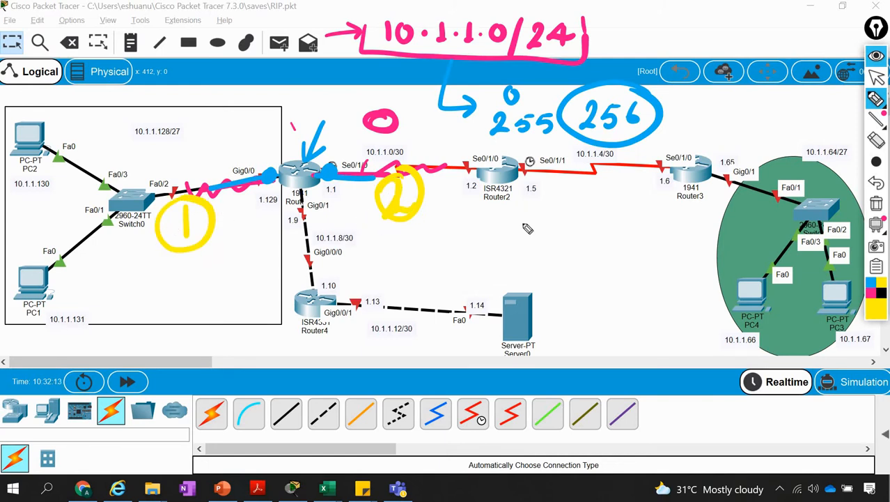
# Number the Router2–Router3 link 3, and in circles the green-area LAN 4, the Router4 link 5 and the server link 6, in yellow
pyautogui.moveTo(577, 181)
pyautogui.mouseDown()
pyautogui.moveTo(586, 189)
pyautogui.moveTo(574, 205)
pyautogui.mouseUp()
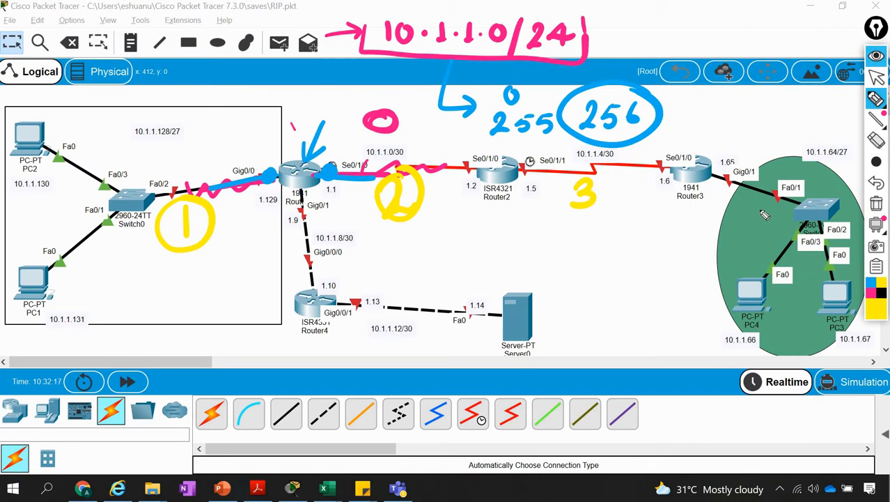
pyautogui.moveTo(764, 215)
pyautogui.mouseDown()
pyautogui.moveTo(744, 242)
pyautogui.moveTo(767, 202)
pyautogui.mouseUp()
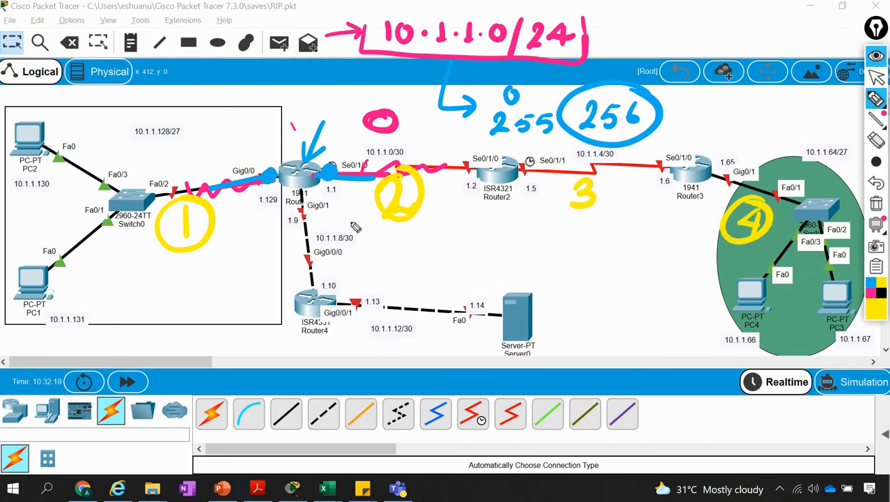
pyautogui.moveTo(355, 227)
pyautogui.mouseDown()
pyautogui.moveTo(350, 246)
pyautogui.moveTo(384, 241)
pyautogui.mouseUp()
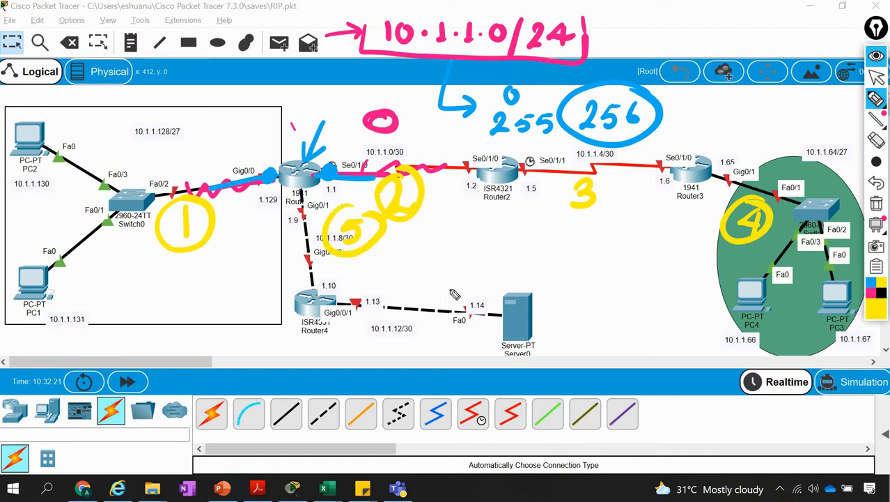
pyautogui.moveTo(452, 265); pyautogui.dragTo(437, 291)
pyautogui.moveTo(453, 249)
pyautogui.mouseDown()
pyautogui.moveTo(422, 296)
pyautogui.moveTo(460, 251)
pyautogui.mouseUp()
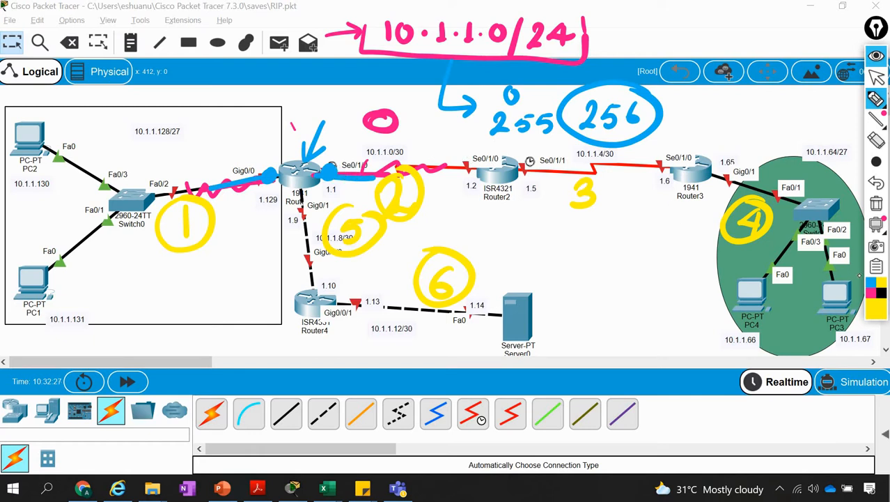
# Draw green arrows pointing at both end interfaces of the two serial links, networks 2 and 3
pyautogui.click(873, 311)
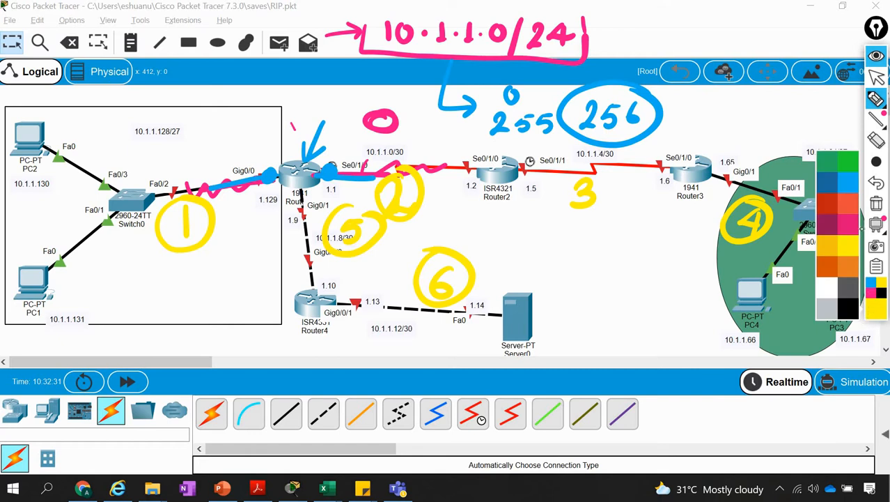
pyautogui.click(846, 169)
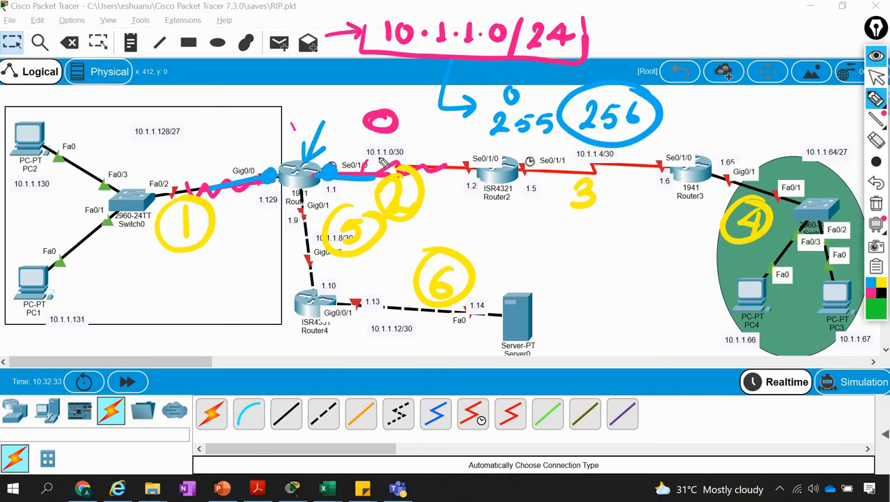
pyautogui.moveTo(341, 121); pyautogui.dragTo(331, 162)
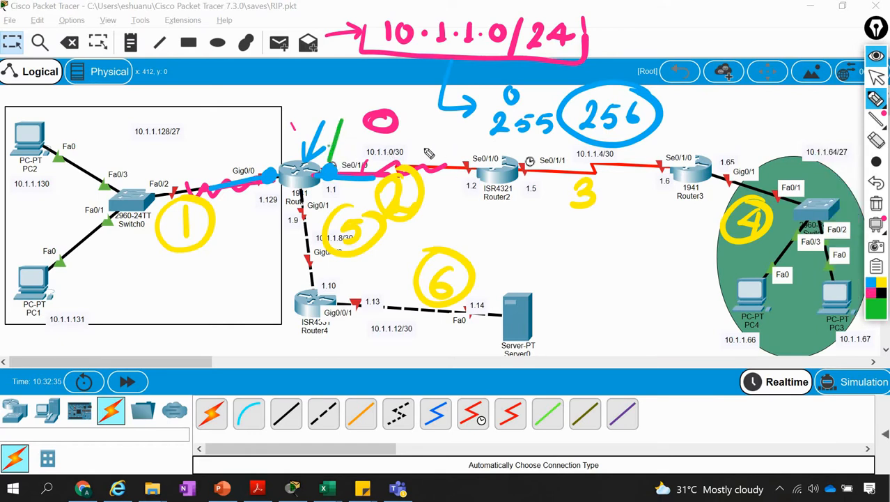
pyautogui.moveTo(442, 124); pyautogui.dragTo(467, 165)
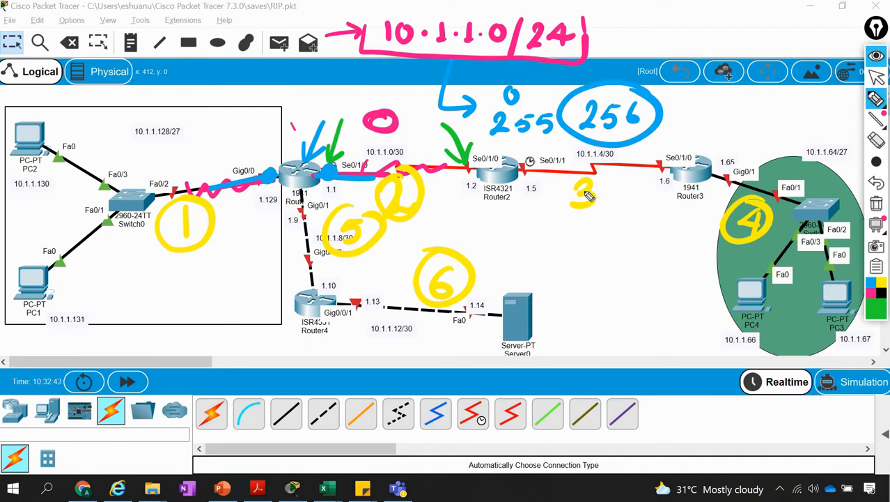
pyautogui.moveTo(519, 218)
pyautogui.mouseDown()
pyautogui.moveTo(531, 184)
pyautogui.moveTo(546, 194)
pyautogui.mouseUp()
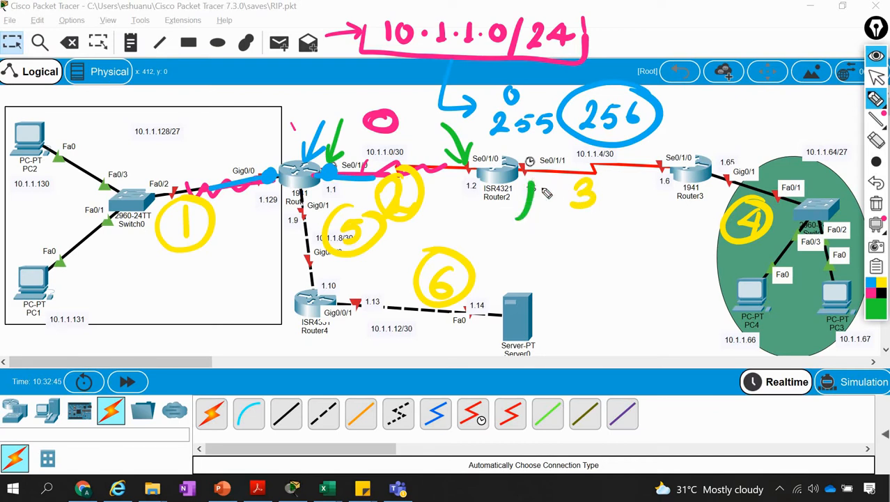
pyautogui.moveTo(625, 219)
pyautogui.mouseDown()
pyautogui.moveTo(662, 182)
pyautogui.moveTo(662, 202)
pyautogui.mouseUp()
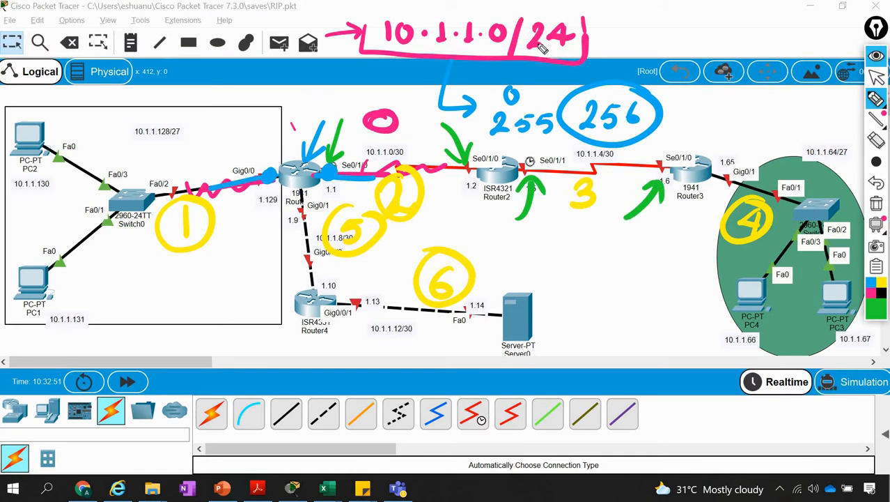
# Draw a green arrow from 10.1.1.0/24 to a handwritten 256 and underline the number
pyautogui.moveTo(594, 33)
pyautogui.mouseDown()
pyautogui.moveTo(639, 33)
pyautogui.moveTo(627, 43)
pyautogui.moveTo(675, 31)
pyautogui.moveTo(691, 42)
pyautogui.mouseUp()
pyautogui.moveTo(653, 51); pyautogui.dragTo(724, 50)
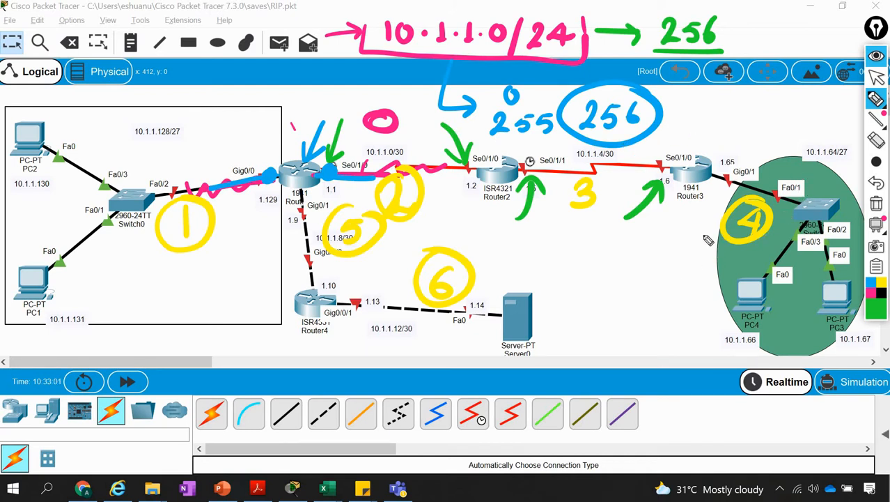
# Write a circled 25 with an arrow and an underlined note beside network 4, and a circled 62 beside network 1, in green
pyautogui.moveTo(669, 263)
pyautogui.mouseDown()
pyautogui.moveTo(715, 230)
pyautogui.moveTo(710, 254)
pyautogui.mouseUp()
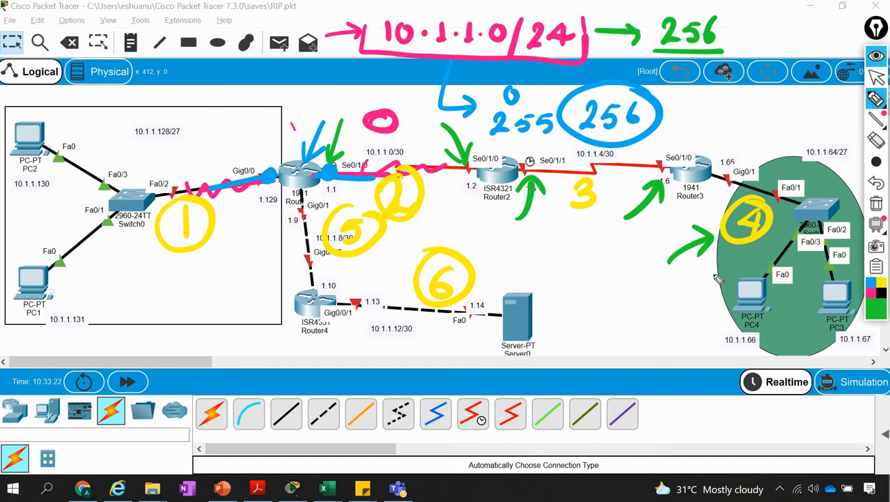
pyautogui.moveTo(691, 267)
pyautogui.mouseDown()
pyautogui.moveTo(679, 280)
pyautogui.moveTo(697, 294)
pyautogui.moveTo(718, 277)
pyautogui.moveTo(699, 288)
pyautogui.moveTo(697, 250)
pyautogui.mouseUp()
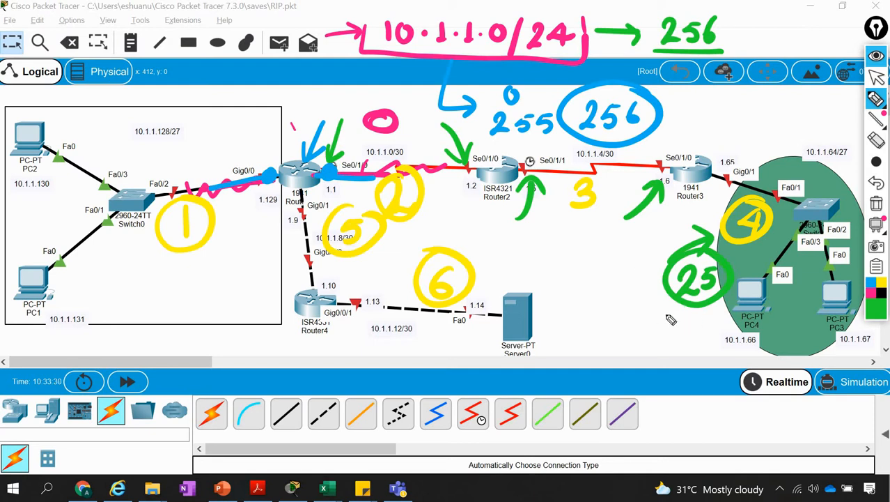
pyautogui.moveTo(634, 331)
pyautogui.mouseDown()
pyautogui.moveTo(639, 310)
pyautogui.moveTo(712, 322)
pyautogui.moveTo(673, 339)
pyautogui.moveTo(707, 336)
pyautogui.mouseUp()
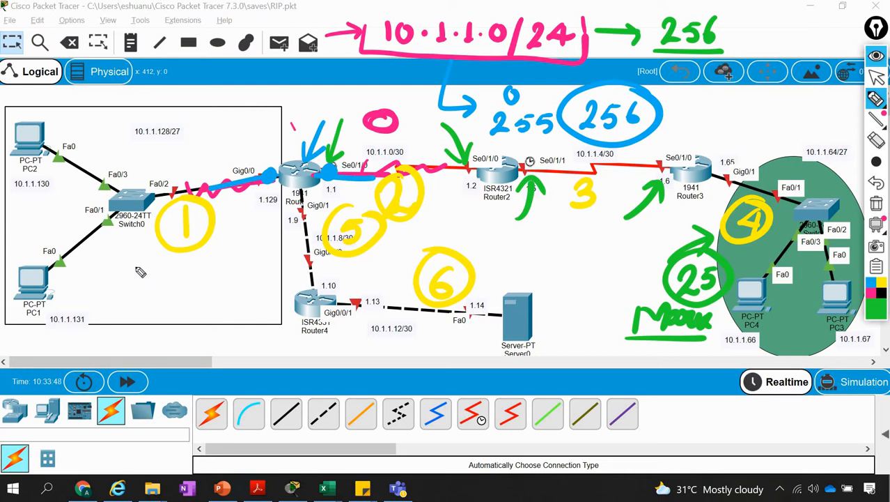
pyautogui.moveTo(146, 262)
pyautogui.mouseDown()
pyautogui.moveTo(132, 275)
pyautogui.moveTo(169, 278)
pyautogui.moveTo(167, 234)
pyautogui.moveTo(131, 287)
pyautogui.mouseUp()
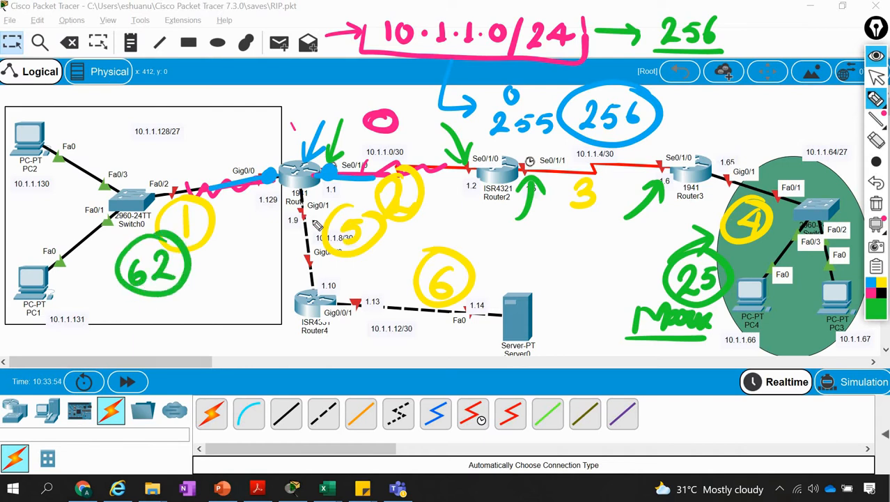
# Draw green arrows pointing at both end interfaces of the Router1–Router4 link and the Router4–server link, networks 5 and 6
pyautogui.moveTo(249, 241)
pyautogui.mouseDown()
pyautogui.moveTo(288, 215)
pyautogui.moveTo(291, 228)
pyautogui.mouseUp()
pyautogui.moveTo(255, 285)
pyautogui.mouseDown()
pyautogui.moveTo(311, 285)
pyautogui.moveTo(301, 291)
pyautogui.mouseUp()
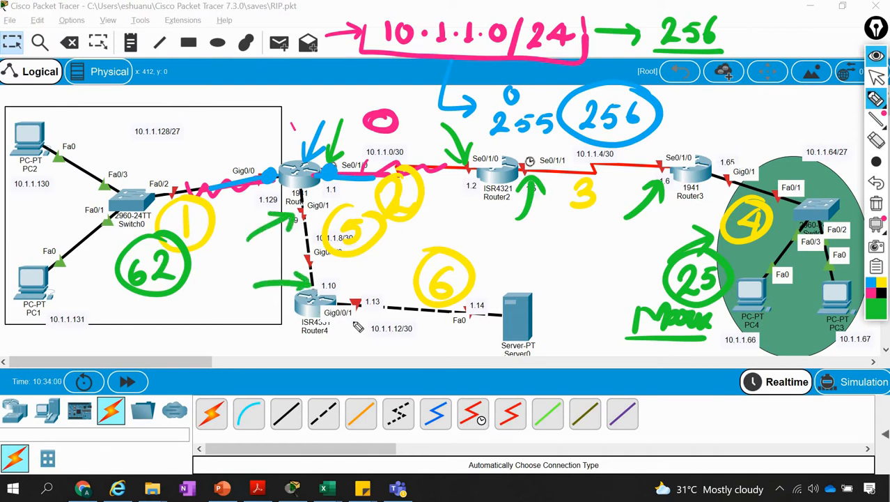
pyautogui.moveTo(359, 354)
pyautogui.mouseDown()
pyautogui.moveTo(357, 312)
pyautogui.moveTo(366, 324)
pyautogui.mouseUp()
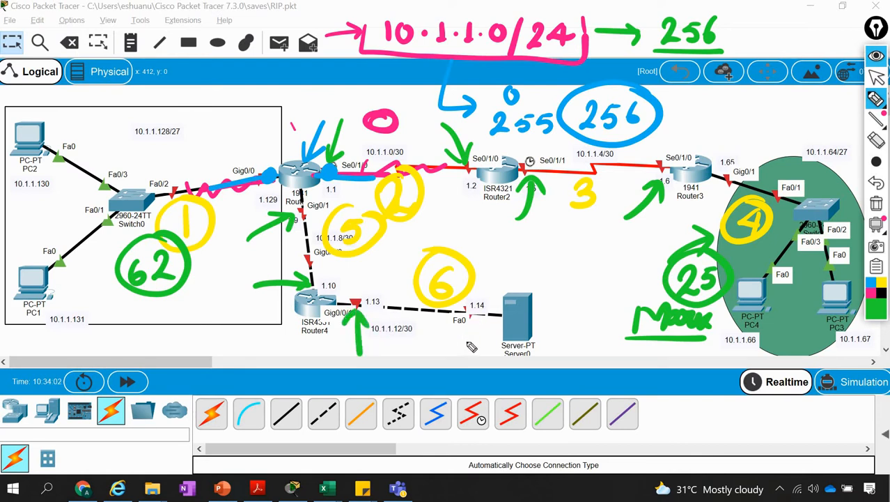
pyautogui.moveTo(463, 345)
pyautogui.mouseDown()
pyautogui.moveTo(470, 317)
pyautogui.moveTo(481, 328)
pyautogui.mouseUp()
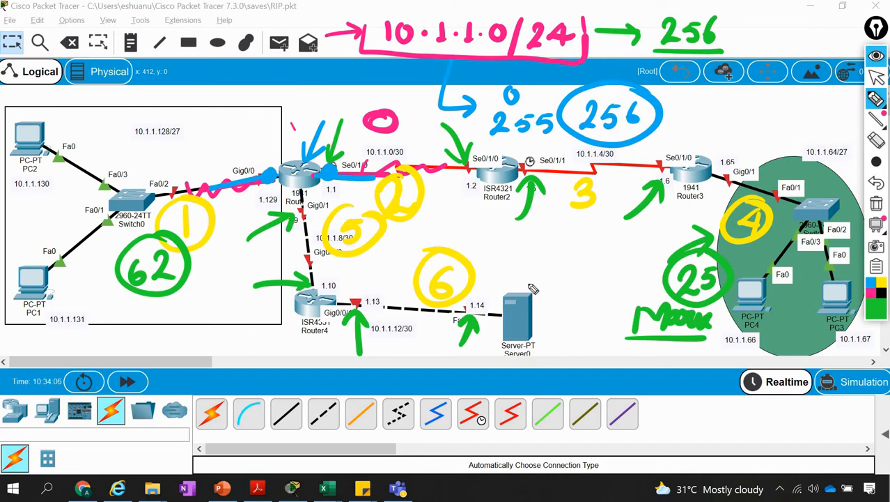
# Circle Server0 in green and label it with a handwritten, underlined Google
pyautogui.moveTo(473, 356); pyautogui.dragTo(547, 264)
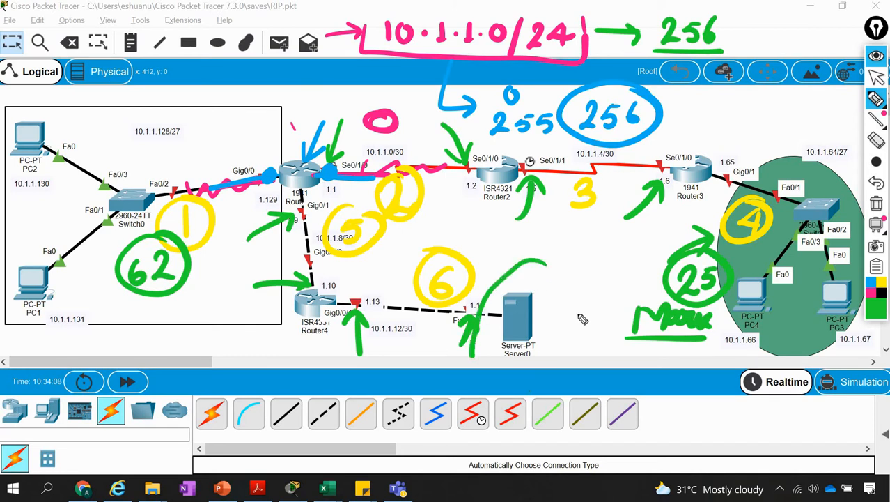
pyautogui.moveTo(583, 319); pyautogui.dragTo(475, 352)
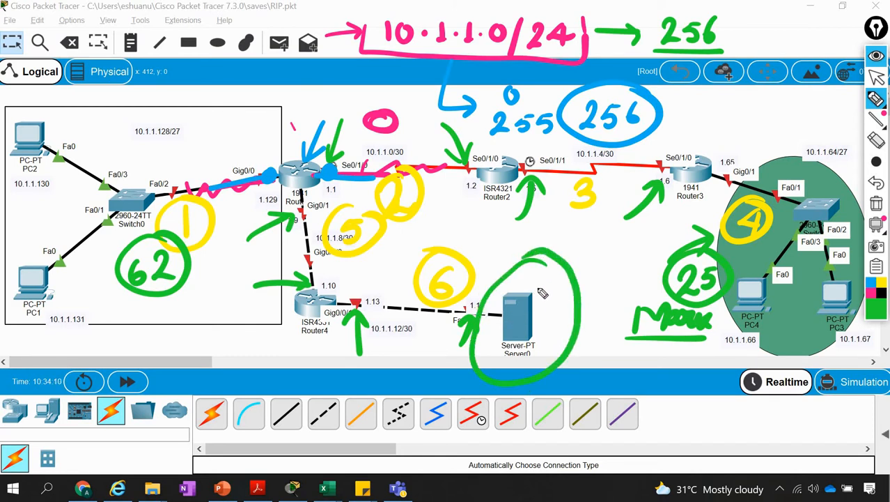
pyautogui.moveTo(565, 223)
pyautogui.mouseDown()
pyautogui.moveTo(558, 246)
pyautogui.moveTo(589, 260)
pyautogui.moveTo(631, 243)
pyautogui.moveTo(624, 260)
pyautogui.moveTo(643, 246)
pyautogui.mouseUp()
pyautogui.click(653, 246)
pyautogui.moveTo(554, 264); pyautogui.dragTo(645, 262)
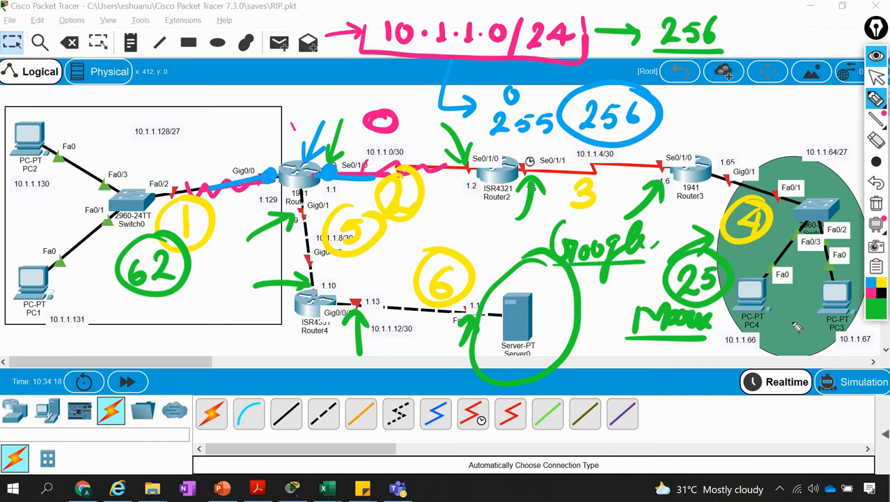
# Draw small green circles beside PC4 and the circled 62, and curved green arrows from networks 1 and 4 toward the server
pyautogui.moveTo(785, 335); pyautogui.dragTo(781, 310)
pyautogui.moveTo(217, 263)
pyautogui.mouseDown()
pyautogui.moveTo(228, 272)
pyautogui.moveTo(213, 262)
pyautogui.mouseUp()
pyautogui.moveTo(144, 159)
pyautogui.mouseDown()
pyautogui.moveTo(376, 152)
pyautogui.moveTo(468, 249)
pyautogui.mouseUp()
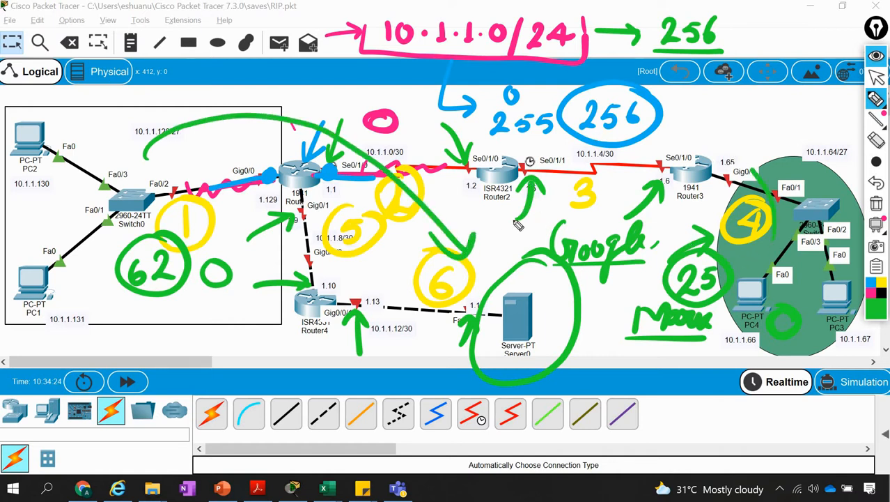
pyautogui.moveTo(775, 189)
pyautogui.mouseDown()
pyautogui.moveTo(513, 224)
pyautogui.moveTo(509, 247)
pyautogui.moveTo(521, 232)
pyautogui.mouseUp()
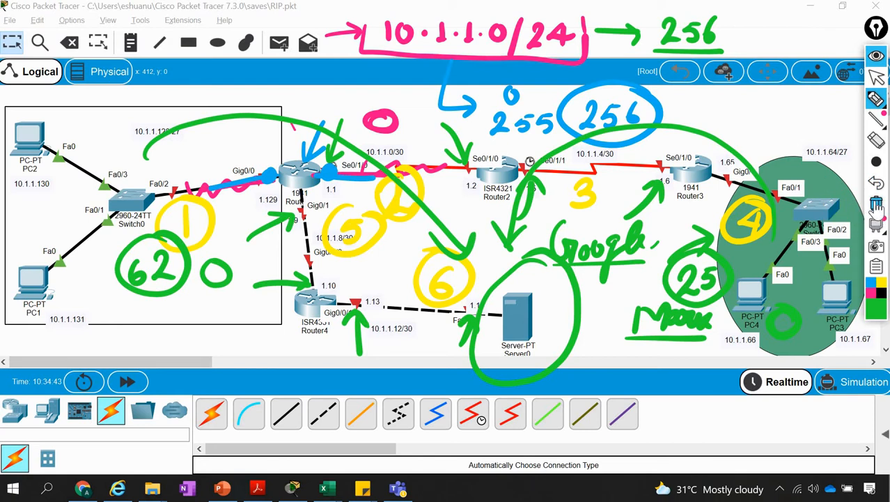
# Clear all annotations from the screen and switch to the Book1 workbook in Excel
pyautogui.click(876, 203)
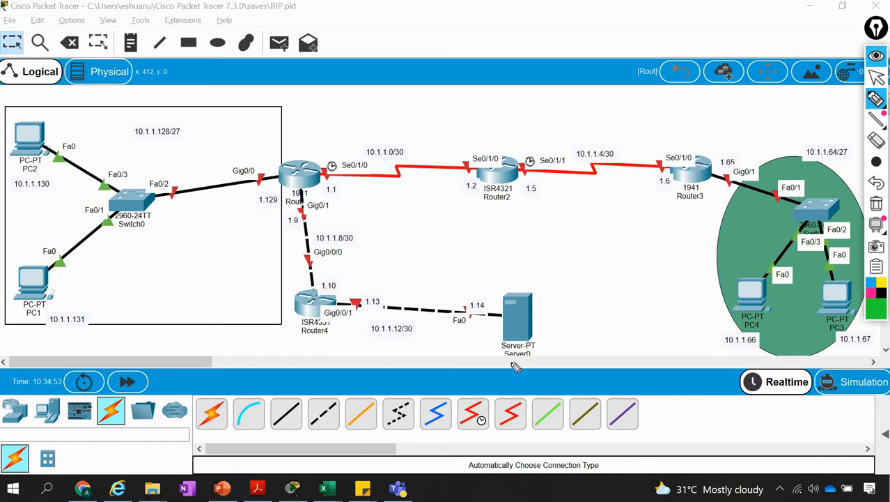
pyautogui.click(874, 76)
pyautogui.moveTo(324, 488)
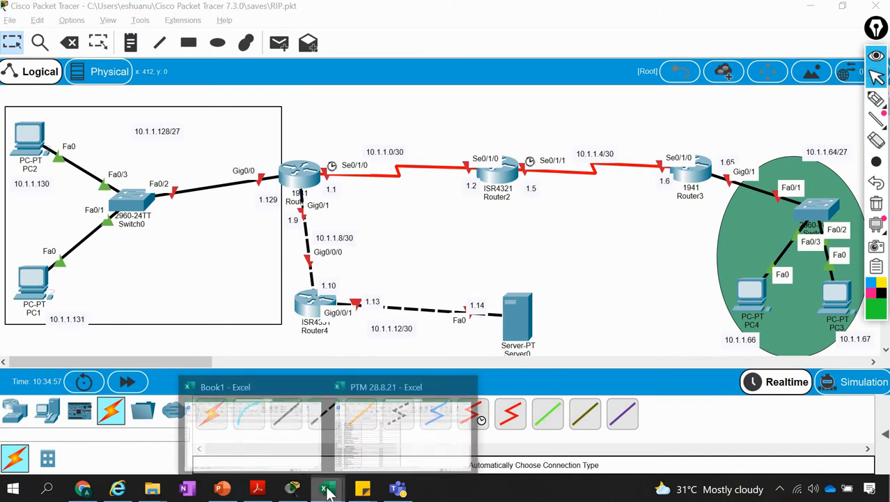
pyautogui.click(281, 454)
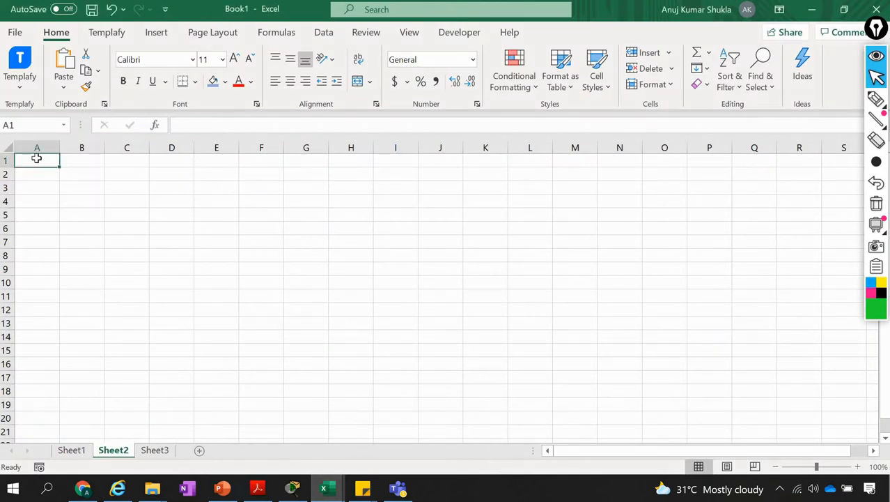
# Enter 10.1.1.0/27 in cell G1 and fit column G to its content
pyautogui.click(298, 161)
pyautogui.write('10.1.1.0')
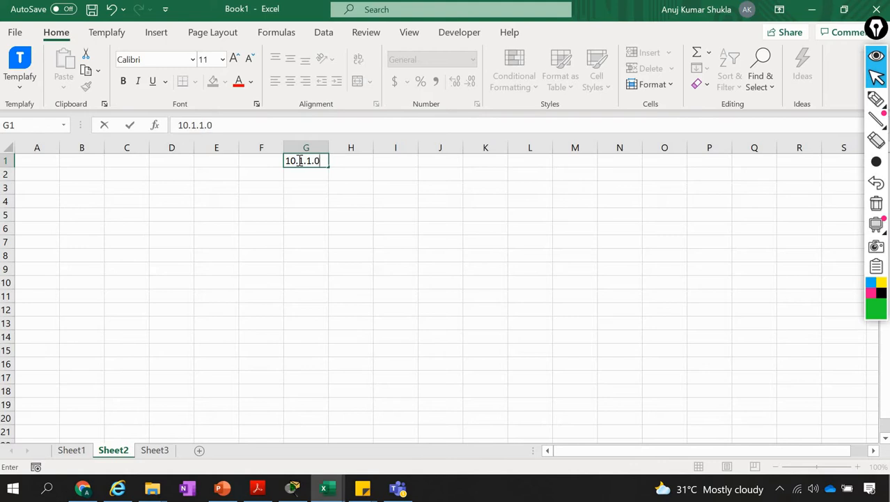
pyautogui.write('/27')
pyautogui.press('Return')
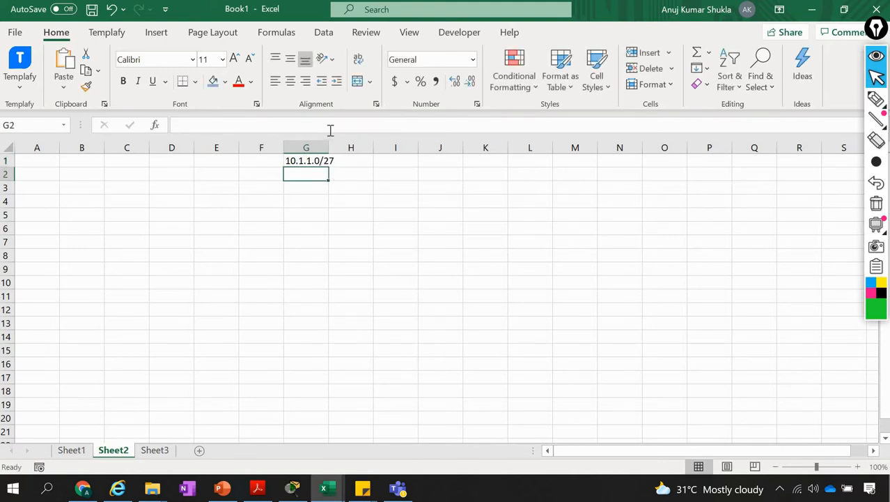
pyautogui.doubleClick(327, 143)
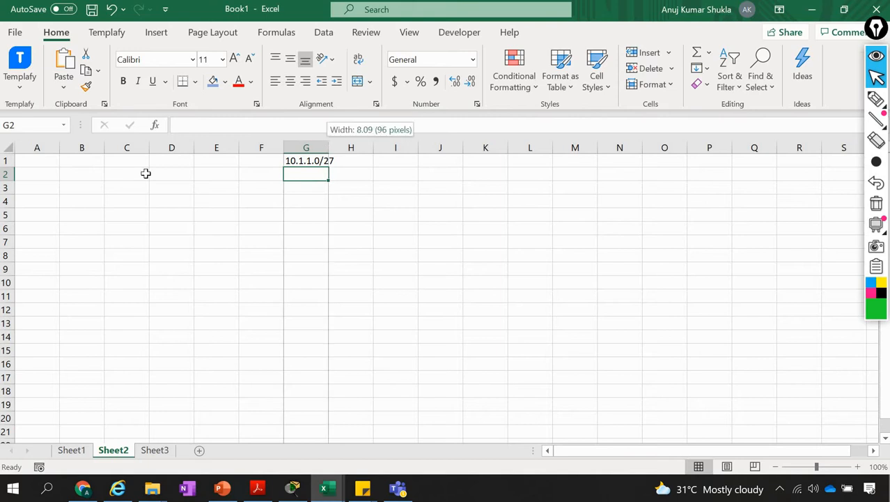
# Enter the addresses 10.1.1.0, 10.1.1.1 and 10.1.1.2 in cells A1 to A3
pyautogui.click(27, 159)
pyautogui.write('10.1.1.')
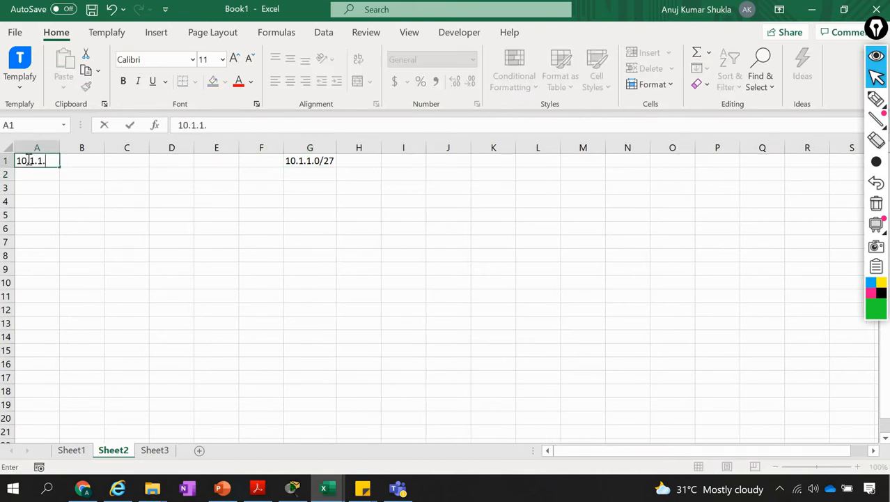
pyautogui.write('0')
pyautogui.press('Return')
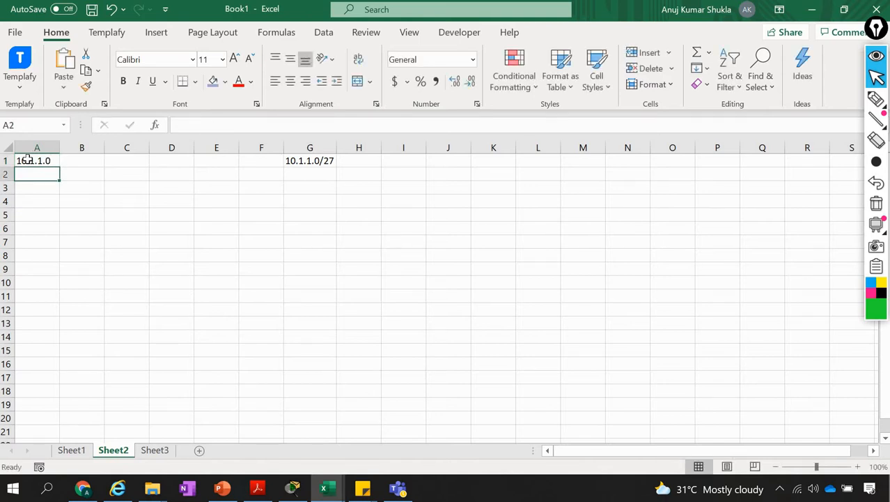
pyautogui.write('10.1.1.1')
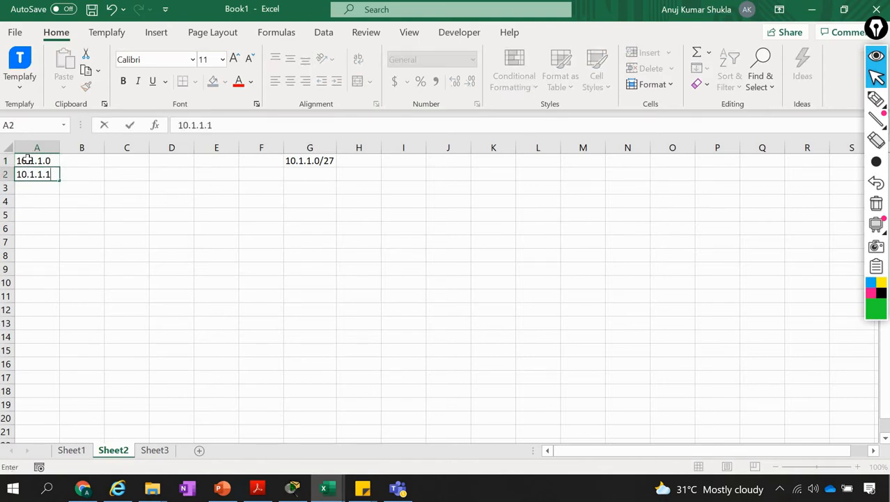
pyautogui.press('Return')
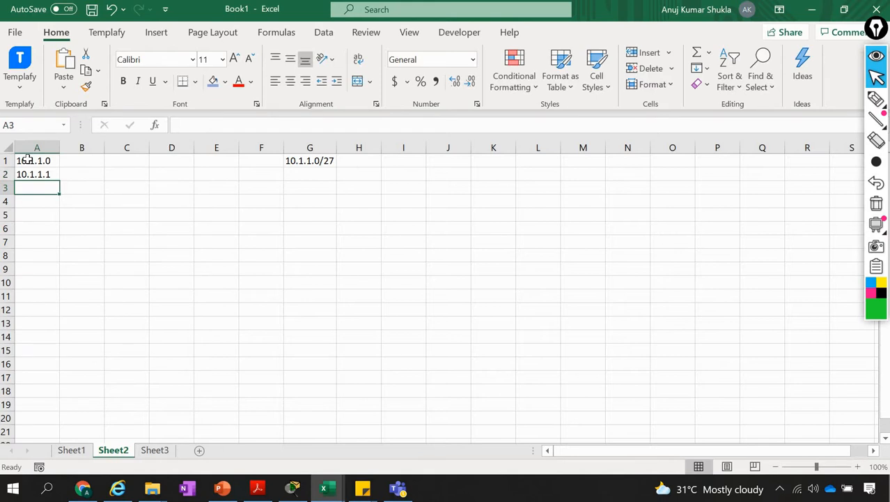
pyautogui.write('10.1.1.2')
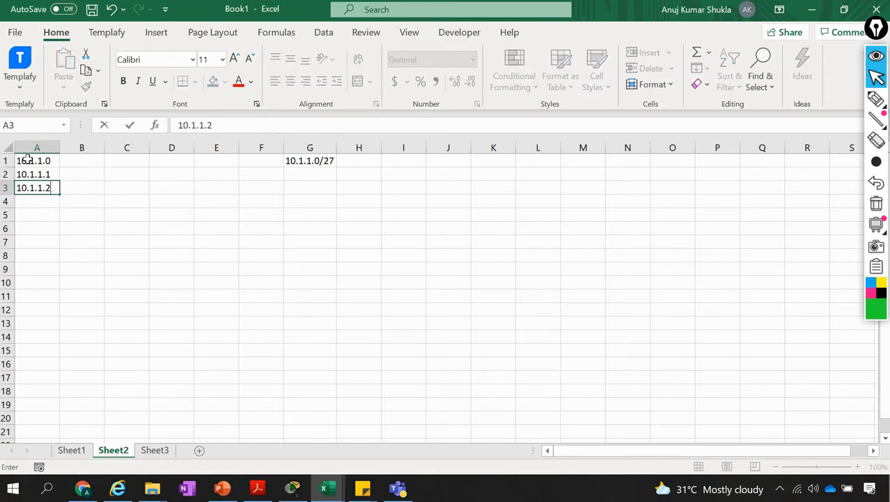
pyautogui.press('Return')
# Extend the address series from A1:A3 down to 10.1.1.255 in A256 and widen column A
pyautogui.click(29, 159)
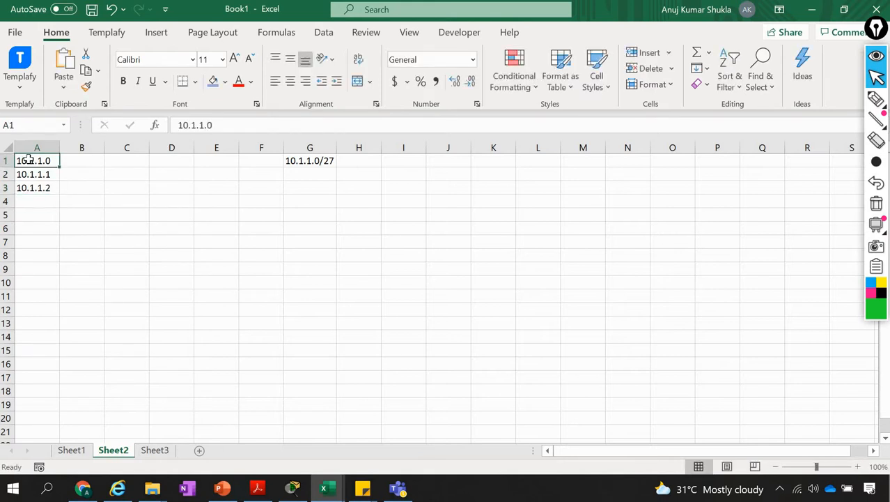
pyautogui.moveTo(28, 159); pyautogui.dragTo(41, 188)
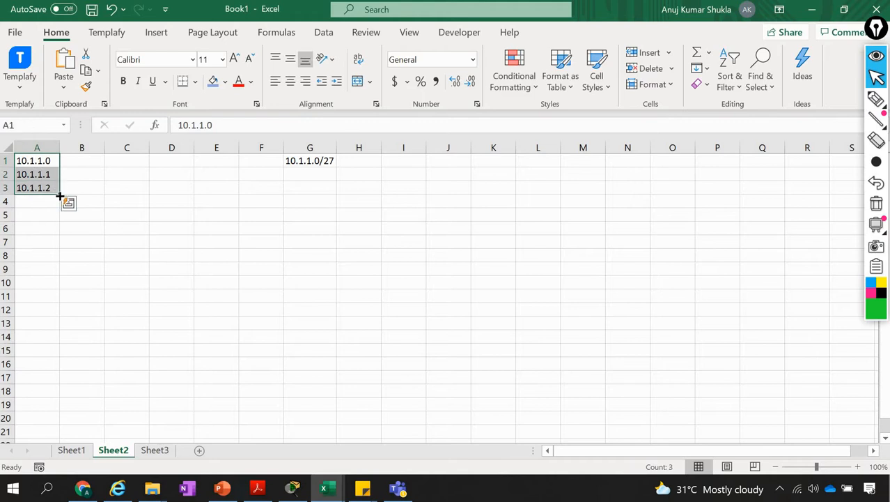
pyautogui.moveTo(71, 433); pyautogui.dragTo(41, 241)
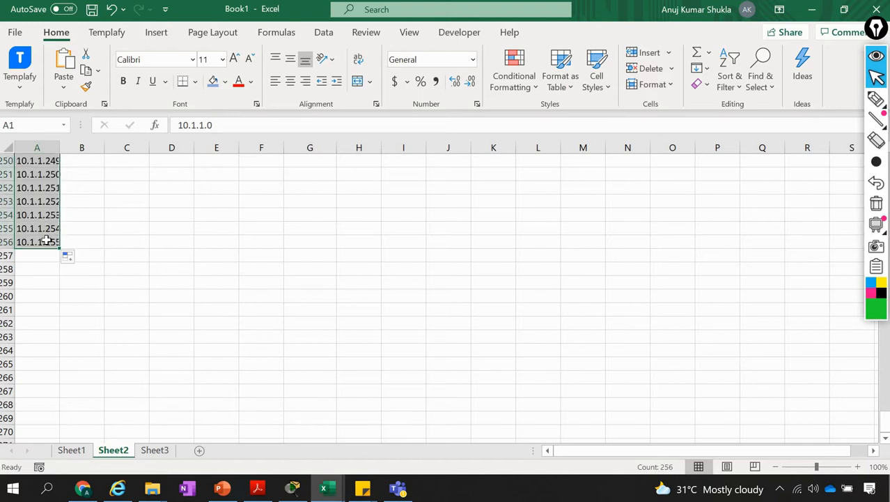
pyautogui.click(43, 241)
pyautogui.hotkey('ctrl', 'Home')
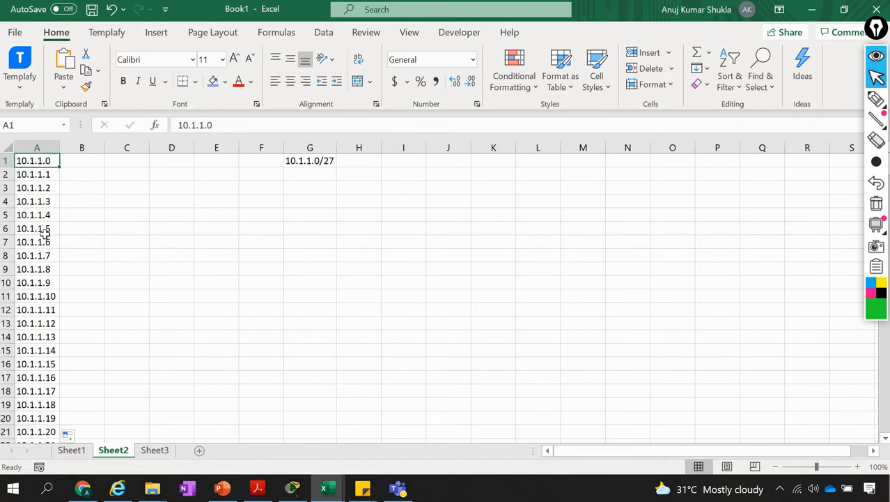
pyautogui.doubleClick(62, 152)
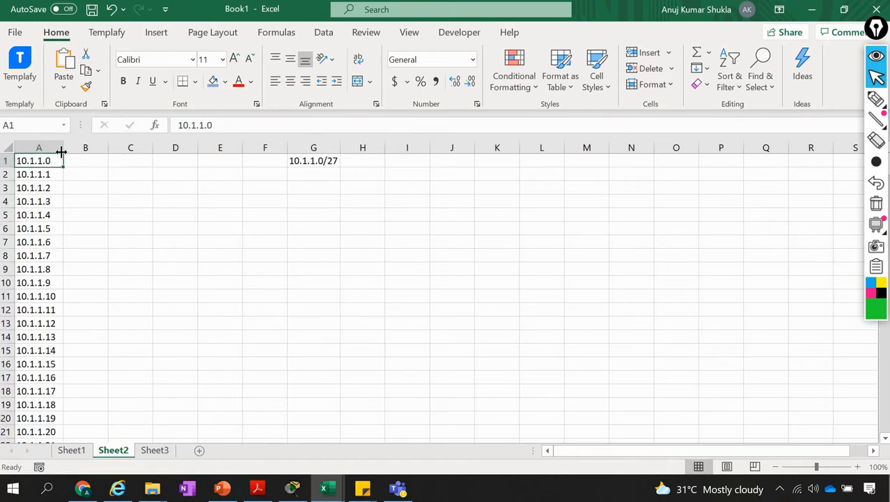
pyautogui.moveTo(63, 144); pyautogui.dragTo(81, 144)
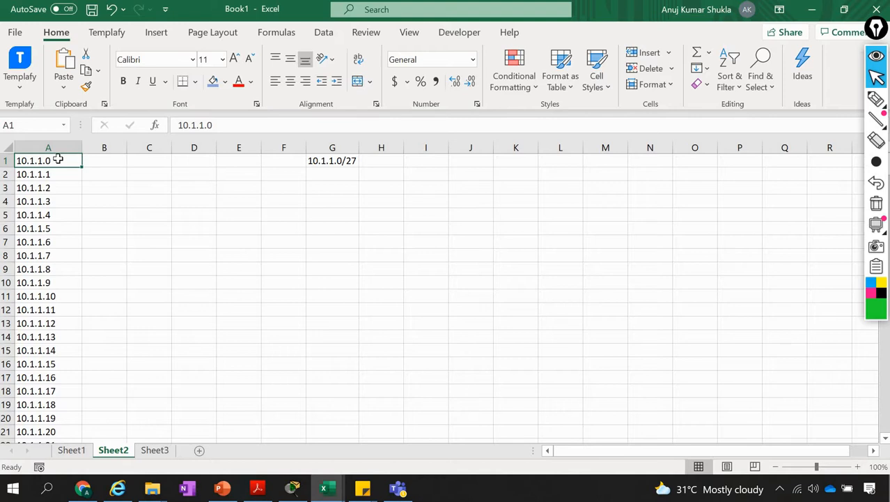
# Review the address list in column A from its first entry to its last
pyautogui.click(103, 161)
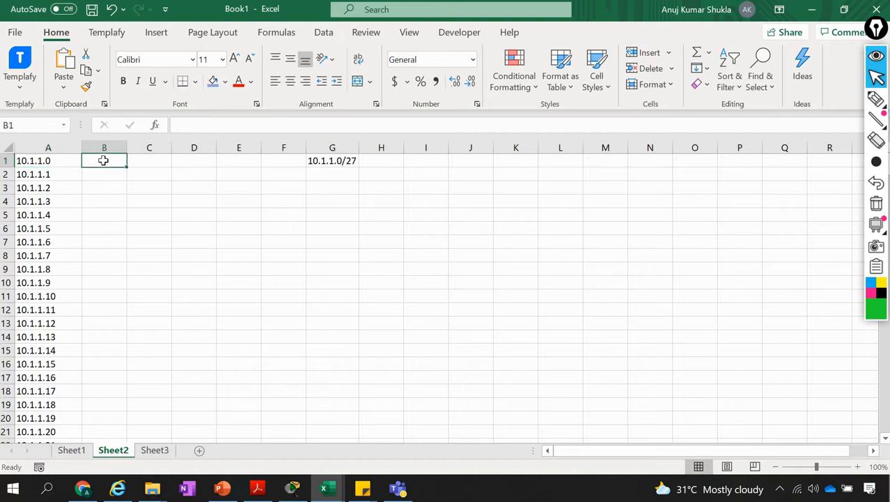
pyautogui.click(59, 164)
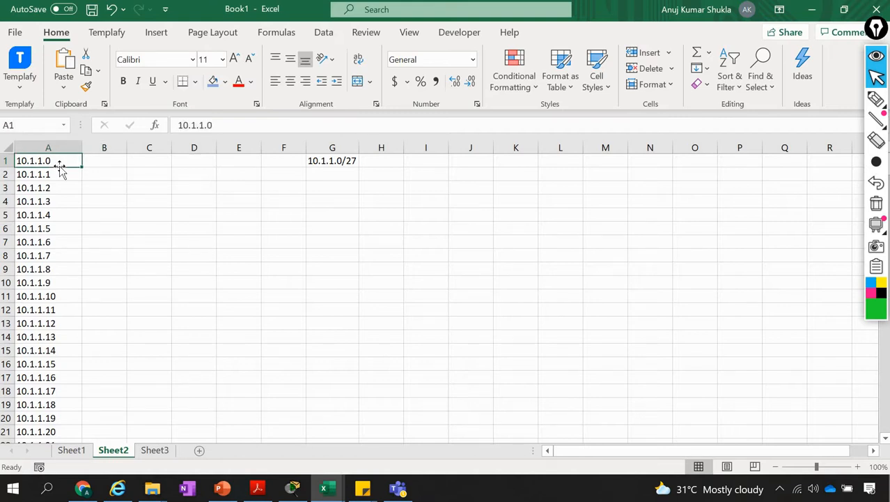
pyautogui.hotkey('ctrl', 'Down')
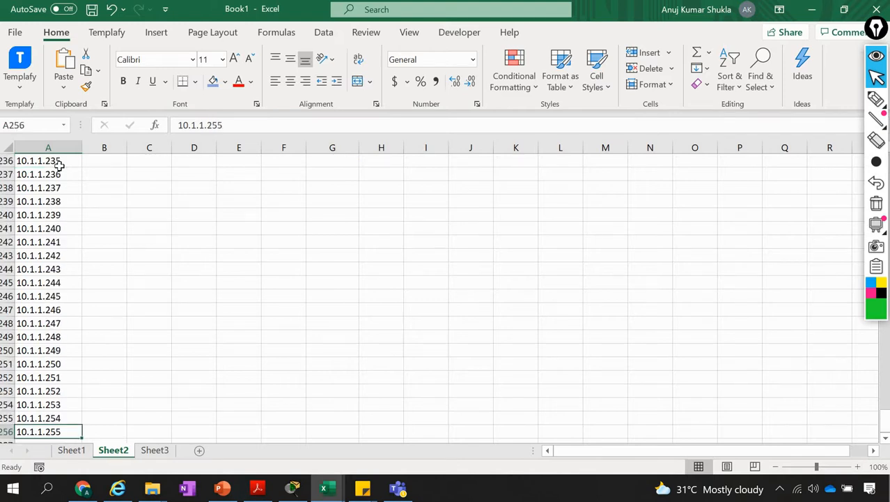
pyautogui.press('Down')
pyautogui.press('Up')
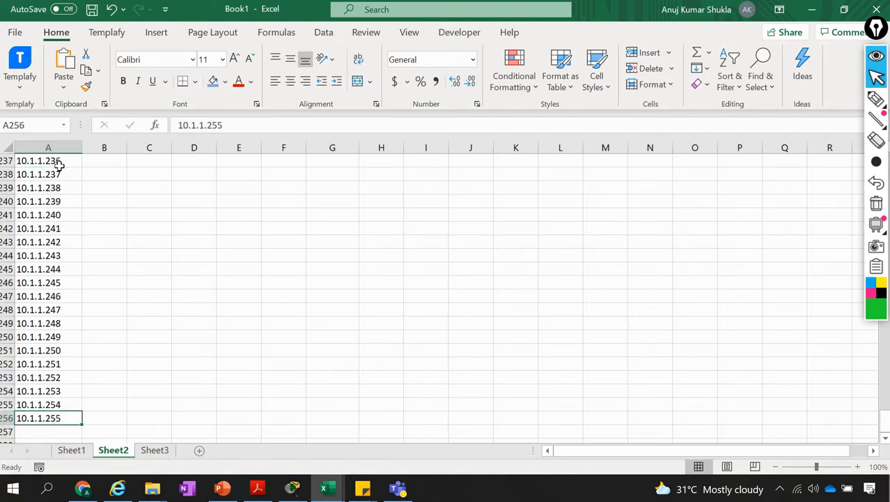
pyautogui.press('Up')
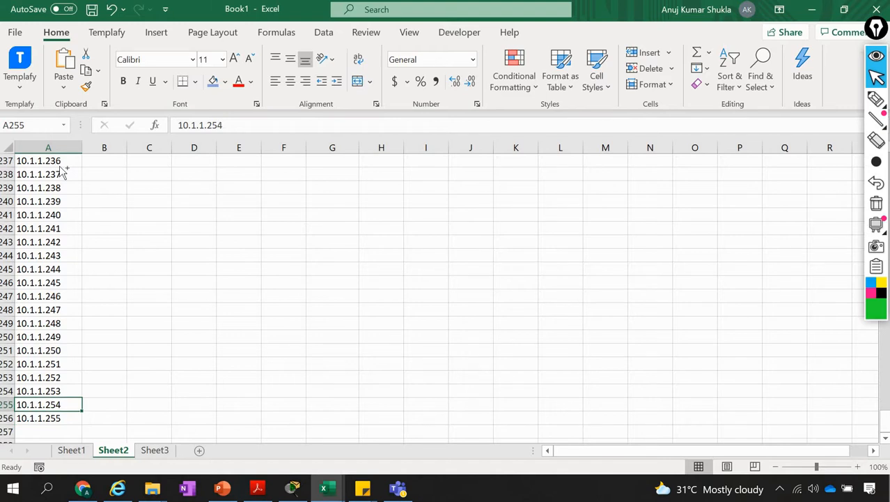
pyautogui.hotkey('ctrl', 'Up')
# Label 10.1.1.0 as Network Address in cell B1
pyautogui.press('Right')
pyautogui.press('Right')
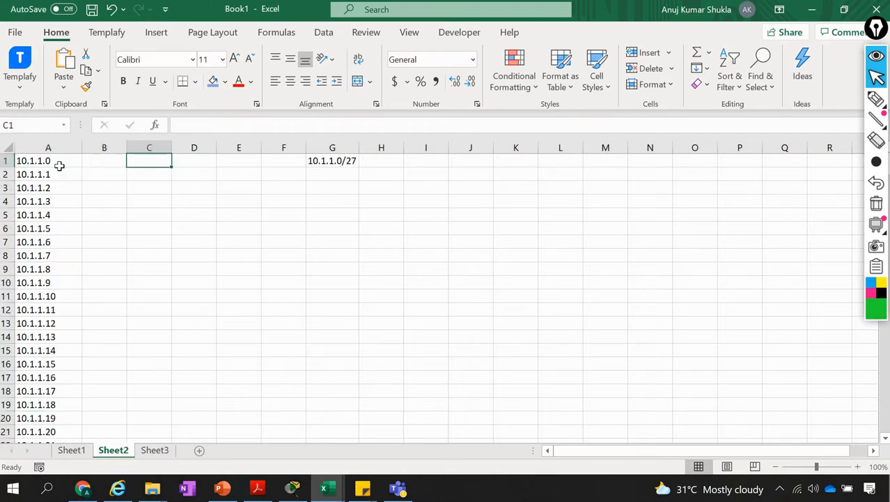
pyautogui.press('Down')
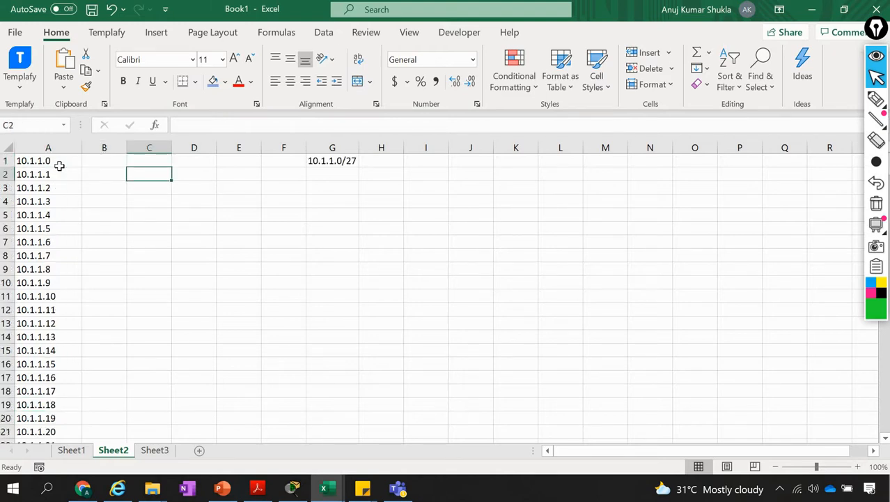
pyautogui.press('Up')
pyautogui.press('Left')
pyautogui.press('Left')
pyautogui.press('Right')
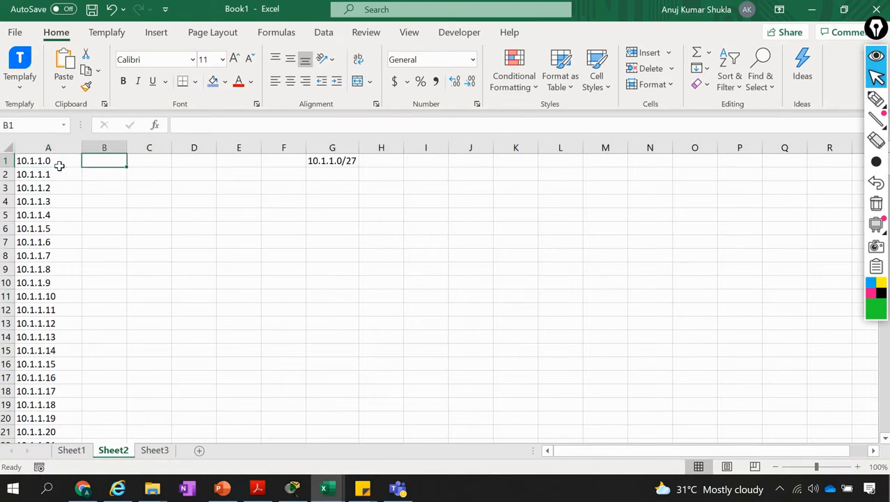
pyautogui.write('Networ')
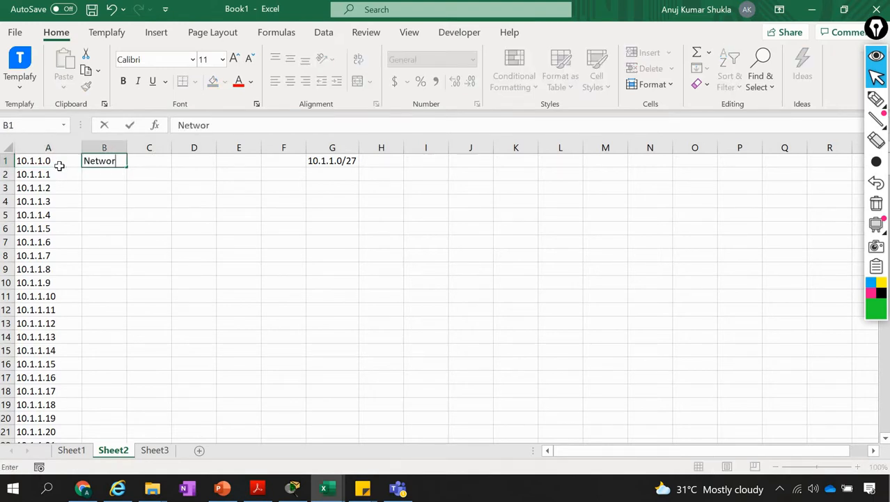
pyautogui.write('k Address')
pyautogui.press('Return')
pyautogui.press('Left')
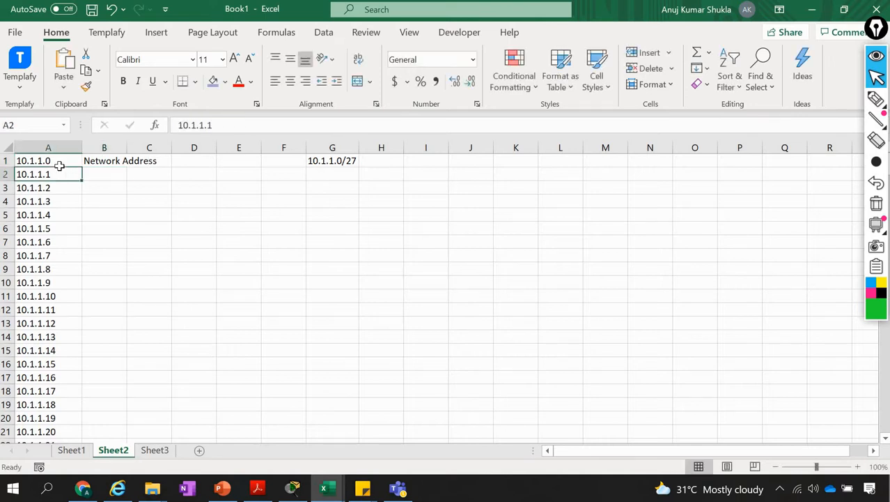
# Label the last address, 10.1.1.255, as Broadcast Address in cell B256
pyautogui.hotkey('ctrl', 'Down')
pyautogui.press('Right')
pyautogui.write('Bro')
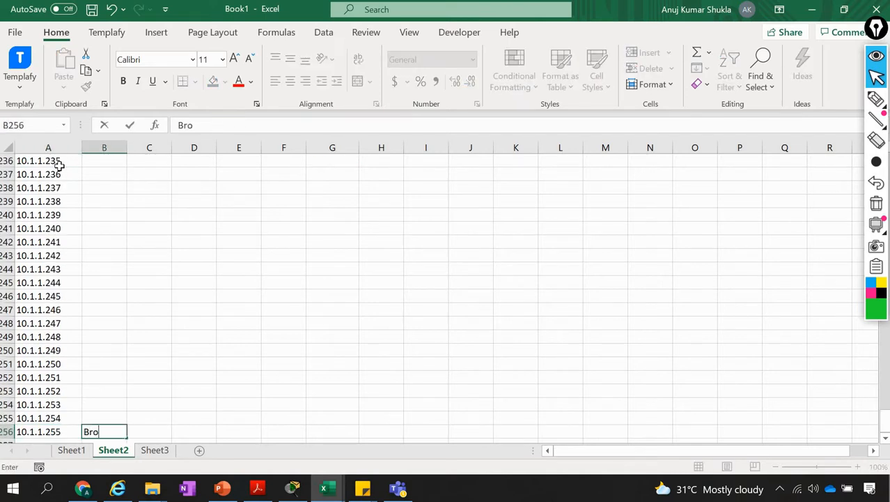
pyautogui.write('adcast Addre')
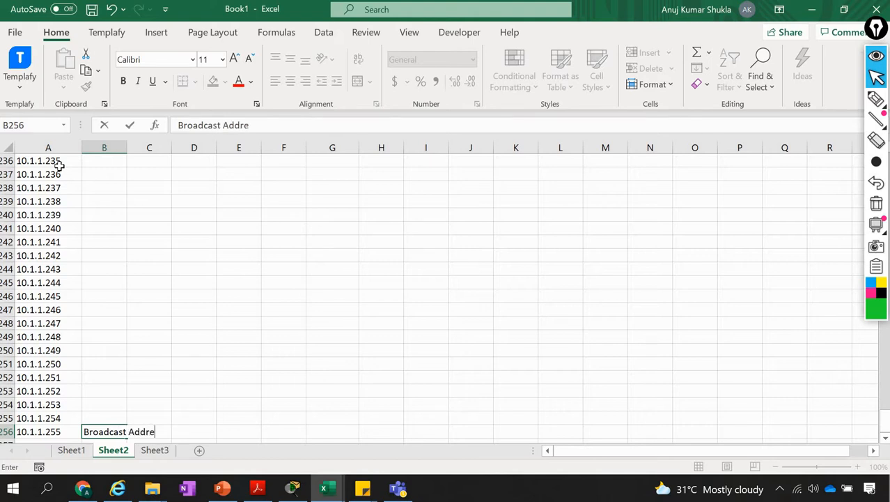
pyautogui.write('ss')
pyautogui.press('Return')
# Select the whole address list from A1 to A256 to check how many addresses it holds
pyautogui.press('Up')
pyautogui.press('Left')
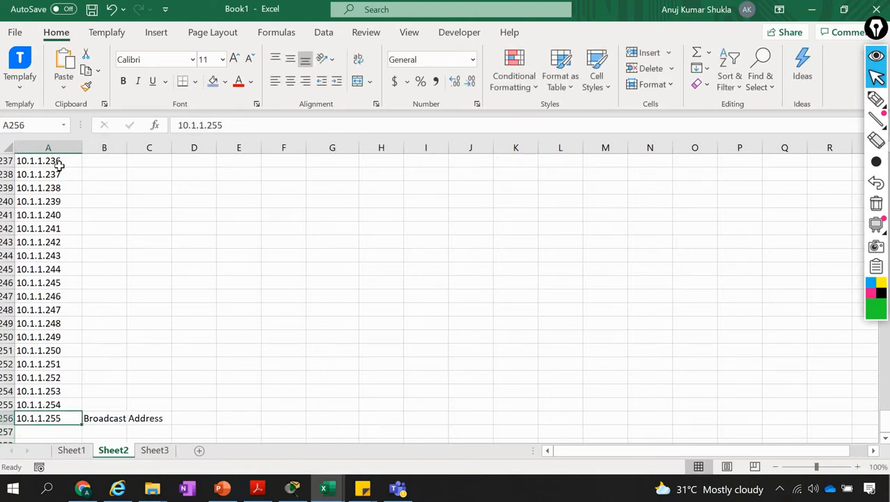
pyautogui.hotkey('ctrl', 'Up')
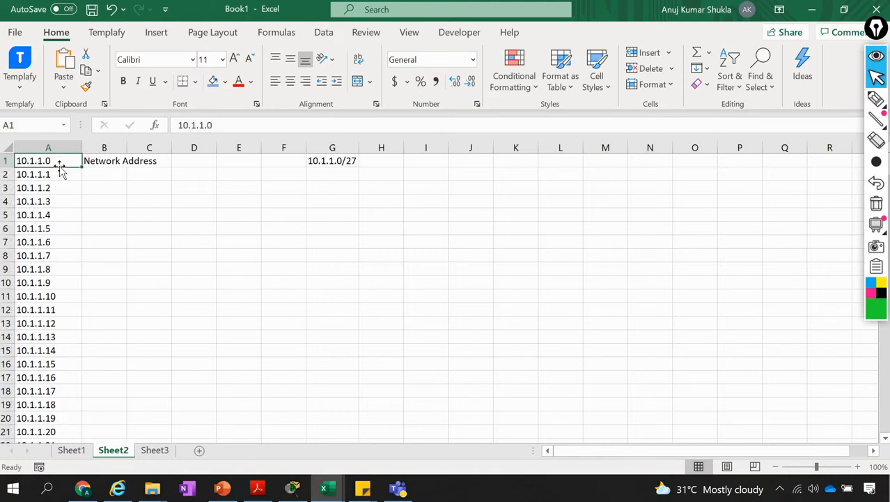
pyautogui.hotkey('ctrl', 'shift', 'Down')
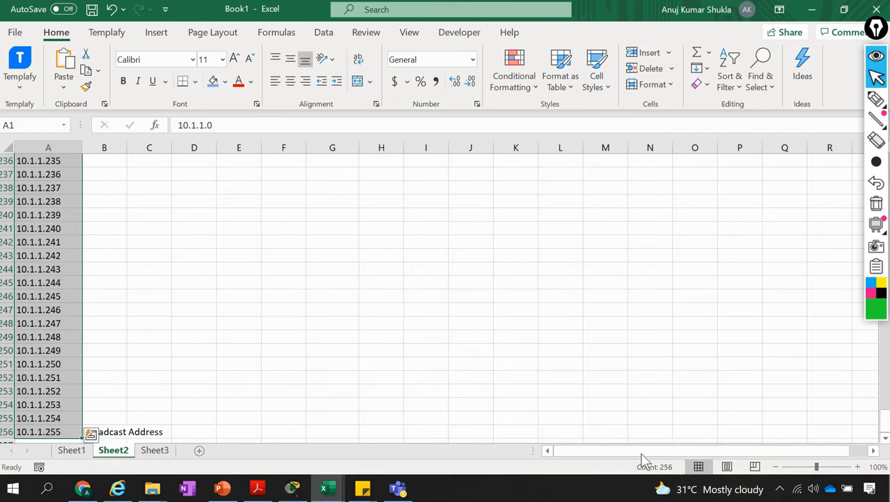
pyautogui.click(56, 310)
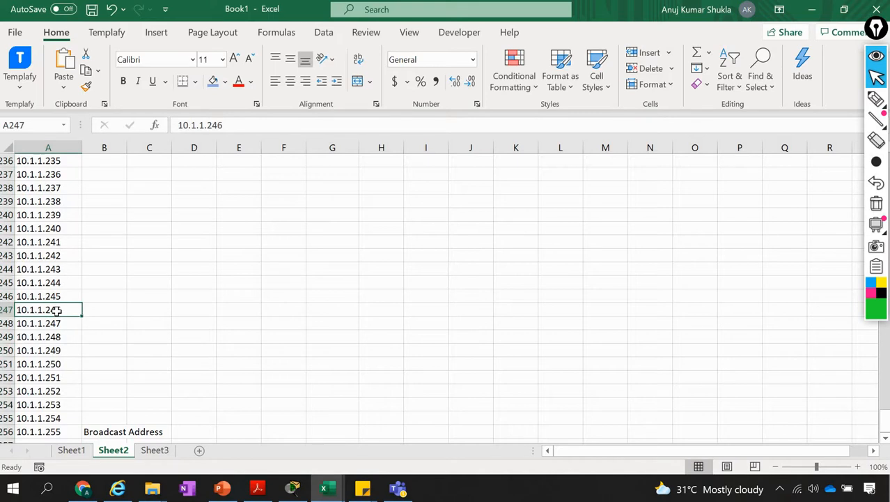
pyautogui.hotkey('ctrl', 'Home')
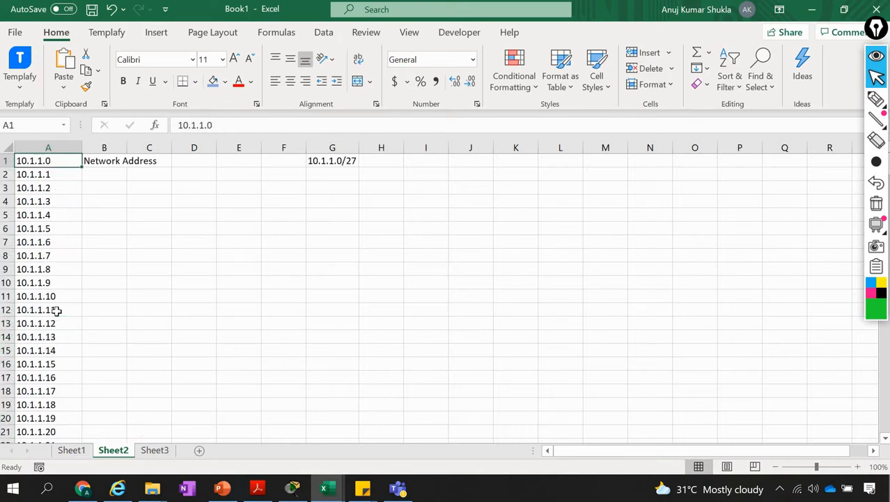
# Select the usable host addresses from 10.1.1.1 to 10.1.1.254 in column A to check their count
pyautogui.press('Right')
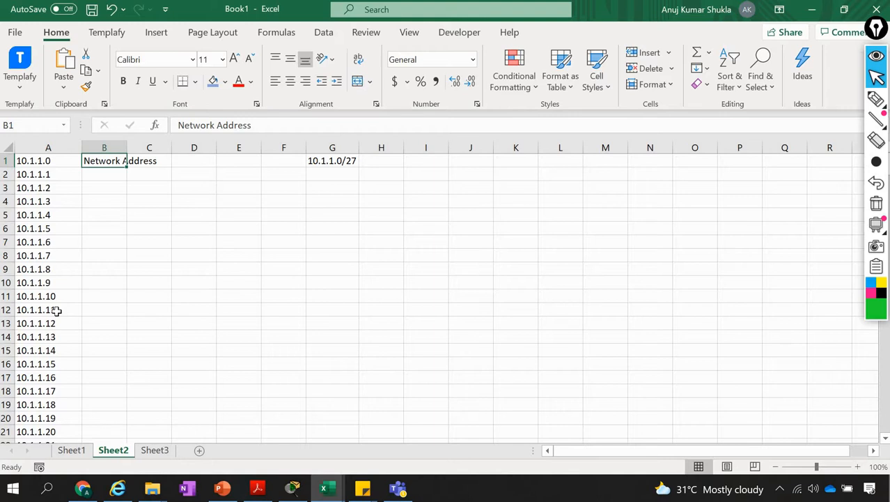
pyautogui.press('Down')
pyautogui.press('Left')
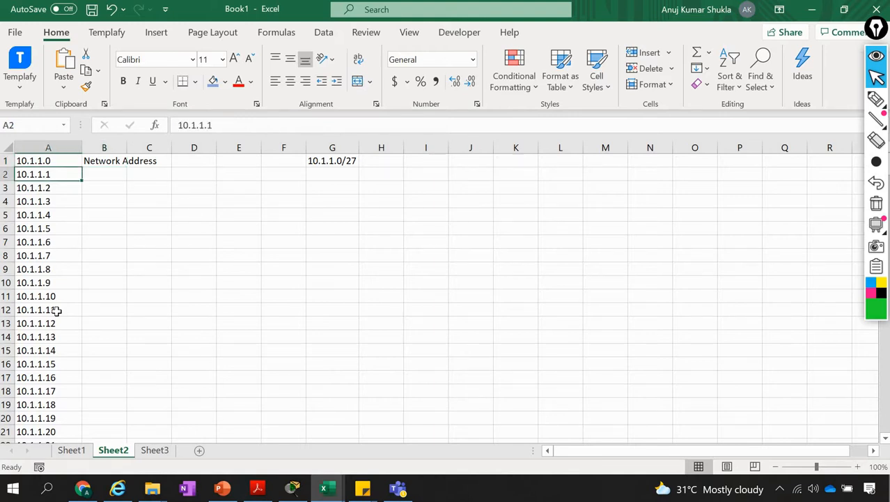
pyautogui.hotkey('ctrl', 'shift', 'Down')
pyautogui.hotkey('shift', 'Up')
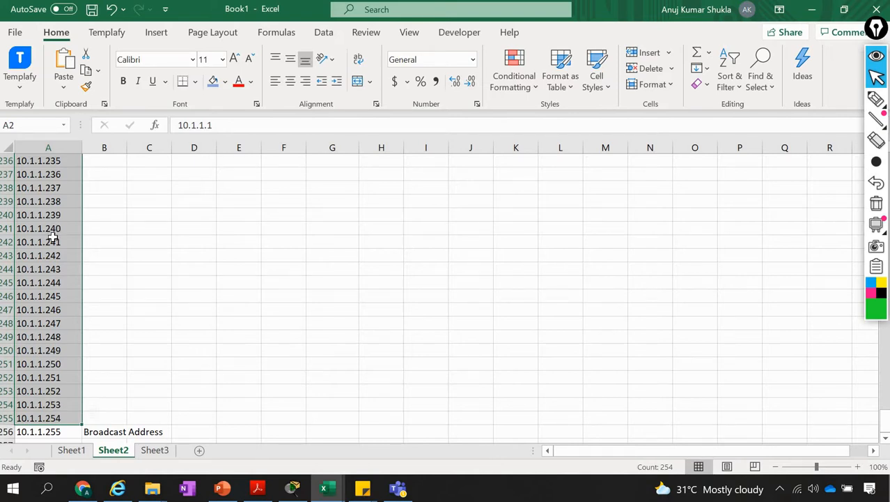
pyautogui.scroll(15, 53, 239)
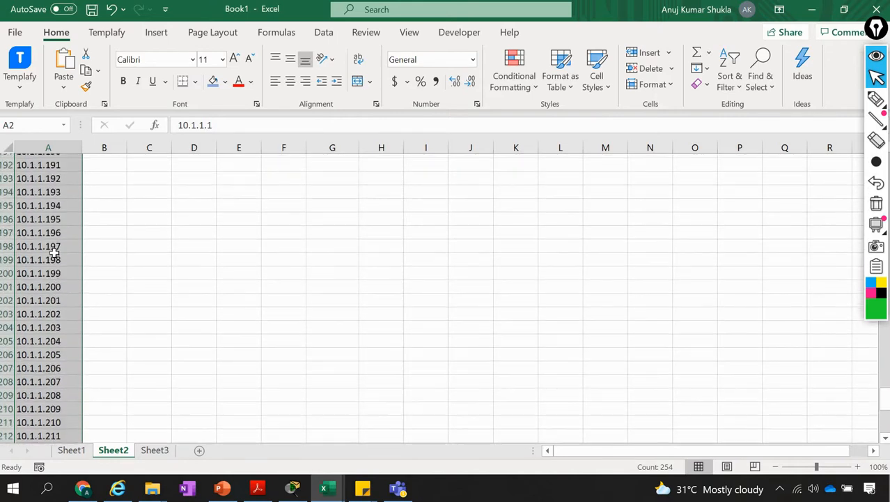
pyautogui.scroll(20, 55, 252)
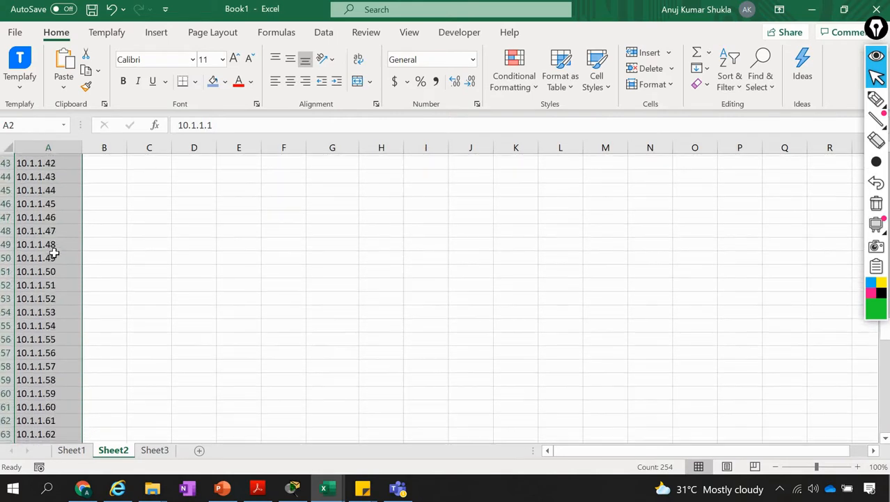
pyautogui.scroll(4, 54, 252)
pyautogui.click(54, 255)
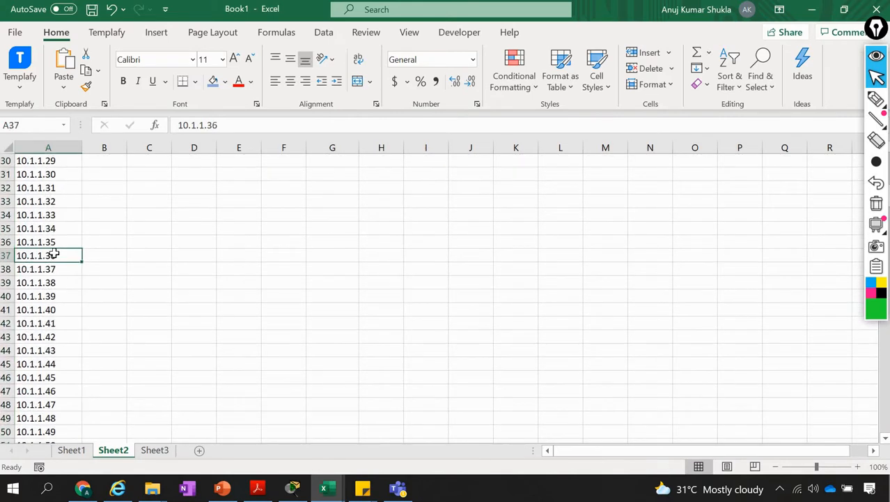
pyautogui.hotkey('ctrl', 'Home')
pyautogui.press('Down')
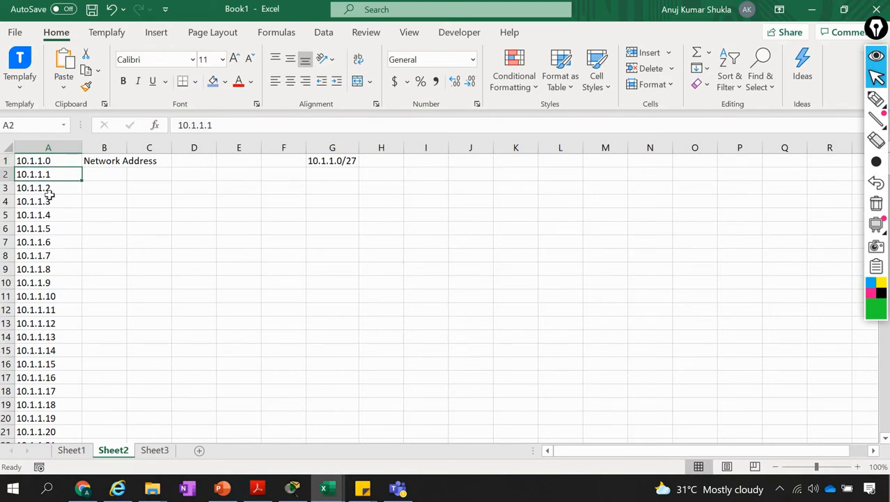
# Switch to Cisco Packet Tracer and open Router1's command line, placing its window beside the topology
pyautogui.click(293, 488)
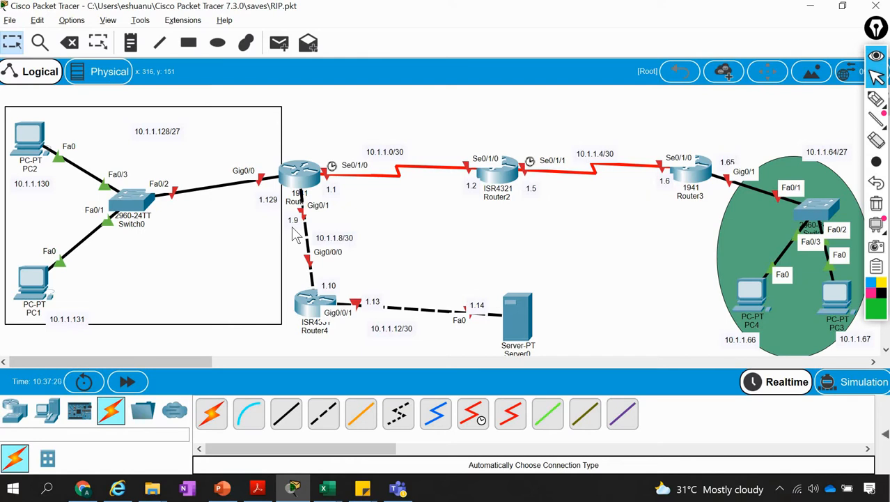
pyautogui.click(311, 174)
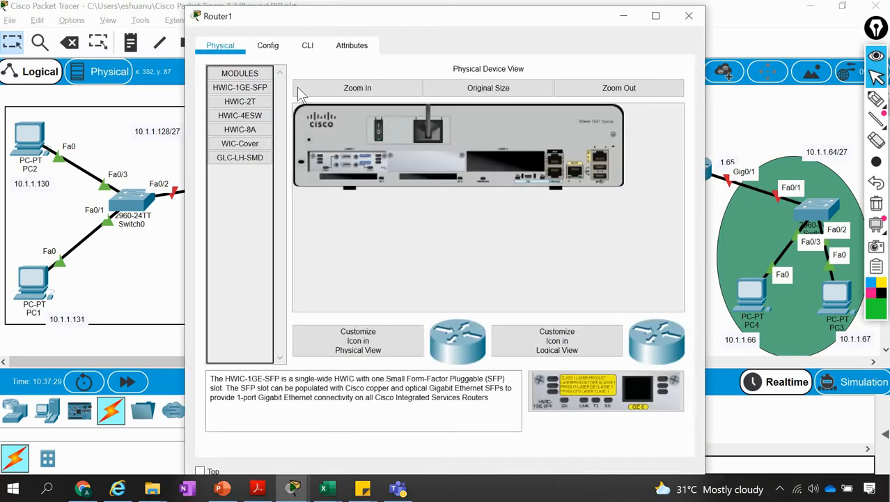
pyautogui.click(304, 49)
pyautogui.moveTo(420, 20); pyautogui.dragTo(641, 32)
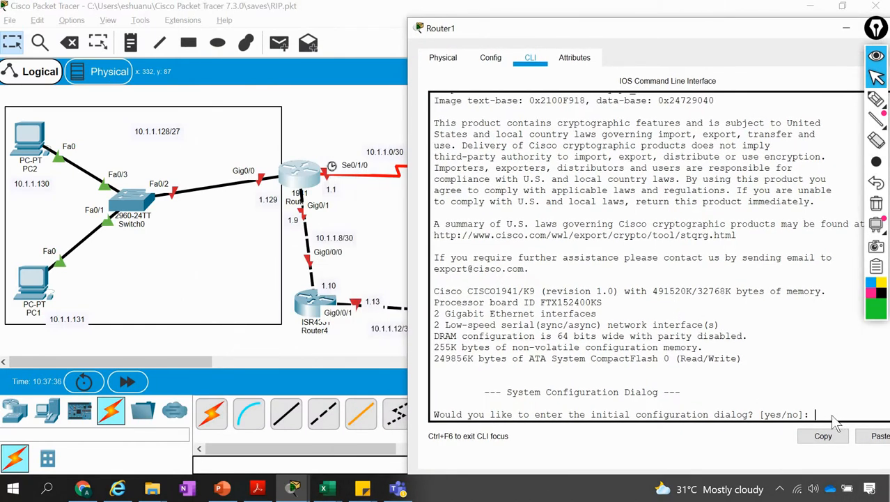
# Decline Router1's initial configuration dialog and enter global configuration mode with en and config t
pyautogui.write('no')
pyautogui.press('Return')
pyautogui.press('Return')
pyautogui.press('Return')
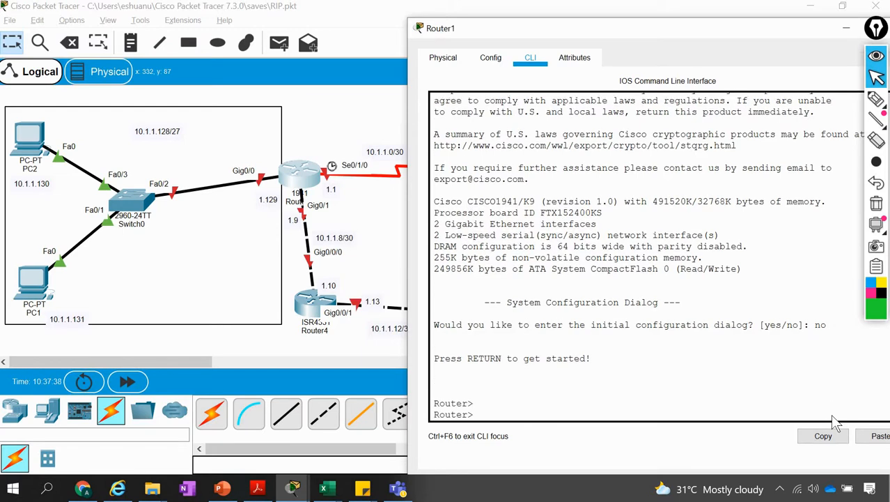
pyautogui.write('en')
pyautogui.press('Return')
pyautogui.write('config ')
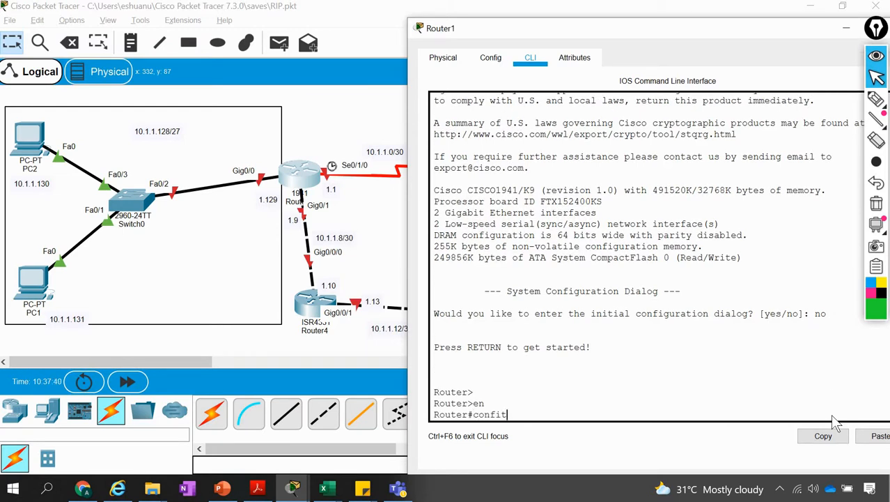
pyautogui.write('t')
pyautogui.press('Return')
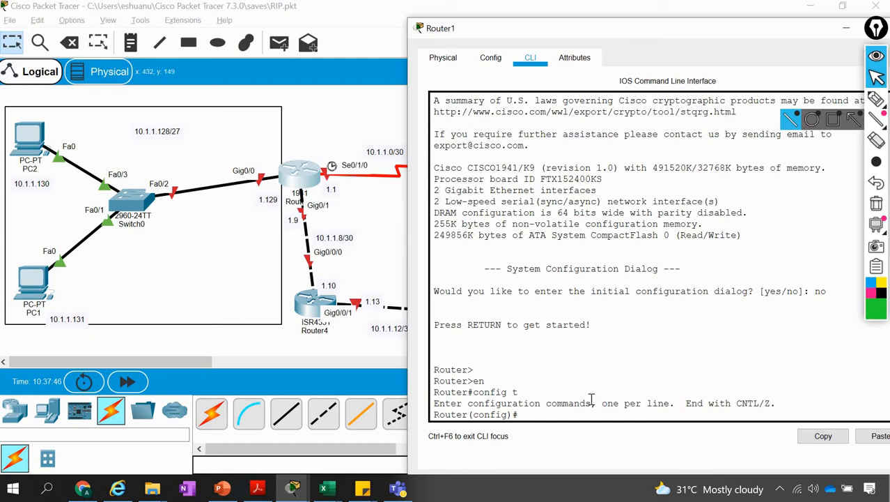
# Assign IP address 10.1.1.1 with mask 255.255.255.0 to interface s0/1/0 on Router1 and exit interface configuration
pyautogui.write('int s0/1/0')
pyautogui.press('Return')
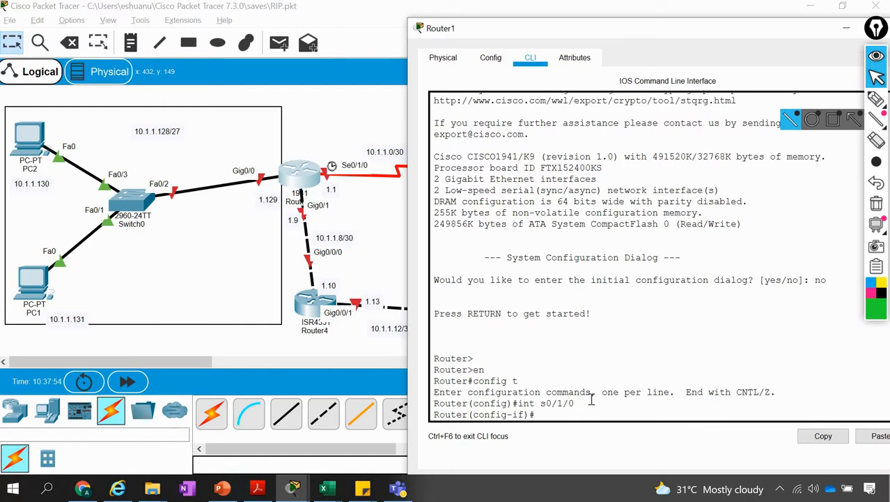
pyautogui.write('ip address')
pyautogui.hotkey('alt', 'Tab')
pyautogui.hotkey('alt', 'Tab')
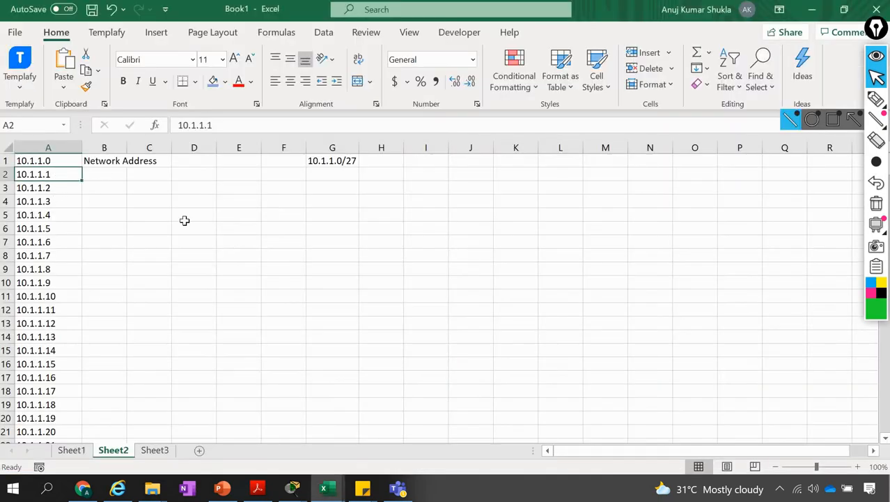
pyautogui.hotkey('alt', 'Tab')
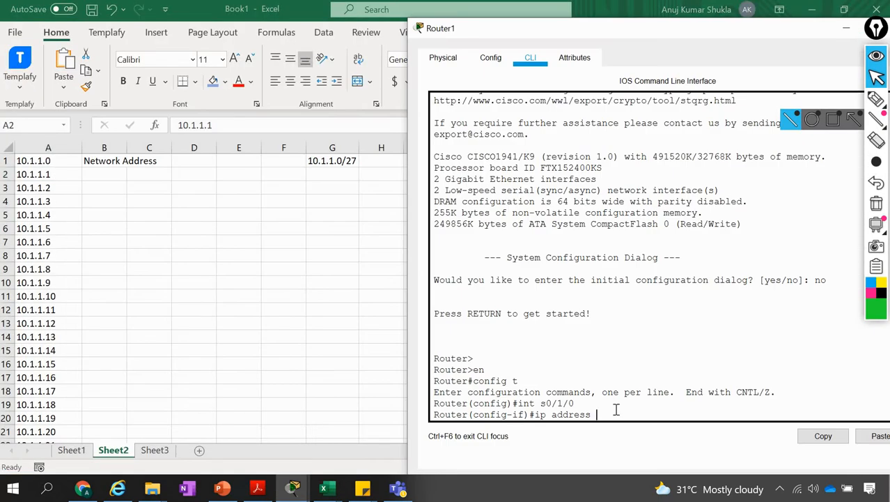
pyautogui.write('10.1.1.1 255.255.255')
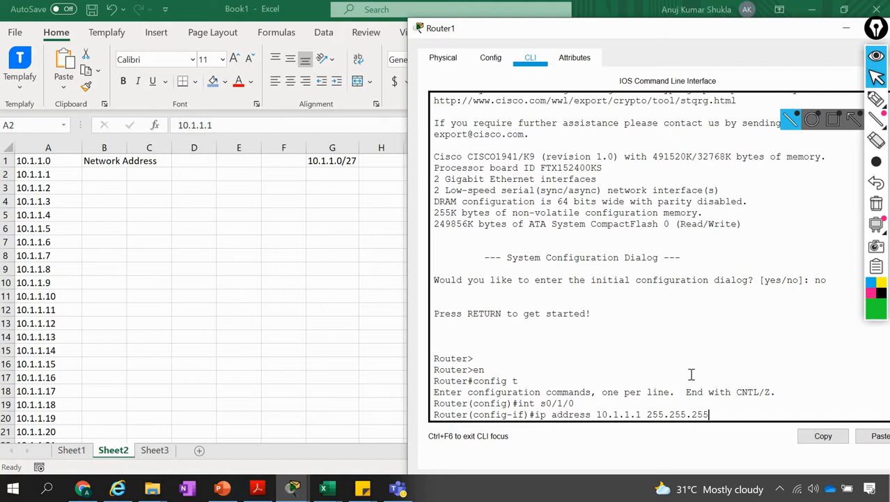
pyautogui.write('.0')
pyautogui.press('Return')
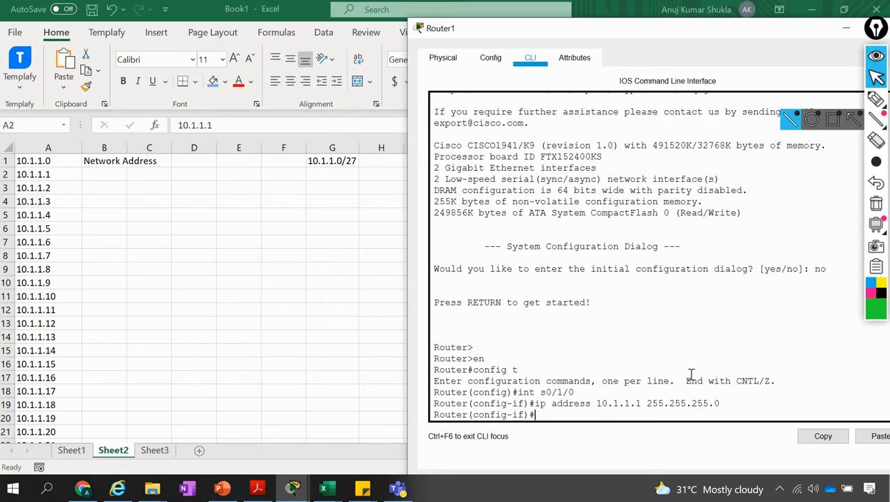
pyautogui.write('exit')
pyautogui.press('Return')
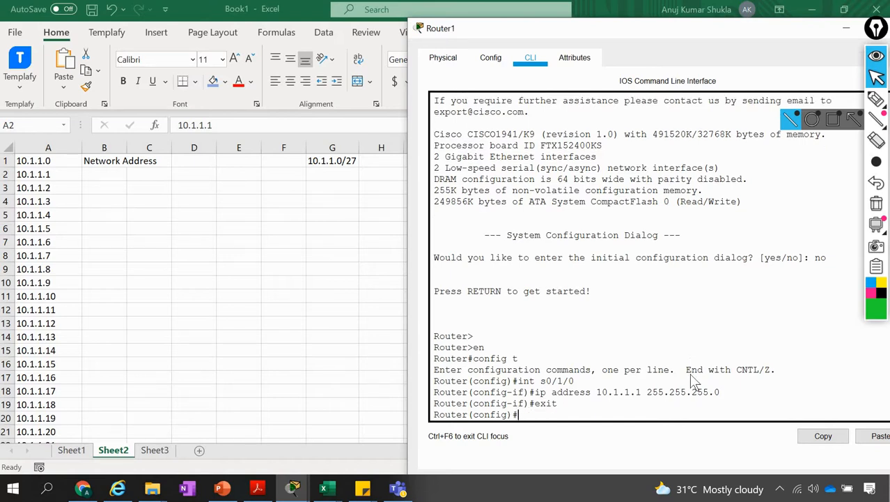
# Assign IP address 10.1.1.2 with mask 255.255.255.0 to interface g0/0 on Router1
pyautogui.hotkey('alt', 'Tab')
pyautogui.press('Tab')
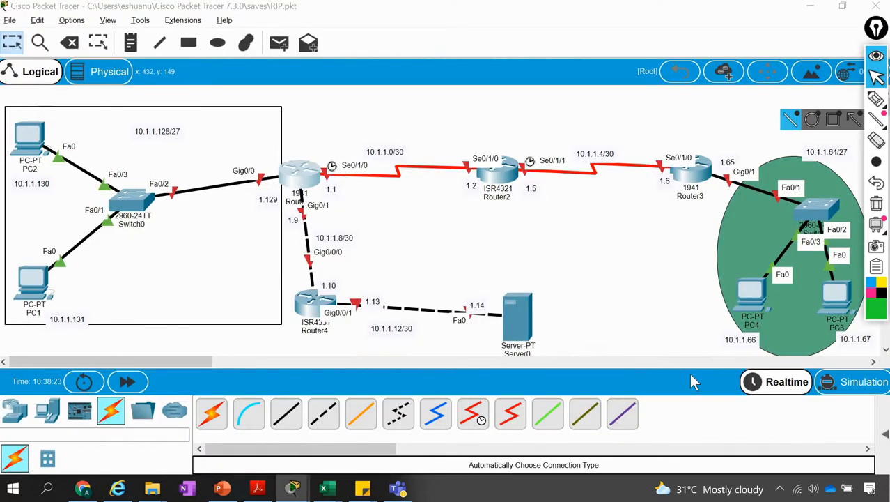
pyautogui.hotkey('alt', 'Tab')
pyautogui.press('Tab')
pyautogui.hotkey('shift', 'Tab')
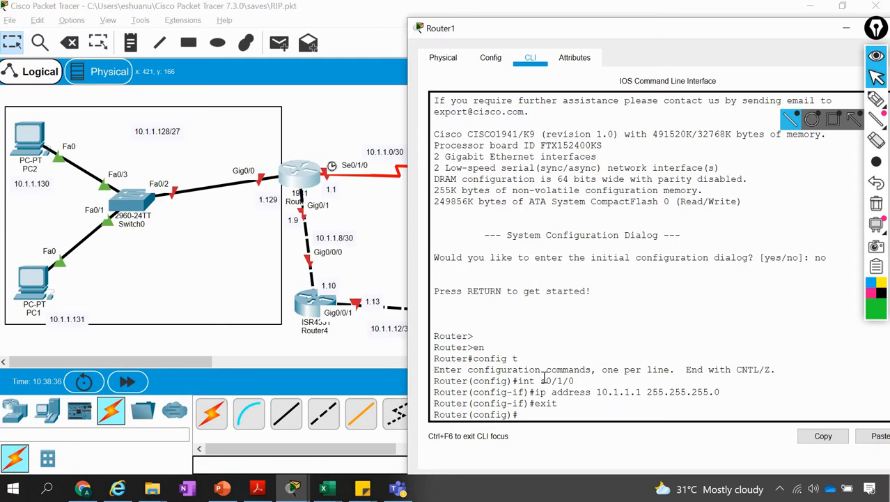
pyautogui.write('int g0/0')
pyautogui.press('Return')
pyautogui.write('ip add')
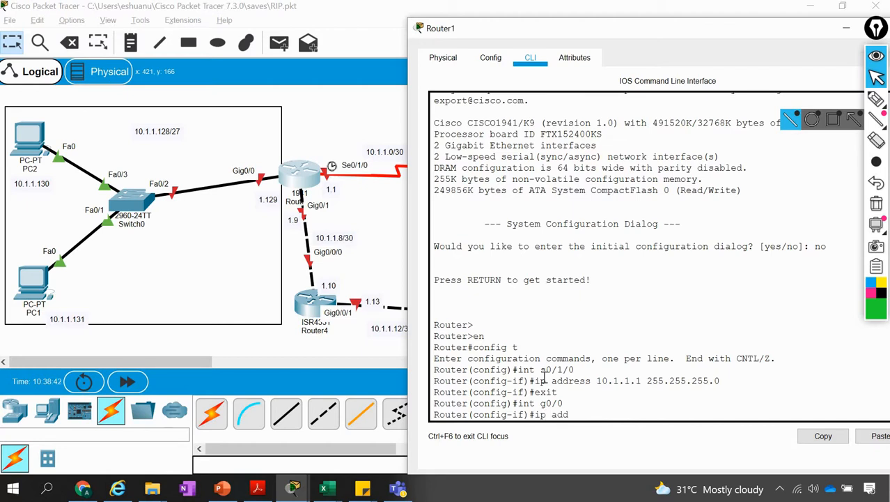
pyautogui.write('ress 10.1.1.2 255')
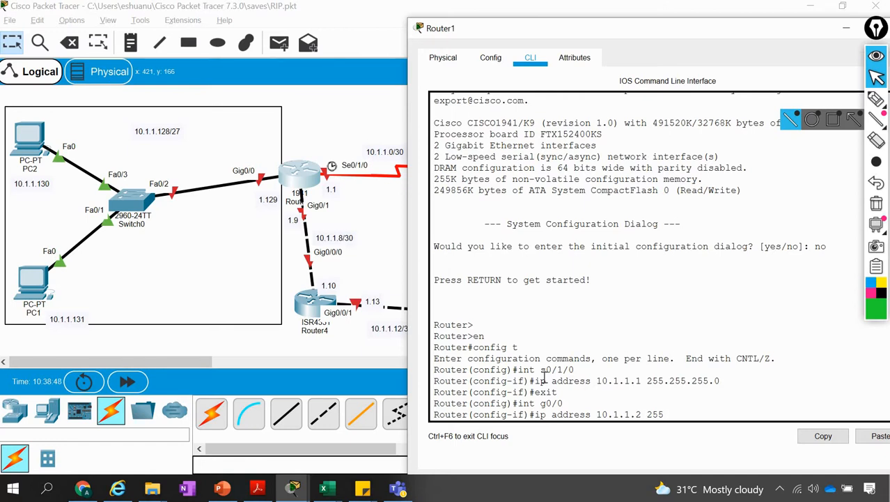
pyautogui.write('.255.255.')
pyautogui.press('Return')
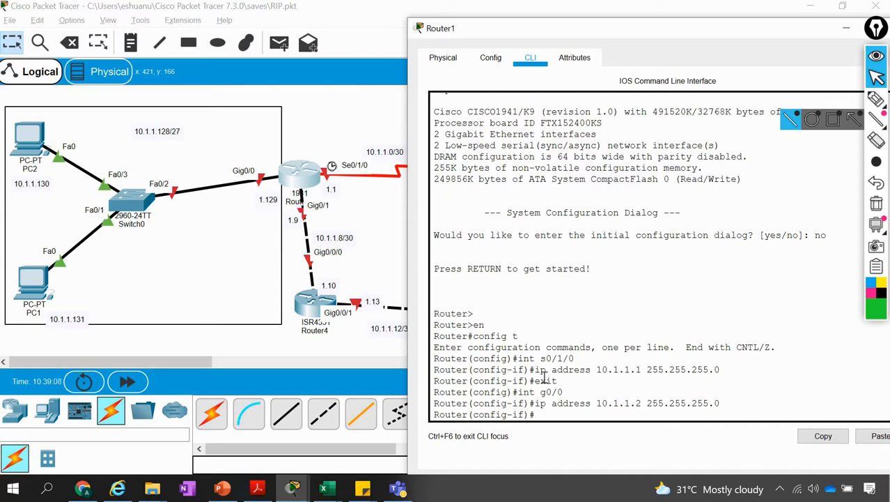
# Enable Router1's g0/0 interface with no shut
pyautogui.write('e')
pyautogui.write('no shut')
pyautogui.press('Return')
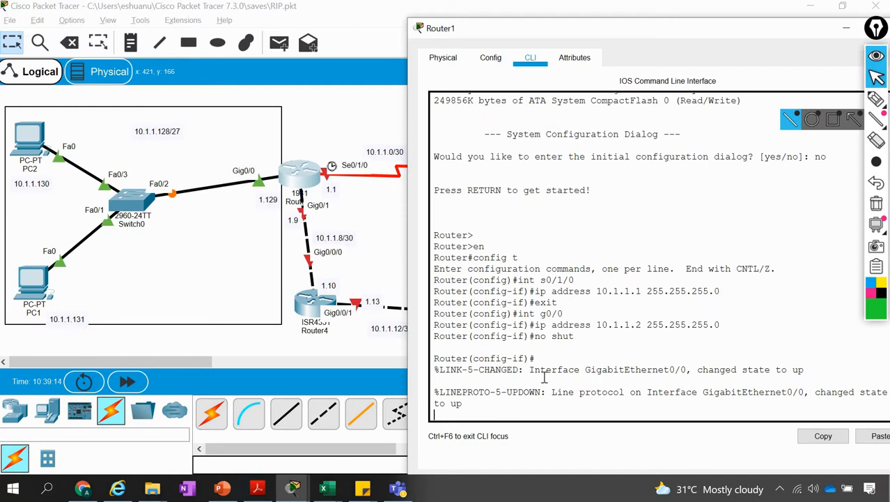
pyautogui.press('Return')
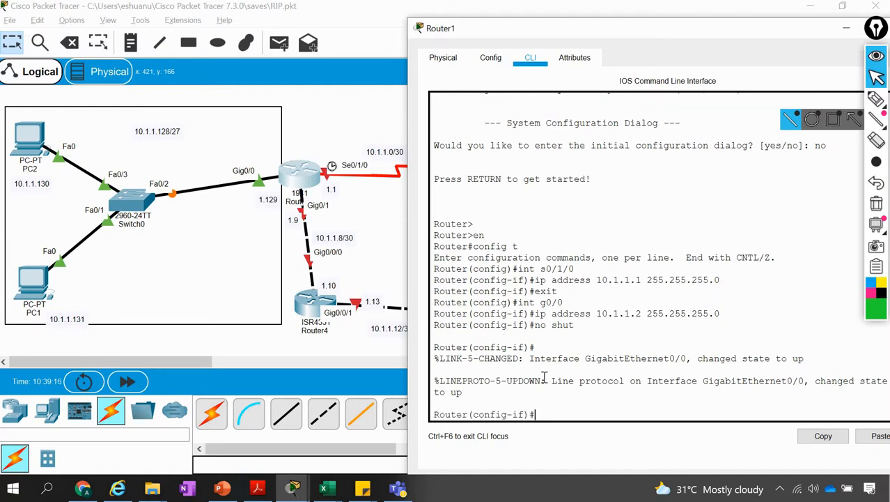
# Try to enable Router1's serial interface s0/1/0 with no shut
pyautogui.write('int s0/1/0')
pyautogui.press('Return')
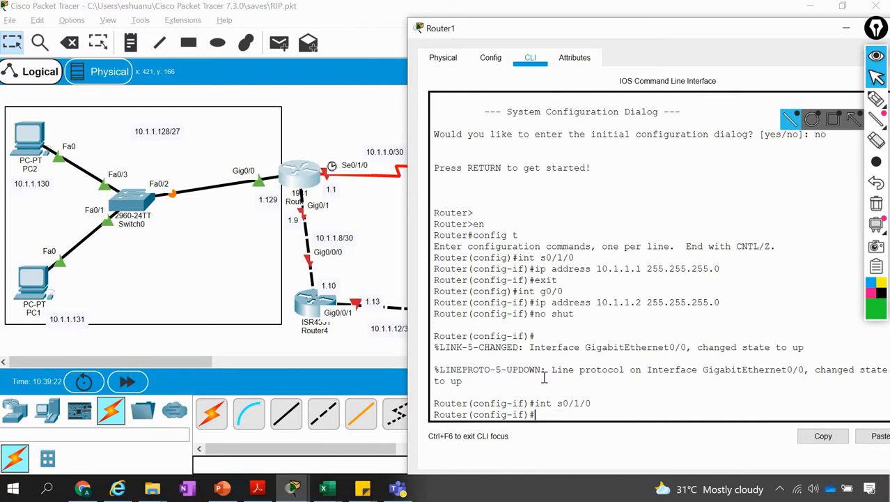
pyautogui.write('no shut')
pyautogui.press('Return')
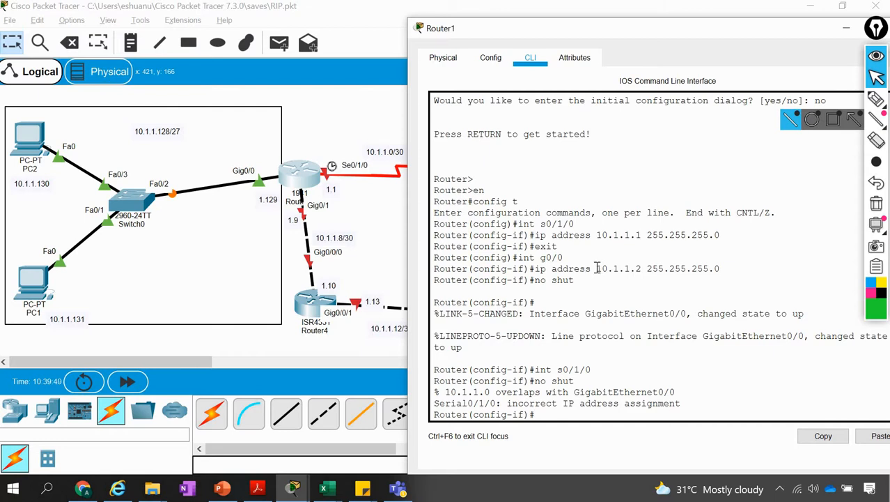
# Examine the address and mask entered for g0/0 against the s0/1/0 commands in Router1's CLI
pyautogui.moveTo(597, 268); pyautogui.dragTo(673, 267)
pyautogui.click(620, 334)
pyautogui.moveTo(592, 369); pyautogui.dragTo(534, 370)
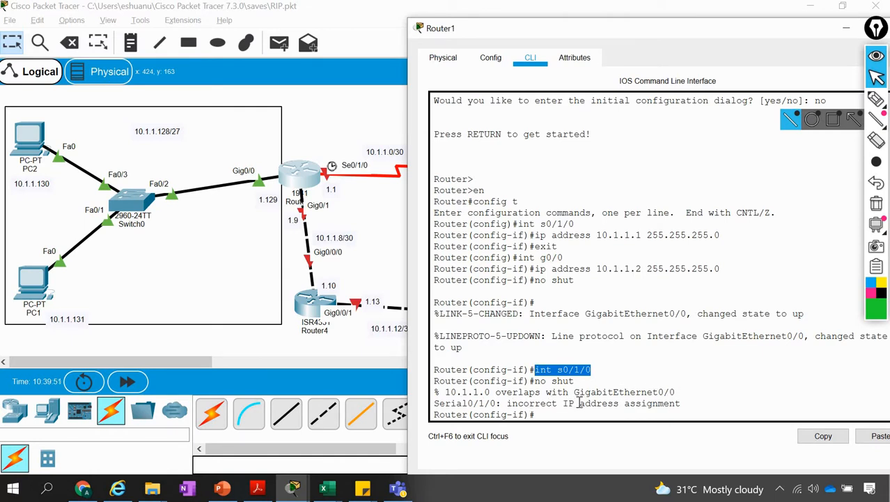
pyautogui.click(684, 403)
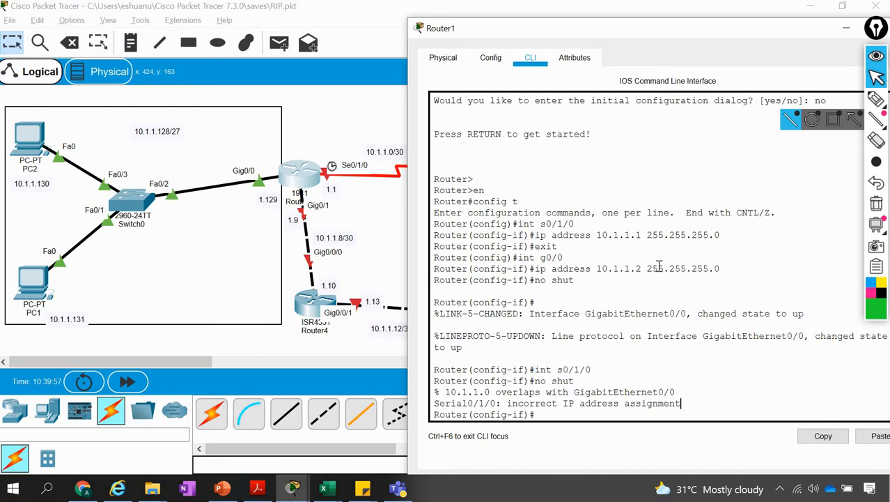
pyautogui.moveTo(647, 268); pyautogui.dragTo(720, 268)
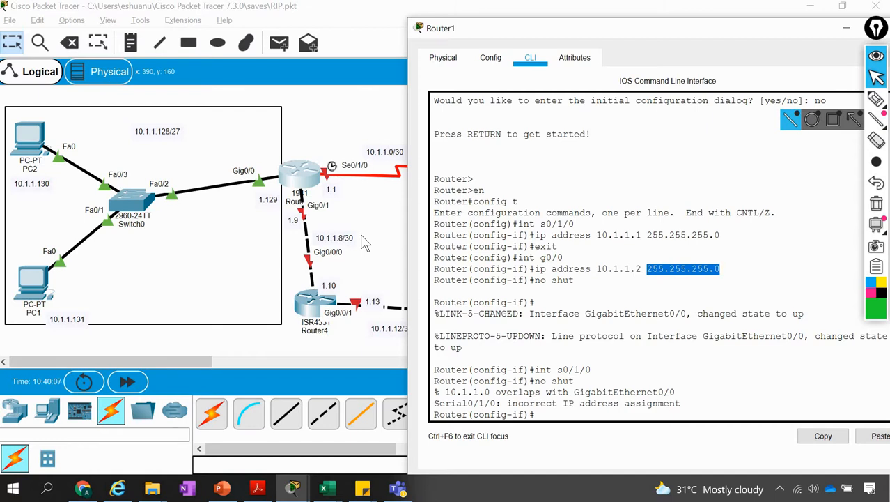
# Switch to the Excel address list and compare its network address and first host entries with the Packet Tracer topology
pyautogui.click(398, 245)
pyautogui.hotkey('alt', 'Tab')
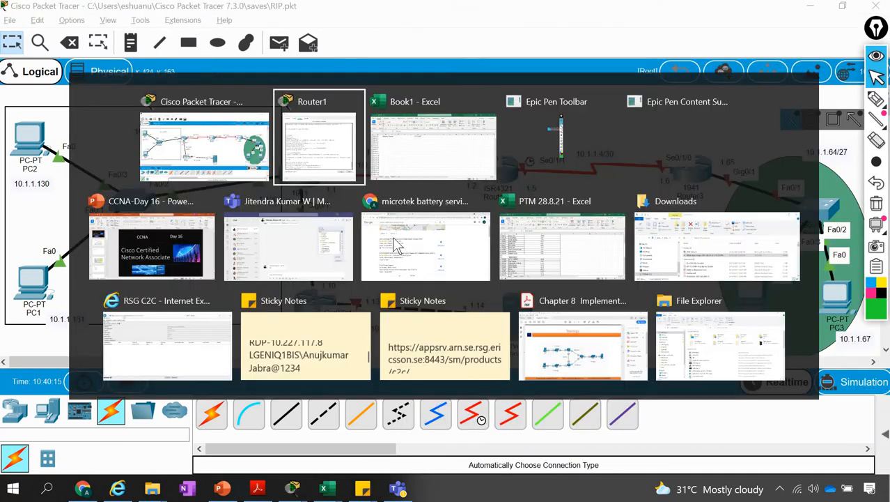
pyautogui.hotkey('alt', 'Tab')
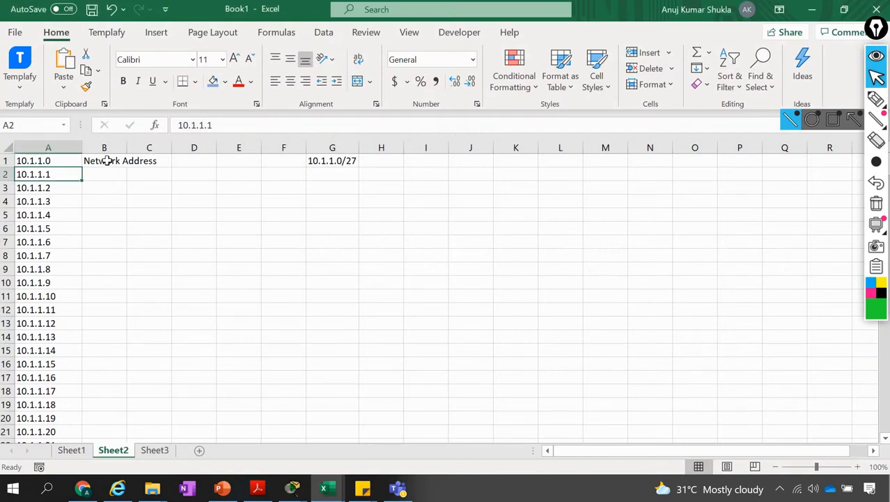
pyautogui.click(107, 161)
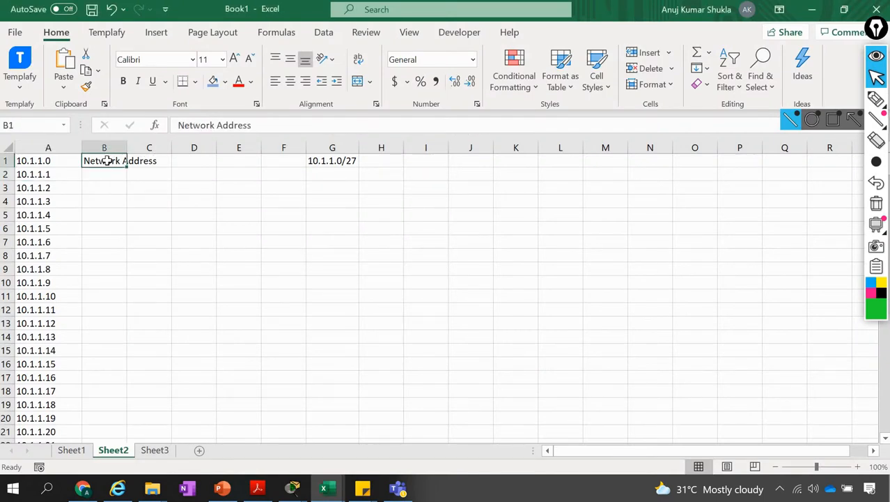
pyautogui.hotkey('alt', 'Tab')
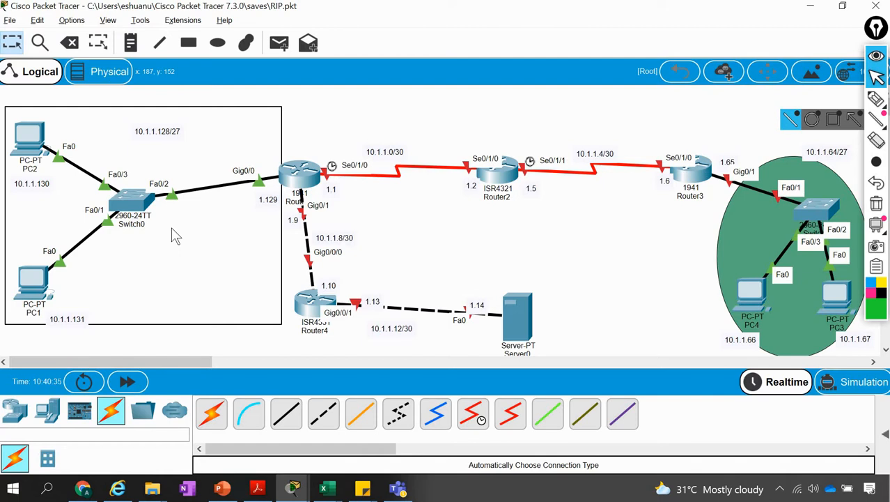
pyautogui.hotkey('alt', 'Tab')
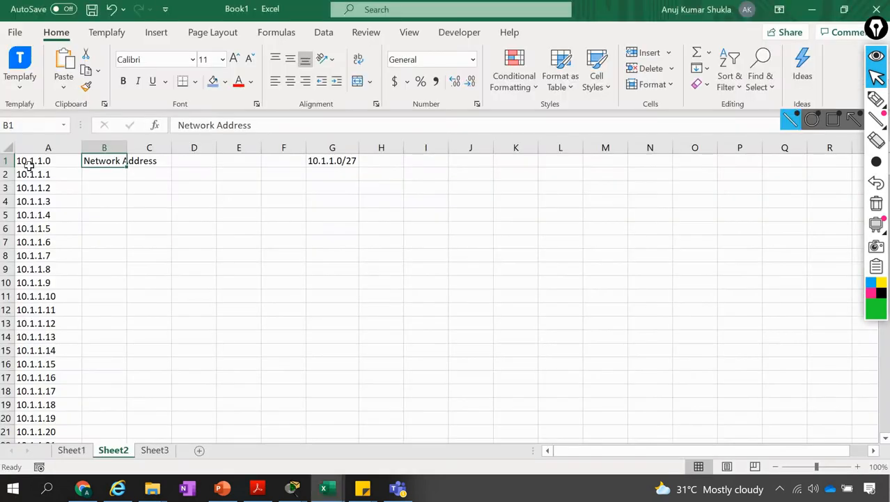
pyautogui.click(34, 161)
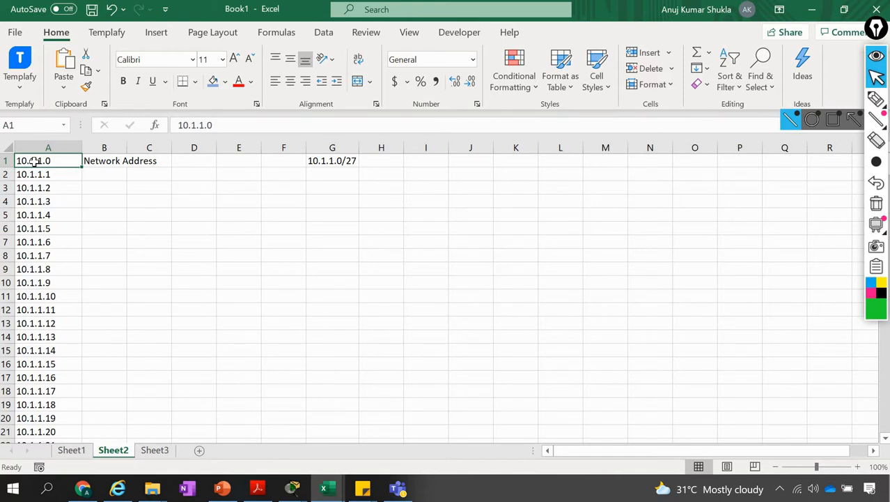
pyautogui.click(40, 175)
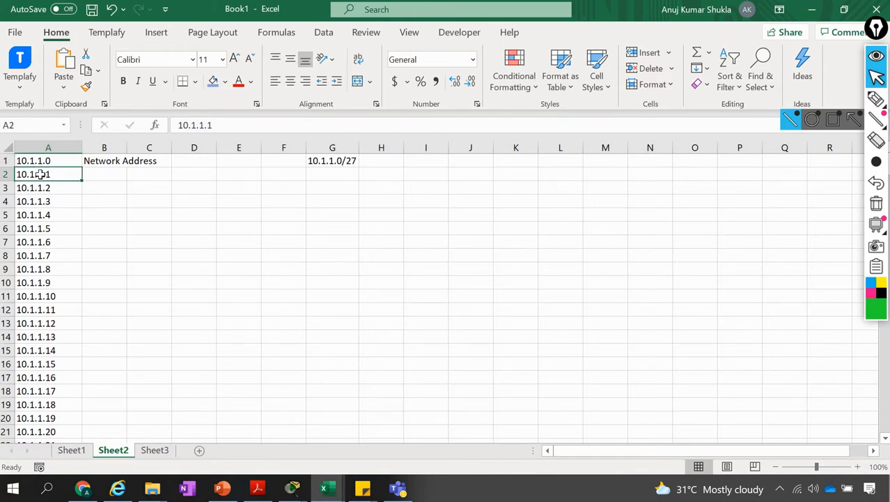
# Change the network in cell G1 of Sheet2 to 10.1.1.0/24
pyautogui.press('Up')
pyautogui.press('Right')
pyautogui.press('Right')
pyautogui.press('Right')
pyautogui.press('Right')
pyautogui.press('Right')
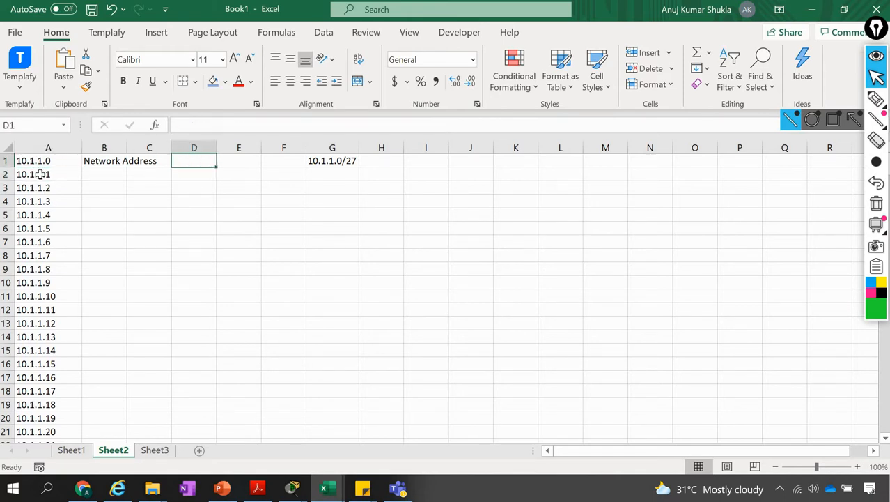
pyautogui.press('Right')
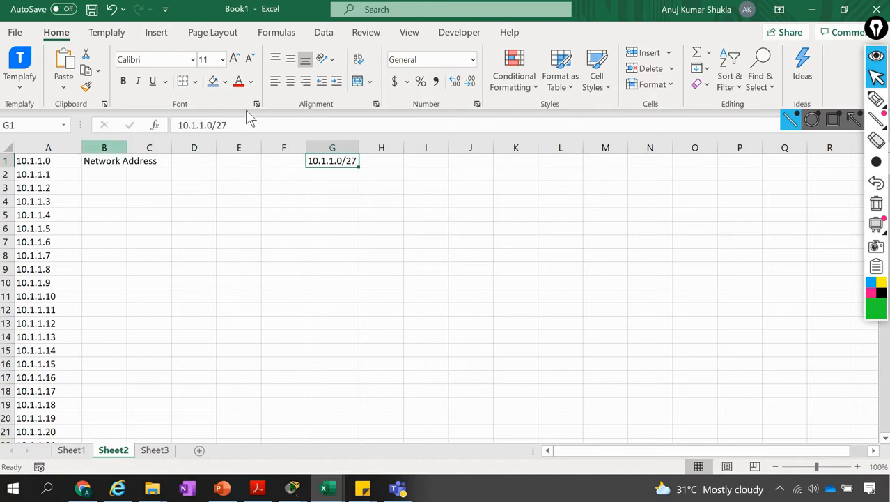
pyautogui.click(252, 124)
pyautogui.press('BackSpace')
pyautogui.write('4')
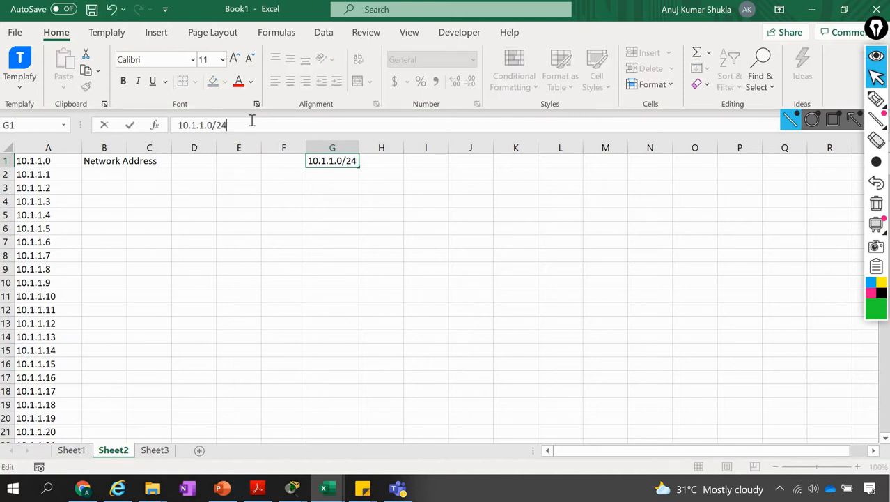
pyautogui.press('Return')
pyautogui.press('Up')
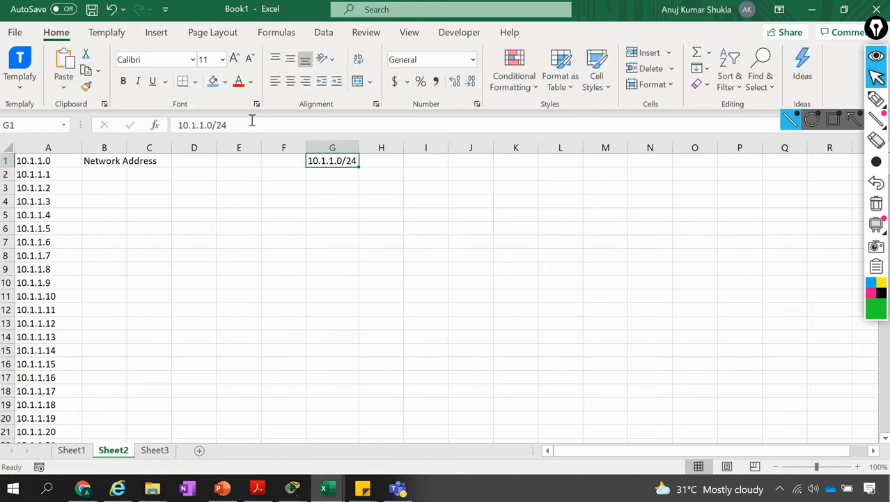
# Set the network in cell G1 back to 10.1.1.0/27
pyautogui.click(253, 125)
pyautogui.press('BackSpace')
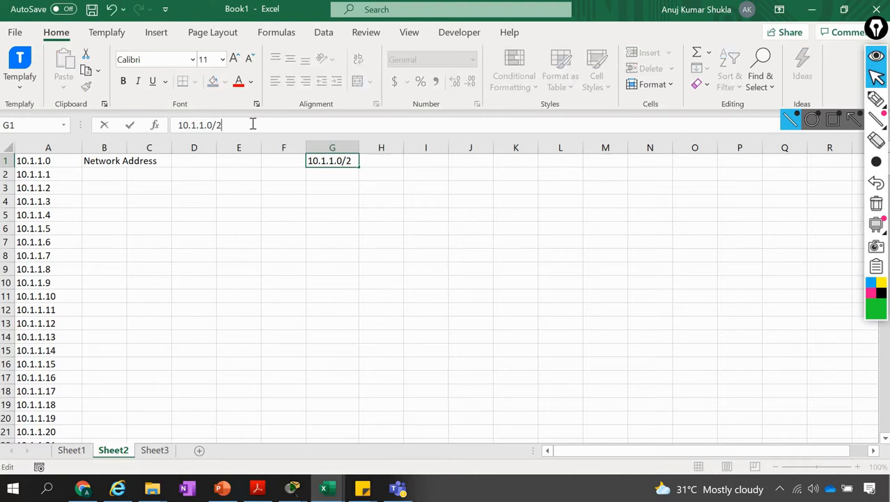
pyautogui.write('7')
pyautogui.press('Return')
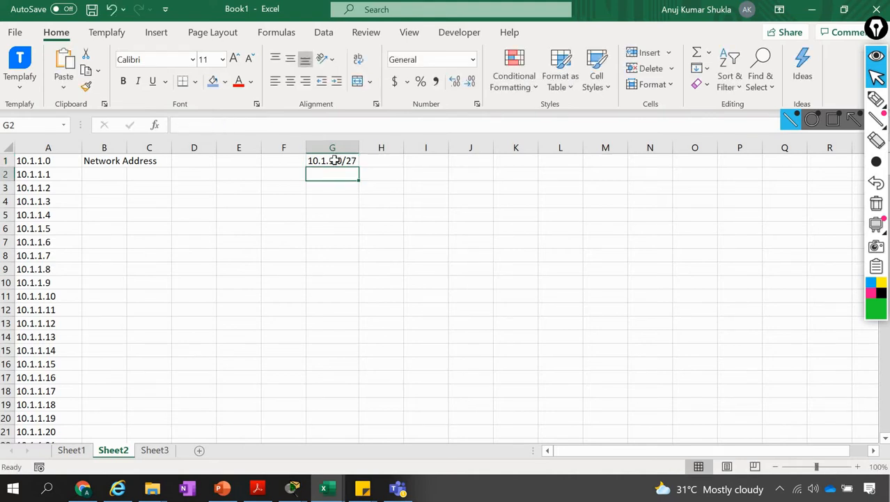
pyautogui.click(335, 161)
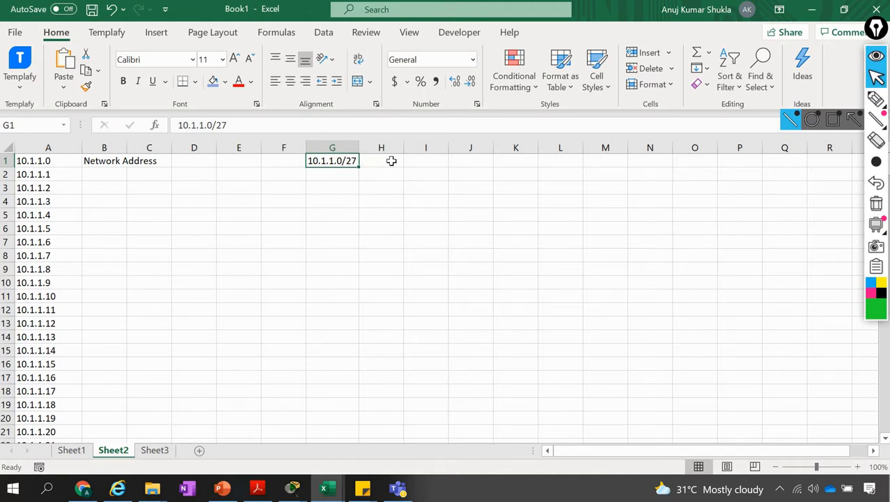
# Select the addresses 10.1.1.0 through 10.1.1.63 in column A to examine the first subnet's range
pyautogui.click(69, 174)
pyautogui.press('Up')
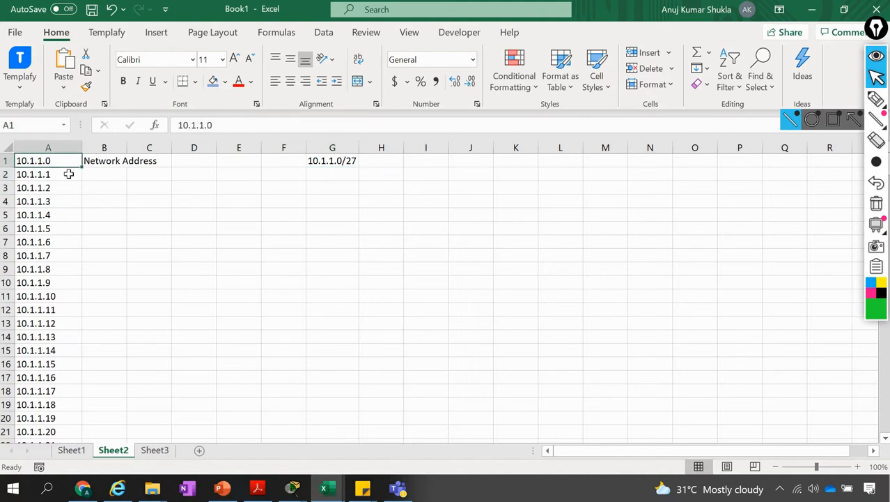
pyautogui.hotkey('shift', 'Down')
pyautogui.hotkey('shift', 'Down')
pyautogui.hotkey('shift', 'Down')
pyautogui.hotkey('shift', 'Down')
pyautogui.hotkey('shift', 'Down')
pyautogui.hotkey('shift', 'Down')
pyautogui.hotkey('shift', 'Down')
pyautogui.hotkey('shift', 'Down')
pyautogui.hotkey('shift', 'Down')
pyautogui.hotkey('shift', 'Down')
pyautogui.hotkey('shift', 'Down')
pyautogui.hotkey('shift', 'Down')
pyautogui.hotkey('shift', 'Down')
pyautogui.hotkey('shift', 'Down')
pyautogui.hotkey('shift', 'Down')
pyautogui.hotkey('shift', 'Down')
pyautogui.hotkey('shift', 'Down')
pyautogui.hotkey('shift', 'Down')
pyautogui.hotkey('shift', 'Down')
pyautogui.hotkey('shift', 'Down')
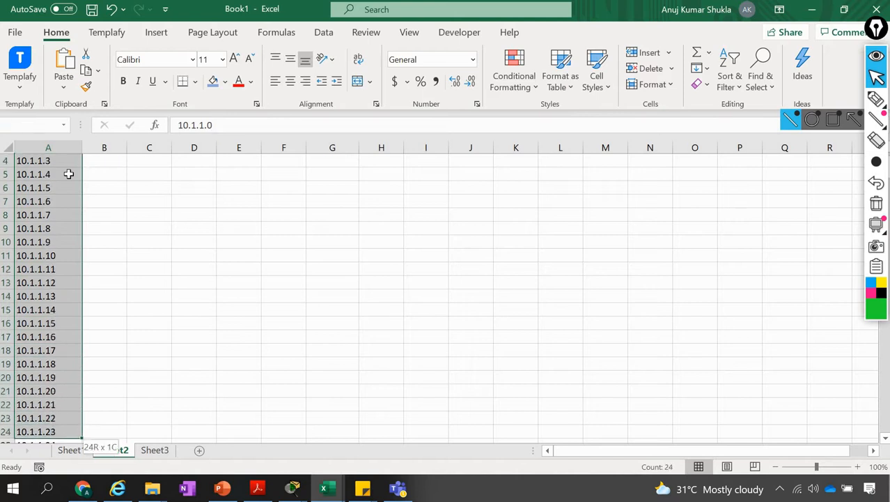
pyautogui.hotkey('shift', 'Down')
pyautogui.hotkey('shift', 'Down')
pyautogui.hotkey('shift', 'Down')
pyautogui.hotkey('shift', 'Down')
pyautogui.hotkey('shift', 'Down')
pyautogui.hotkey('shift', 'Down')
pyautogui.hotkey('shift', 'Down')
pyautogui.hotkey('shift', 'Down')
pyautogui.hotkey('shift', 'Down')
pyautogui.hotkey('shift', 'Down')
pyautogui.hotkey('shift', 'Down')
pyautogui.hotkey('shift', 'Down')
pyautogui.hotkey('shift', 'Down')
pyautogui.hotkey('shift', 'Down')
pyautogui.hotkey('shift', 'Down')
pyautogui.hotkey('shift', 'Down')
pyautogui.hotkey('shift', 'Down')
pyautogui.hotkey('shift', 'Down')
pyautogui.hotkey('shift', 'Down')
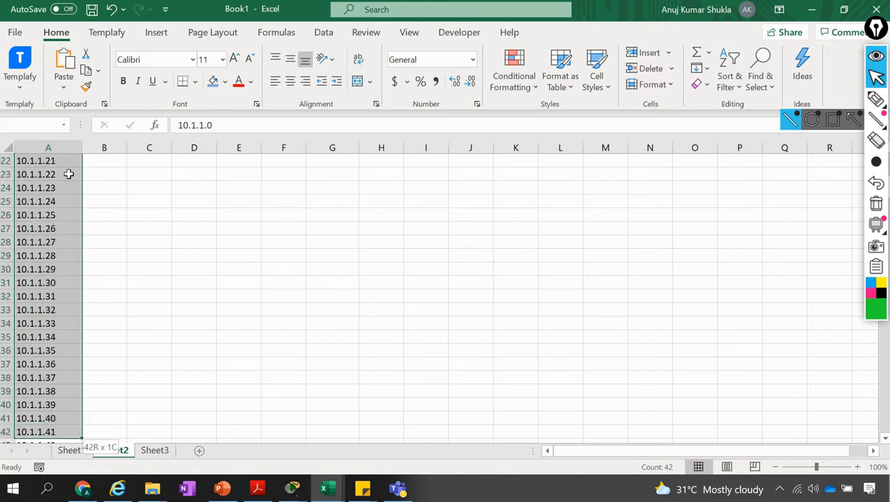
pyautogui.hotkey('shift', 'Down')
pyautogui.hotkey('shift', 'Down')
pyautogui.hotkey('shift', 'Down')
pyautogui.hotkey('shift', 'Down')
pyautogui.hotkey('shift', 'Down')
pyautogui.hotkey('shift', 'Down')
pyautogui.hotkey('shift', 'Down')
pyautogui.hotkey('shift', 'Down')
pyautogui.hotkey('shift', 'Down')
pyautogui.hotkey('shift', 'Down')
pyautogui.hotkey('shift', 'Down')
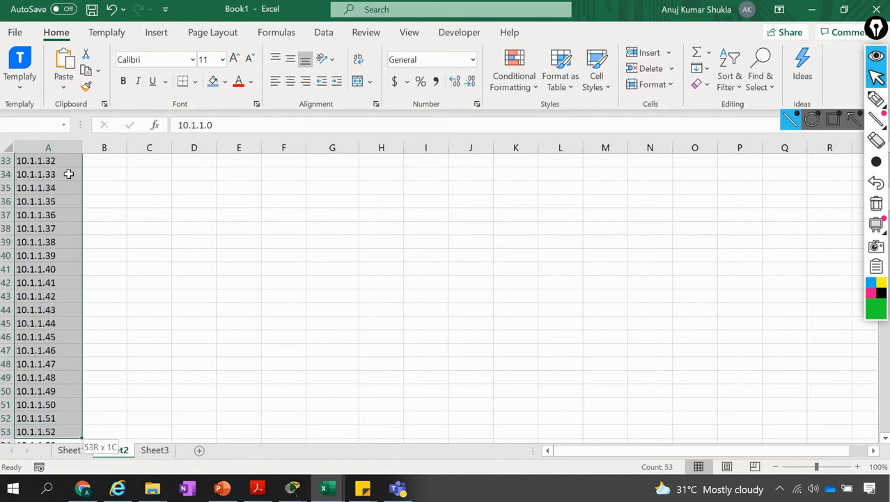
pyautogui.hotkey('shift', 'Down')
pyautogui.hotkey('shift', 'Down')
pyautogui.hotkey('shift', 'Down')
pyautogui.hotkey('shift', 'Down')
pyautogui.hotkey('shift', 'Down')
pyautogui.hotkey('shift', 'Down')
pyautogui.hotkey('shift', 'Down')
pyautogui.hotkey('shift', 'Down')
pyautogui.hotkey('shift', 'Down')
pyautogui.hotkey('shift', 'Down')
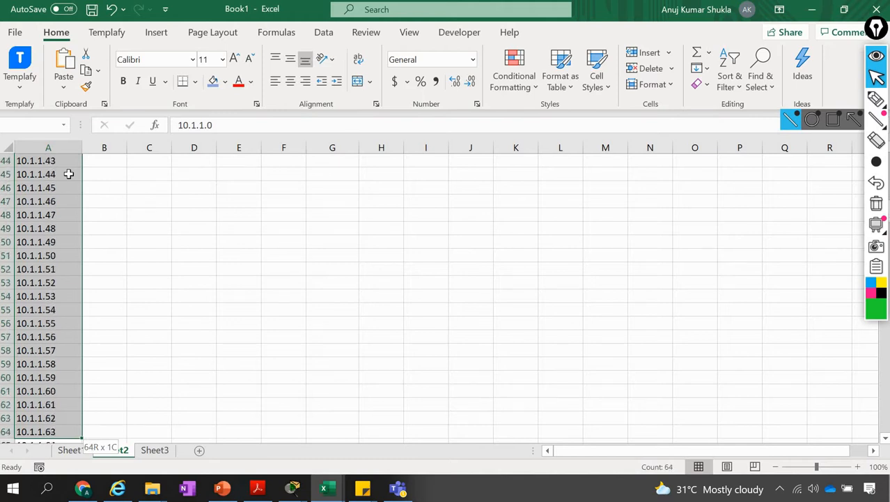
pyautogui.hotkey('shift', 'Up')
pyautogui.hotkey('shift', 'Up')
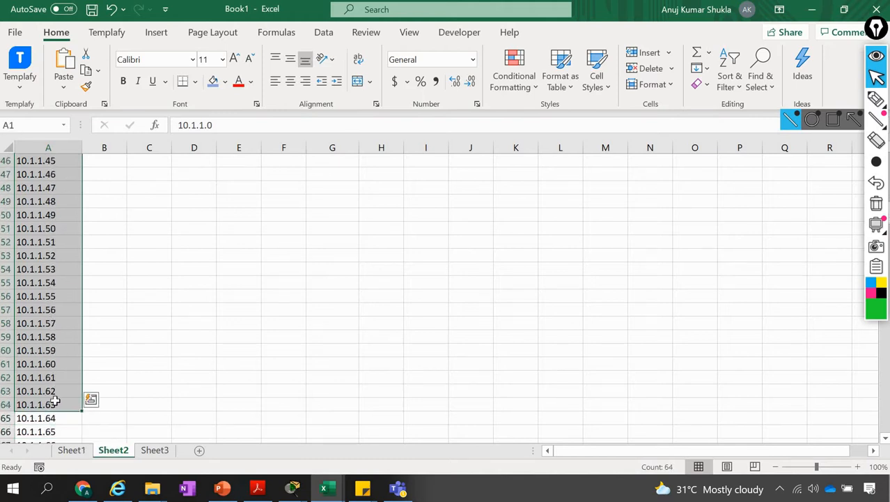
# Copy the addresses from 10.1.1.64 through 10.1.1.127 in column A
pyautogui.click(53, 418)
pyautogui.hotkey('shift', 'Down')
pyautogui.hotkey('shift', 'Down')
pyautogui.hotkey('shift', 'Down')
pyautogui.hotkey('shift', 'Down')
pyautogui.hotkey('shift', 'Down')
pyautogui.hotkey('shift', 'Down')
pyautogui.hotkey('shift', 'Down')
pyautogui.hotkey('shift', 'Down')
pyautogui.hotkey('shift', 'Down')
pyautogui.hotkey('shift', 'Down')
pyautogui.hotkey('shift', 'Down')
pyautogui.hotkey('shift', 'Down')
pyautogui.hotkey('shift', 'Down')
pyautogui.hotkey('shift', 'Down')
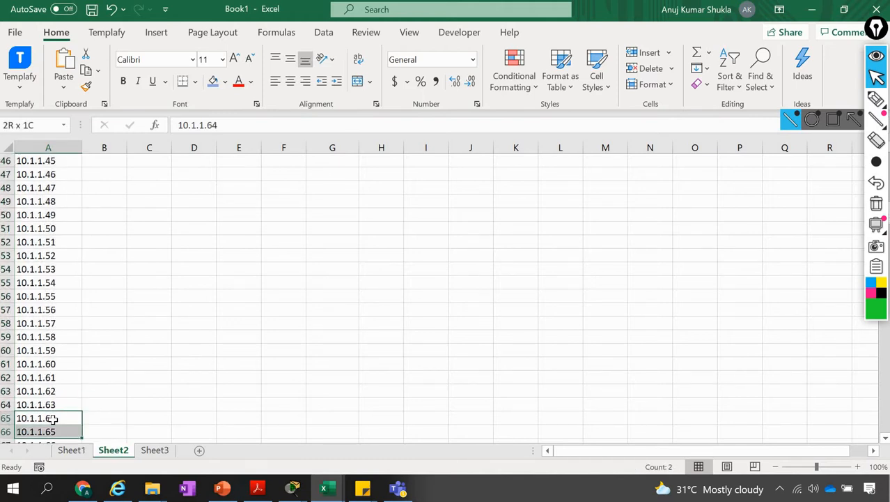
pyautogui.hotkey('shift', 'Down')
pyautogui.hotkey('shift', 'Down')
pyautogui.hotkey('shift', 'Down')
pyautogui.hotkey('shift', 'Down')
pyautogui.hotkey('shift', 'Down')
pyautogui.hotkey('shift', 'Down')
pyautogui.hotkey('shift', 'Down')
pyautogui.hotkey('shift', 'Down')
pyautogui.hotkey('shift', 'Down')
pyautogui.hotkey('shift', 'Down')
pyautogui.hotkey('shift', 'Down')
pyautogui.hotkey('shift', 'Down')
pyautogui.hotkey('shift', 'Down')
pyautogui.hotkey('shift', 'Down')
pyautogui.hotkey('shift', 'Down')
pyautogui.hotkey('shift', 'Down')
pyautogui.hotkey('shift', 'Down')
pyautogui.hotkey('shift', 'Down')
pyautogui.hotkey('shift', 'Down')
pyautogui.hotkey('shift', 'Down')
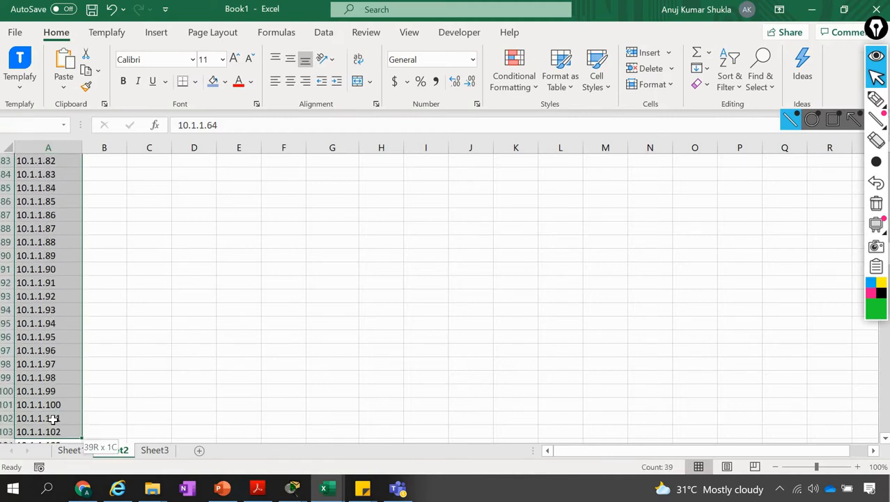
pyautogui.hotkey('shift', 'Down')
pyautogui.hotkey('shift', 'Down')
pyautogui.hotkey('shift', 'Down')
pyautogui.hotkey('shift', 'Down')
pyautogui.hotkey('shift', 'Down')
pyautogui.hotkey('shift', 'Down')
pyautogui.hotkey('shift', 'Down')
pyautogui.hotkey('shift', 'Down')
pyautogui.hotkey('shift', 'Down')
pyautogui.hotkey('shift', 'Down')
pyautogui.hotkey('shift', 'Down')
pyautogui.hotkey('shift', 'Down')
pyautogui.hotkey('shift', 'Down')
pyautogui.hotkey('shift', 'Down')
pyautogui.hotkey('shift', 'Down')
pyautogui.hotkey('shift', 'Down')
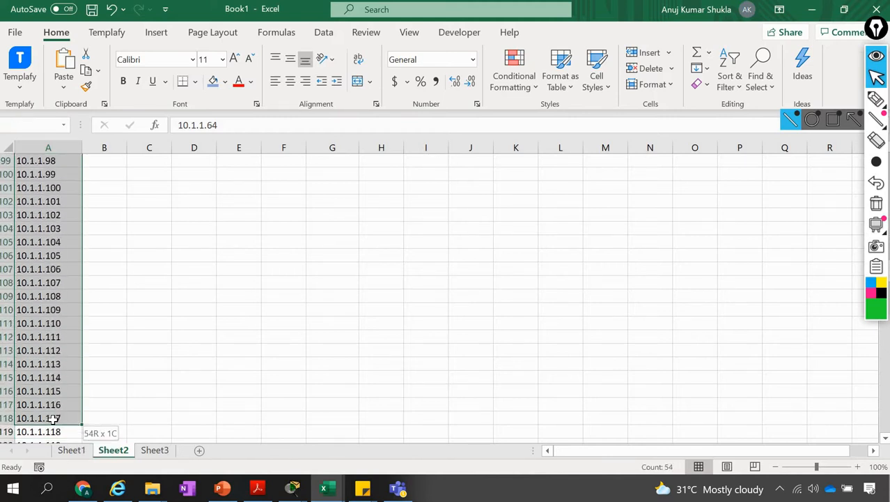
pyautogui.hotkey('shift', 'Down')
pyautogui.hotkey('shift', 'Down')
pyautogui.hotkey('shift', 'Down')
pyautogui.hotkey('shift', 'Down')
pyautogui.hotkey('shift', 'Down')
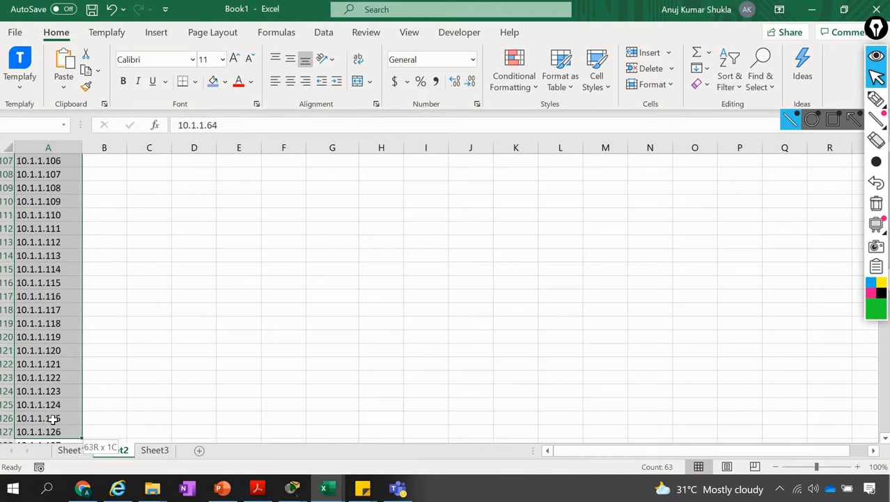
pyautogui.hotkey('ctrl', 'c')
# Paste the copied address range into column E starting at cell E1
pyautogui.scroll(18, 137, 347)
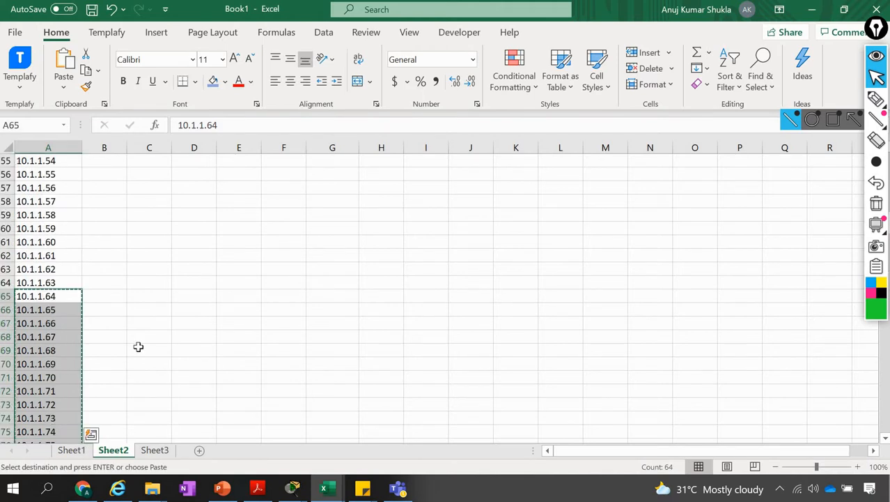
pyautogui.click(155, 281)
pyautogui.hotkey('ctrl', 'Up')
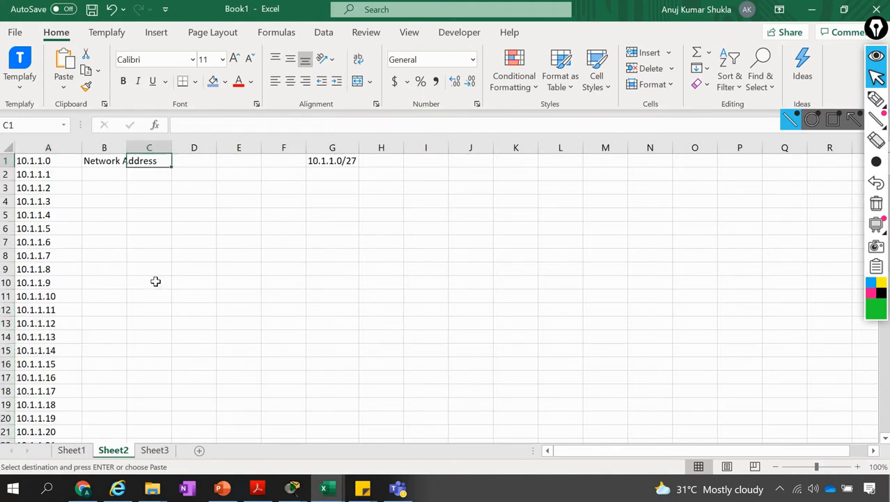
pyautogui.press('Right')
pyautogui.press('Right')
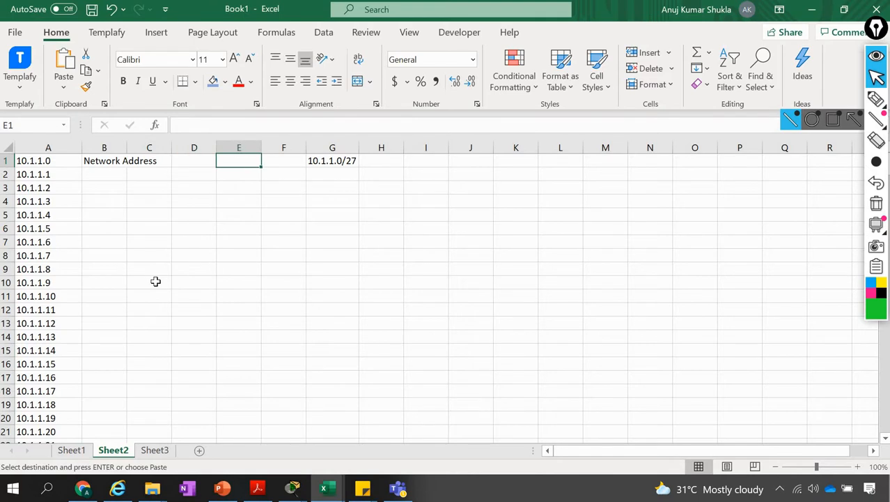
pyautogui.press('Return')
pyautogui.press('Up')
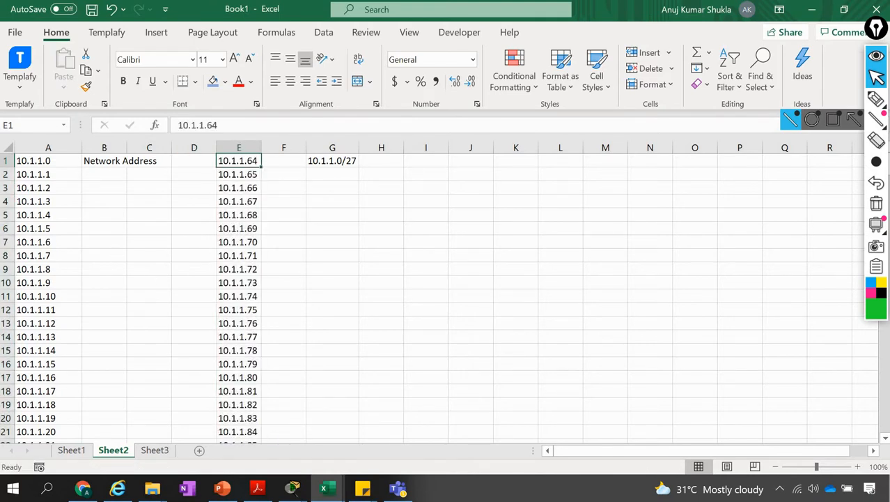
# Insert a blank row above the address list and enter the heading First Subnet in cell A1
pyautogui.click(5, 161)
pyautogui.rightClick(8, 165)
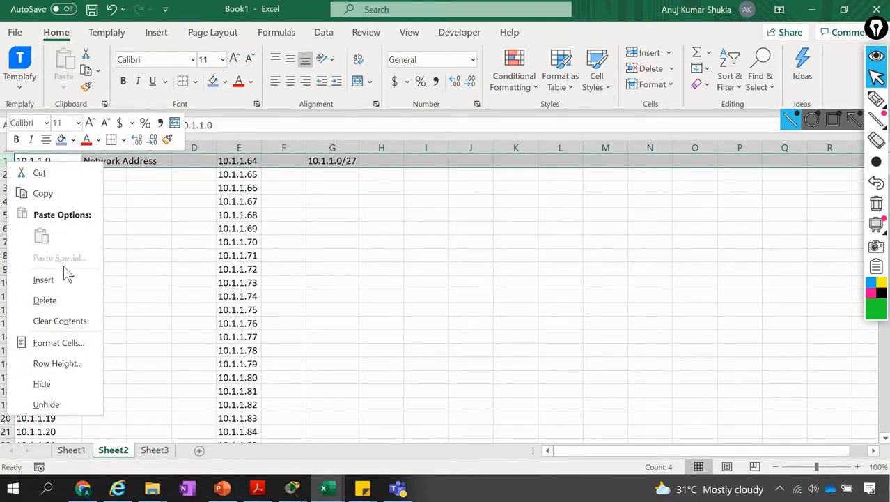
pyautogui.click(49, 280)
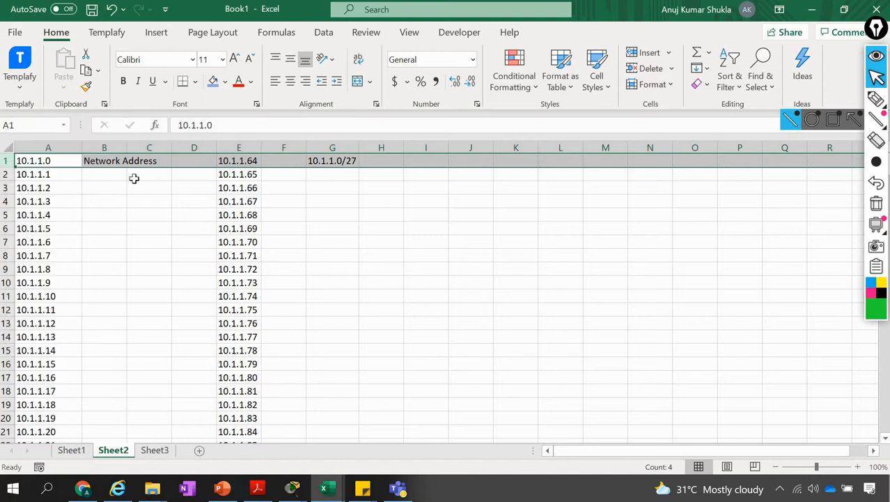
pyautogui.click(51, 161)
pyautogui.write('First')
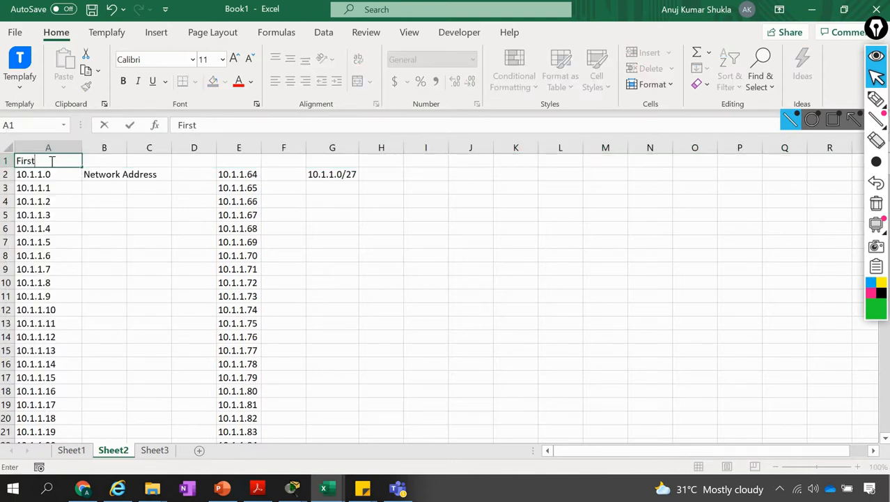
pyautogui.write(' Subnet')
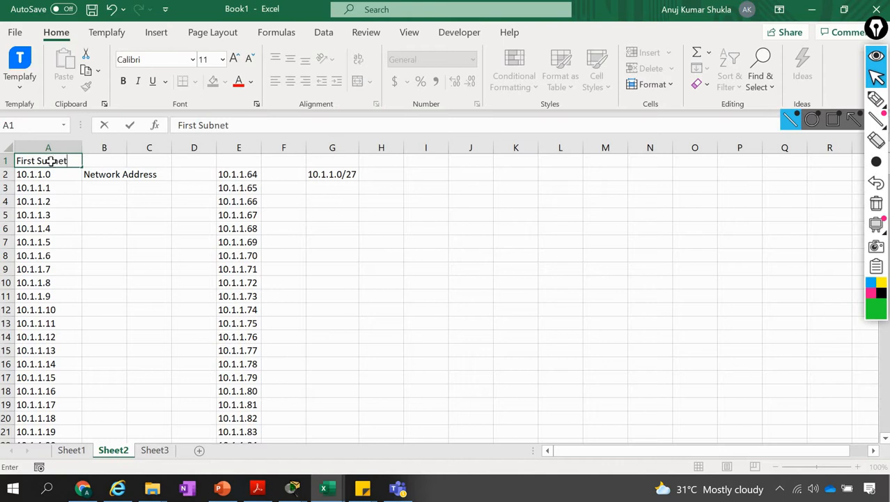
pyautogui.press('Tab')
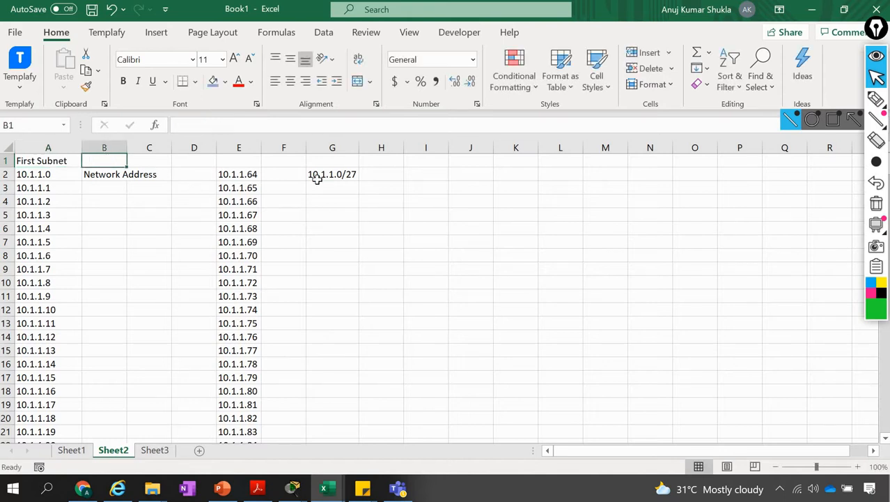
# Enter the heading Second Subnet in cell E1 above the addresses starting at 10.1.1.64
pyautogui.click(336, 174)
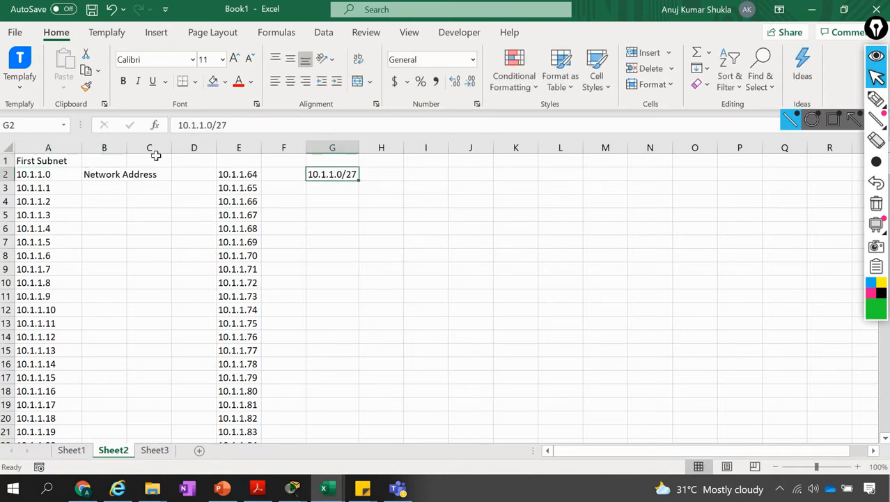
pyautogui.click(232, 160)
pyautogui.write('S')
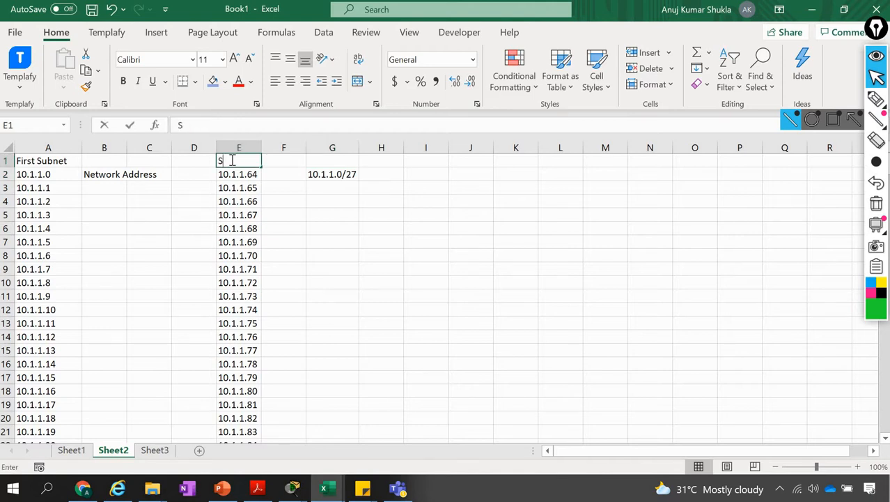
pyautogui.write('econd S')
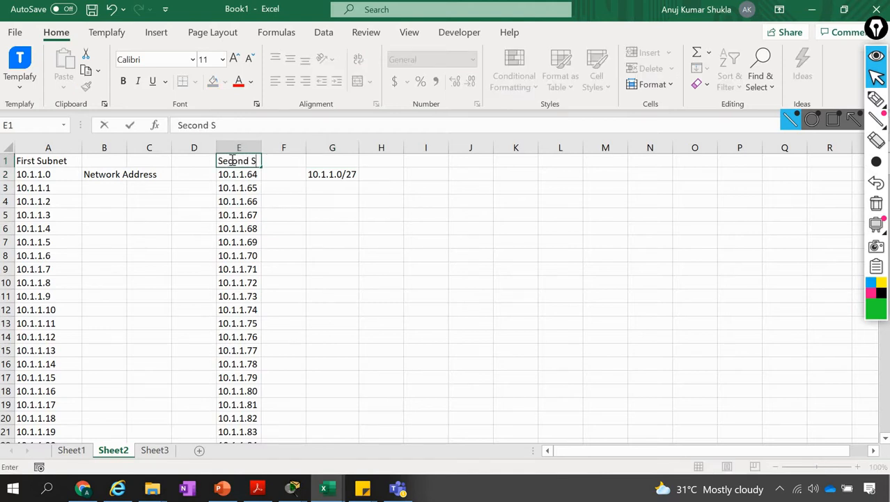
pyautogui.write('ubnet')
# Enter the heading Third Subnet in cell I1
pyautogui.press('Tab')
pyautogui.press('Tab')
pyautogui.press('Tab')
pyautogui.press('Tab')
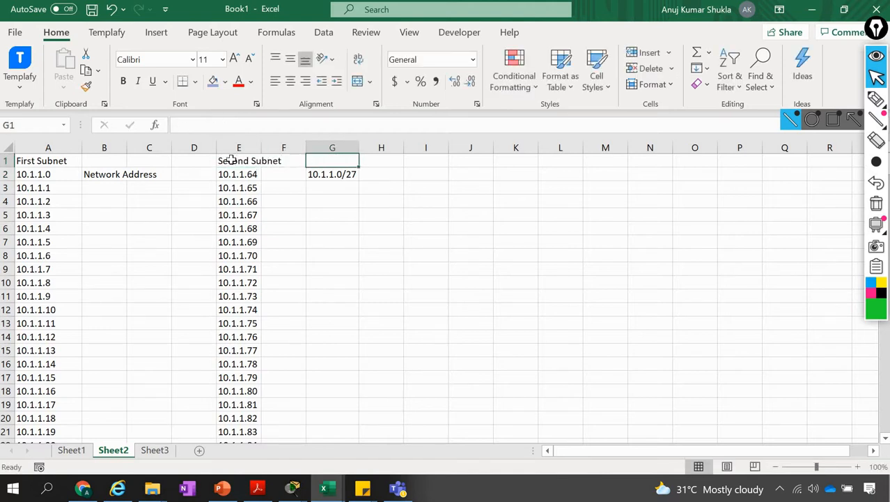
pyautogui.write('Thi')
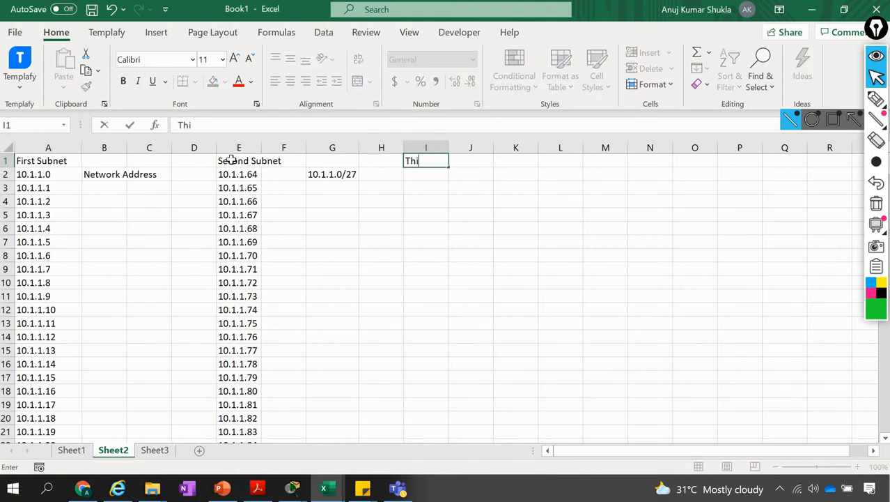
pyautogui.write('rd Subnet')
# Enter the heading Fourth Subnet in cell M1
pyautogui.press('Tab')
pyautogui.press('Tab')
pyautogui.press('Tab')
pyautogui.press('Tab')
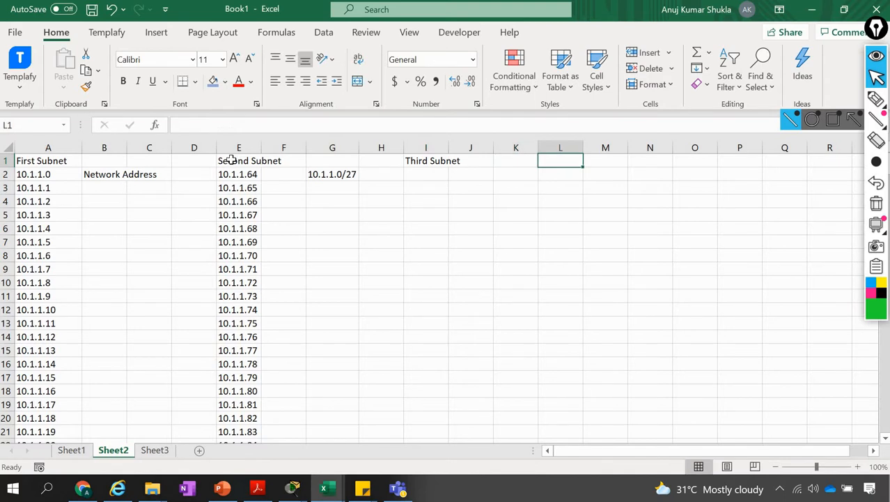
pyautogui.write('Fourth')
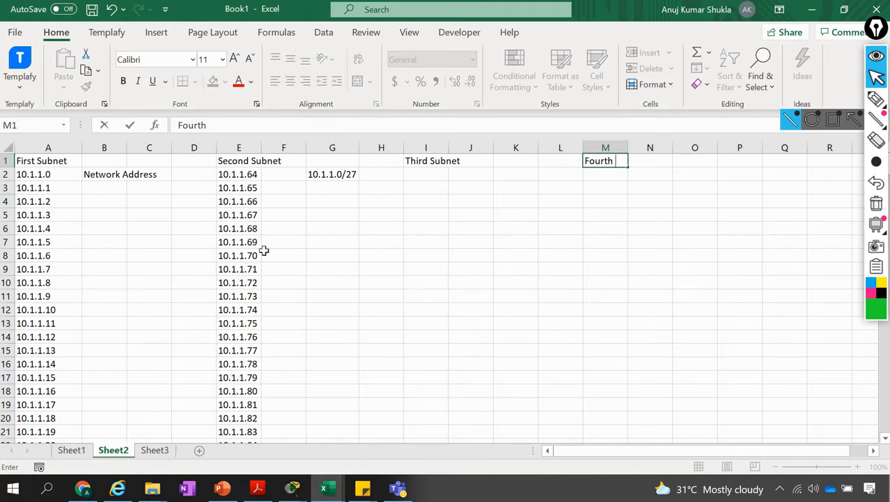
pyautogui.write('Subnet')
pyautogui.press('Return')
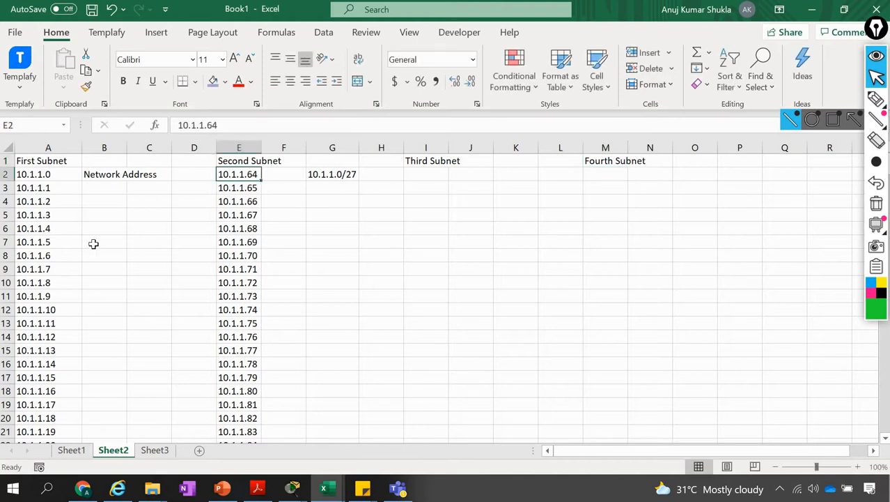
# Cut the addresses from 10.1.1.128 through 10.1.1.191 in column A
pyautogui.click(26, 251)
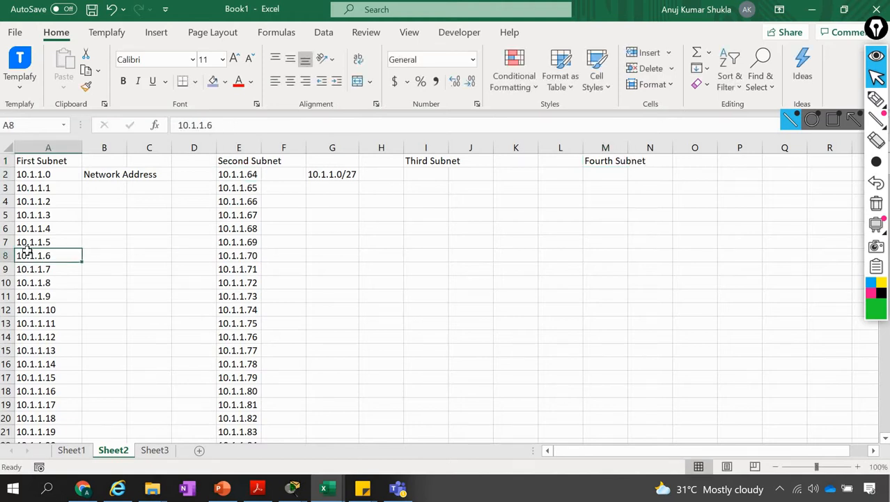
pyautogui.hotkey('ctrl', 'Down')
pyautogui.press('Down')
pyautogui.hotkey('ctrl', 'Down')
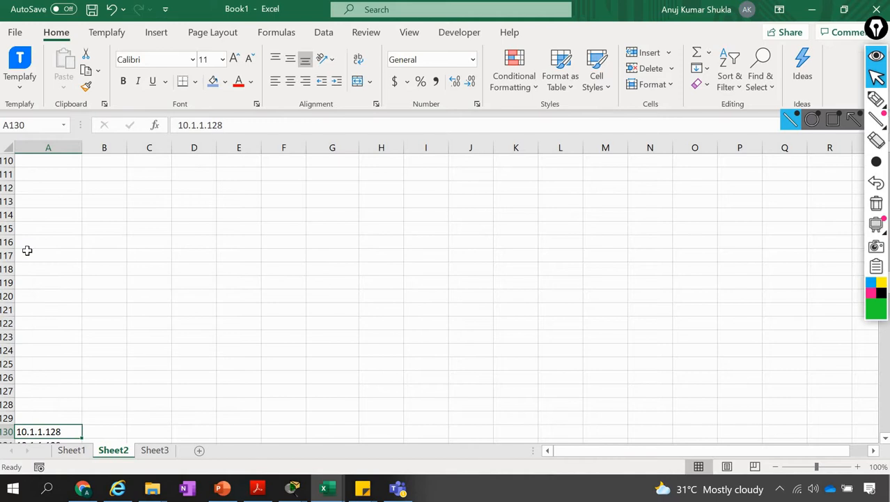
pyautogui.hotkey('shift', 'Down')
pyautogui.hotkey('shift', 'Down')
pyautogui.hotkey('shift', 'Down')
pyautogui.hotkey('shift', 'Down')
pyautogui.hotkey('shift', 'Down')
pyautogui.hotkey('shift', 'Down')
pyautogui.hotkey('shift', 'Down')
pyautogui.hotkey('shift', 'Down')
pyautogui.hotkey('shift', 'Down')
pyautogui.hotkey('shift', 'Down')
pyautogui.hotkey('shift', 'Down')
pyautogui.hotkey('shift', 'Down')
pyautogui.hotkey('shift', 'Down')
pyautogui.hotkey('shift', 'Down')
pyautogui.hotkey('shift', 'Down')
pyautogui.hotkey('shift', 'Down')
pyautogui.hotkey('shift', 'Down')
pyautogui.hotkey('shift', 'Down')
pyautogui.hotkey('shift', 'Down')
pyautogui.hotkey('shift', 'Down')
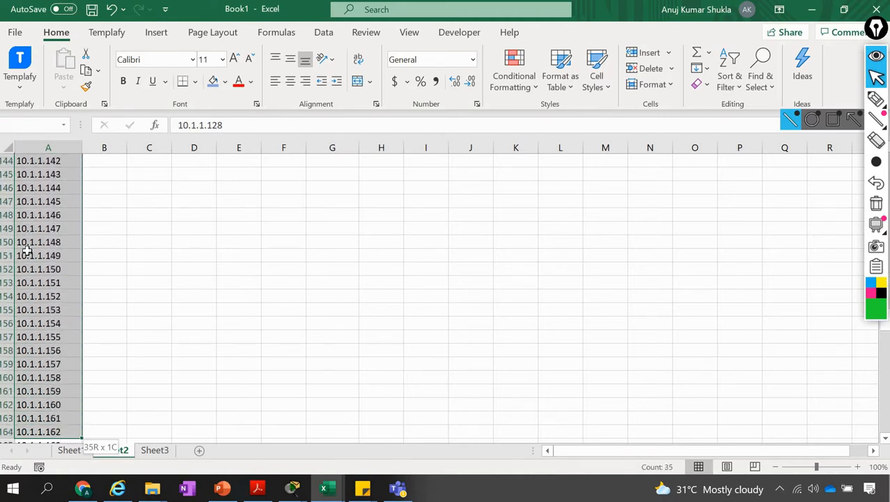
pyautogui.hotkey('shift', 'Down')
pyautogui.hotkey('shift', 'Down')
pyautogui.hotkey('shift', 'Down')
pyautogui.hotkey('shift', 'Down')
pyautogui.hotkey('shift', 'Down')
pyautogui.hotkey('shift', 'Down')
pyautogui.hotkey('shift', 'Down')
pyautogui.hotkey('shift', 'Down')
pyautogui.hotkey('shift', 'Down')
pyautogui.hotkey('shift', 'Down')
pyautogui.hotkey('shift', 'Down')
pyautogui.hotkey('shift', 'Down')
pyautogui.hotkey('shift', 'Down')
pyautogui.hotkey('shift', 'Down')
pyautogui.hotkey('shift', 'Down')
pyautogui.hotkey('shift', 'Down')
pyautogui.hotkey('shift', 'Down')
pyautogui.hotkey('shift', 'Down')
pyautogui.hotkey('shift', 'Down')
pyautogui.hotkey('shift', 'Down')
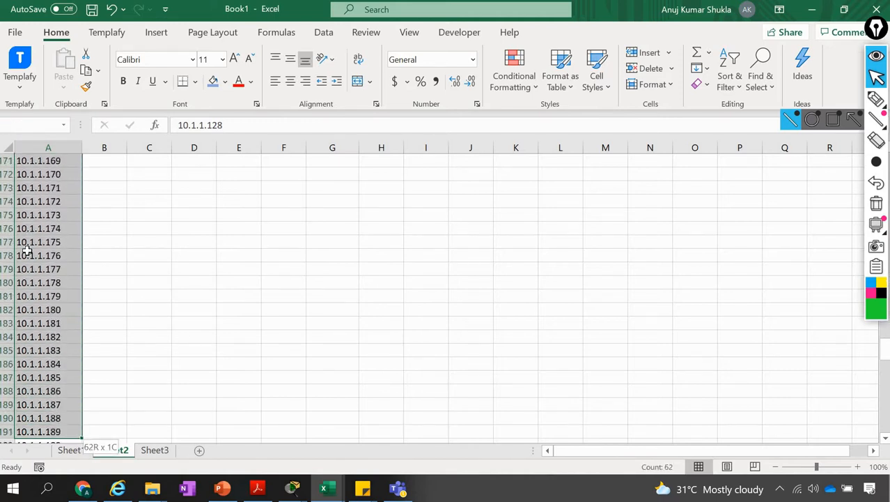
pyautogui.hotkey('shift', 'Down')
pyautogui.hotkey('shift', 'Down')
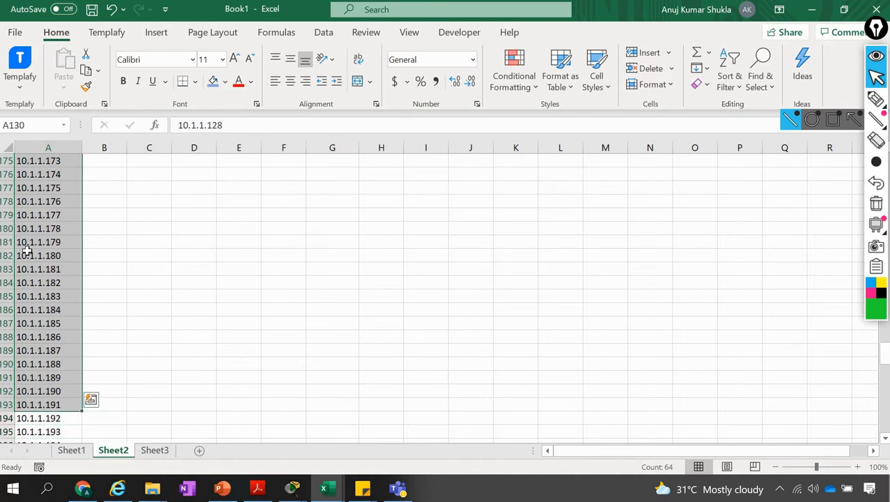
pyautogui.hotkey('ctrl', 'c')
# Paste the cut addresses under the Third Subnet heading, starting at cell I2
pyautogui.press('Right')
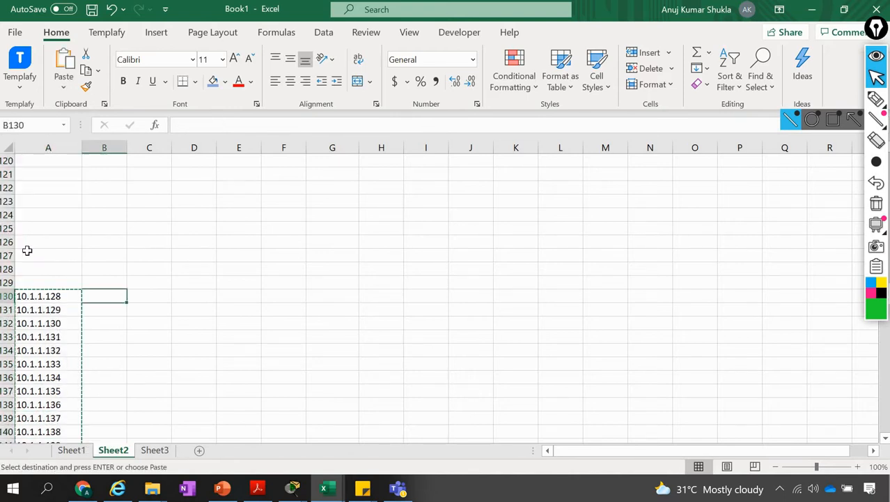
pyautogui.press('Right')
pyautogui.hotkey('ctrl', 'Up')
pyautogui.press('Right')
pyautogui.press('Right')
pyautogui.press('Right')
pyautogui.press('Right')
pyautogui.press('Right')
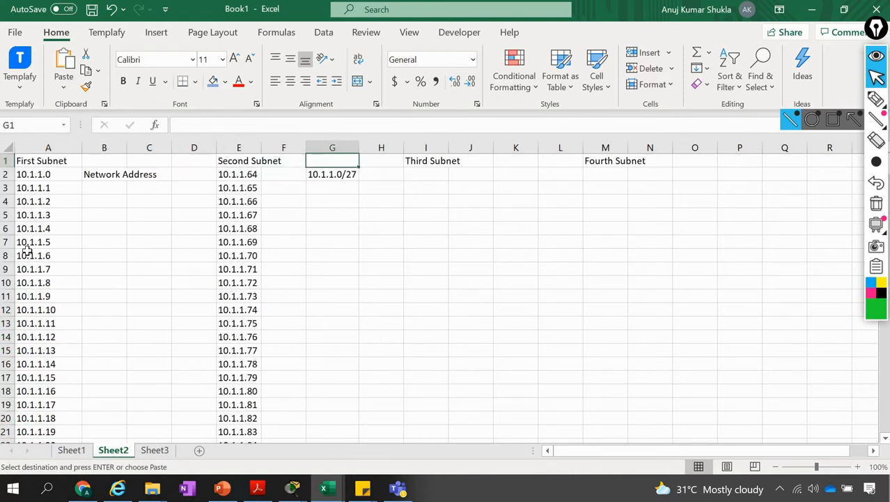
pyautogui.press('Down')
pyautogui.press('Right')
pyautogui.press('Return')
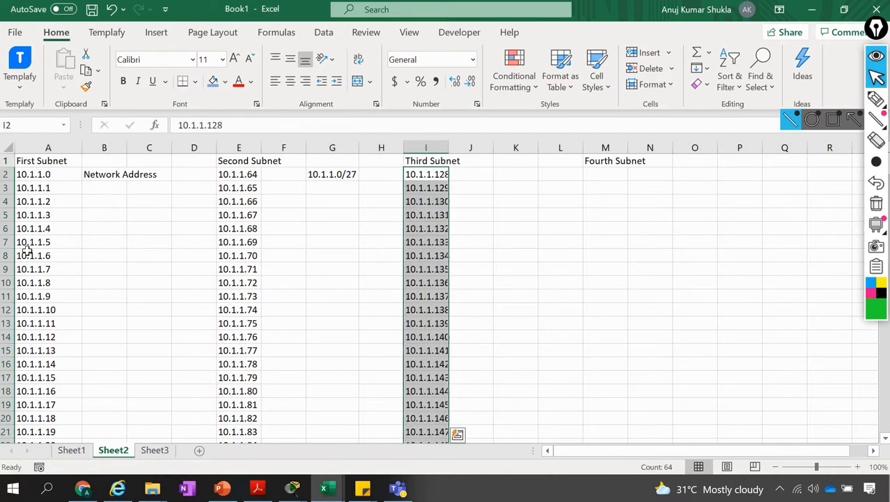
# Cut the remaining addresses from 10.1.1.192 through 10.1.1.255 in column A
pyautogui.press('Left')
pyautogui.press('Left')
pyautogui.press('Home')
pyautogui.hotkey('ctrl', 'Down')
pyautogui.press('Down')
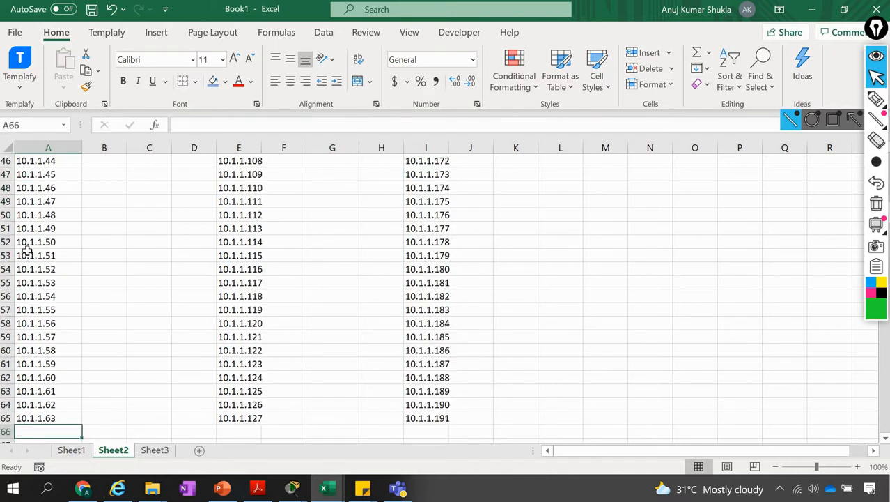
pyautogui.hotkey('ctrl', 'Down')
pyautogui.hotkey('ctrl', 'shift', 'Down')
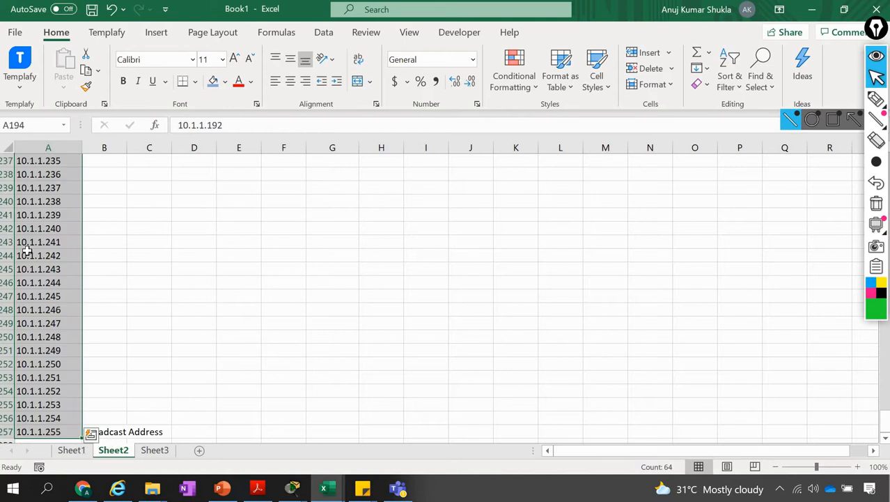
pyautogui.hotkey('ctrl', 'c')
# Paste the cut addresses under the Fourth Subnet heading, starting at cell M2
pyautogui.press('Right')
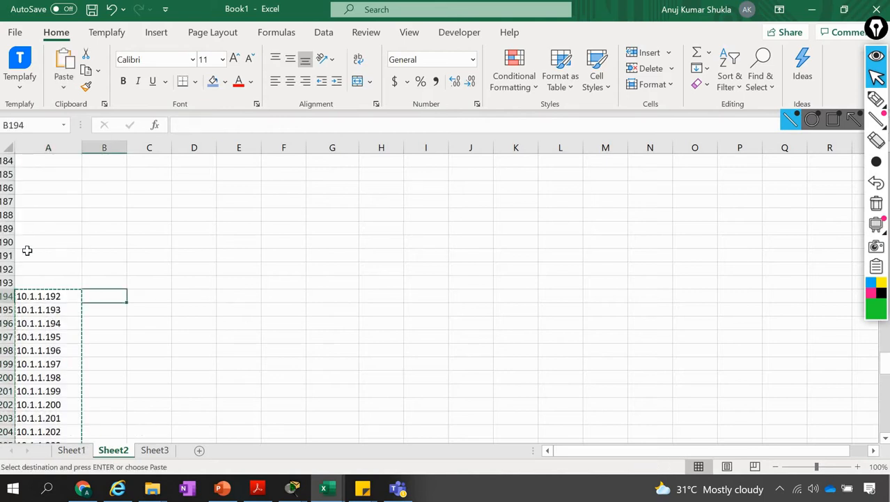
pyautogui.hotkey('ctrl', 'Up')
pyautogui.press('Right')
pyautogui.hotkey('ctrl', 'Right')
pyautogui.hotkey('ctrl', 'Right')
pyautogui.hotkey('ctrl', 'Right')
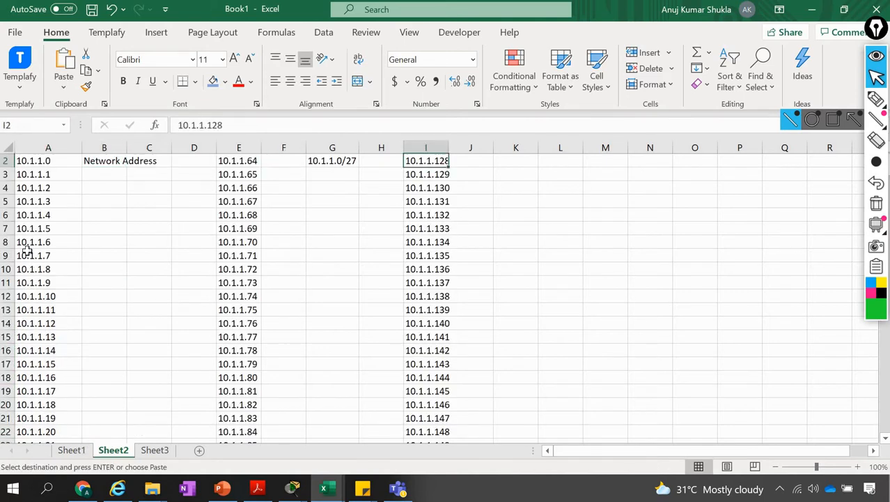
pyautogui.hotkey('ctrl', 'Up')
pyautogui.press('Right')
pyautogui.press('Right')
pyautogui.press('Right')
pyautogui.press('Right')
pyautogui.press('Down')
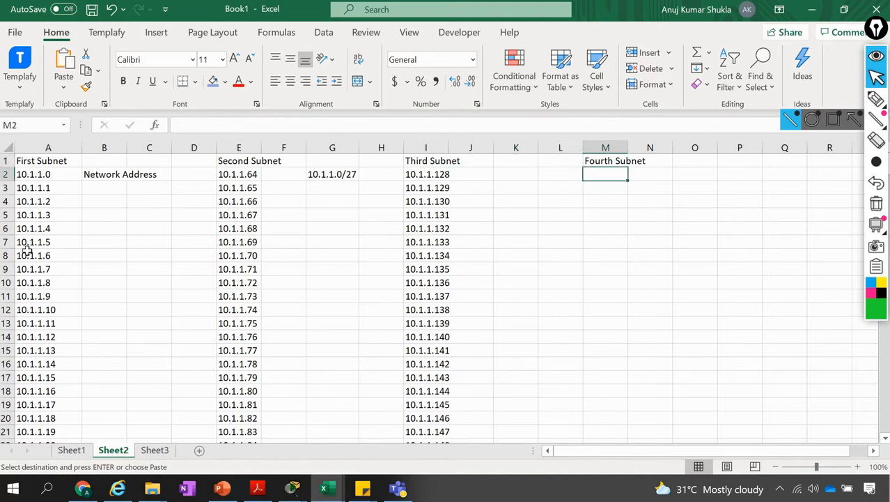
pyautogui.press('Return')
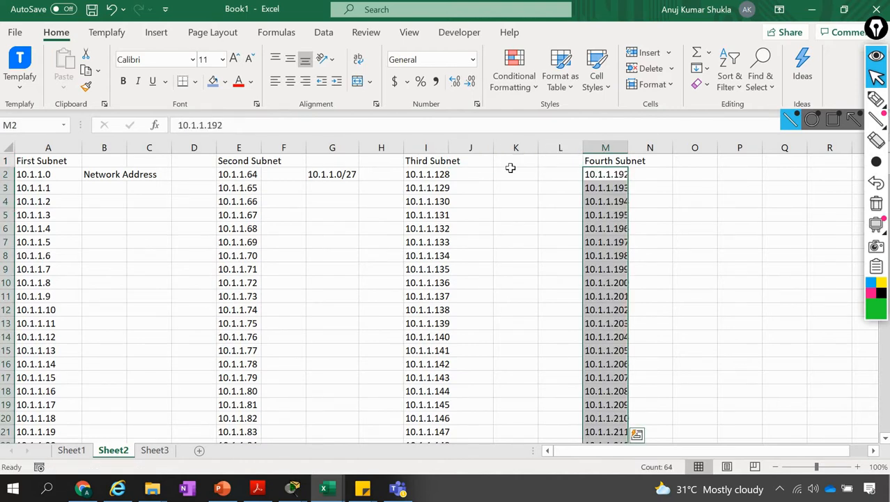
# Widen columns M and E so the Fourth Subnet and Second Subnet headings fit within their cells
pyautogui.moveTo(627, 145); pyautogui.dragTo(645, 144)
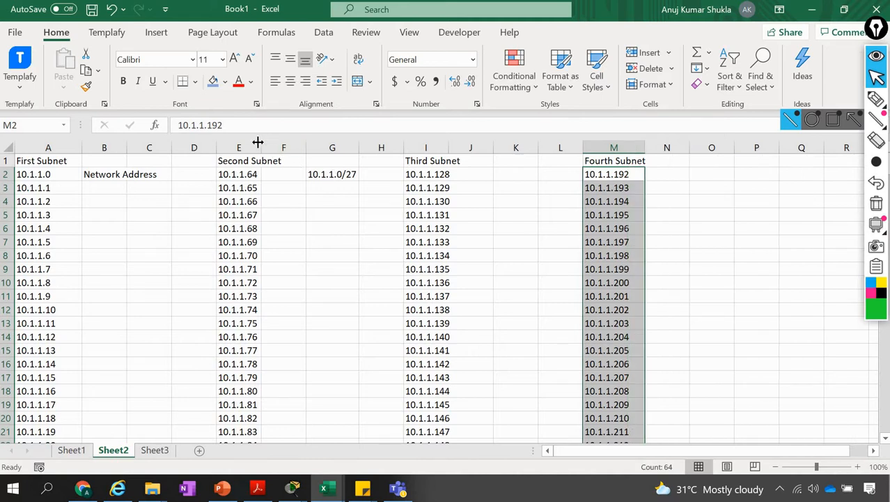
pyautogui.moveTo(261, 141); pyautogui.dragTo(293, 142)
pyautogui.moveTo(293, 141); pyautogui.dragTo(293, 142)
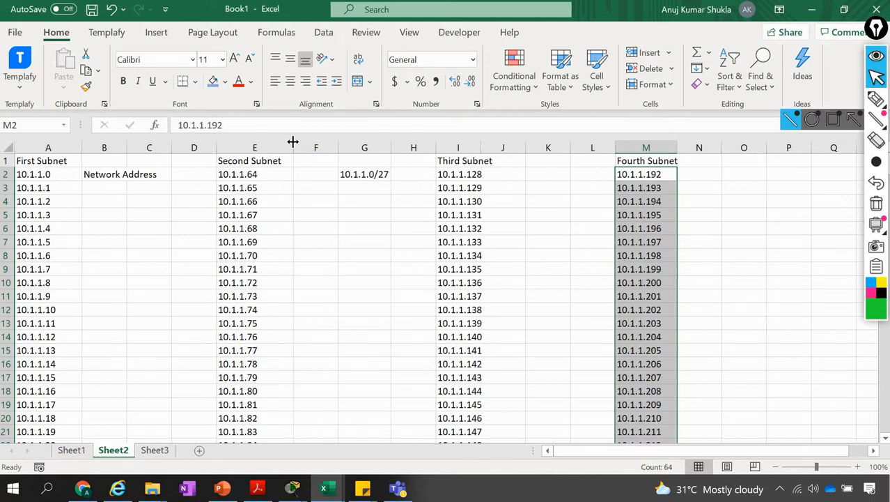
# Delete the leftover Broadcast Address label from cell B257
pyautogui.click(108, 172)
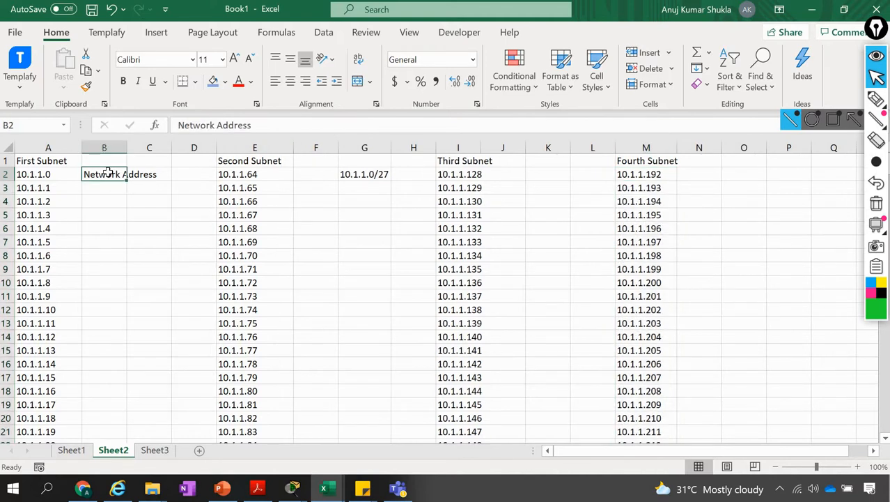
pyautogui.press('Down')
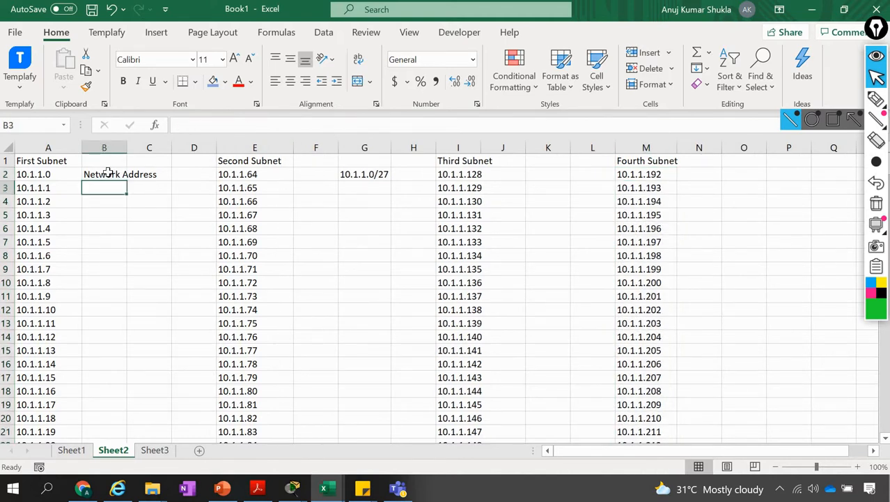
pyautogui.hotkey('ctrl', 'Down')
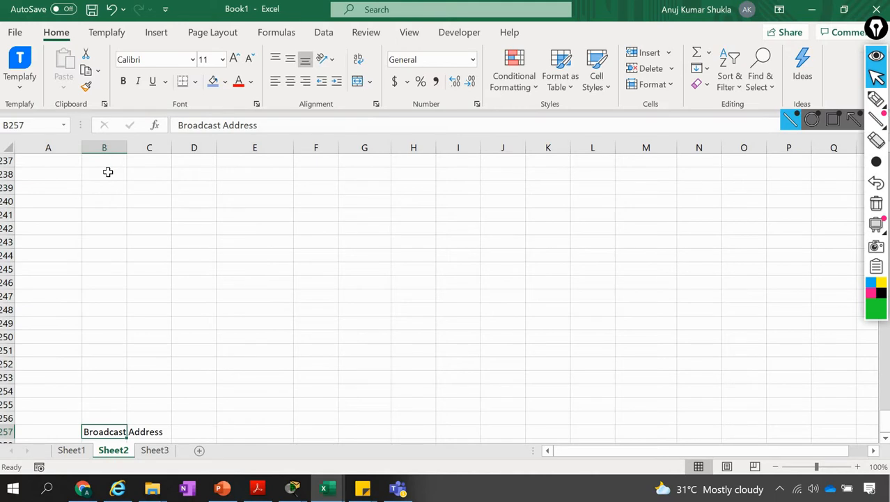
pyautogui.press('Delete')
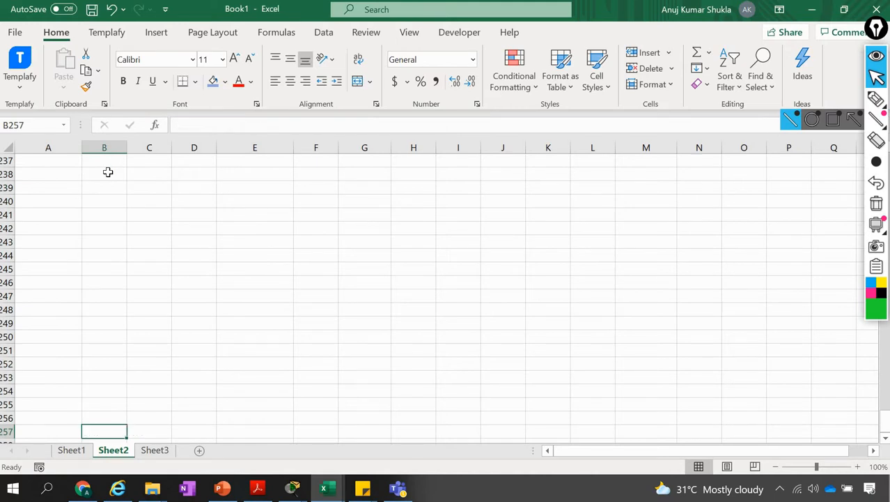
# Enter the label Broadcast Address in cell B65, beside the first subnet's last address 10.1.1.63
pyautogui.hotkey('ctrl', 'Up')
pyautogui.press('Left')
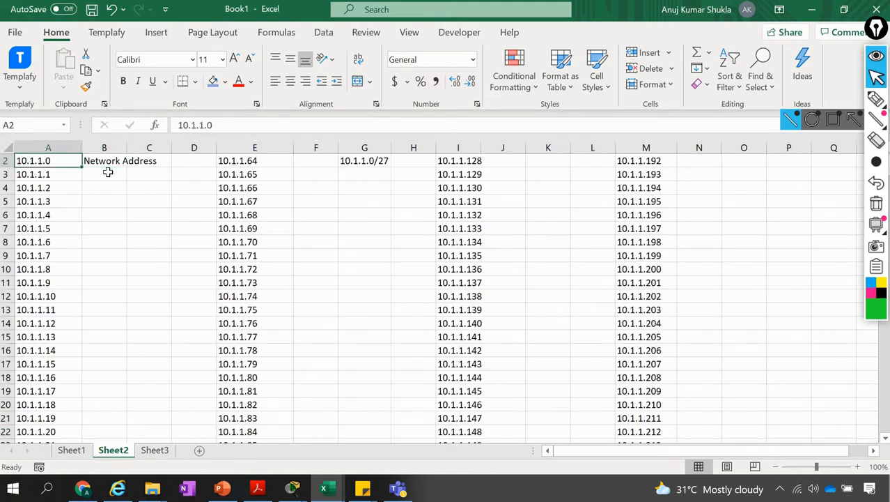
pyautogui.press('Up')
pyautogui.press('Down')
pyautogui.press('Right')
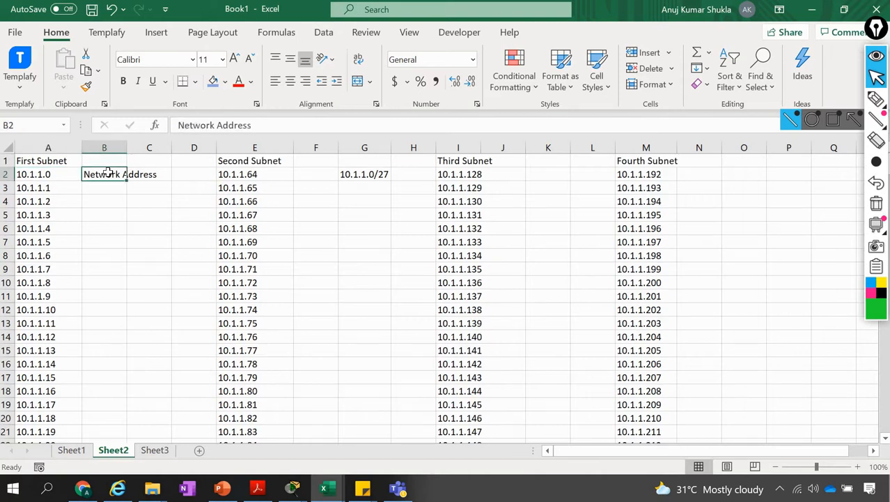
pyautogui.press('Left')
pyautogui.press('Right')
pyautogui.press('Left')
pyautogui.hotkey('ctrl', 'Down')
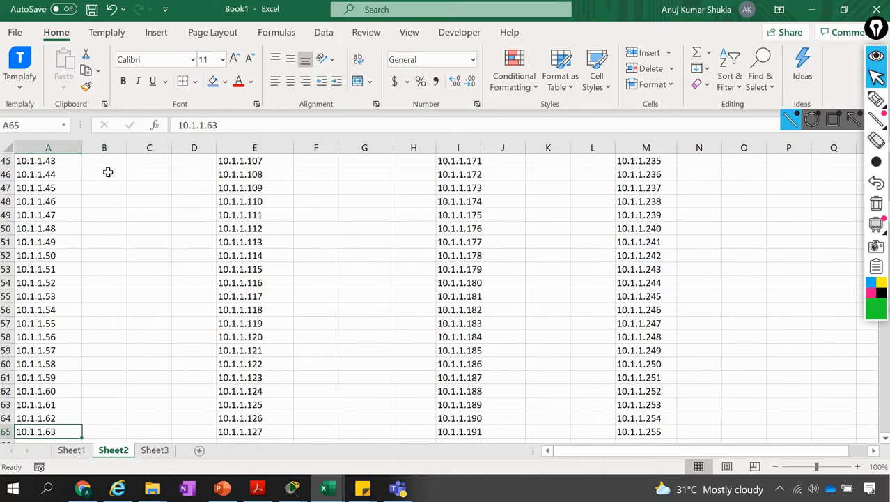
pyautogui.press('Right')
pyautogui.write('Bro')
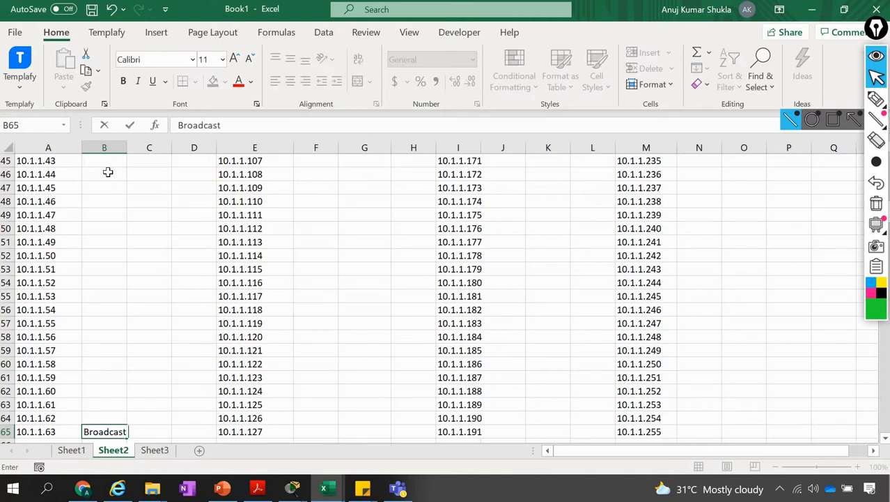
pyautogui.write('adcast Address')
pyautogui.press('Return')
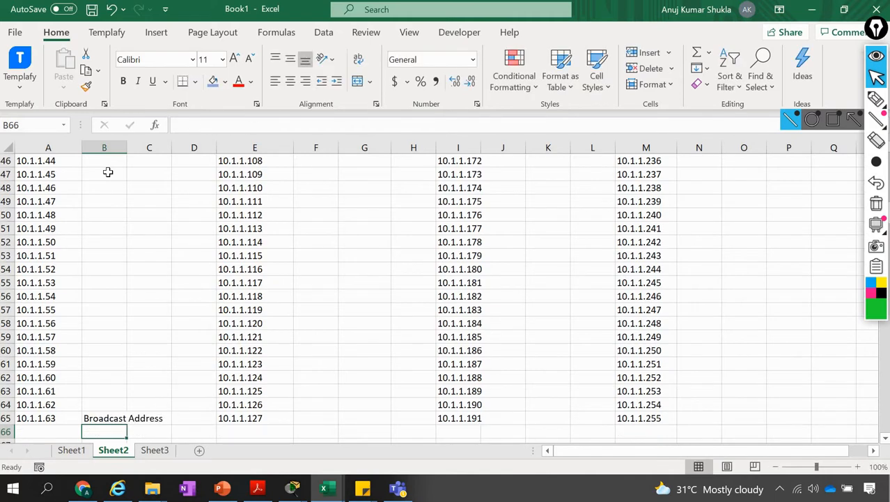
# Enter the label Network Address in cell F2, beside the second subnet's first address 10.1.1.64
pyautogui.hotkey('ctrl', 'Up')
pyautogui.press('Right')
pyautogui.press('Right')
pyautogui.press('Up')
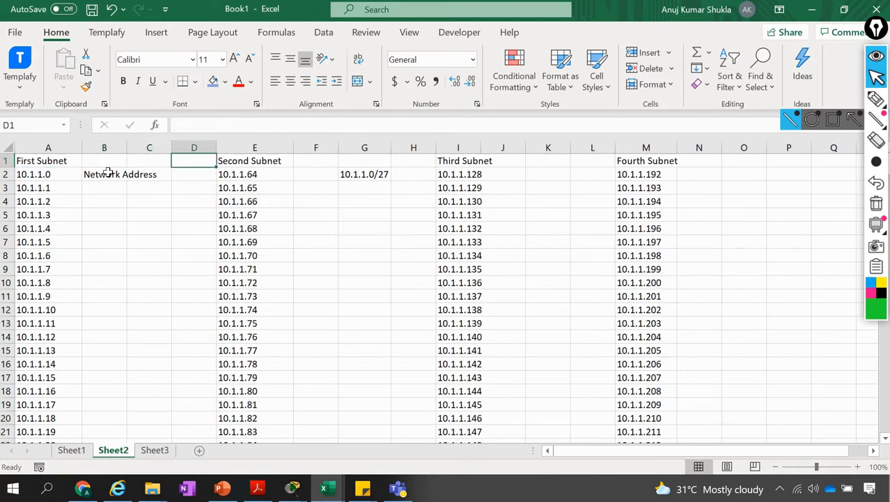
pyautogui.press('Left')
pyautogui.press('Right')
pyautogui.press('Right')
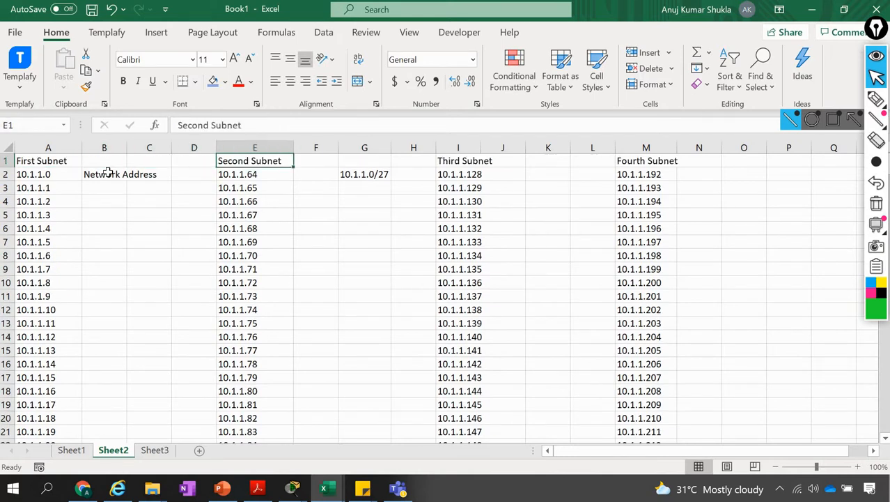
pyautogui.press('Right')
pyautogui.press('Down')
pyautogui.write('Network A')
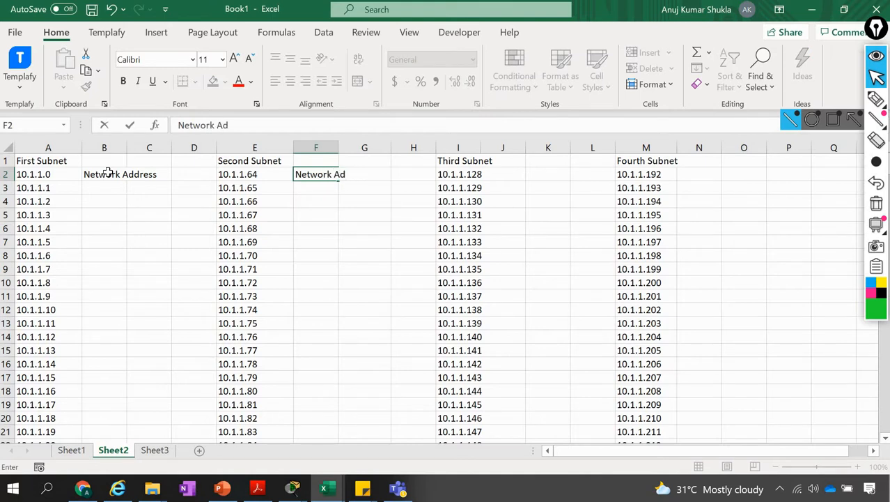
pyautogui.write('ddress')
pyautogui.press('Return')
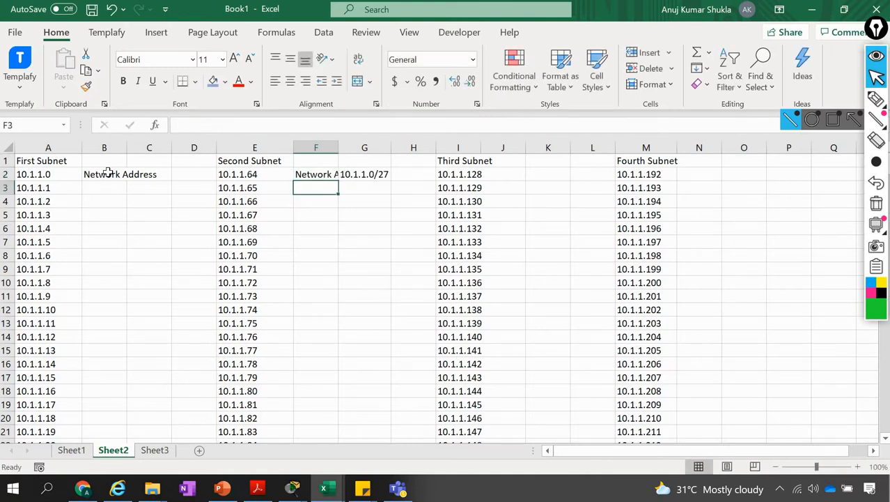
# Enter the label Broadcast Address in cell F65, beside the second subnet's last address 10.1.1.127
pyautogui.press('Left')
pyautogui.hotkey('ctrl', 'Down')
pyautogui.press('Right')
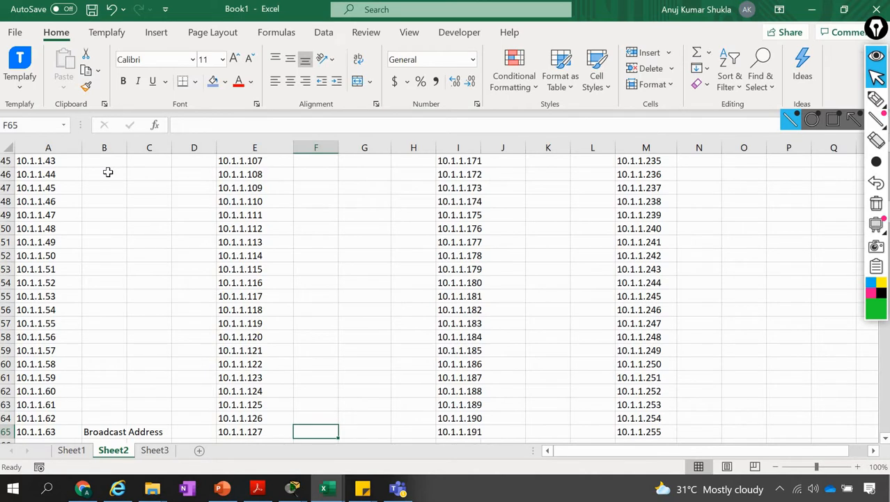
pyautogui.write('Broad')
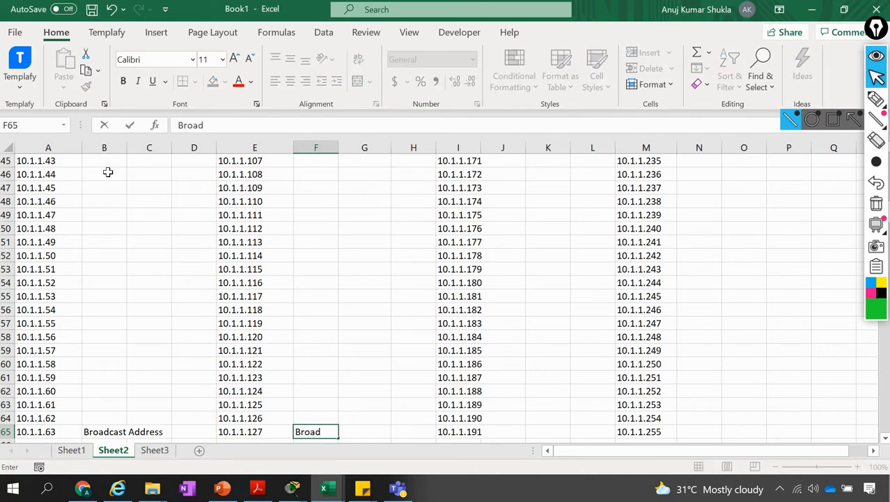
pyautogui.write('cast Address')
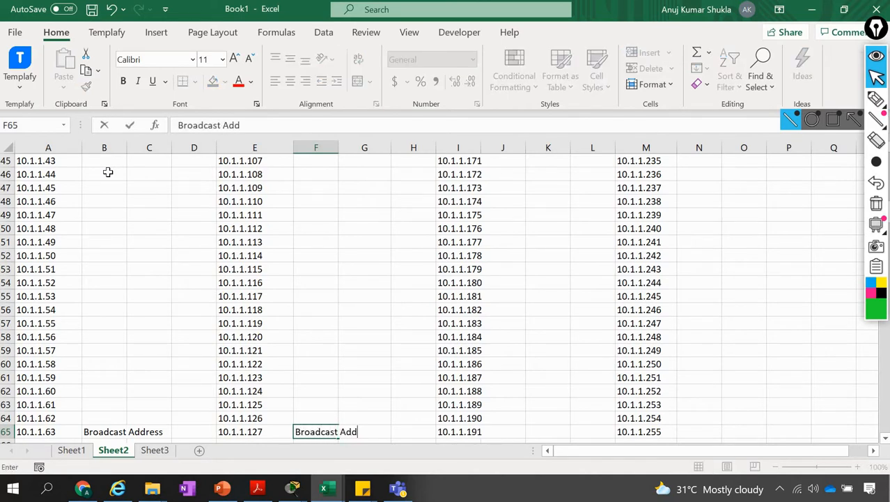
pyautogui.press('Return')
# Copy the whole label column F into columns J and N, and fit column I to its contents
pyautogui.press('Up')
pyautogui.press('Left')
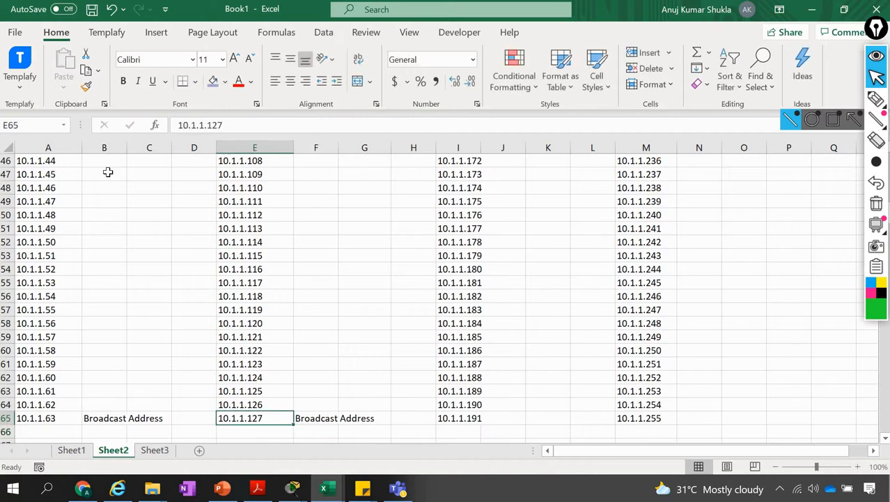
pyautogui.hotkey('ctrl', 'Up')
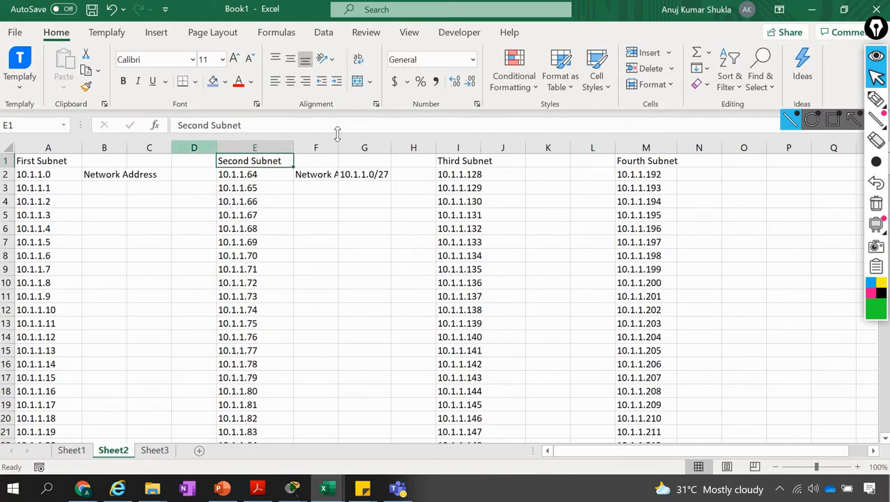
pyautogui.click(317, 147)
pyautogui.hotkey('ctrl', 'c')
pyautogui.click(514, 140)
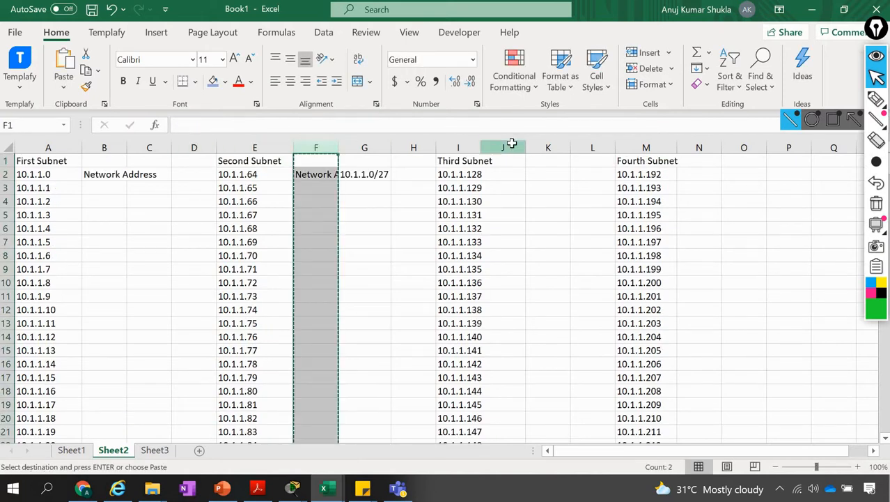
pyautogui.hotkey('ctrl', 'v')
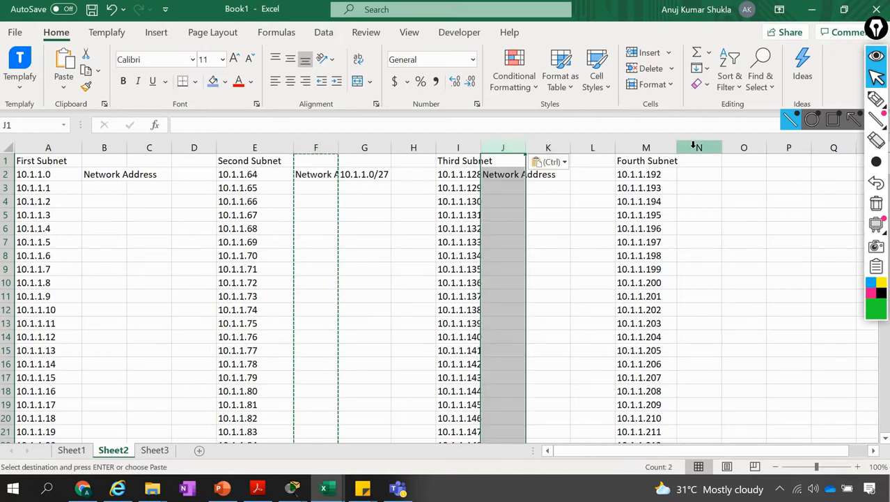
pyautogui.click(696, 146)
pyautogui.hotkey('ctrl', 'v')
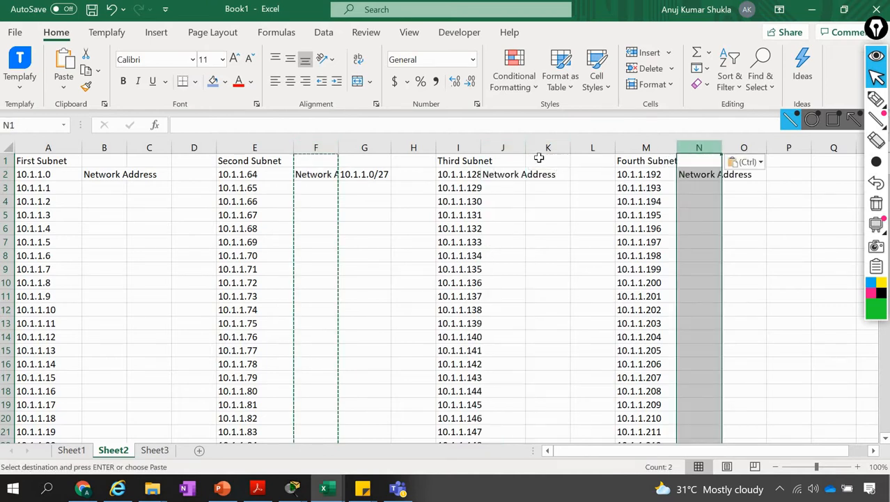
pyautogui.click(480, 143)
pyautogui.doubleClick(479, 143)
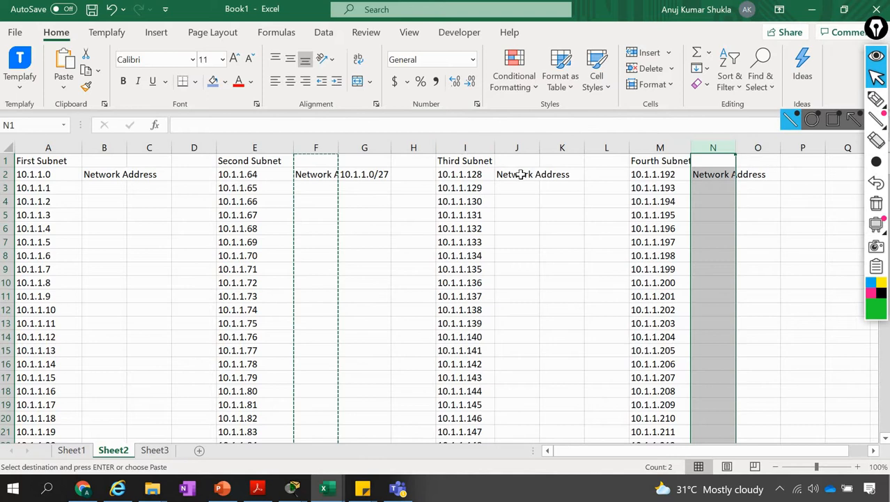
# Check the network and broadcast address labels beside the first and last addresses of the third and fourth subnets
pyautogui.click(523, 174)
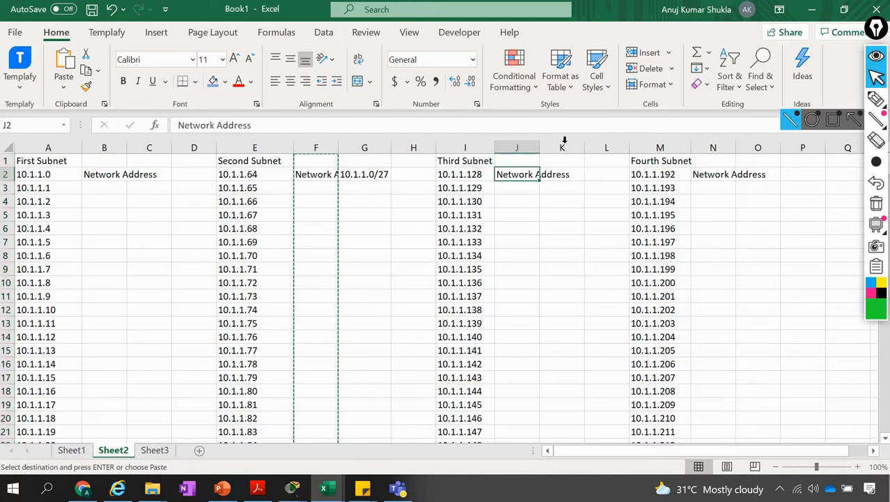
pyautogui.click(660, 176)
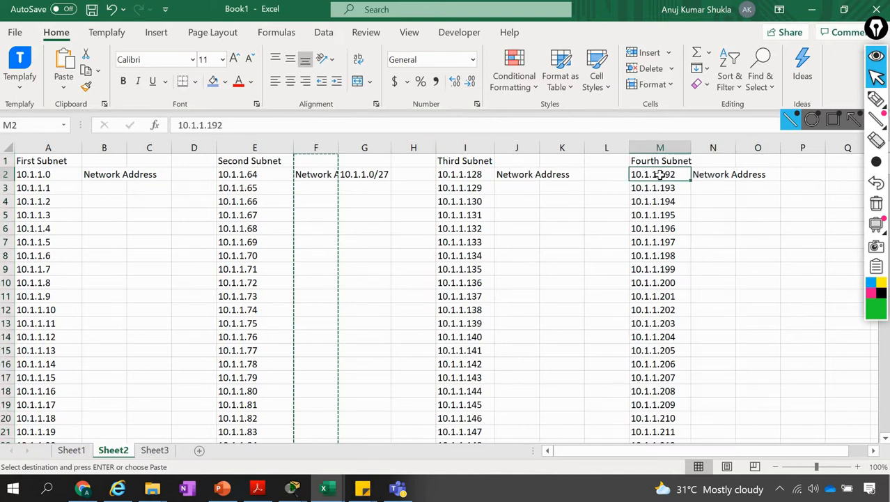
pyautogui.hotkey('ctrl', 'Down')
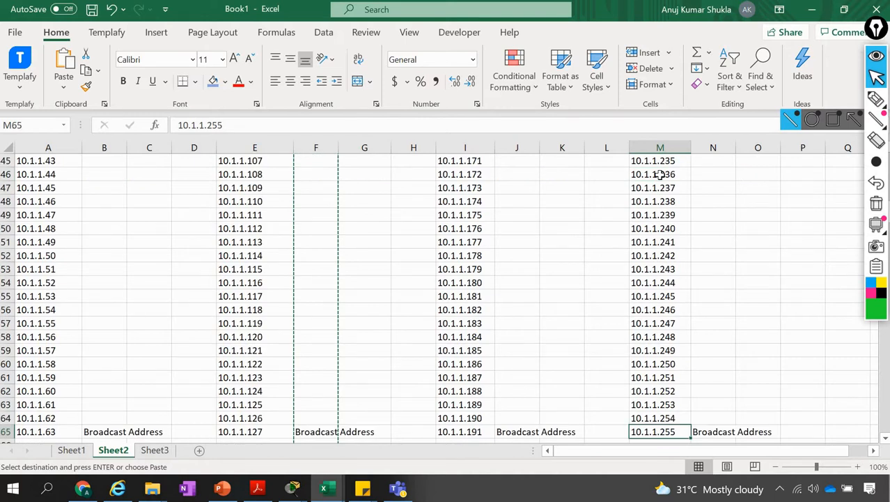
pyautogui.scroll(-1, 660, 175)
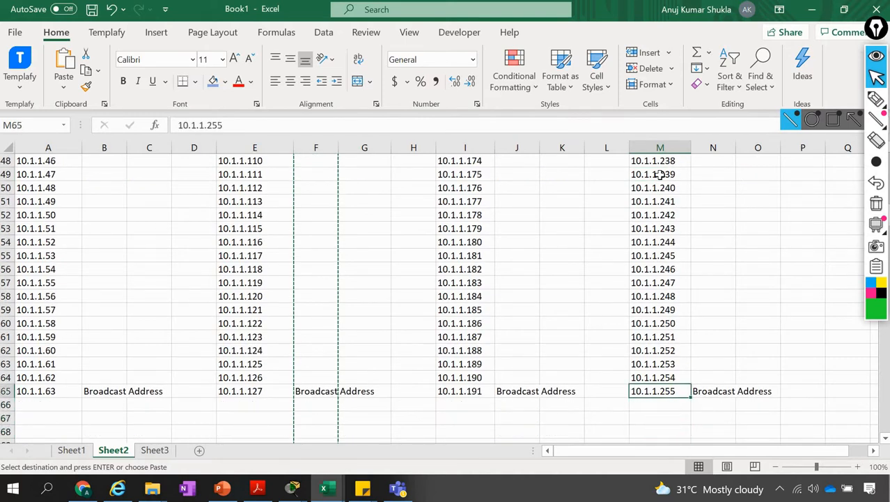
pyautogui.hotkey('ctrl', 'Up')
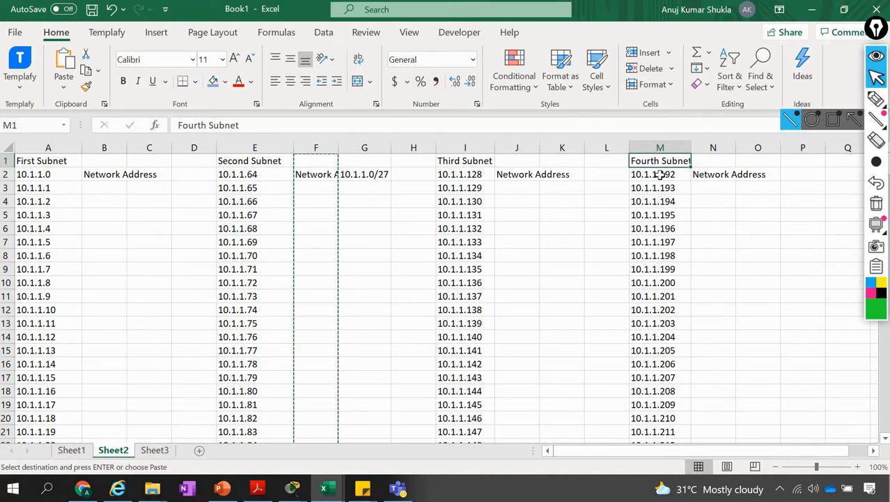
pyautogui.press('Escape')
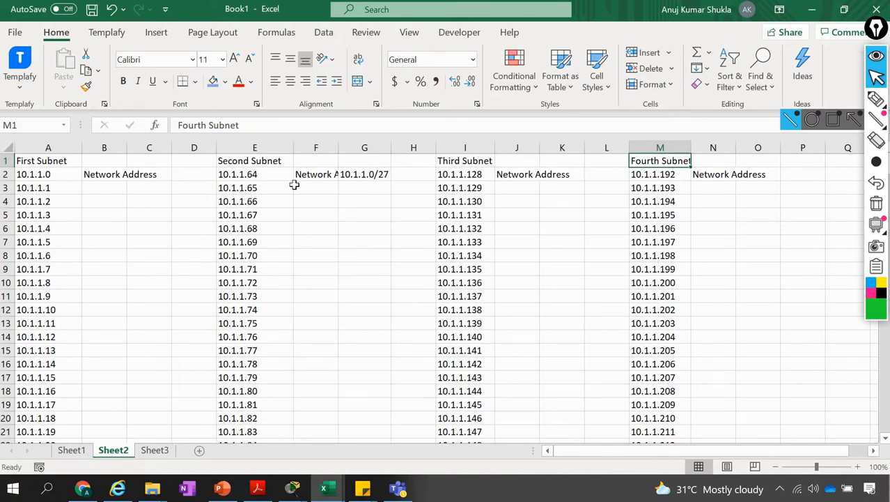
# Count the first subnet's host addresses from 10.1.1.1 to 10.1.1.62 by selecting them, and enter 62 in cell G7
pyautogui.click(61, 188)
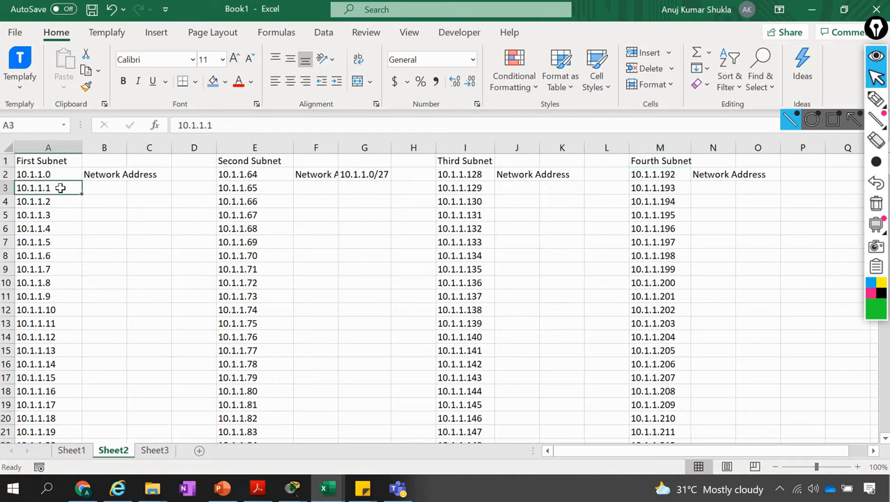
pyautogui.hotkey('ctrl', 'Down')
pyautogui.press('Up')
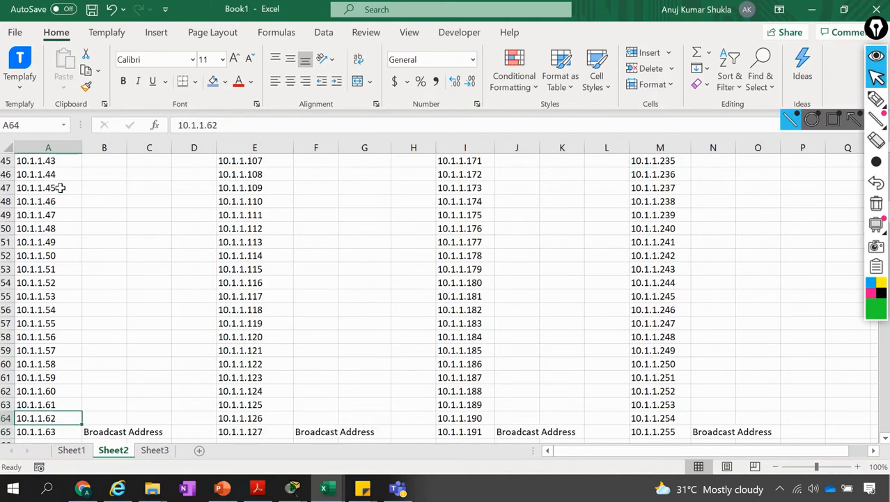
pyautogui.hotkey('ctrl', 'shift', 'Up')
pyautogui.hotkey('shift', 'Down')
pyautogui.hotkey('shift', 'Down')
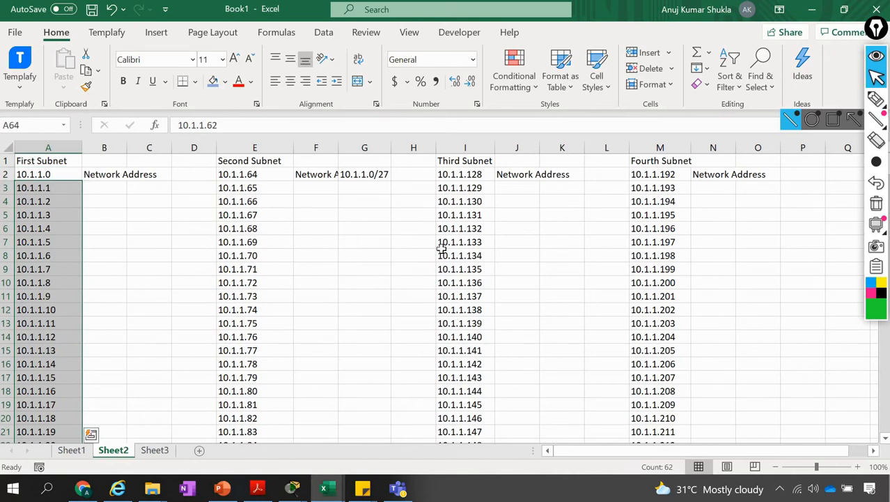
pyautogui.click(349, 242)
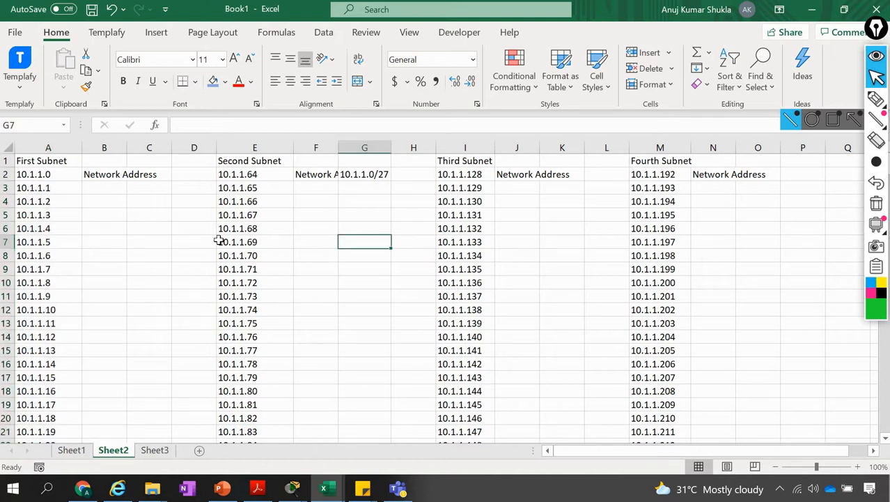
pyautogui.write('62')
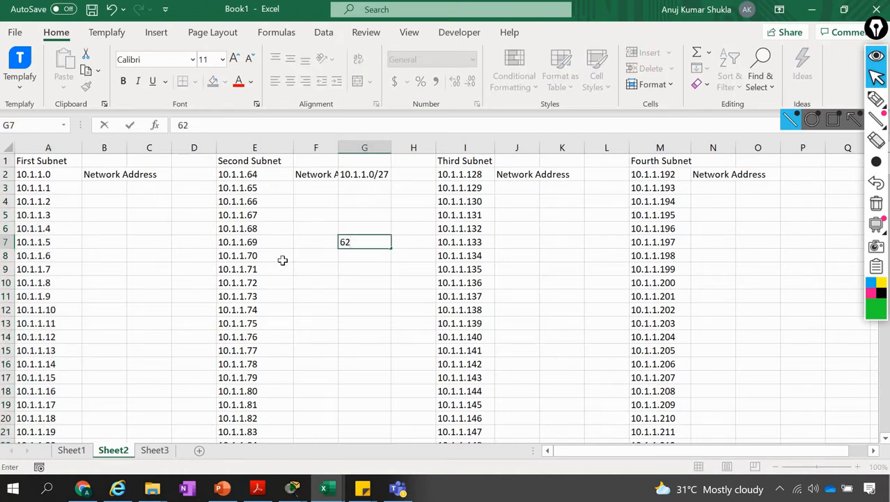
pyautogui.press('Return')
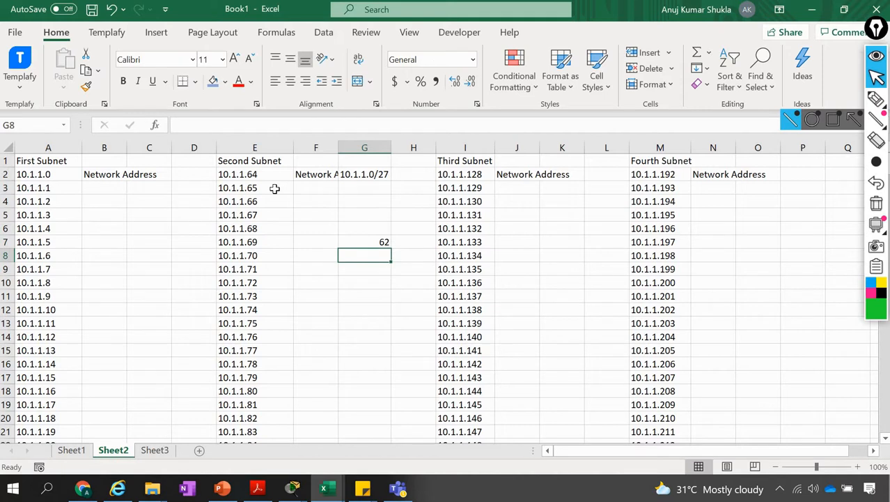
# Count the second subnet's host addresses from 10.1.1.65 to 10.1.1.126 by selecting them, and enter 62 in cell G8
pyautogui.click(276, 189)
pyautogui.hotkey('ctrl', 'Down')
pyautogui.press('Up')
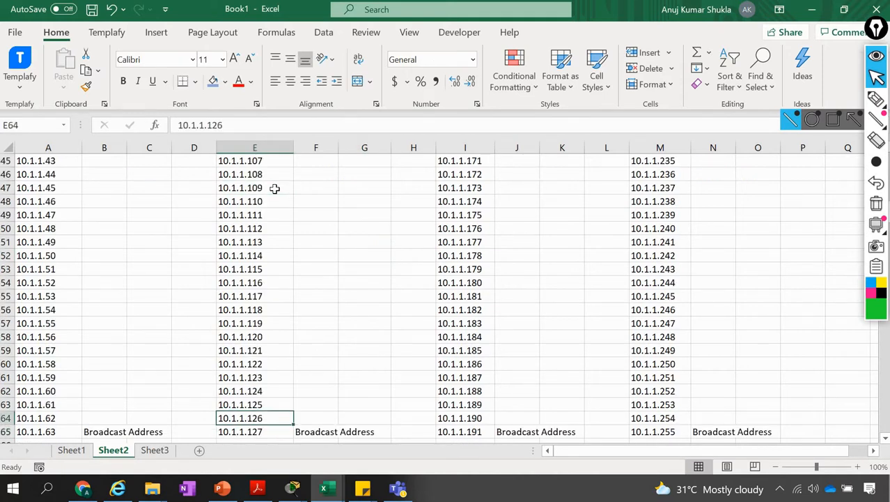
pyautogui.hotkey('ctrl', 'shift', 'Up')
pyautogui.hotkey('shift', 'Down')
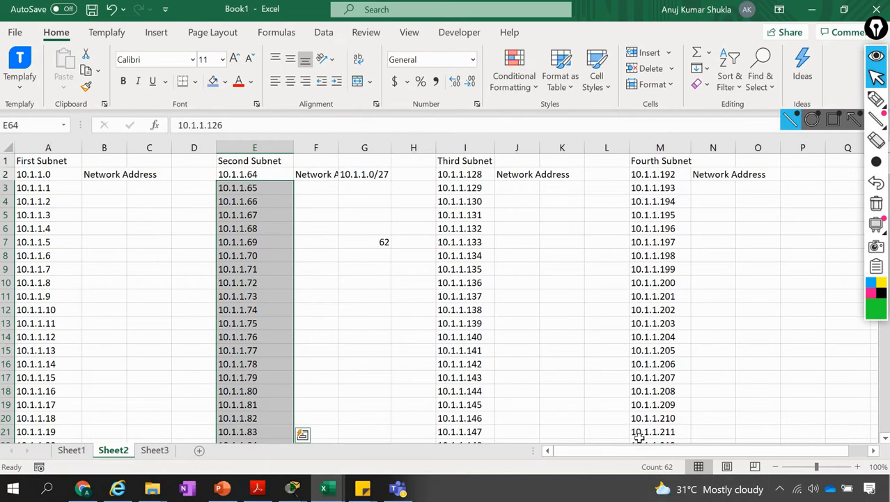
pyautogui.click(367, 260)
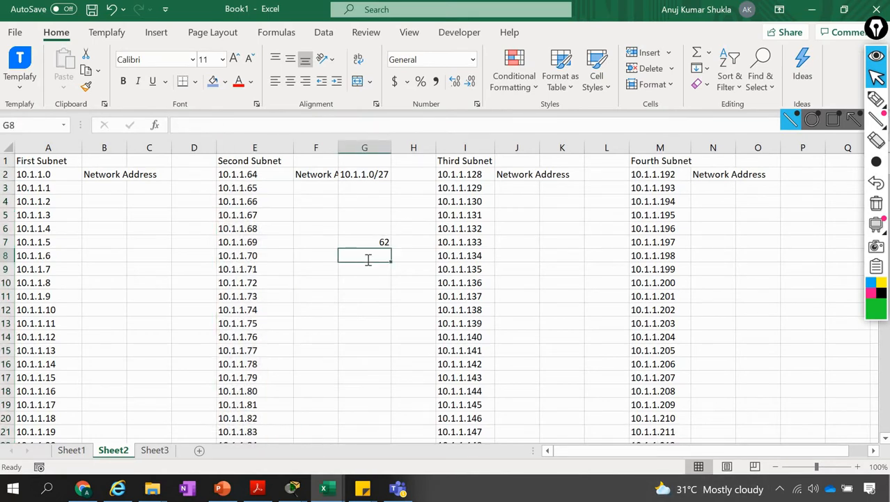
pyautogui.write('62')
pyautogui.press('Return')
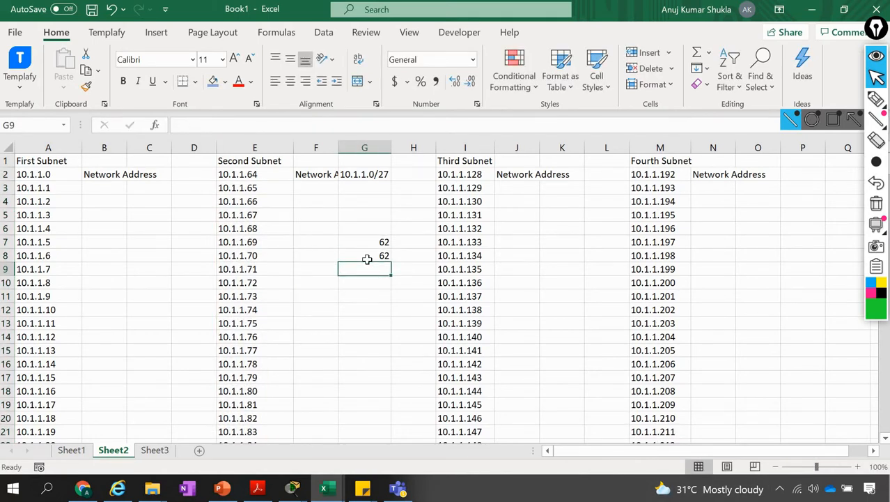
# Enter 62 as the host count of the third and fourth subnets in cells G9 and G10
pyautogui.write('62')
pyautogui.press('Return')
pyautogui.write('62')
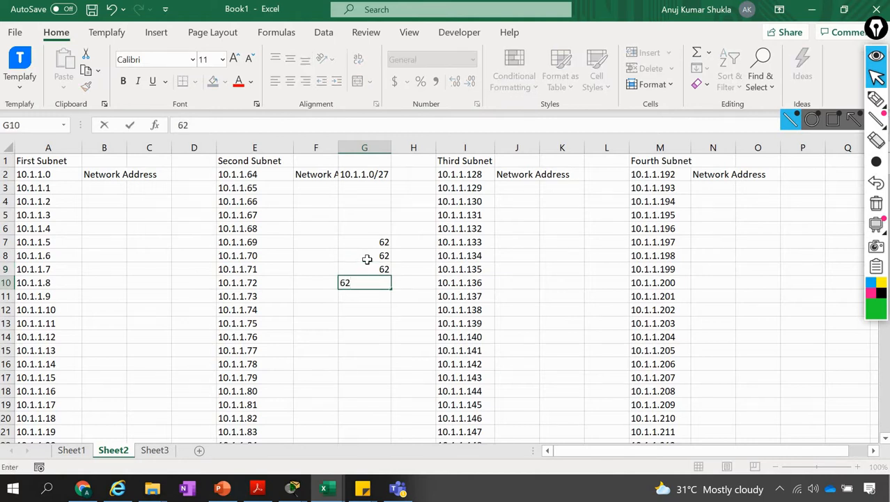
pyautogui.press('Return')
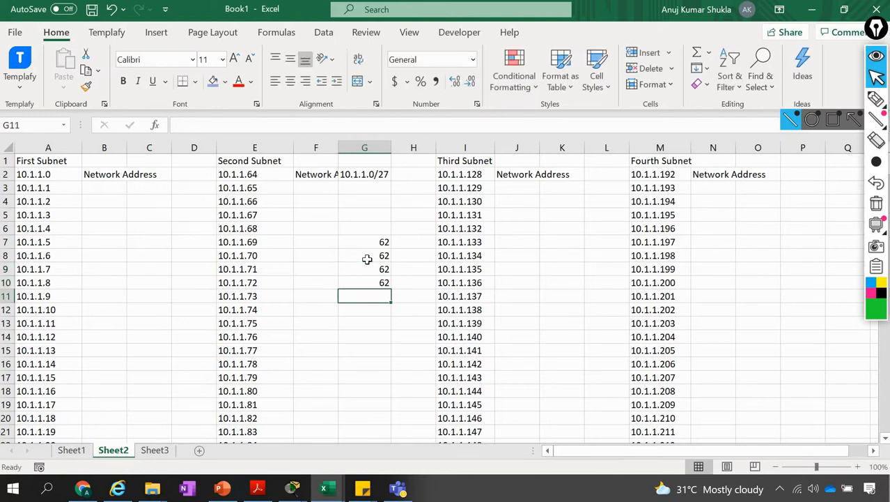
# Total the host counts of all four subnets by selecting cells G7 to G10
pyautogui.press('Up')
pyautogui.press('Up')
pyautogui.press('Up')
pyautogui.press('Up')
pyautogui.hotkey('shift', 'Down')
pyautogui.hotkey('shift', 'Down')
pyautogui.hotkey('shift', 'Down')
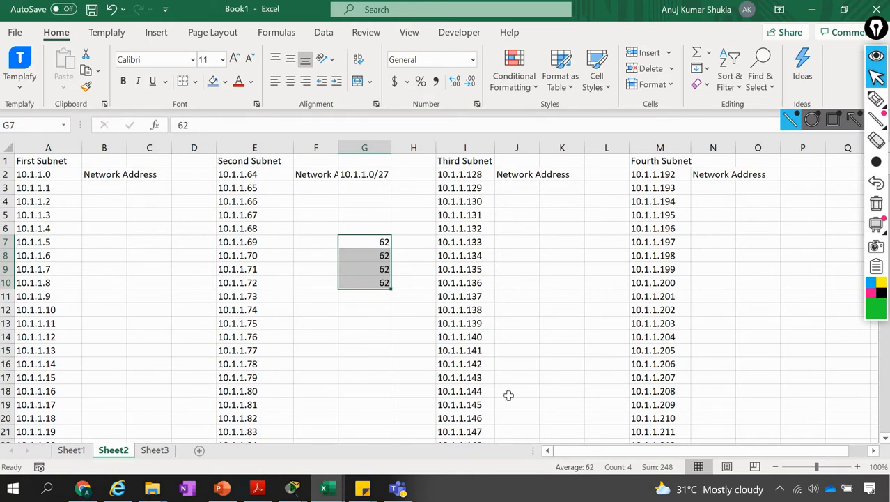
# Compare the second subnet's network address 10.1.1.64 in cell E2 with the 10.1.1.64/27 network in the Packet Tracer topology
pyautogui.click(293, 488)
pyautogui.click(277, 463)
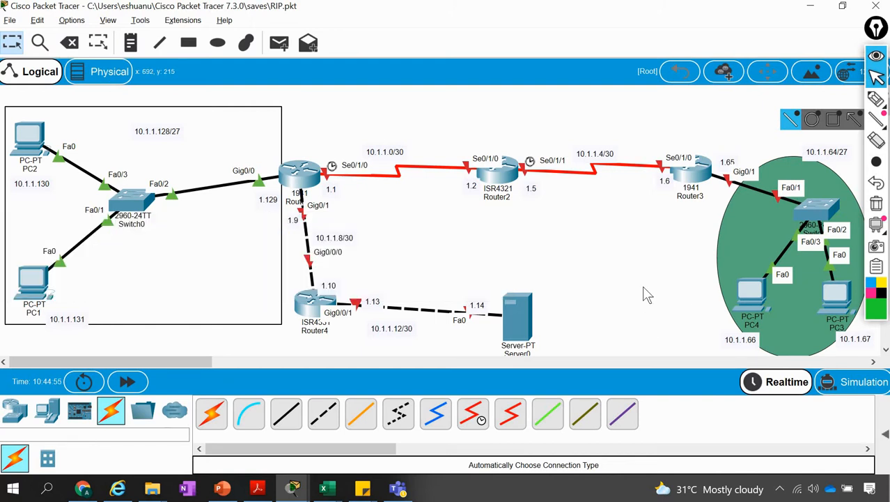
pyautogui.hotkey('alt', 'Tab')
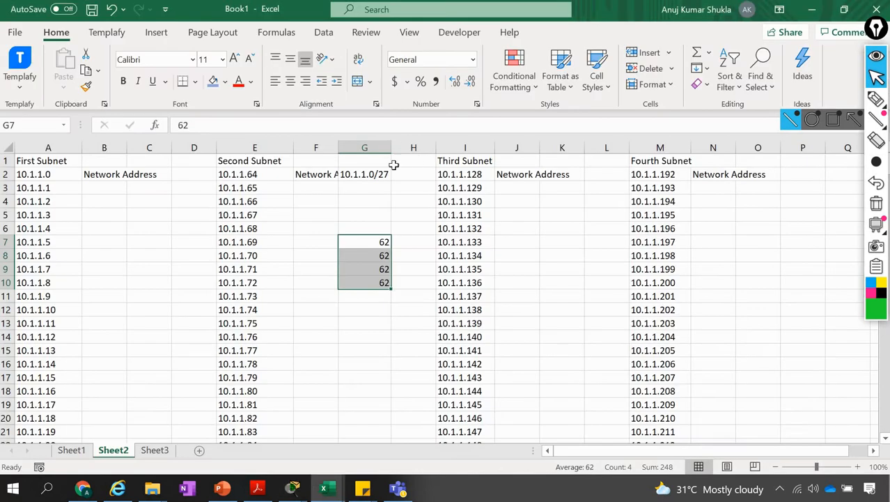
pyautogui.click(223, 174)
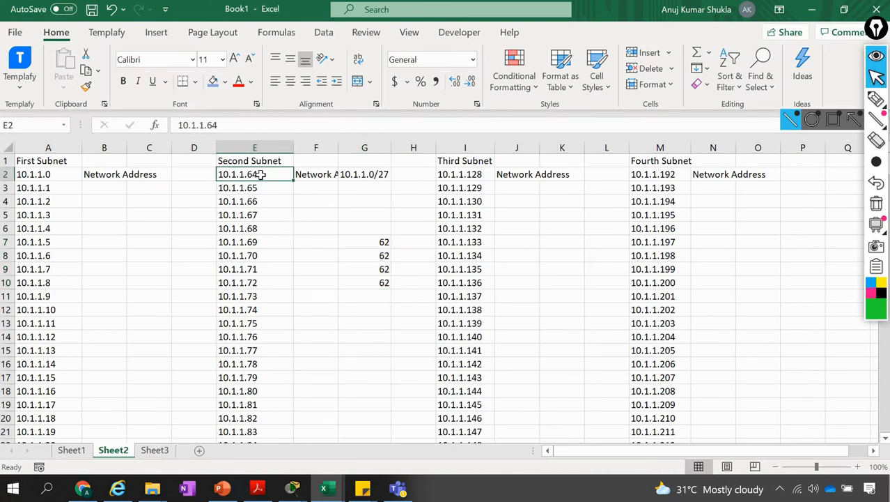
pyautogui.hotkey('alt', 'Tab')
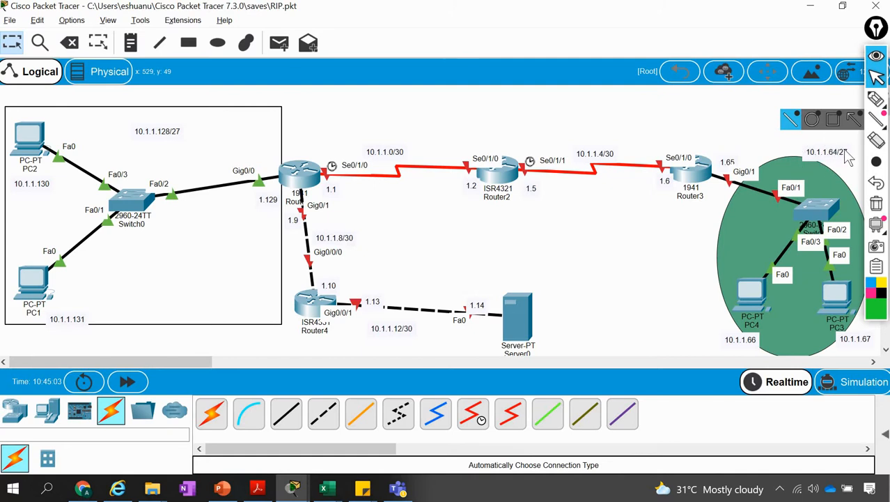
# Circle the 10.1.1.64/27 label in the topology with the pen, and draw an arrow to the Second Subnet heading in Excel
pyautogui.click(876, 99)
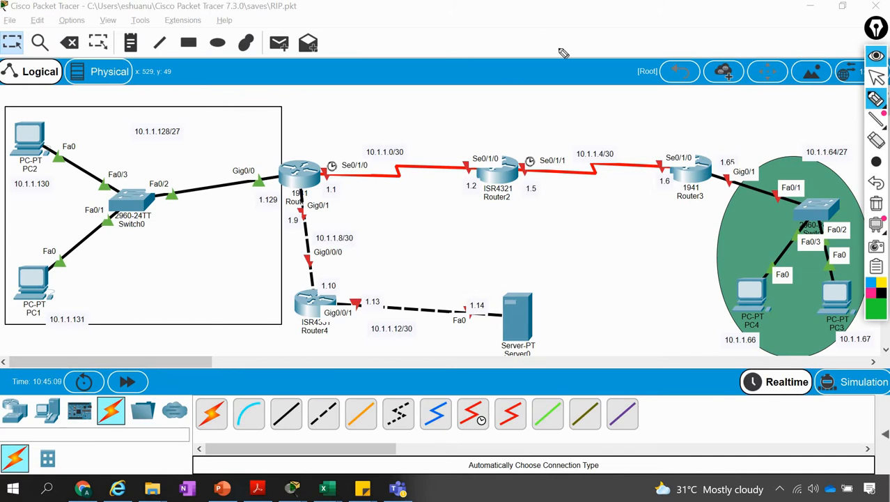
pyautogui.moveTo(845, 180)
pyautogui.mouseDown()
pyautogui.moveTo(781, 134)
pyautogui.moveTo(765, 139)
pyautogui.mouseUp()
pyautogui.hotkey('alt', 'Tab')
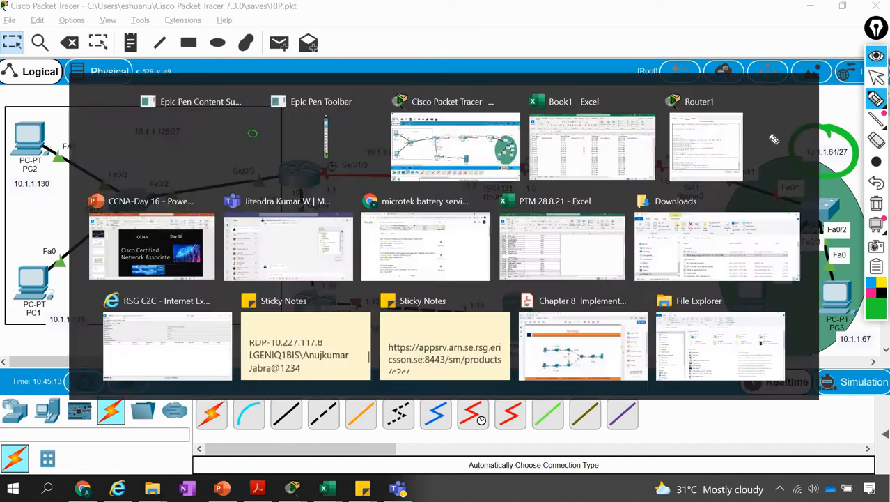
pyautogui.hotkey('alt', 'Tab')
pyautogui.hotkey('alt', 'Tab')
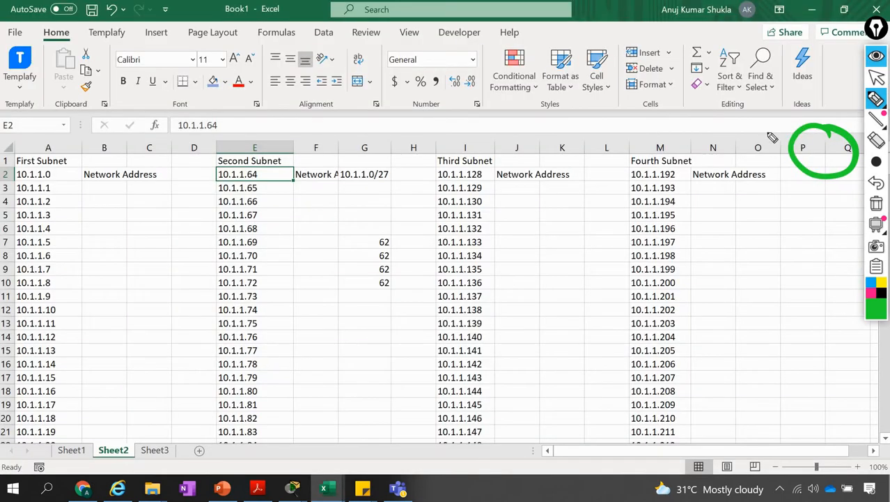
pyautogui.click(264, 119)
pyautogui.moveTo(264, 118); pyautogui.dragTo(251, 159)
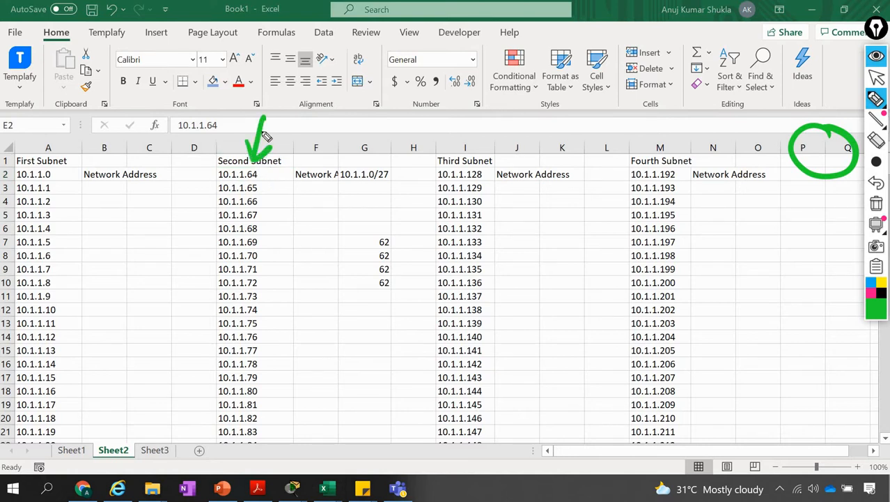
# Switch back to the Packet Tracer topology and clear all pen annotations from the screen
pyautogui.hotkey('alt', 'Tab')
pyautogui.hotkey('alt', 'Tab')
pyautogui.hotkey('alt', 'Tab')
pyautogui.hotkey('alt', 'Tab')
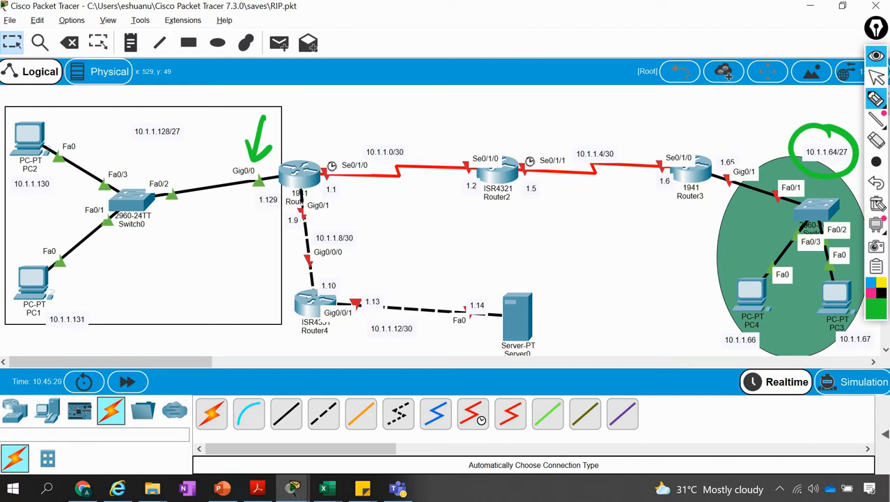
pyautogui.click(877, 203)
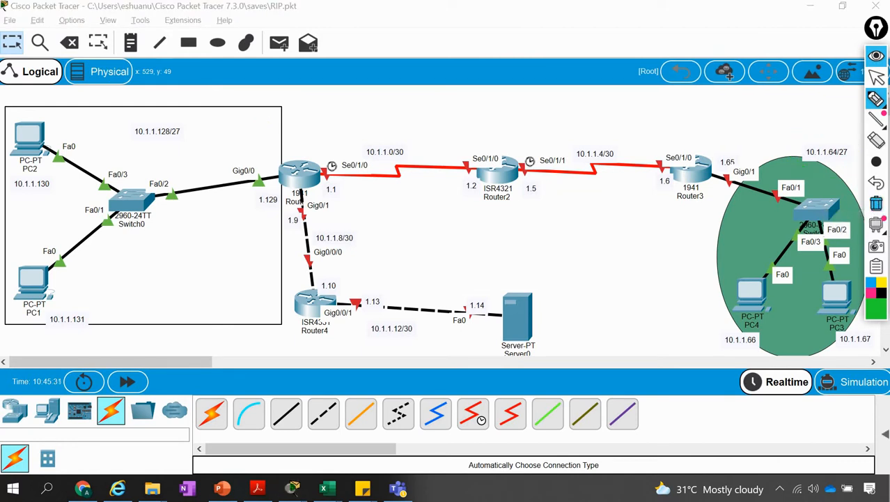
pyautogui.click(877, 120)
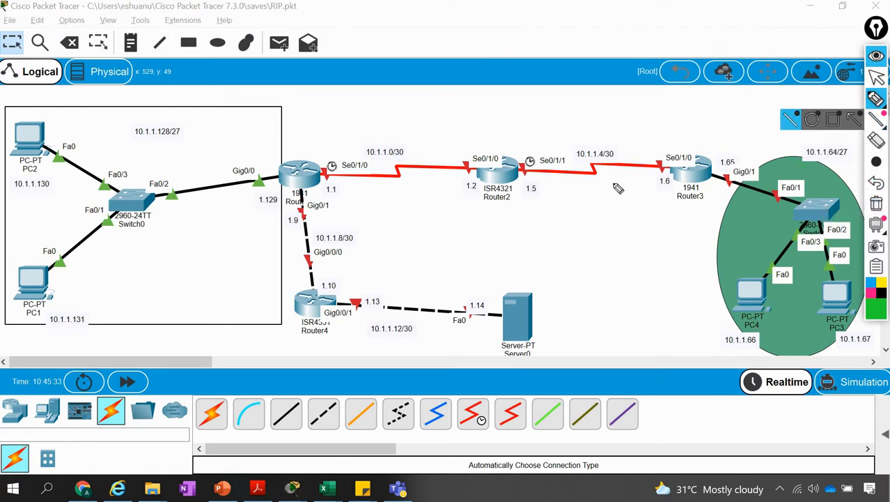
# Compare the third subnet's first address in the Excel list with the 10.1.1.128/27 network in the Packet Tracer topology
pyautogui.hotkey('alt', 'Tab')
pyautogui.click(599, 171)
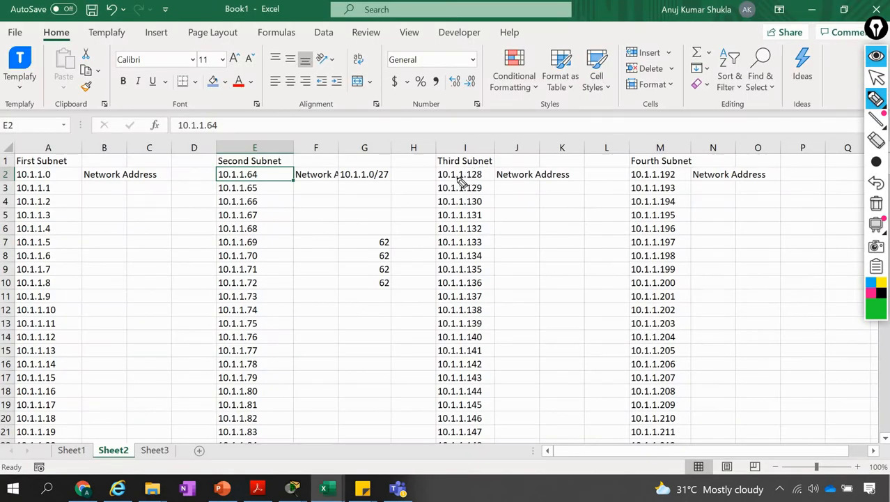
pyautogui.hotkey('alt', 'Tab')
pyautogui.hotkey('alt', 'Tab')
pyautogui.hotkey('alt', 'Tab')
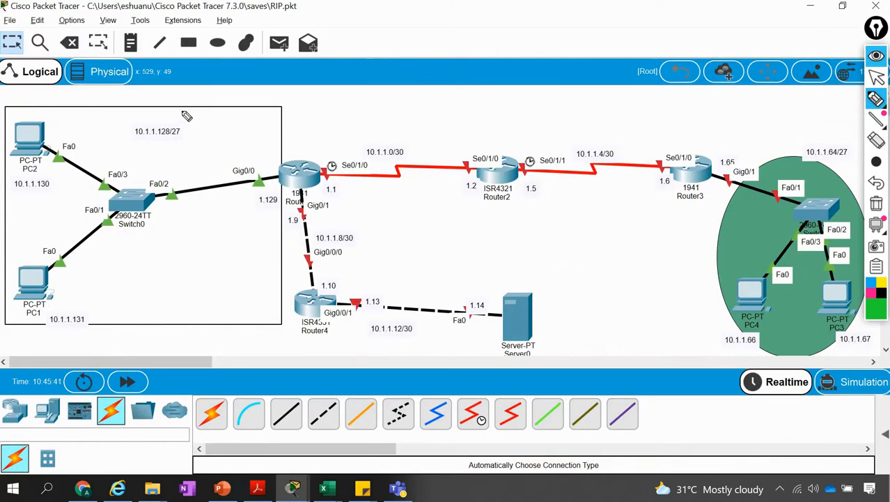
# Circle the 10.1.1.128/27 label and handwrite "Third Subnet" above it and "Second" above the 10.1.1.64/27 network
pyautogui.moveTo(180, 108)
pyautogui.mouseDown()
pyautogui.moveTo(109, 140)
pyautogui.moveTo(167, 109)
pyautogui.mouseUp()
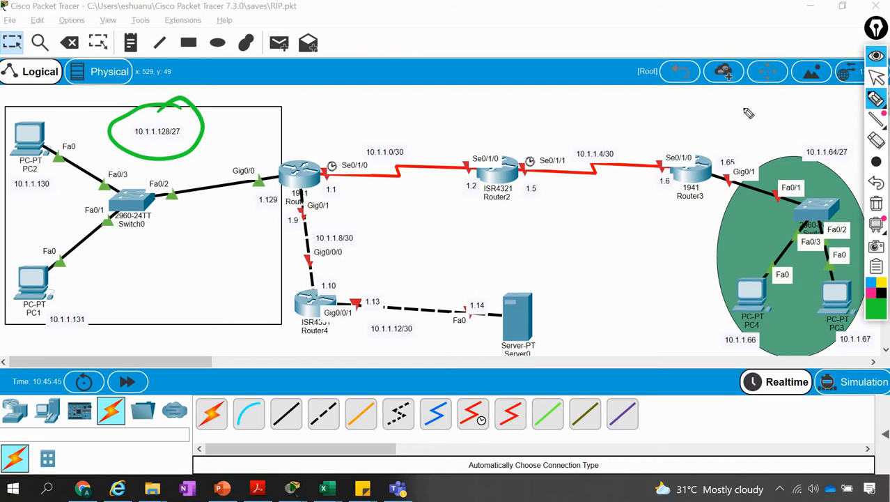
pyautogui.moveTo(744, 104); pyautogui.dragTo(719, 128)
pyautogui.moveTo(769, 114)
pyautogui.mouseDown()
pyautogui.moveTo(767, 131)
pyautogui.moveTo(788, 131)
pyautogui.moveTo(856, 99)
pyautogui.mouseUp()
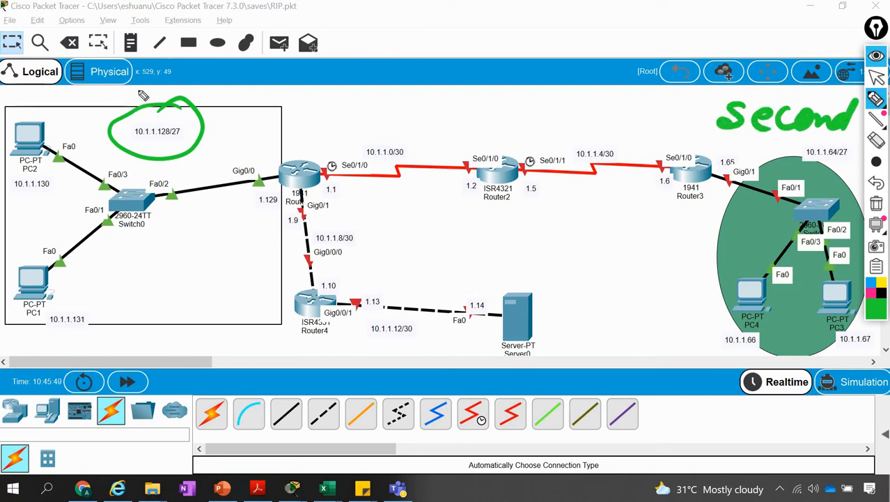
pyautogui.moveTo(138, 89); pyautogui.dragTo(138, 108)
pyautogui.moveTo(122, 86)
pyautogui.mouseDown()
pyautogui.moveTo(252, 109)
pyautogui.moveTo(232, 128)
pyautogui.mouseUp()
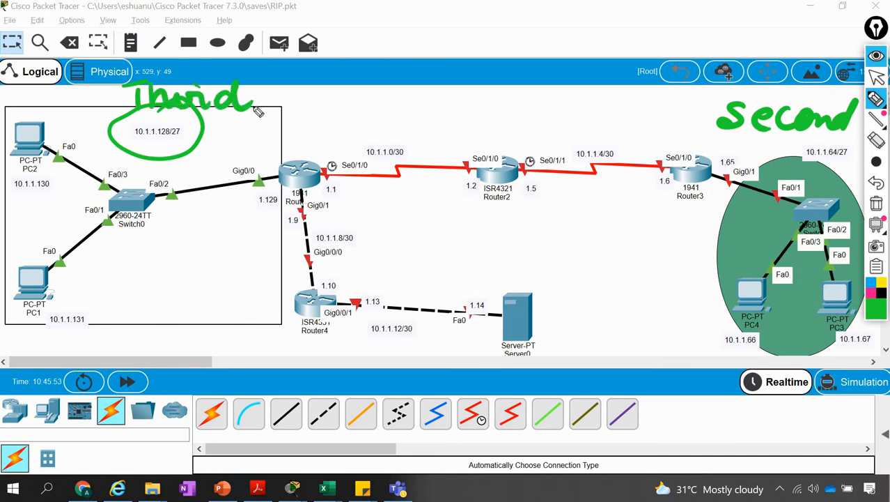
pyautogui.moveTo(280, 89)
pyautogui.mouseDown()
pyautogui.moveTo(263, 108)
pyautogui.moveTo(313, 110)
pyautogui.moveTo(348, 94)
pyautogui.moveTo(373, 109)
pyautogui.mouseUp()
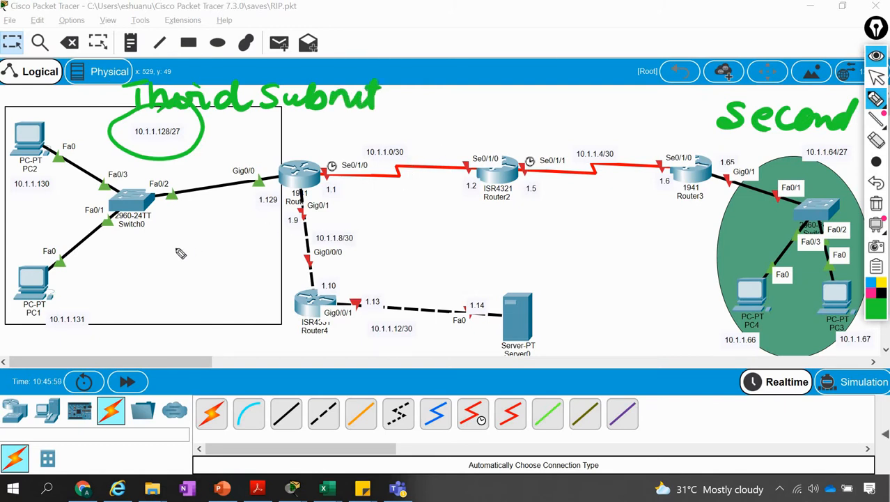
# Mark both LAN areas with pen circles, and point arrows at the two ends of the serial link labelled 10.1.1.0/30
pyautogui.moveTo(180, 230)
pyautogui.mouseDown()
pyautogui.moveTo(131, 254)
pyautogui.moveTo(198, 244)
pyautogui.moveTo(166, 228)
pyautogui.mouseUp()
pyautogui.moveTo(717, 234)
pyautogui.mouseDown()
pyautogui.moveTo(753, 230)
pyautogui.moveTo(711, 216)
pyautogui.moveTo(697, 252)
pyautogui.mouseUp()
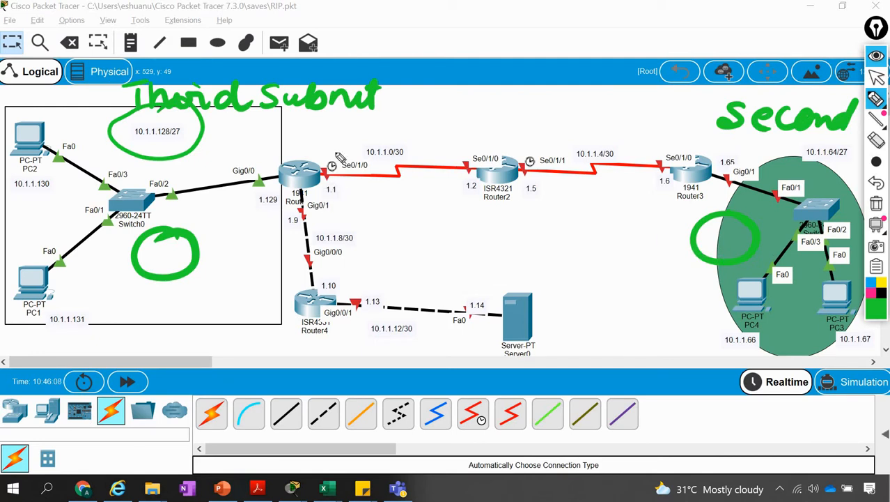
pyautogui.moveTo(319, 127)
pyautogui.mouseDown()
pyautogui.moveTo(326, 151)
pyautogui.moveTo(338, 140)
pyautogui.mouseUp()
pyautogui.click(316, 149)
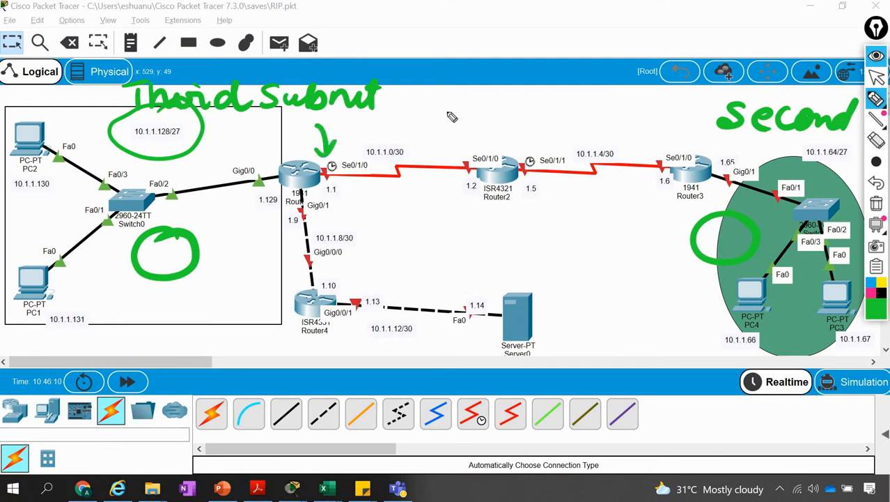
pyautogui.moveTo(451, 110)
pyautogui.mouseDown()
pyautogui.moveTo(462, 138)
pyautogui.moveTo(479, 124)
pyautogui.mouseUp()
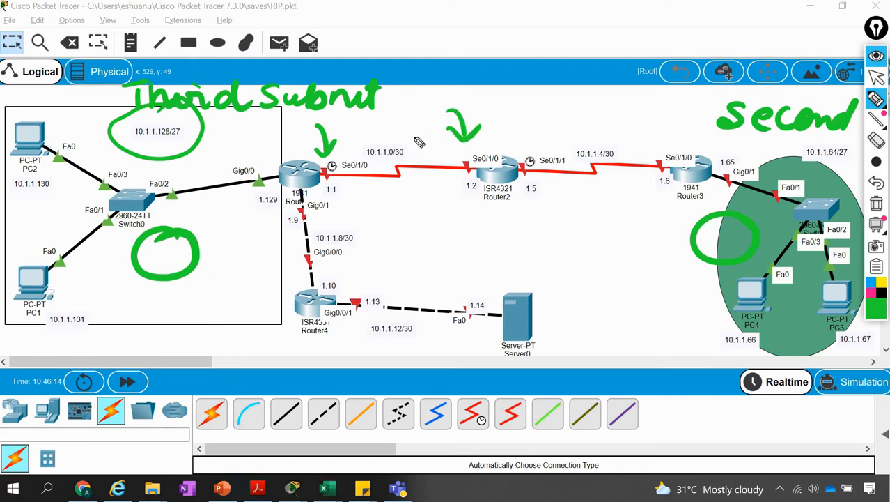
# Switch to the Excel subnet list, clear all pen annotations and return from the pen to the normal pointer
pyautogui.hotkey('alt', 'Tab')
pyautogui.hotkey('alt', 'Tab')
pyautogui.hotkey('alt', 'Tab')
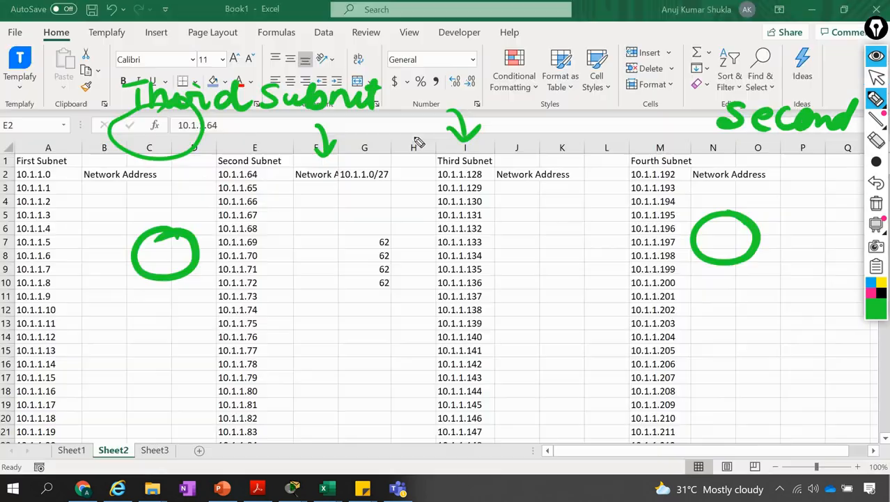
pyautogui.click(221, 173)
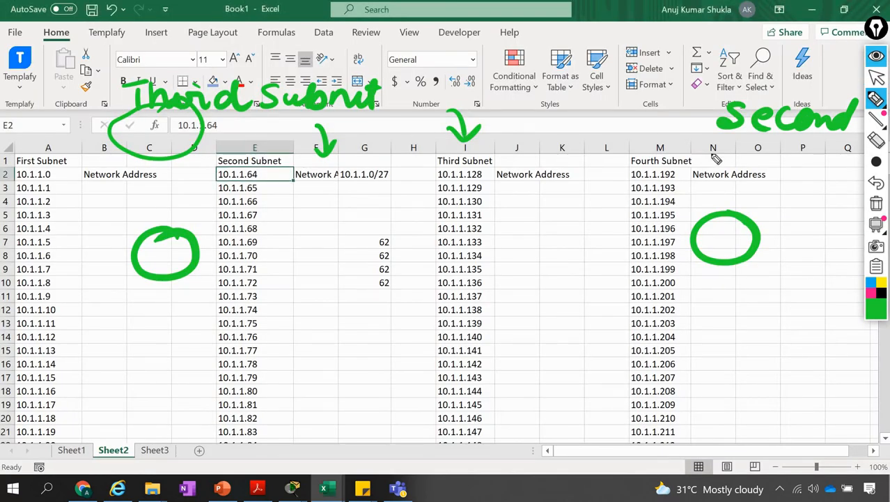
pyautogui.click(877, 208)
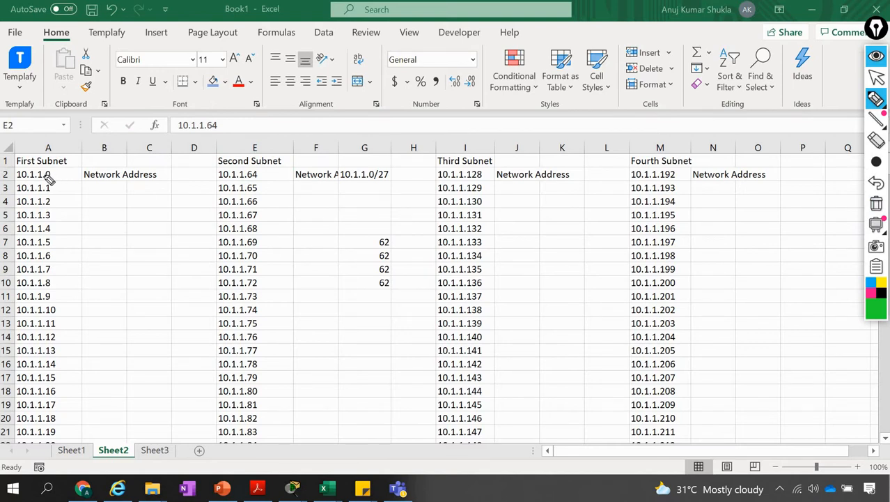
pyautogui.click(876, 78)
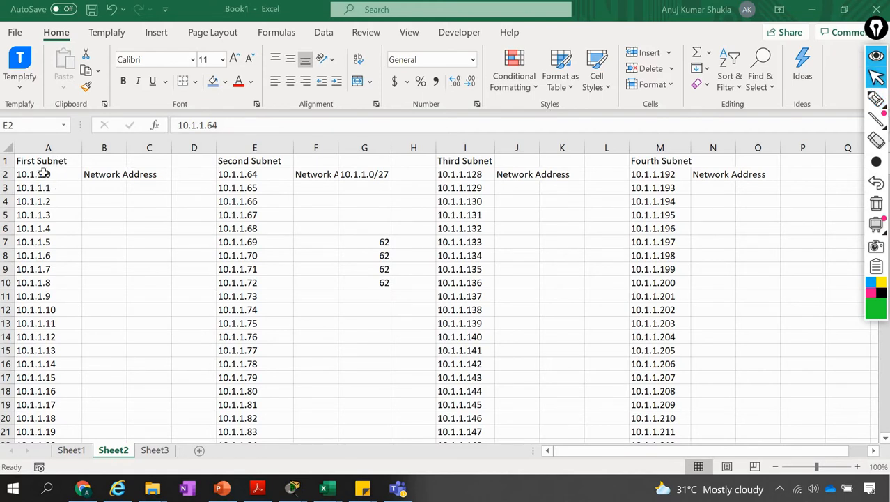
# Enter 10.1.1.0/27 in cell B1 beside the First Subnet heading, and fit column B to its contents
pyautogui.press('Left')
pyautogui.press('Left')
pyautogui.press('Left')
pyautogui.press('Left')
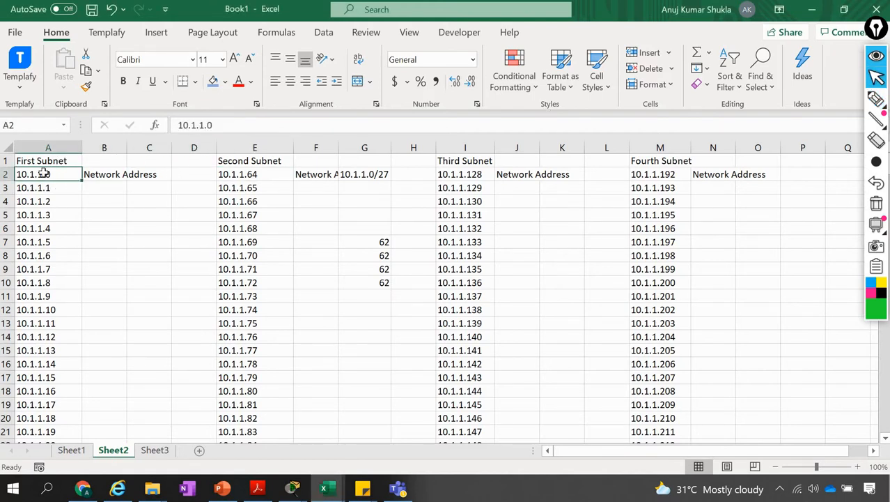
pyautogui.press('Up')
pyautogui.press('Right')
pyautogui.write('10.1.')
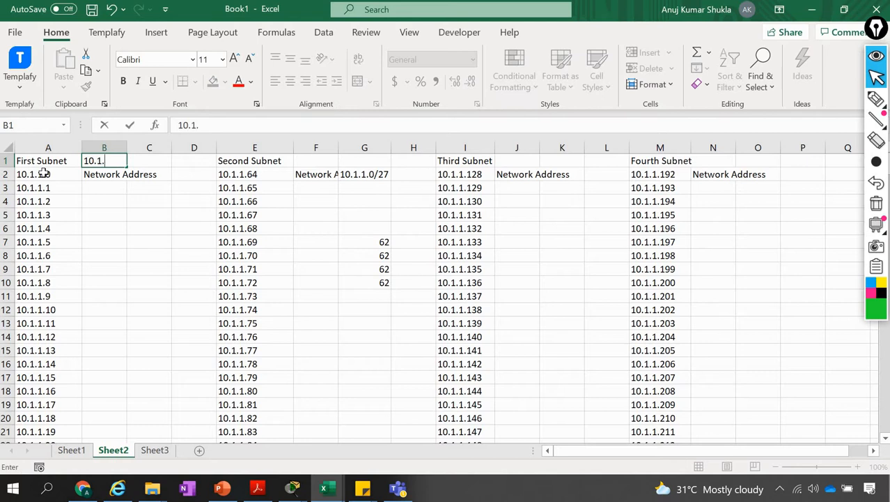
pyautogui.write('1.0/27')
pyautogui.press('Return')
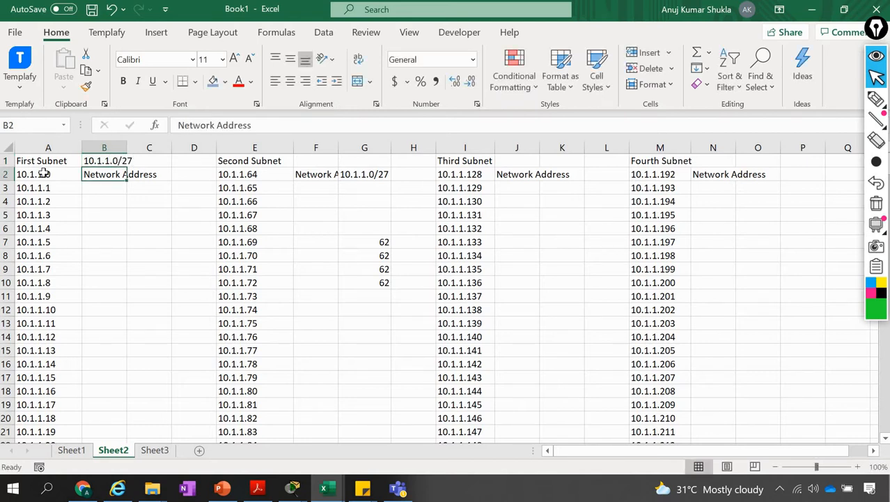
pyautogui.doubleClick(129, 144)
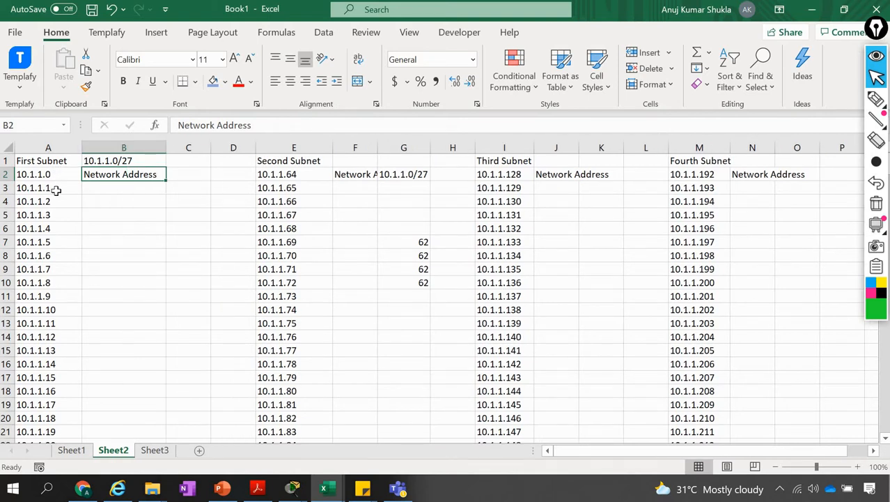
# Count the first subnet's usable host addresses by selecting 10.1.1.1 to 10.1.1.62, and return to the start of the sheet
pyautogui.click(56, 190)
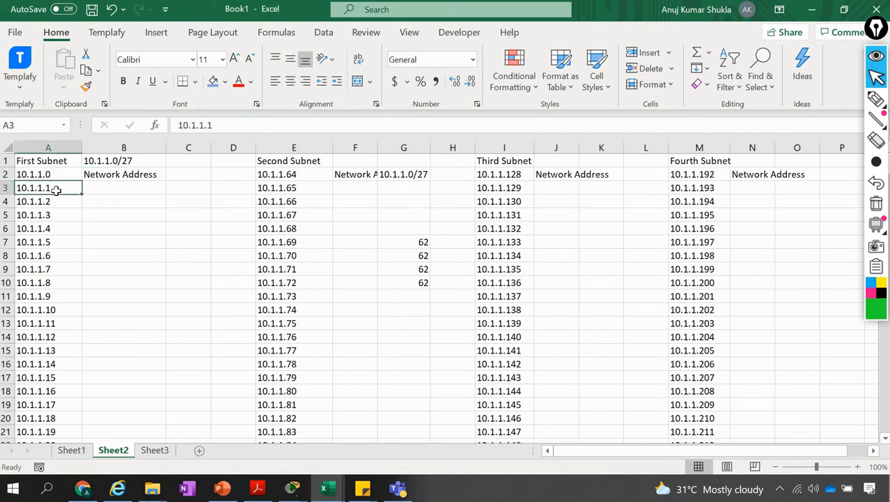
pyautogui.hotkey('ctrl', 'shift', 'Down')
pyautogui.hotkey('shift', 'Up')
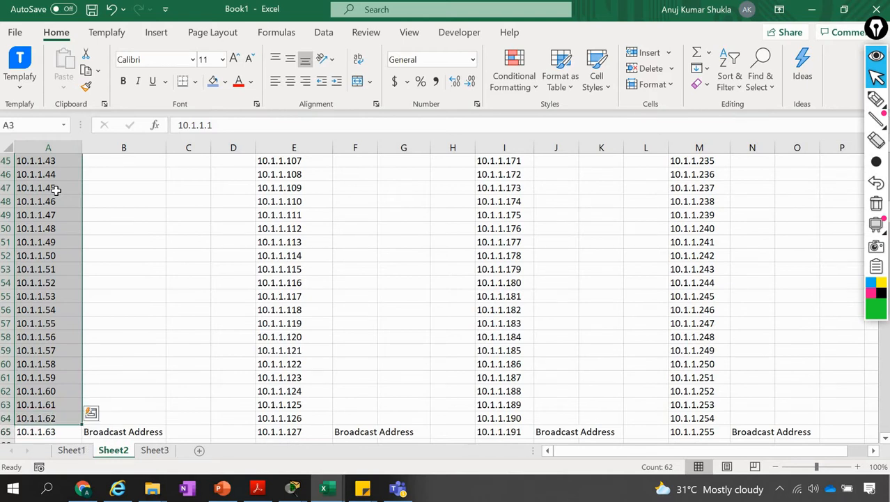
pyautogui.hotkey('ctrl', 'Home')
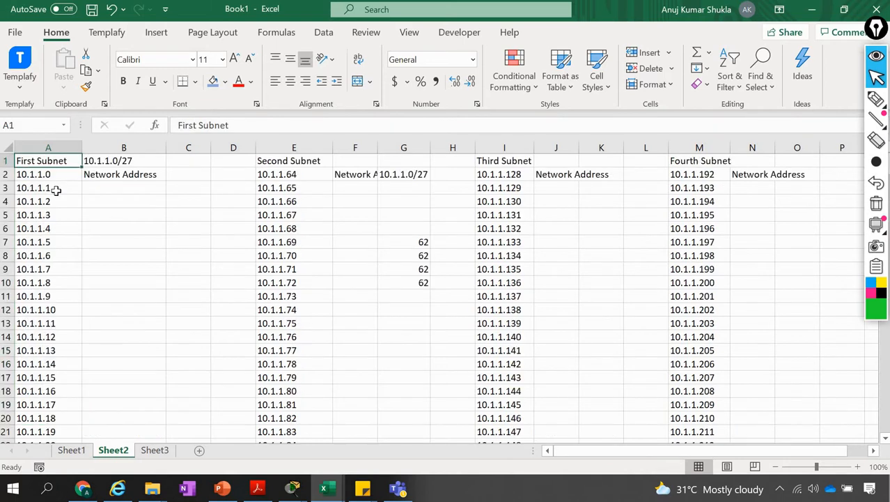
# Review the first subnet's opening addresses and select its 10.1.1.0/27 entry in cell B1
pyautogui.press('Down')
pyautogui.press('Down')
pyautogui.hotkey('shift', 'Down')
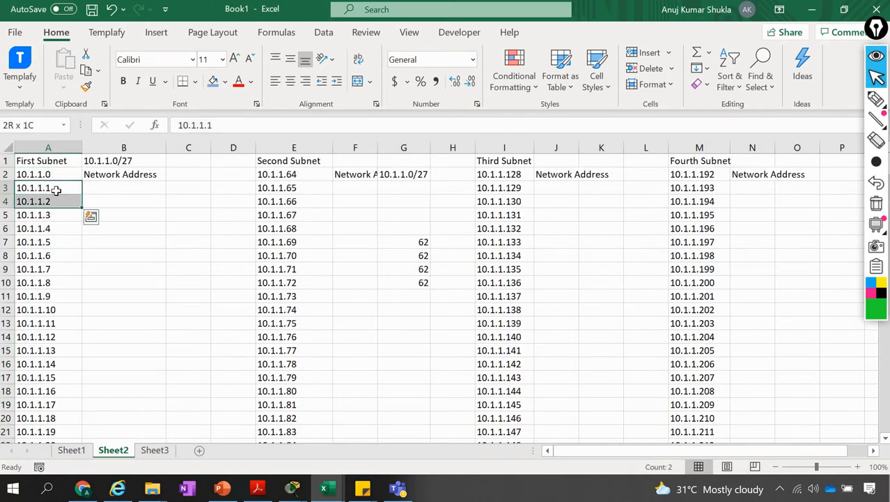
pyautogui.press('Up')
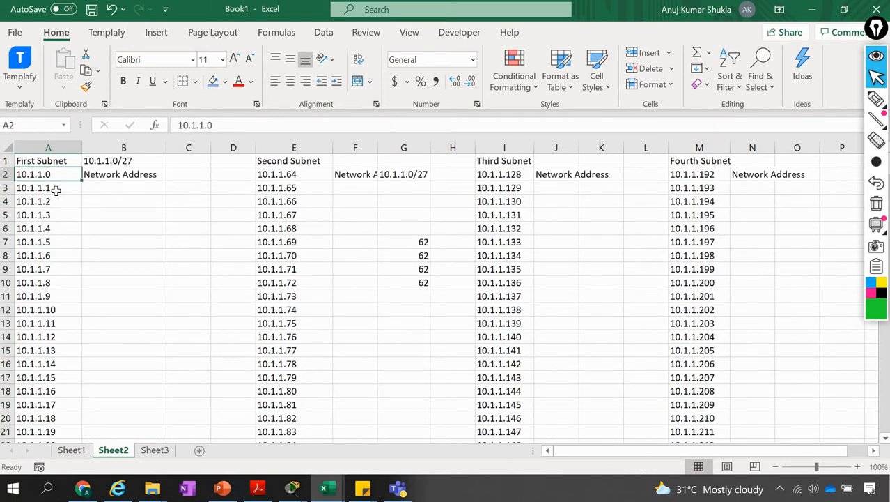
pyautogui.click(175, 161)
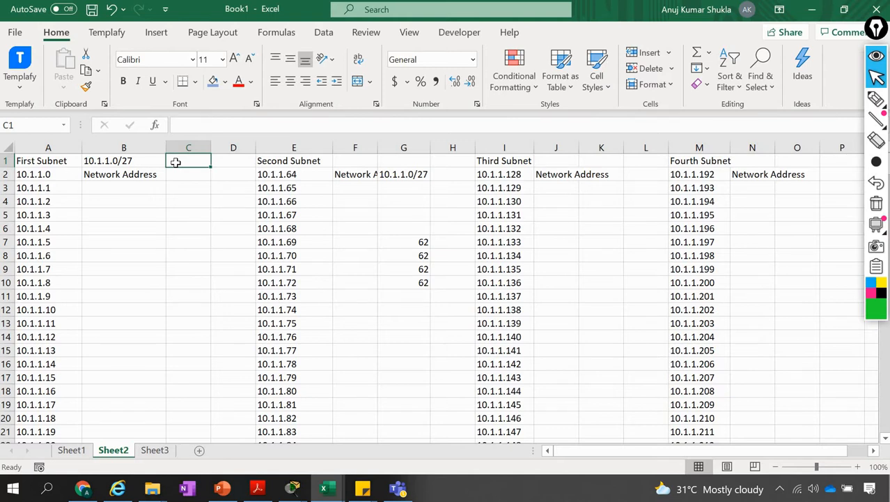
pyautogui.click(121, 161)
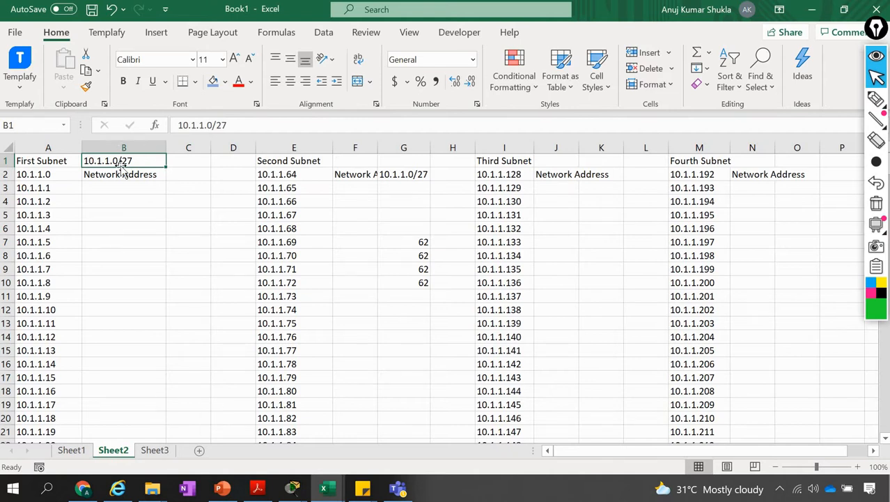
# Switch to Chrome, search for "subnet mask calculator" in a new tab, and open the Calculator.net IP Subnet Calculator result
pyautogui.click(83, 488)
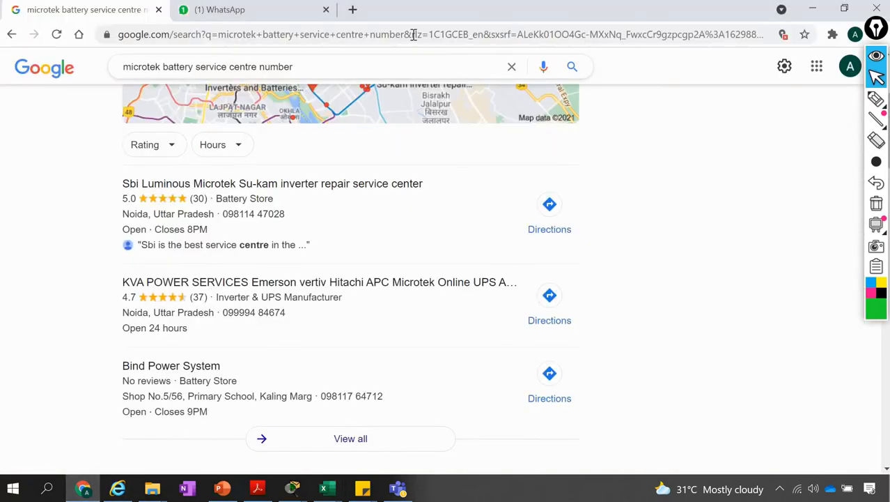
pyautogui.click(354, 13)
pyautogui.write('su')
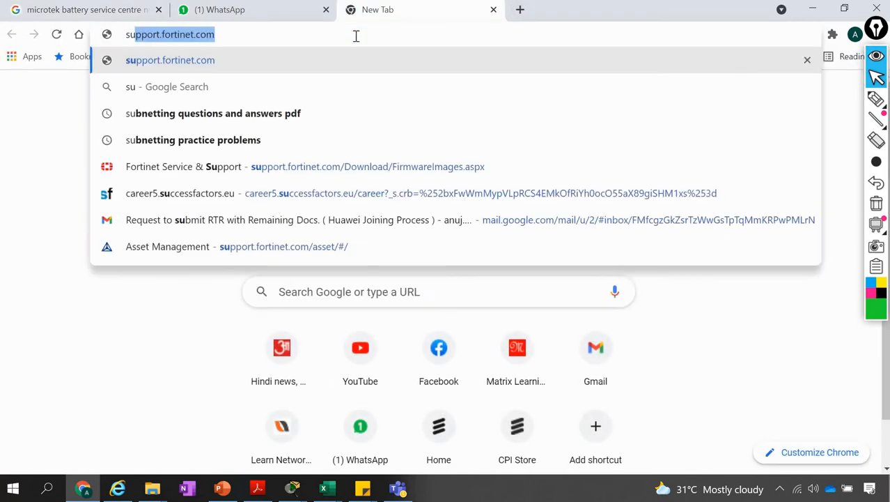
pyautogui.write('bnet ca')
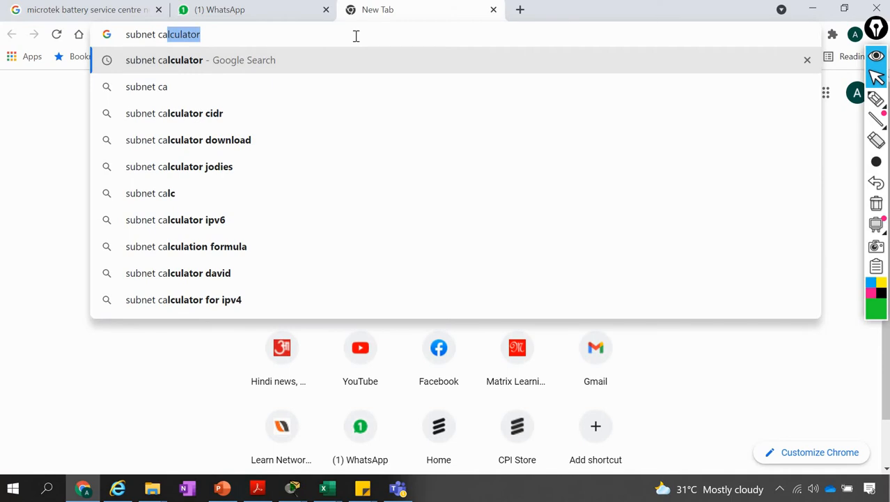
pyautogui.press('BackSpace')
pyautogui.press('BackSpace')
pyautogui.press('BackSpace')
pyautogui.press('BackSpace')
pyautogui.write('mas')
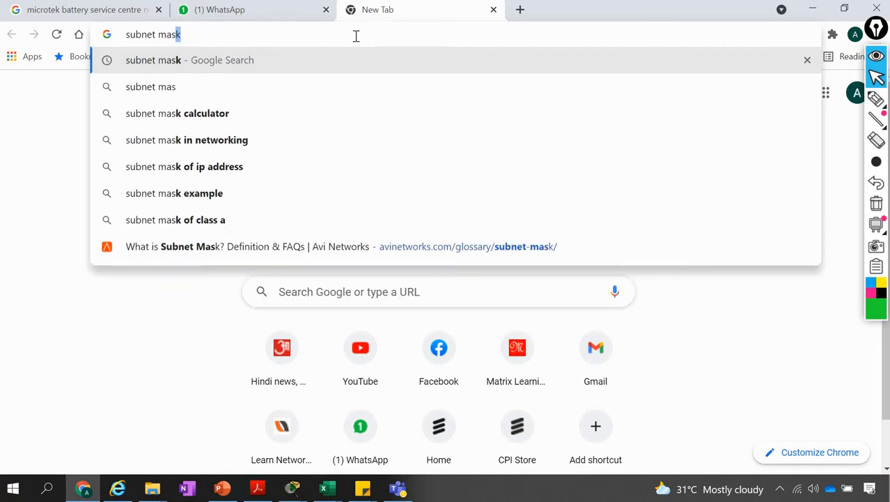
pyautogui.press('Down')
pyautogui.press('Down')
pyautogui.press('Return')
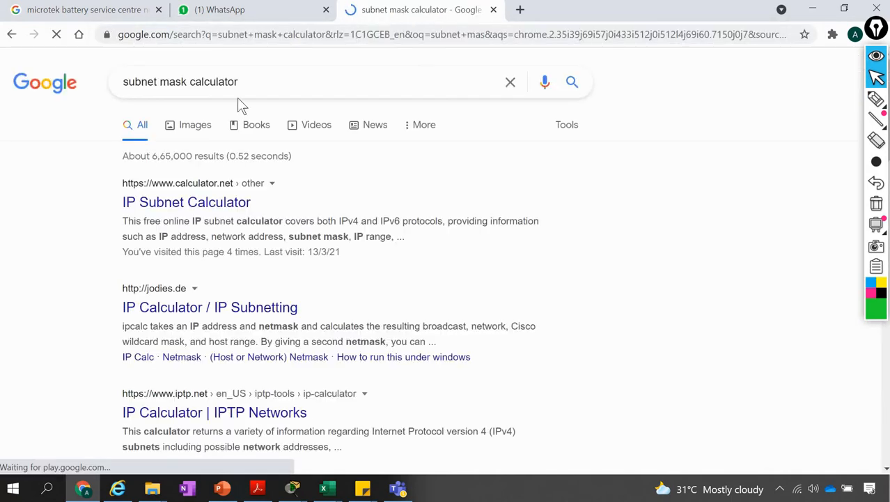
pyautogui.click(145, 204)
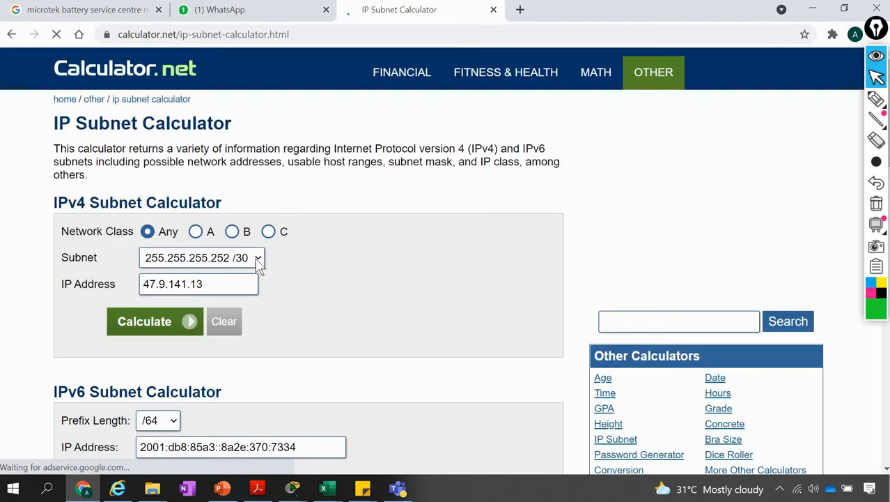
# Set the subnet in the IPv4 Subnet Calculator to 255.255.255.224 /27, and reopen the list of subnet masks
pyautogui.click(259, 258)
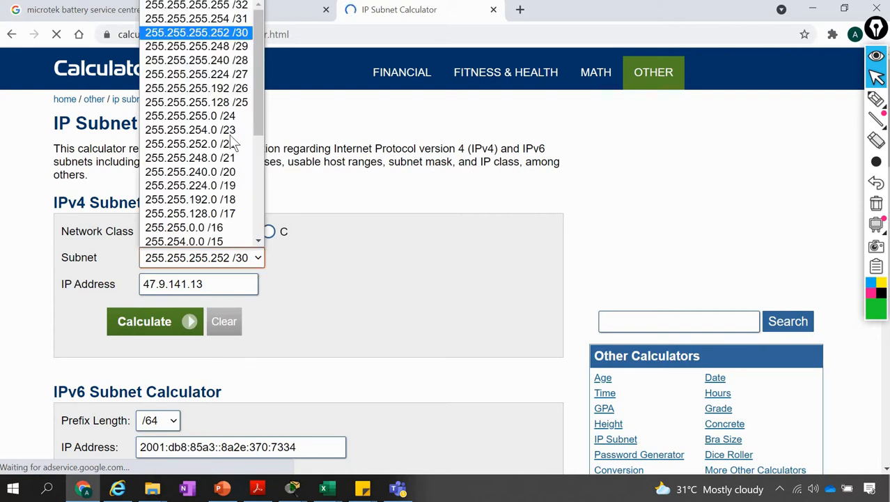
pyautogui.click(237, 74)
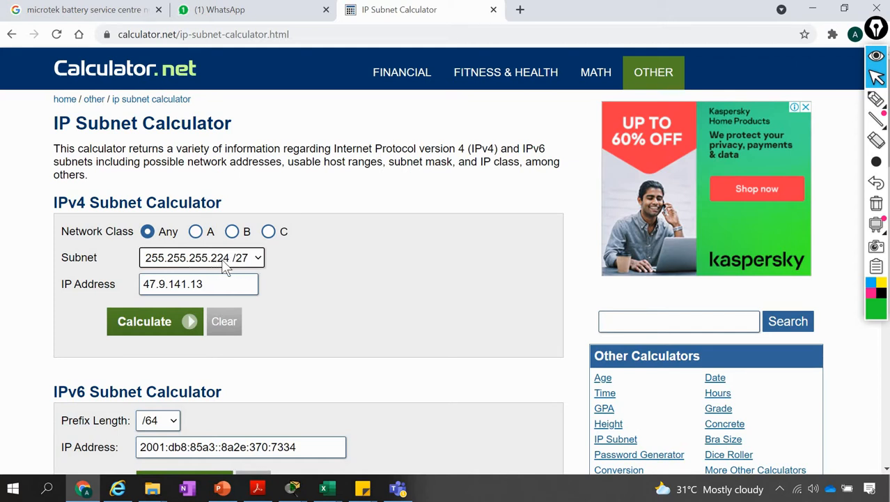
pyautogui.click(256, 267)
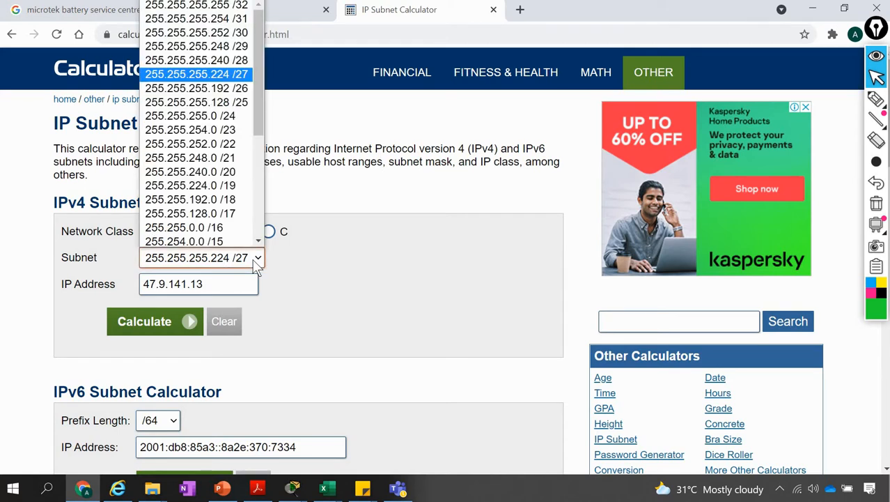
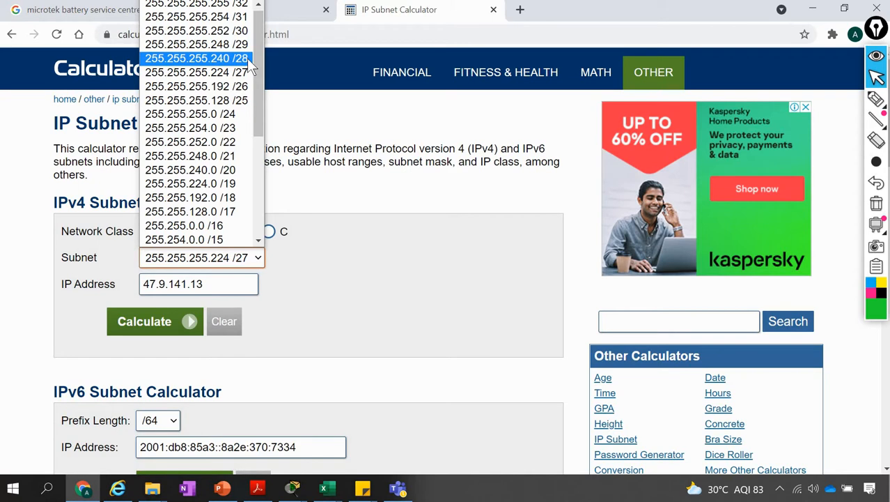
# Set the IP address in the IPv4 Subnet Calculator to 10.1.1.0 and calculate with the 255.255.255.224 /27 subnet
pyautogui.click(361, 286)
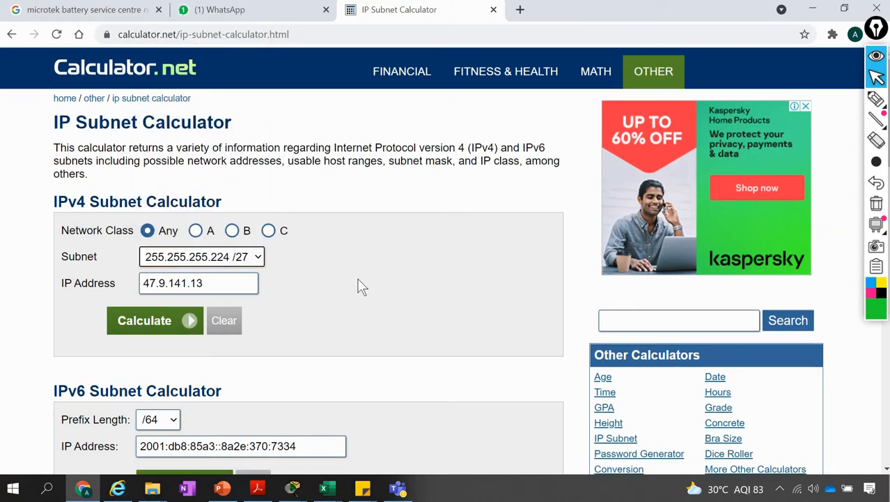
pyautogui.scroll(-3, 357, 285)
pyautogui.scroll(3, 357, 284)
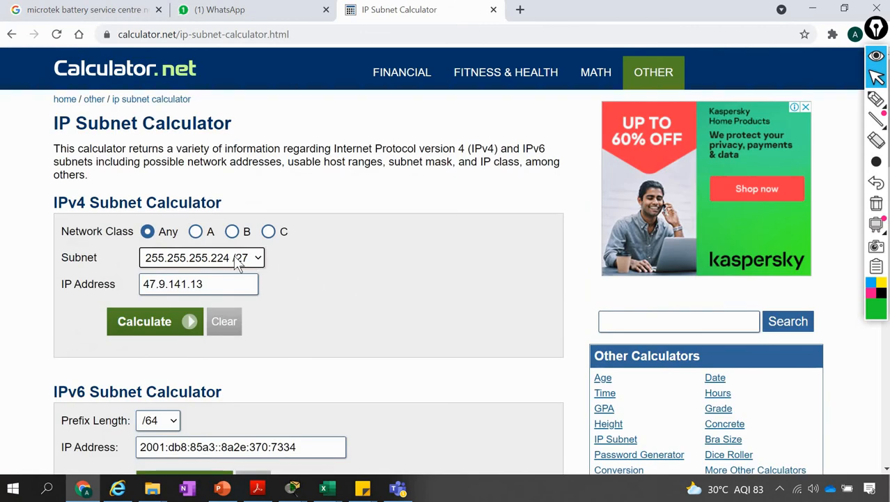
pyautogui.moveTo(203, 284); pyautogui.dragTo(125, 290)
pyautogui.write('10')
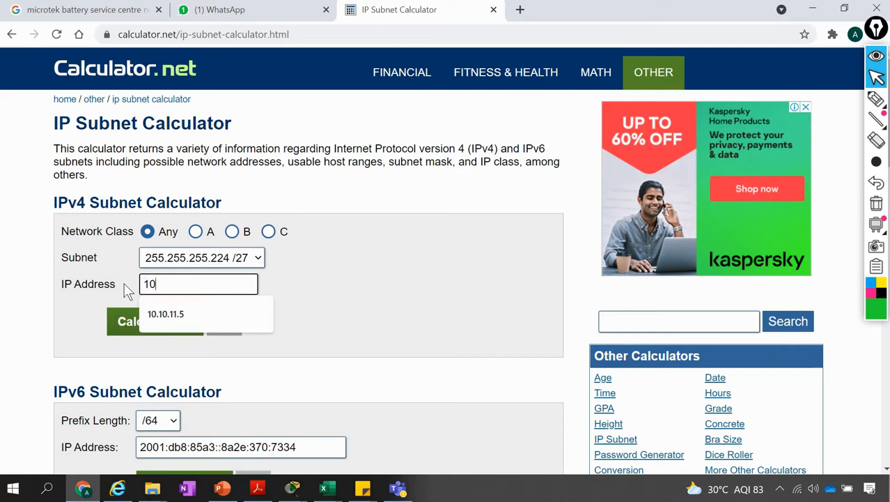
pyautogui.write('.1.1.')
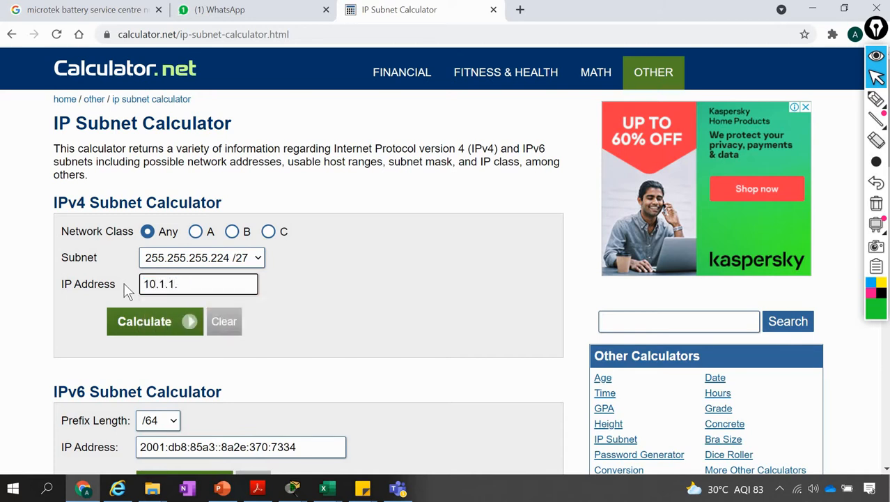
pyautogui.write('0')
pyautogui.click(266, 258)
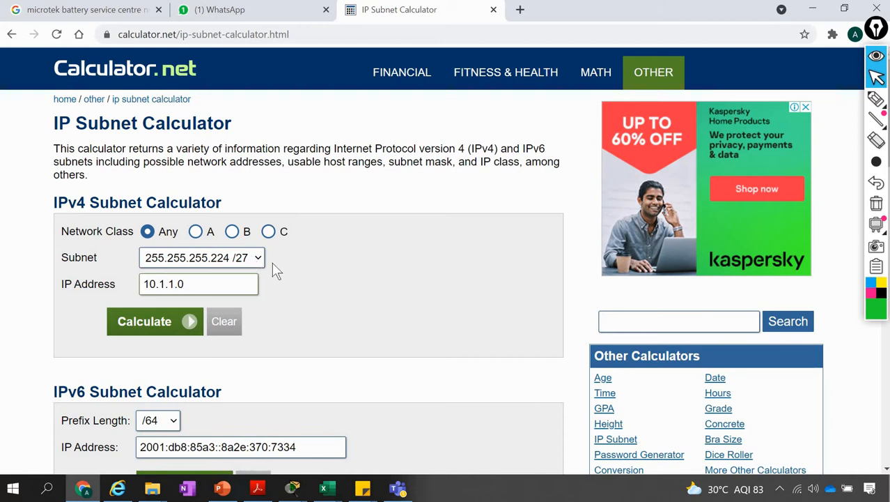
pyautogui.click(164, 325)
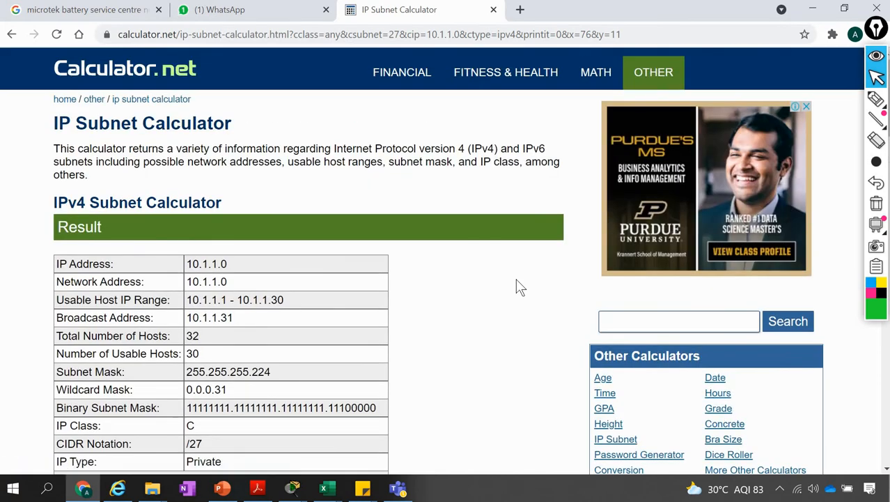
# Review the /27 result's host range, broadcast address and host counts, and the table of possible /27 networks
pyautogui.scroll(-2, 515, 278)
pyautogui.scroll(1, 515, 278)
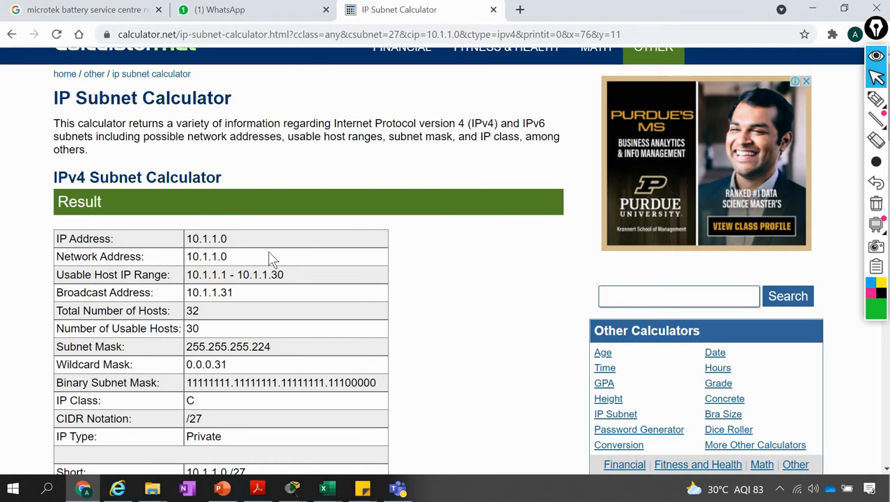
pyautogui.scroll(-2, 271, 257)
pyautogui.scroll(1, 223, 187)
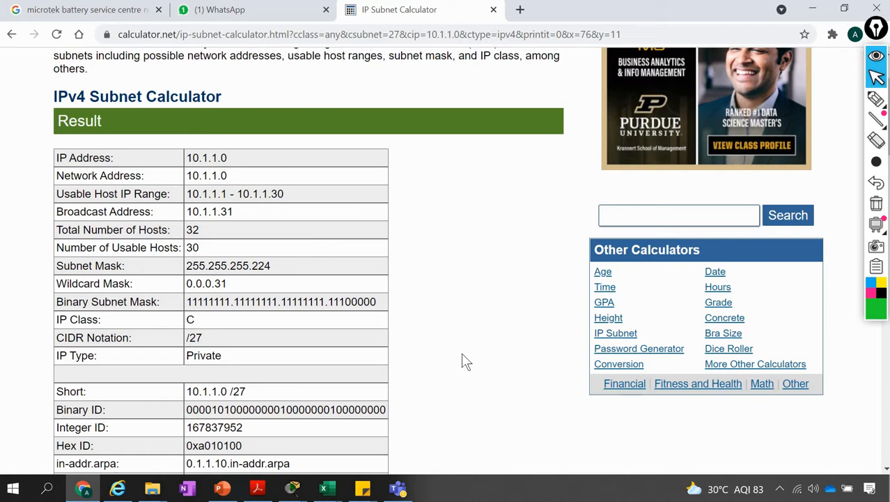
pyautogui.scroll(-4, 465, 361)
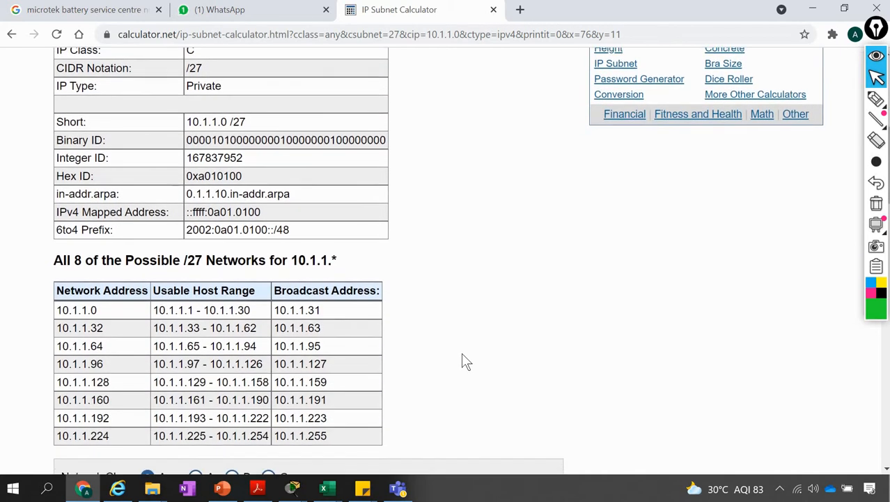
pyautogui.scroll(-1, 466, 361)
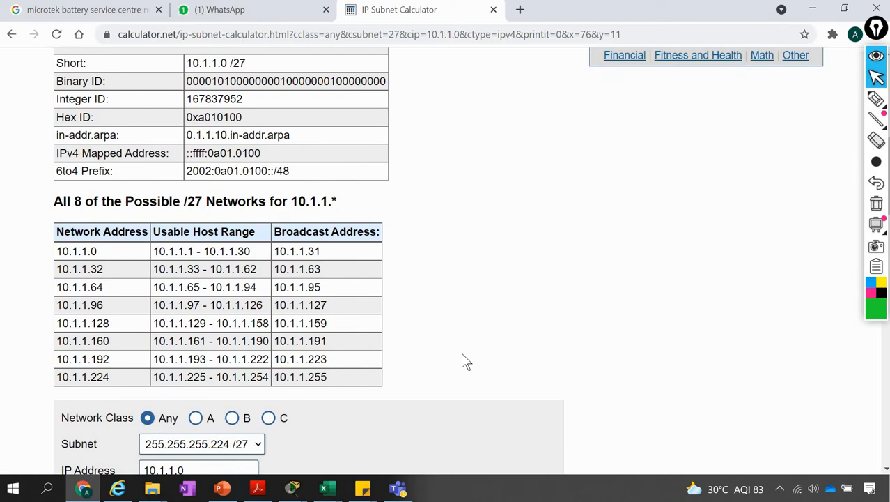
pyautogui.scroll(6, 466, 361)
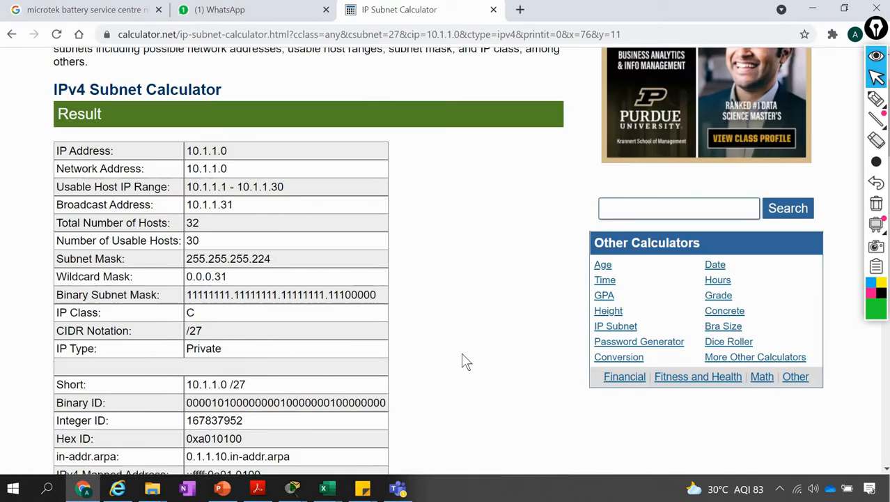
# Switch to Excel and change the first subnet's prefix in cell B1 to 10.1.1.0/26
pyautogui.hotkey('alt', 'Tab')
pyautogui.hotkey('alt', 'Tab')
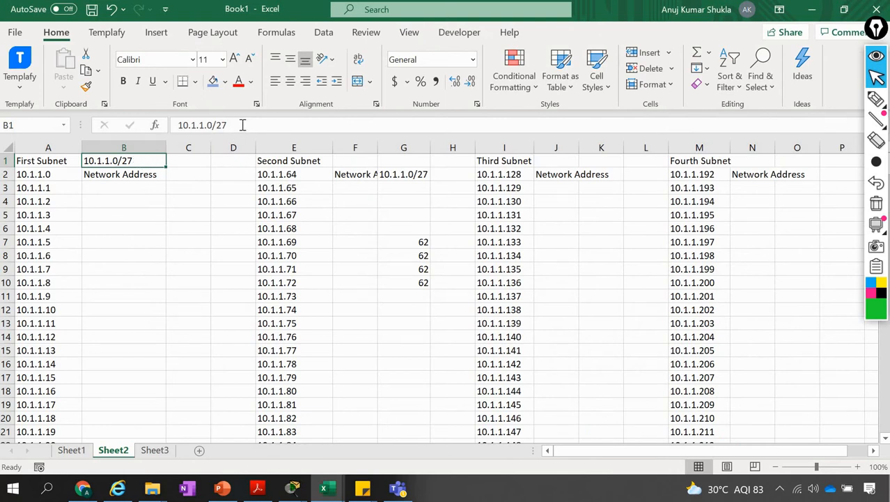
pyautogui.click(242, 124)
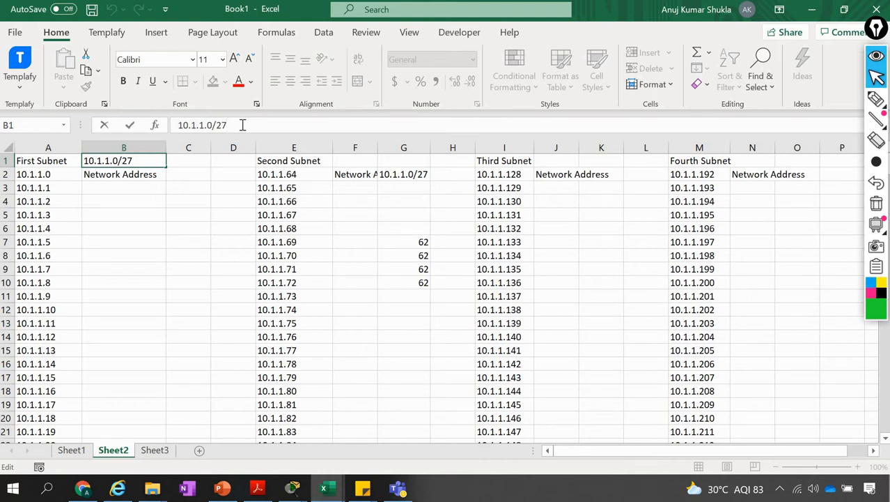
pyautogui.press('BackSpace')
pyautogui.write('6')
pyautogui.press('Return')
pyautogui.press('Up')
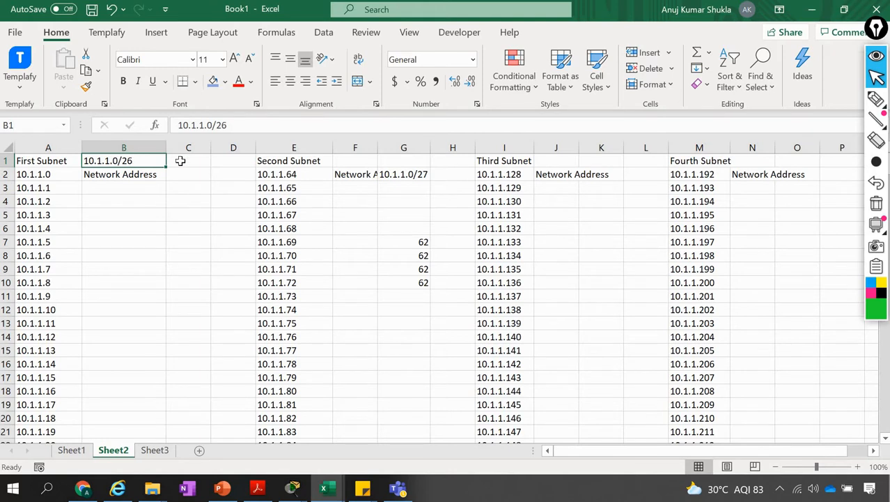
# Change the second subnet's prefix entry in cell G2 to 10.1.1.0/26
pyautogui.click(287, 161)
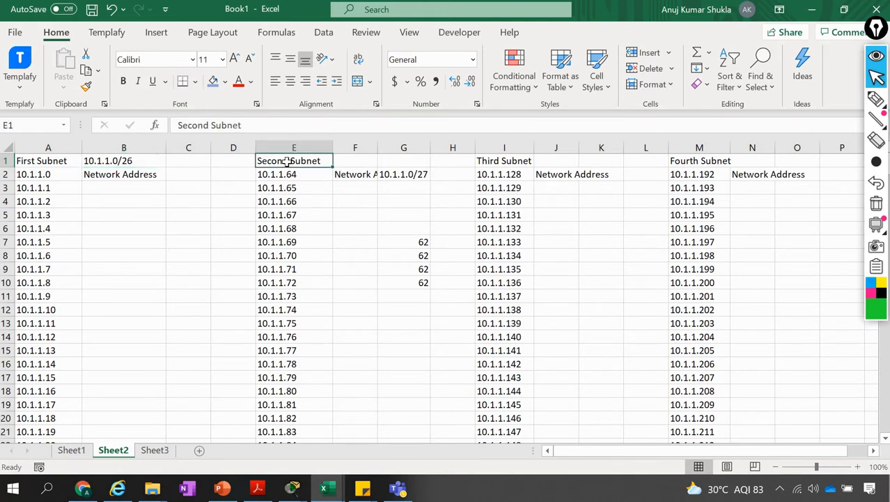
pyautogui.click(403, 175)
pyautogui.click(279, 125)
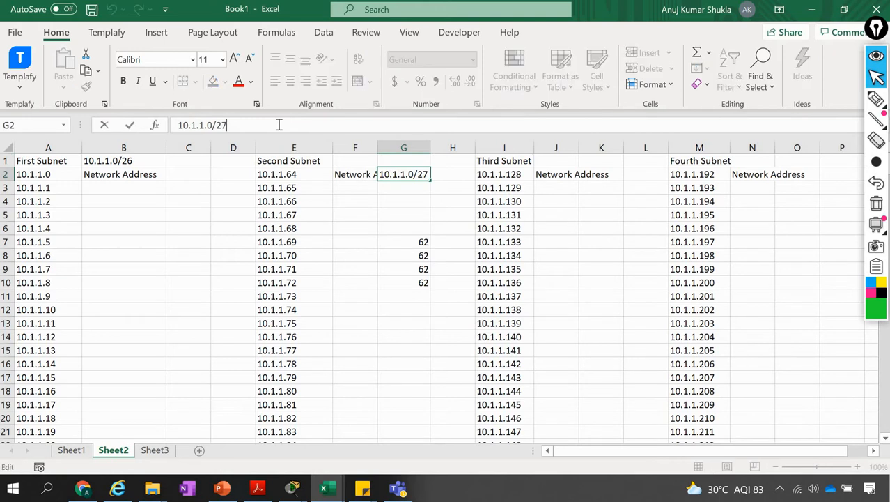
pyautogui.write('6')
pyautogui.click(324, 197)
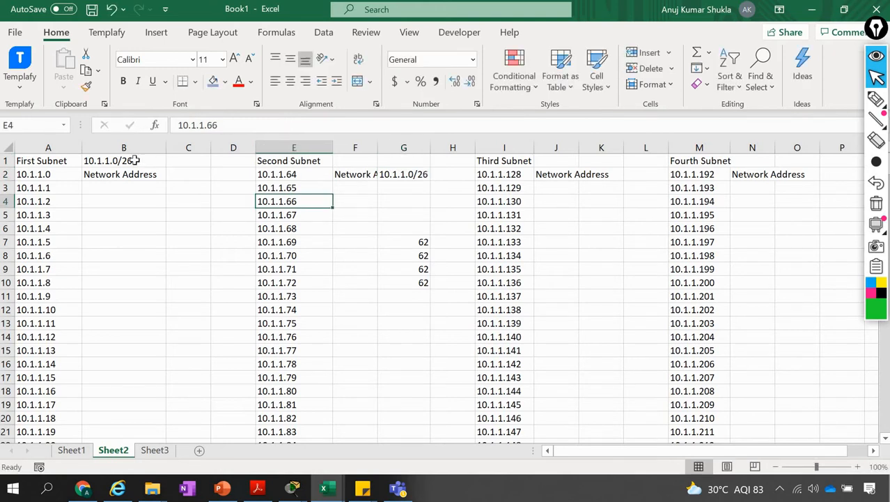
# Switch to the IP Subnet Calculator in Chrome and recalculate 10.1.1.0 with the subnet 255.255.255.192 /26
pyautogui.hotkey('alt', 'Tab')
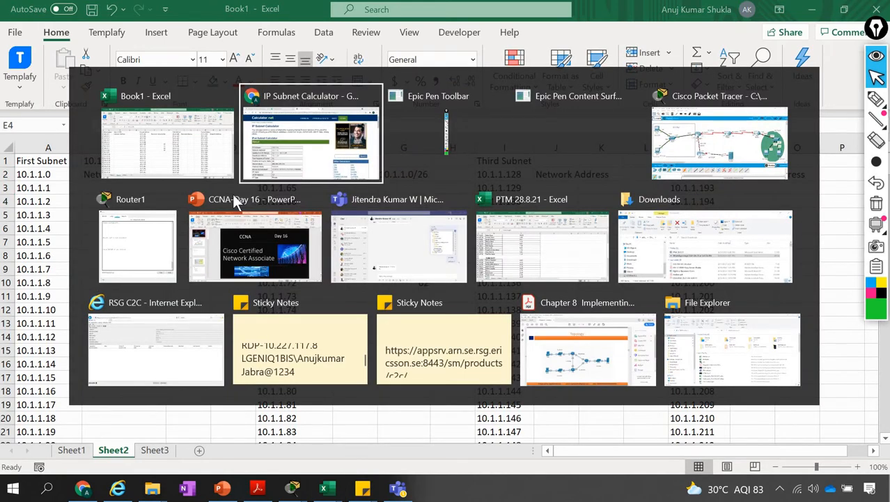
pyautogui.scroll(-10, 243, 150)
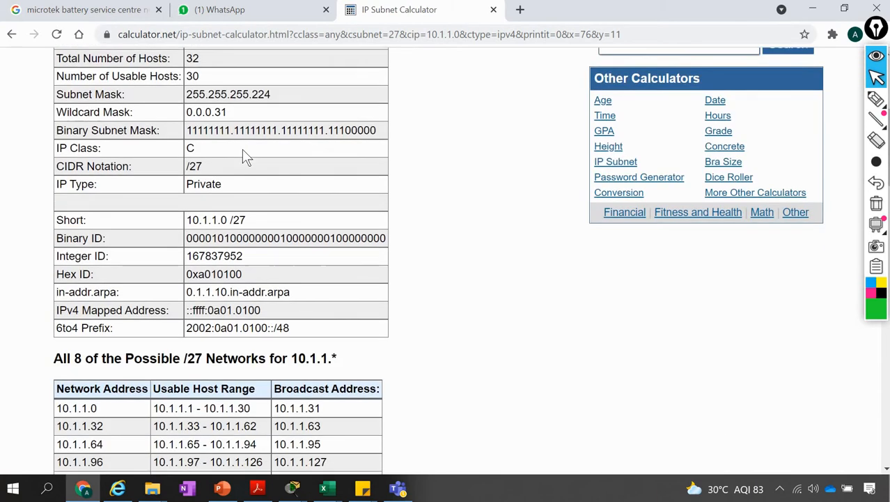
pyautogui.click(244, 312)
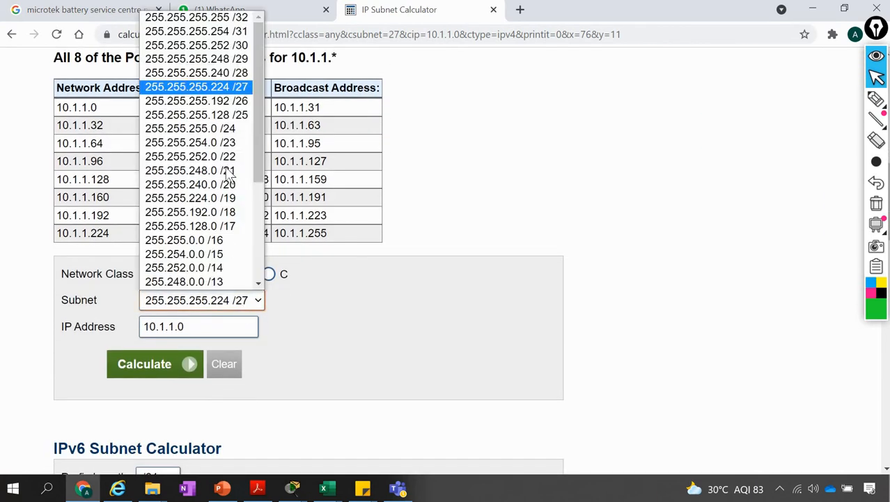
pyautogui.click(226, 106)
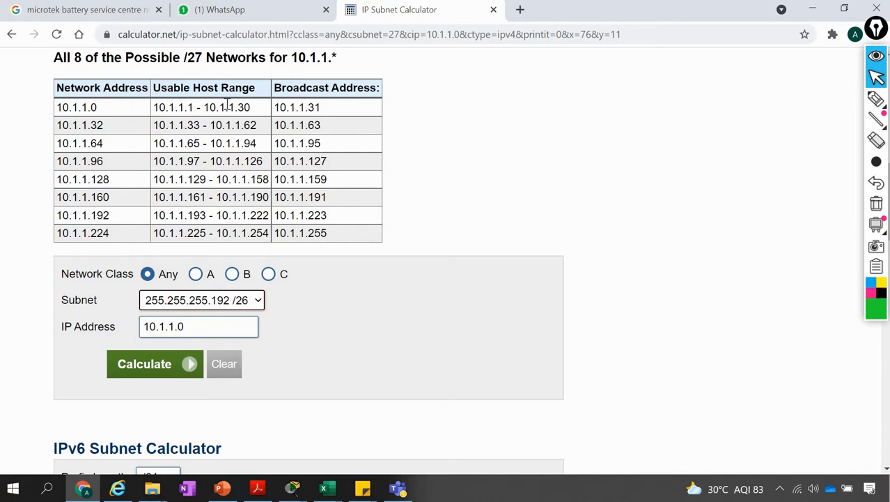
pyautogui.click(150, 365)
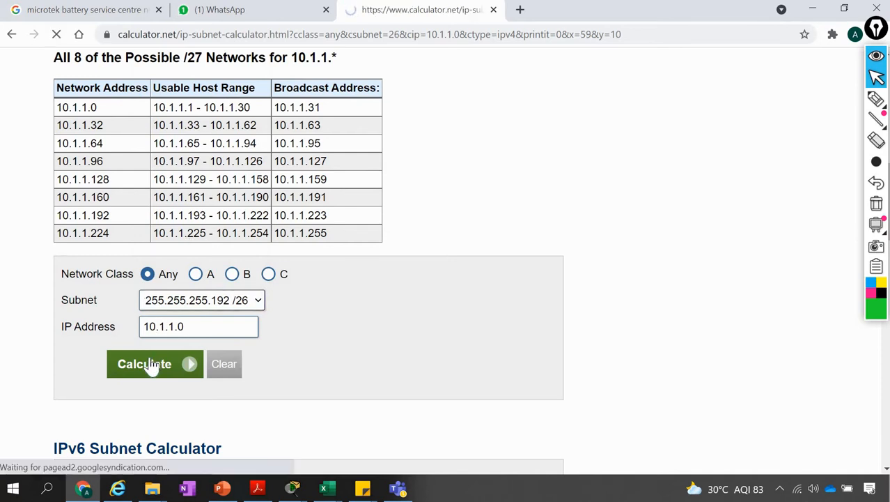
# Cancel the automatic logout in the idle limit warning, and highlight the usable host IP range in the /26 result
pyautogui.scroll(-2, 452, 376)
pyautogui.scroll(-1, 452, 377)
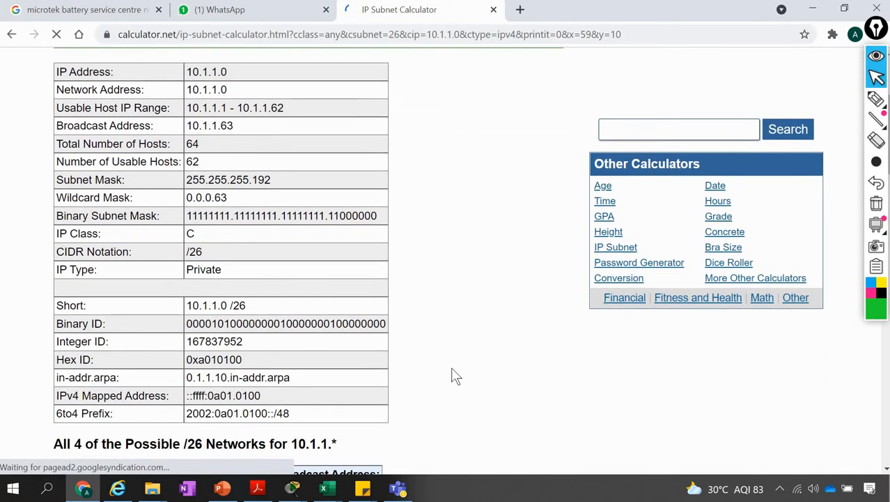
pyautogui.scroll(3, 452, 377)
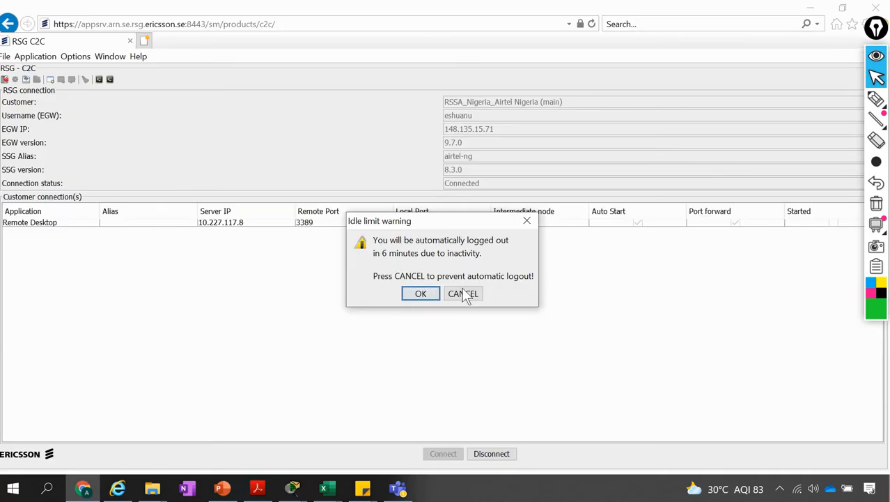
pyautogui.click(463, 293)
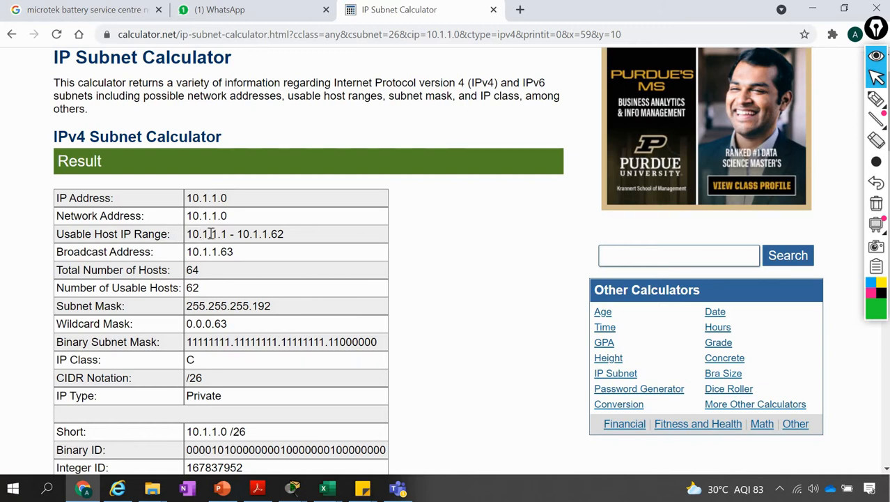
pyautogui.moveTo(187, 234); pyautogui.dragTo(292, 237)
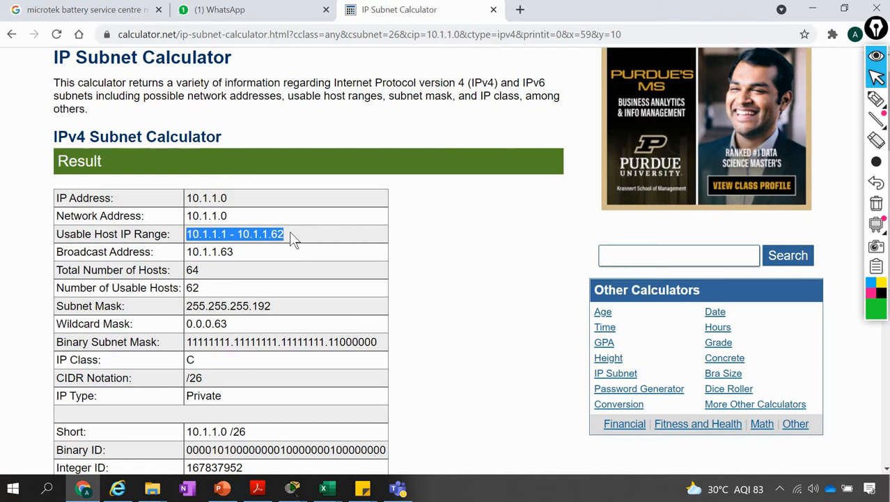
# Switch to Excel, select the first subnet's hosts from 10.1.1.1 to 10.1.1.62 to count them, and return to the calculator result in Chrome
pyautogui.hotkey('alt', 'Tab')
pyautogui.hotkey('alt', 'Tab')
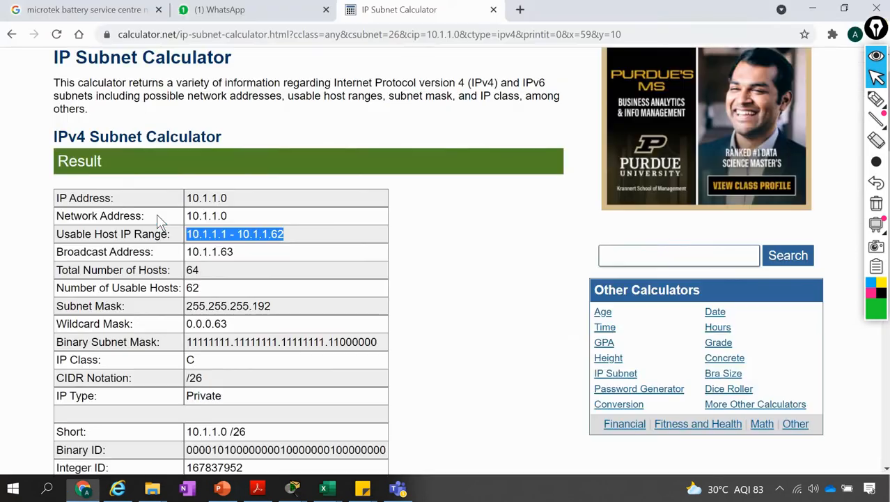
pyautogui.hotkey('alt', 'Tab')
pyautogui.press('Tab')
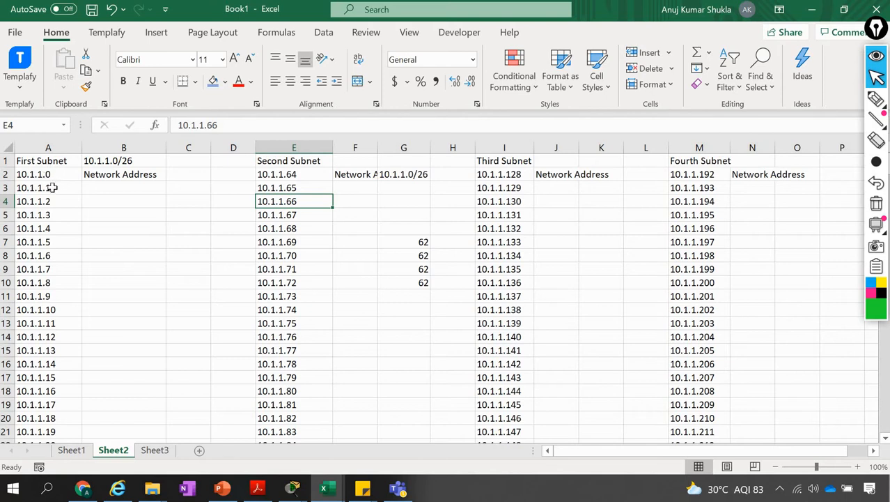
pyautogui.click(52, 188)
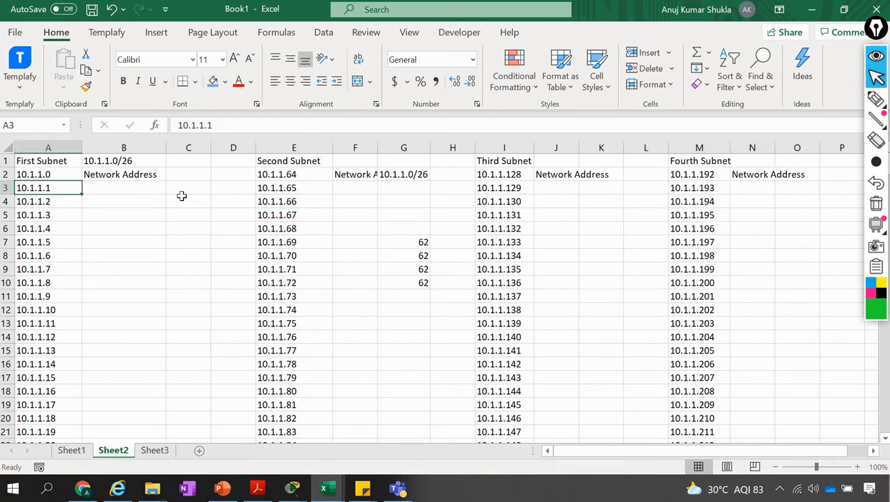
pyautogui.hotkey('shift', 'Down')
pyautogui.hotkey('shift', 'Down')
pyautogui.hotkey('shift', 'Down')
pyautogui.hotkey('shift', 'Down')
pyautogui.hotkey('shift', 'Down')
pyautogui.hotkey('shift', 'Down')
pyautogui.hotkey('shift', 'Down')
pyautogui.hotkey('shift', 'Down')
pyautogui.hotkey('shift', 'Down')
pyautogui.hotkey('shift', 'Down')
pyautogui.hotkey('shift', 'Down')
pyautogui.hotkey('shift', 'Down')
pyautogui.hotkey('shift', 'Down')
pyautogui.hotkey('shift', 'Down')
pyautogui.hotkey('shift', 'Down')
pyautogui.hotkey('shift', 'Down')
pyautogui.hotkey('shift', 'Down')
pyautogui.hotkey('shift', 'Down')
pyautogui.hotkey('shift', 'Down')
pyautogui.hotkey('shift', 'Down')
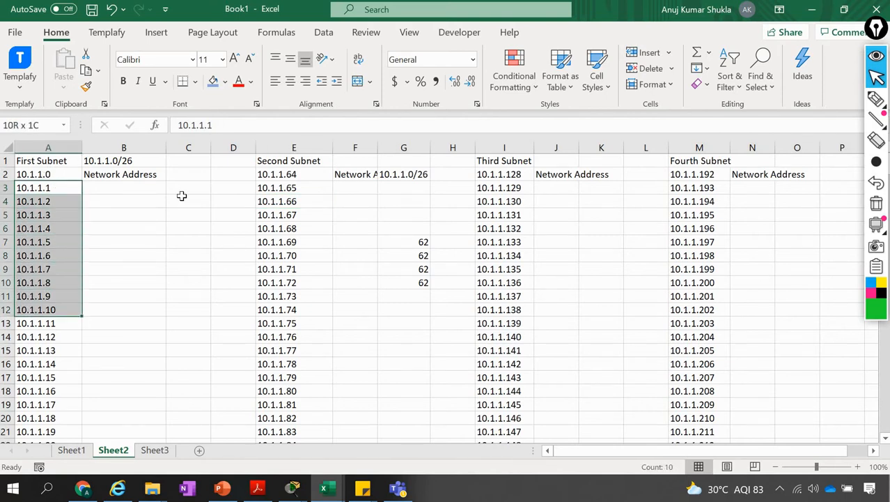
pyautogui.hotkey('shift', 'Down')
pyautogui.hotkey('shift', 'Down')
pyautogui.hotkey('shift', 'Down')
pyautogui.hotkey('shift', 'Down')
pyautogui.hotkey('shift', 'Down')
pyautogui.hotkey('shift', 'Down')
pyautogui.hotkey('shift', 'Down')
pyautogui.hotkey('shift', 'Down')
pyautogui.hotkey('shift', 'Down')
pyautogui.hotkey('shift', 'Down')
pyautogui.hotkey('shift', 'Down')
pyautogui.hotkey('shift', 'Down')
pyautogui.hotkey('shift', 'Down')
pyautogui.hotkey('shift', 'Down')
pyautogui.hotkey('shift', 'Down')
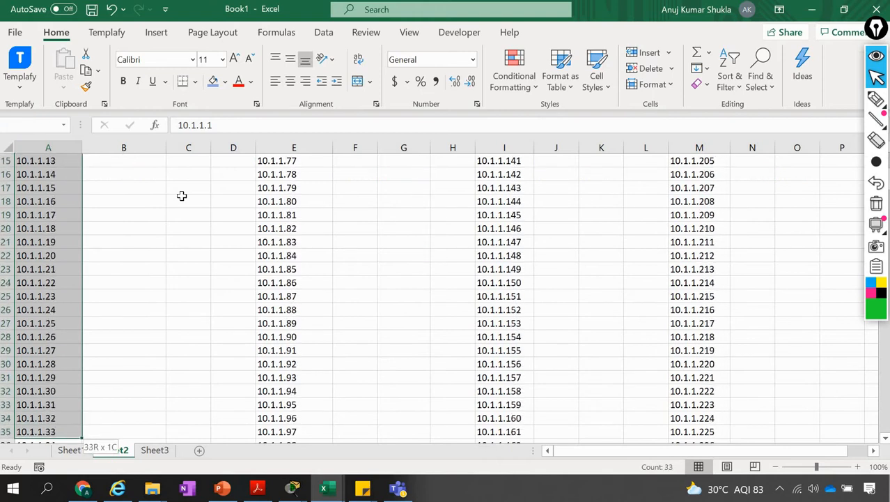
pyautogui.hotkey('shift', 'Down')
pyautogui.hotkey('shift', 'Down')
pyautogui.hotkey('shift', 'Down')
pyautogui.hotkey('shift', 'Down')
pyautogui.hotkey('shift', 'Down')
pyautogui.hotkey('shift', 'Down')
pyautogui.hotkey('shift', 'Down')
pyautogui.hotkey('shift', 'Down')
pyautogui.hotkey('shift', 'Down')
pyautogui.hotkey('shift', 'Down')
pyautogui.hotkey('shift', 'Down')
pyautogui.hotkey('shift', 'Down')
pyautogui.hotkey('shift', 'Down')
pyautogui.hotkey('shift', 'Down')
pyautogui.hotkey('shift', 'Down')
pyautogui.hotkey('shift', 'Down')
pyautogui.hotkey('shift', 'Down')
pyautogui.hotkey('shift', 'Down')
pyautogui.hotkey('shift', 'Down')
pyautogui.hotkey('shift', 'Down')
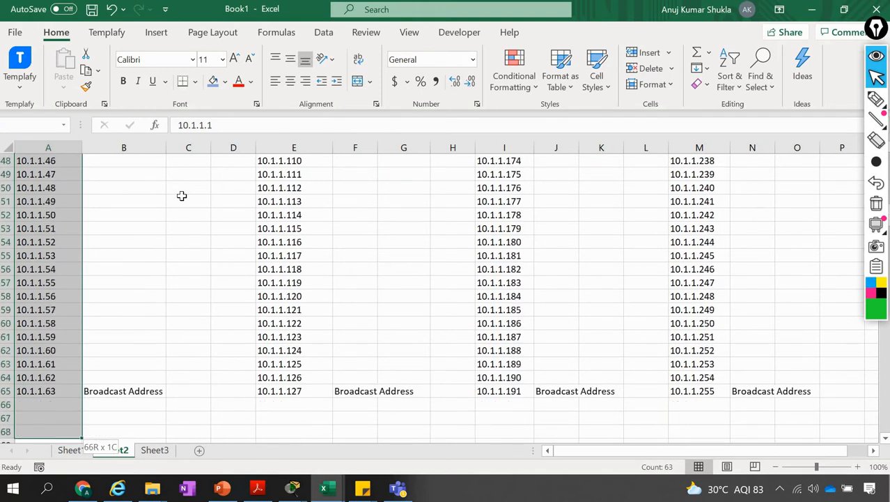
pyautogui.hotkey('shift', 'Up')
pyautogui.hotkey('shift', 'Up')
pyautogui.hotkey('shift', 'Up')
pyautogui.hotkey('shift', 'Up')
pyautogui.hotkey('shift', 'Up')
pyautogui.hotkey('shift', 'Up')
pyautogui.hotkey('shift', 'Up')
pyautogui.hotkey('shift', 'Up')
pyautogui.hotkey('shift', 'Down')
pyautogui.hotkey('shift', 'Down')
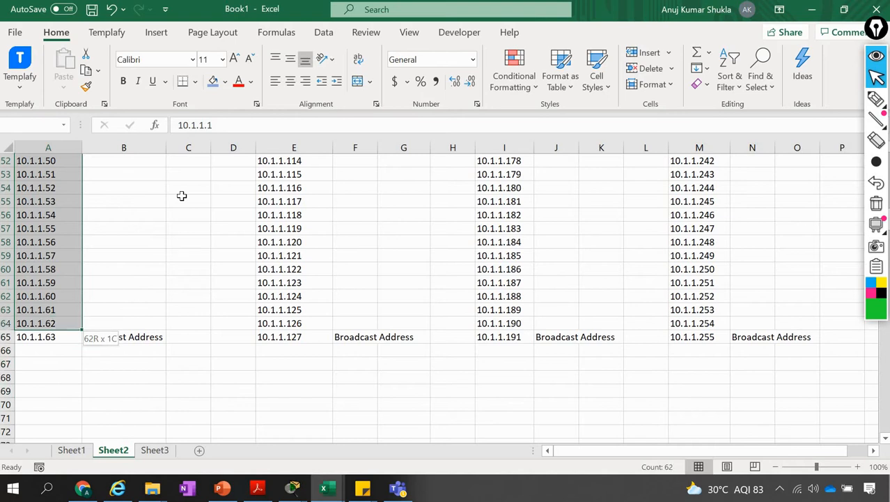
pyautogui.hotkey('shift', 'Up')
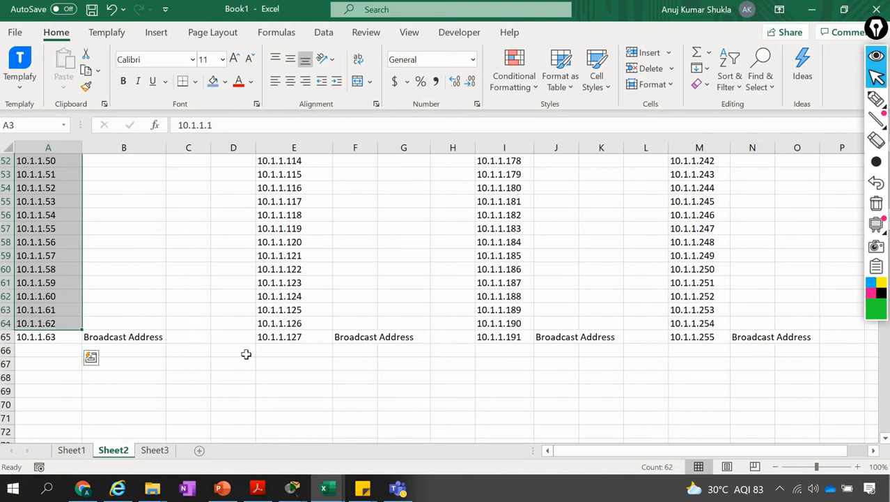
pyautogui.hotkey('alt', 'Tab')
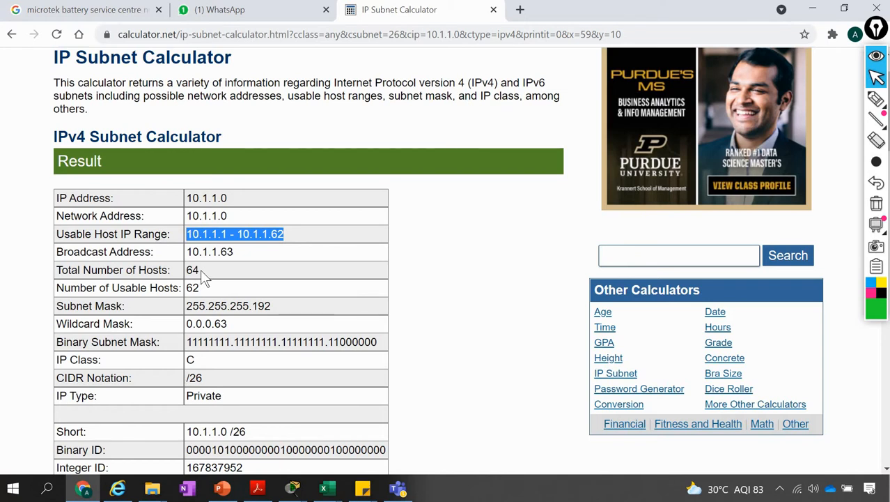
# Highlight the total hosts, usable hosts and subnet mask in the /26 result, checking the host count against the sheet in Excel
pyautogui.moveTo(200, 269); pyautogui.dragTo(185, 270)
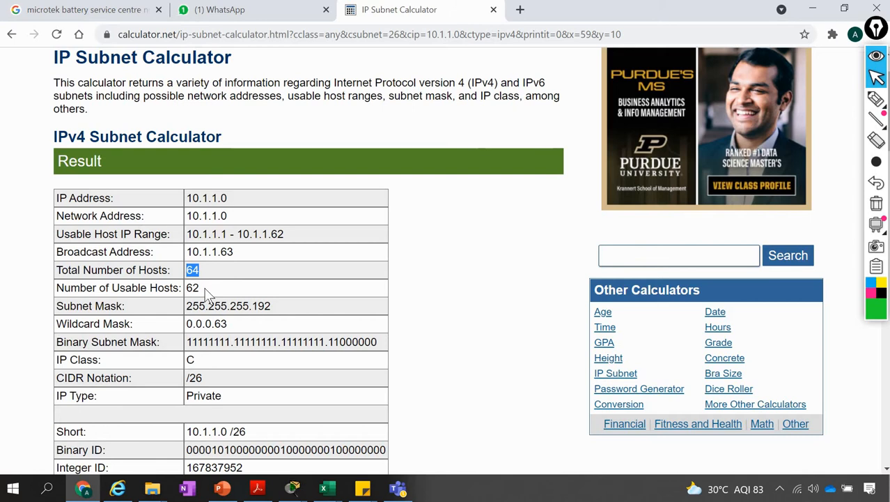
pyautogui.moveTo(201, 288); pyautogui.dragTo(188, 289)
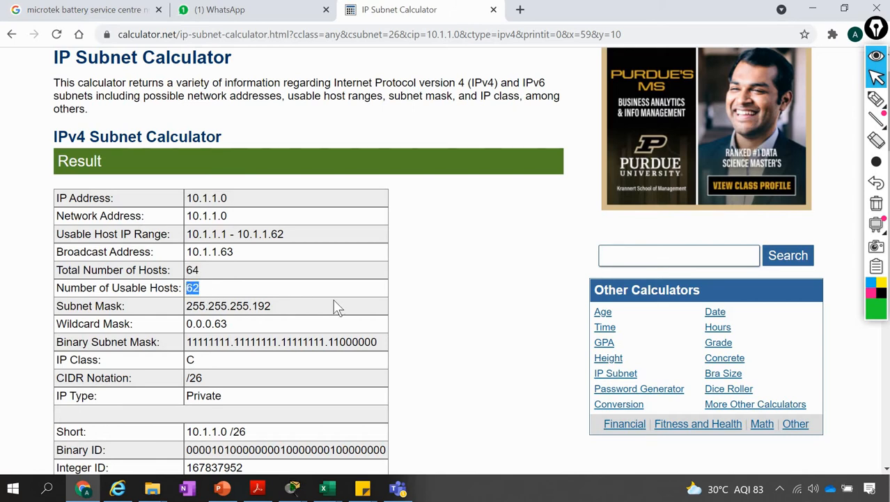
pyautogui.hotkey('alt', 'Tab')
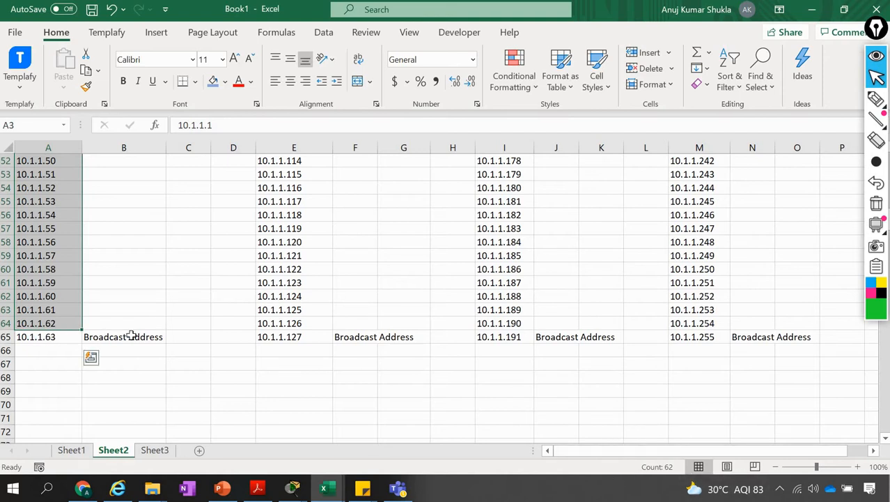
pyautogui.scroll(17, 131, 336)
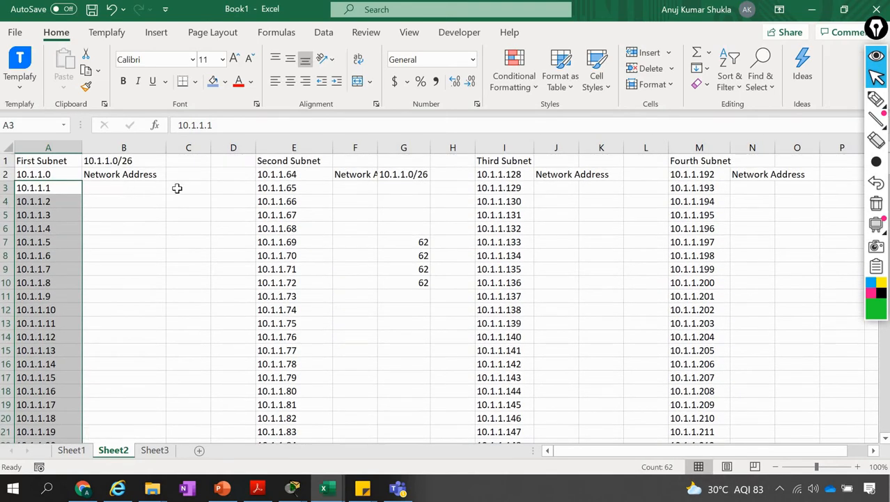
pyautogui.hotkey('alt', 'Tab')
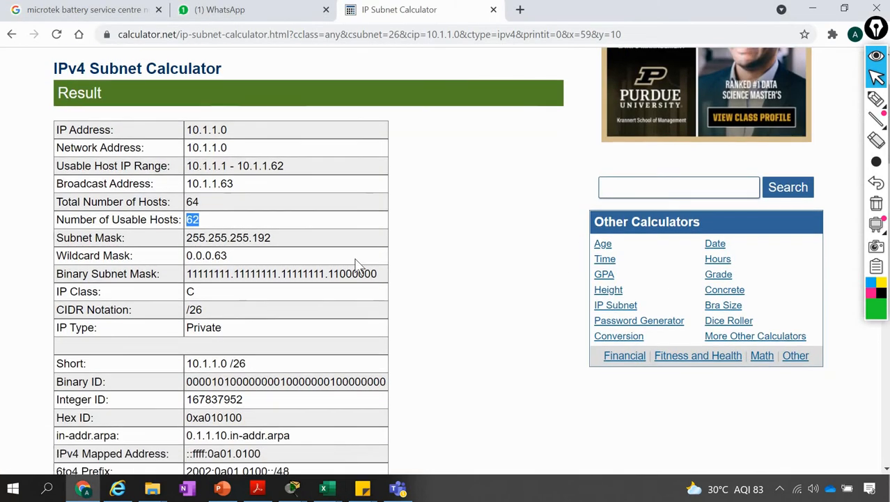
pyautogui.scroll(-1, 355, 263)
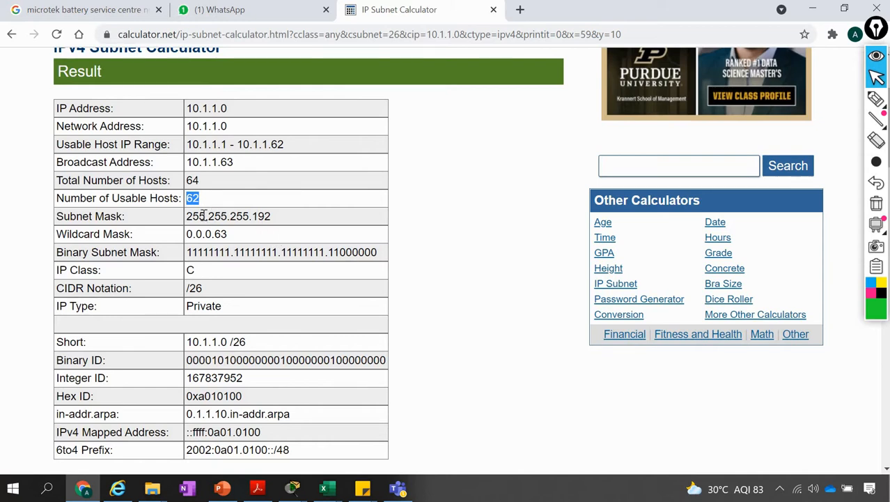
pyautogui.moveTo(186, 216); pyautogui.dragTo(276, 224)
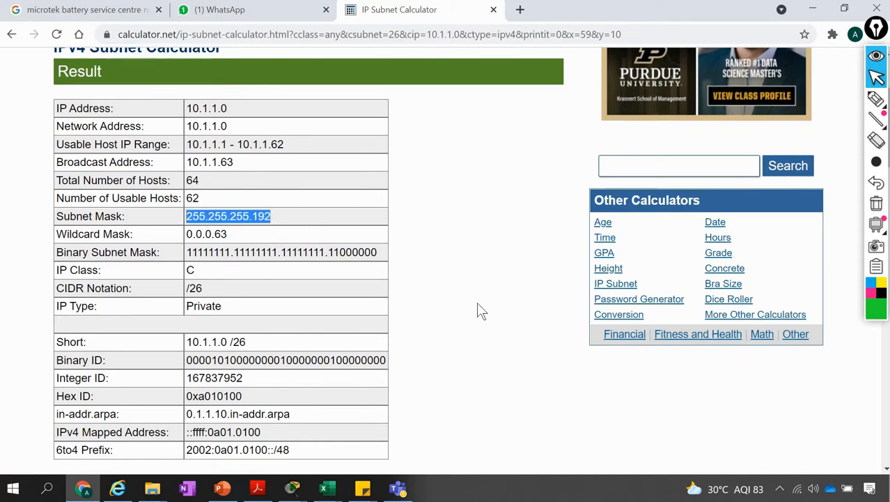
# Find the table of possible /26 networks for 10.1.1.* and highlight each of the four network addresses in turn
pyautogui.scroll(-3, 477, 304)
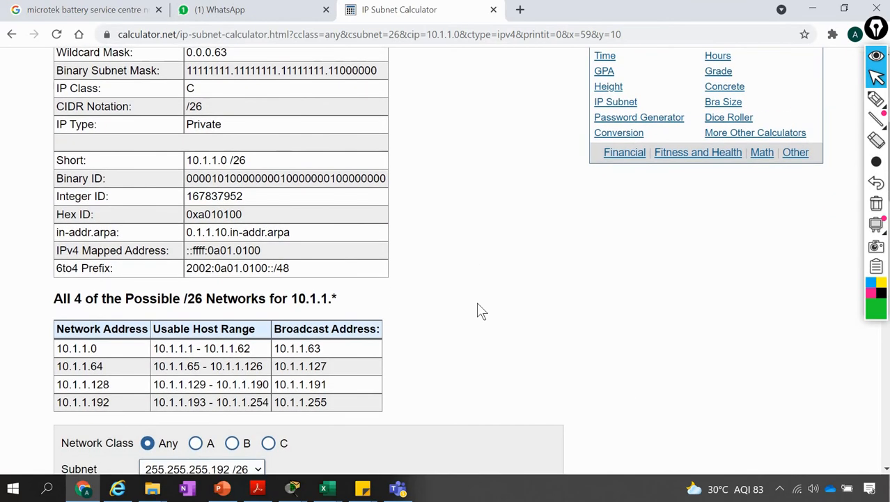
pyautogui.scroll(3, 478, 310)
pyautogui.scroll(-7, 478, 311)
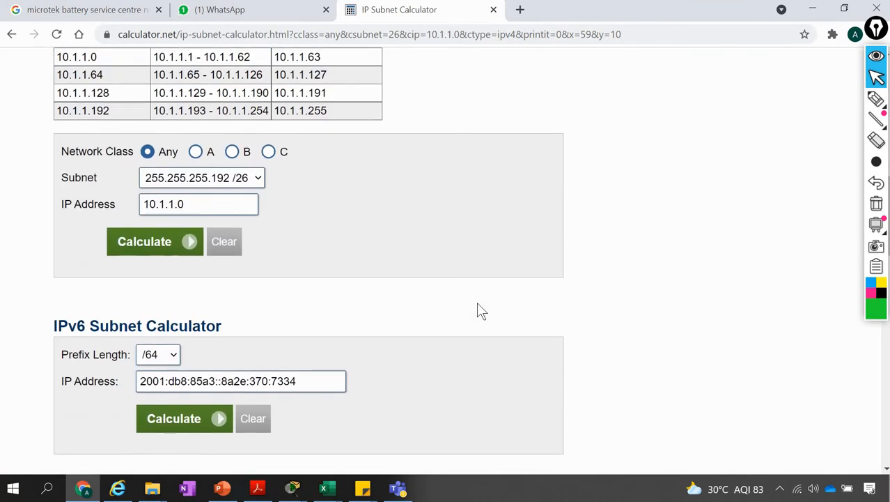
pyautogui.scroll(2, 480, 311)
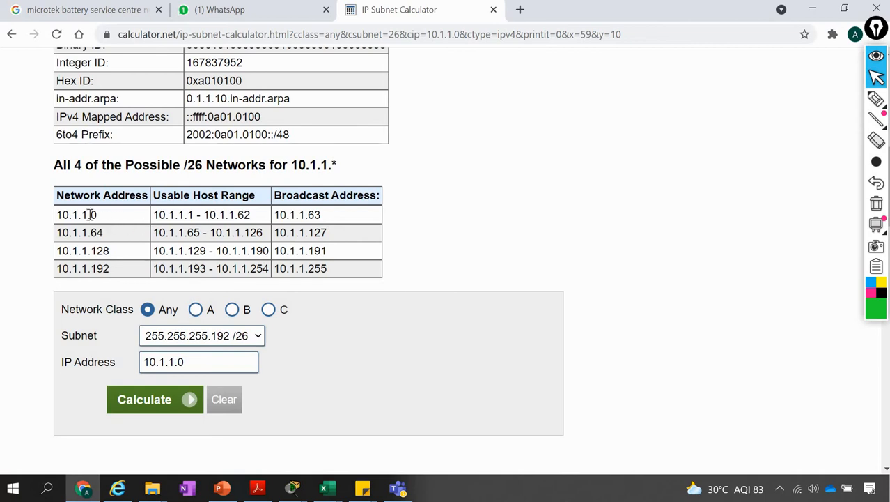
pyautogui.moveTo(90, 215); pyautogui.dragTo(57, 214)
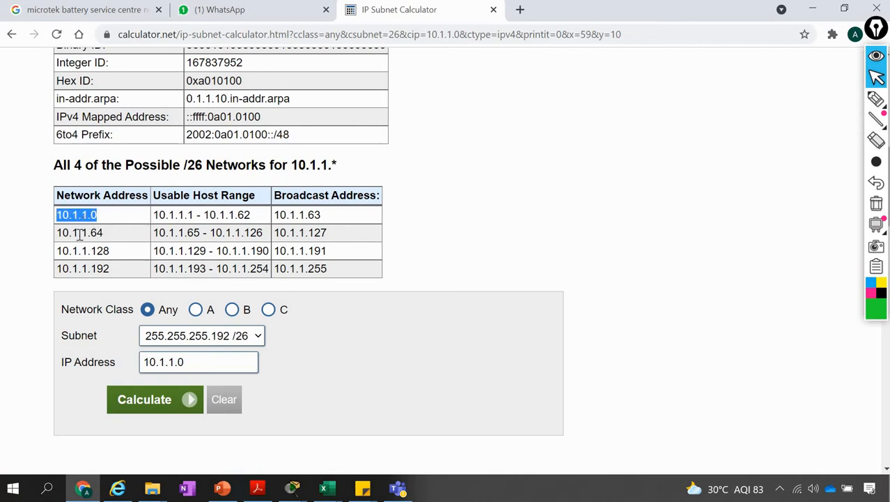
pyautogui.moveTo(103, 233); pyautogui.dragTo(58, 236)
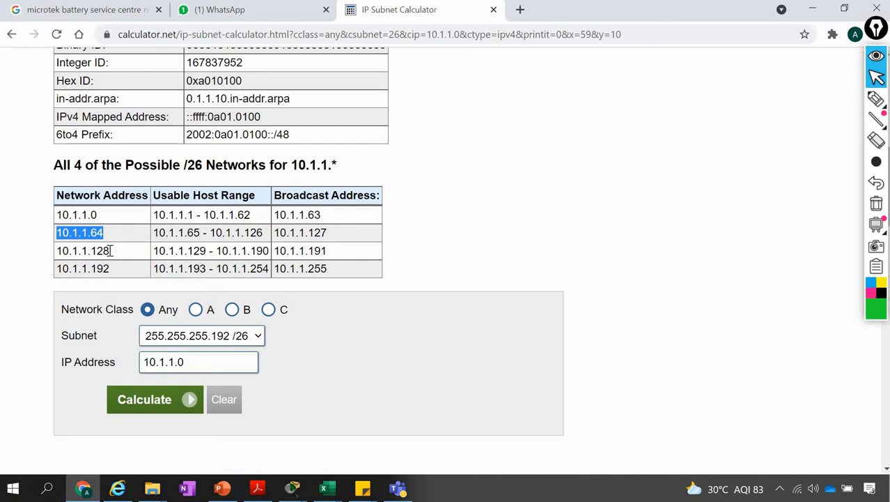
pyautogui.moveTo(110, 250); pyautogui.dragTo(57, 250)
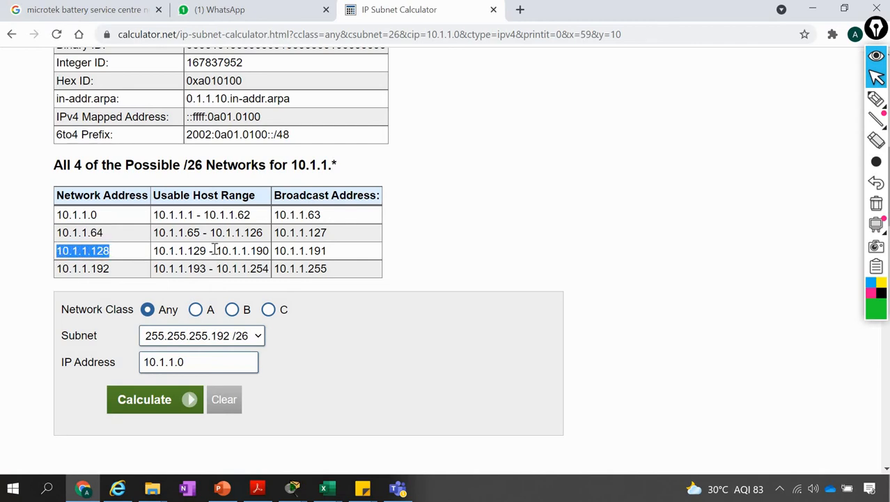
pyautogui.moveTo(108, 268); pyautogui.dragTo(56, 270)
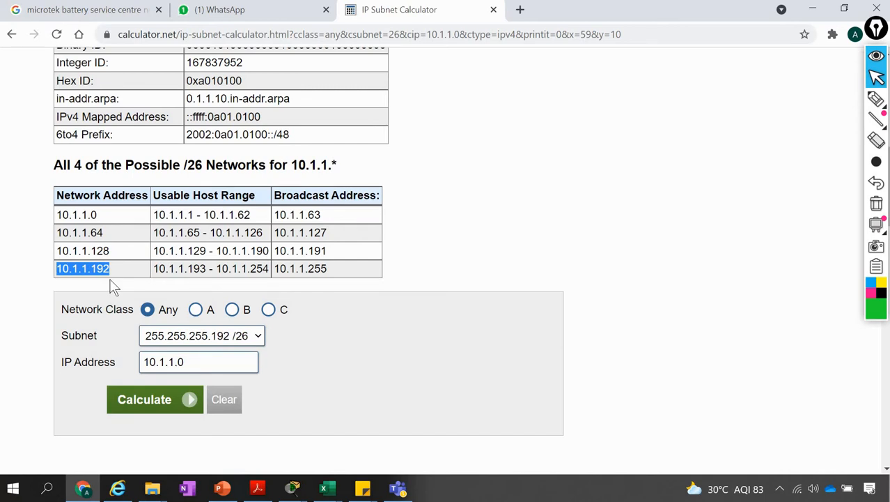
pyautogui.click(113, 287)
# Switch to Excel and fill the four subnets' network address cells A2, E2, I2 and M2 with blue
pyautogui.hotkey('alt', 'Tab')
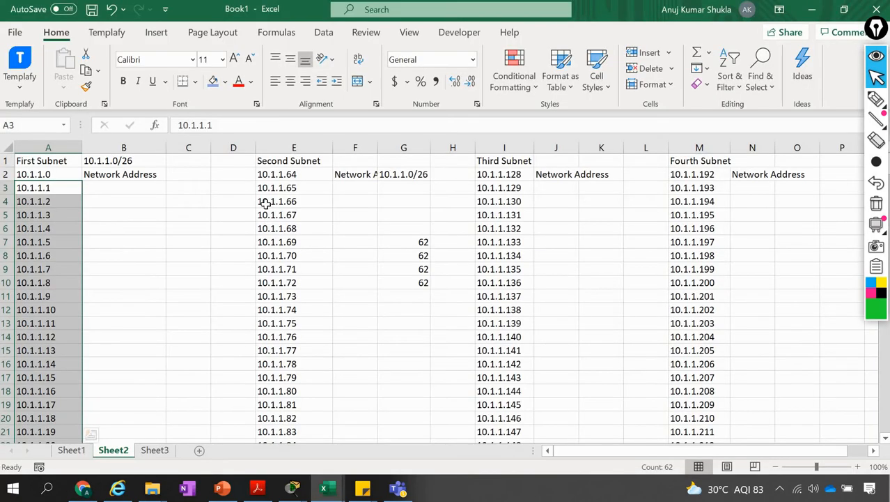
pyautogui.click(7, 175)
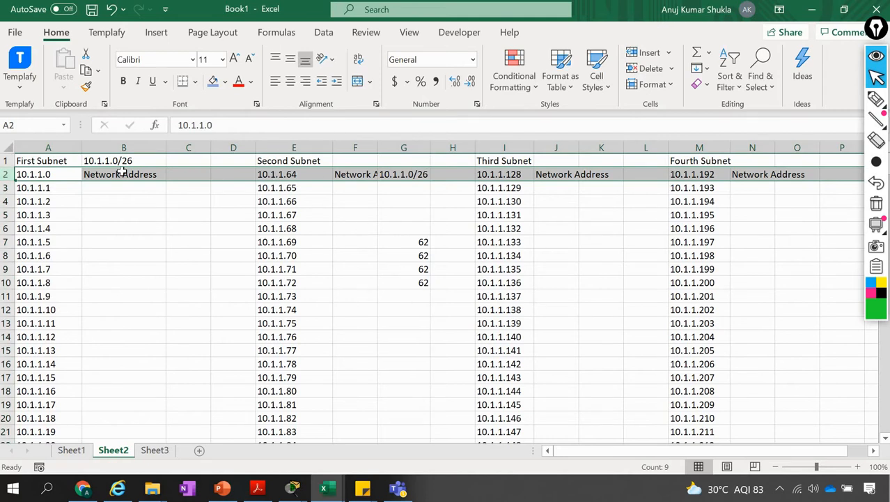
pyautogui.click(50, 175)
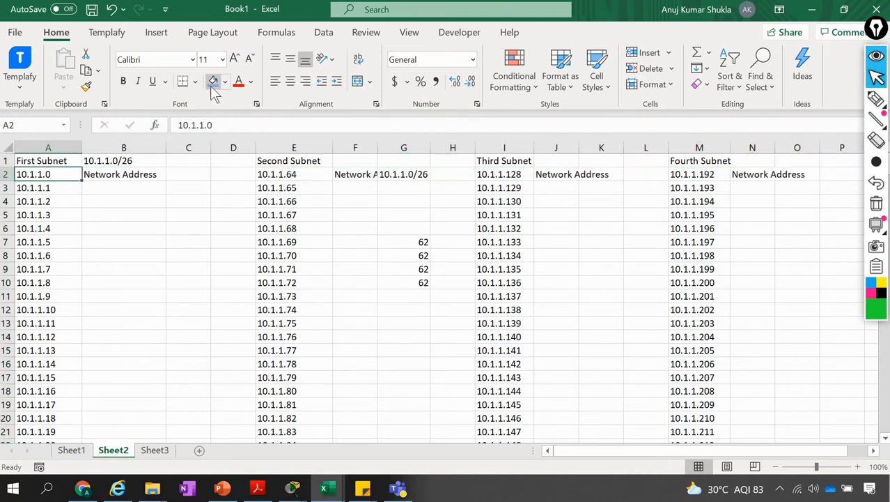
pyautogui.click(213, 80)
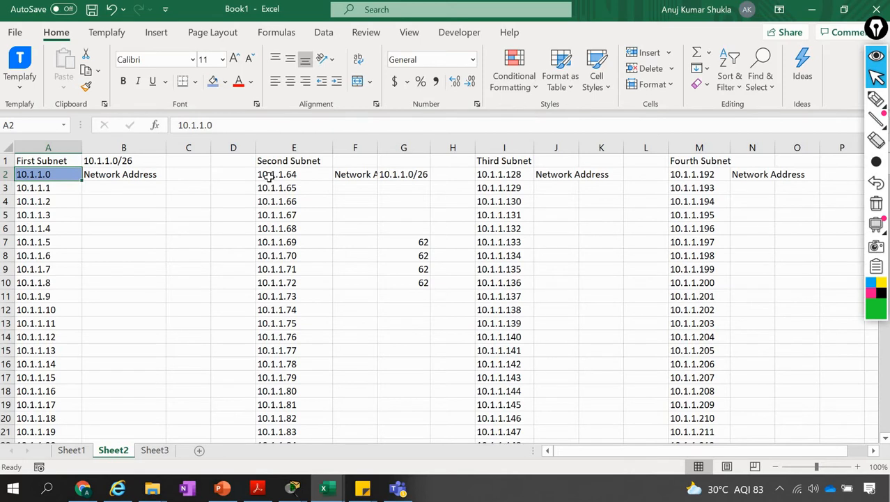
pyautogui.click(269, 176)
pyautogui.click(213, 81)
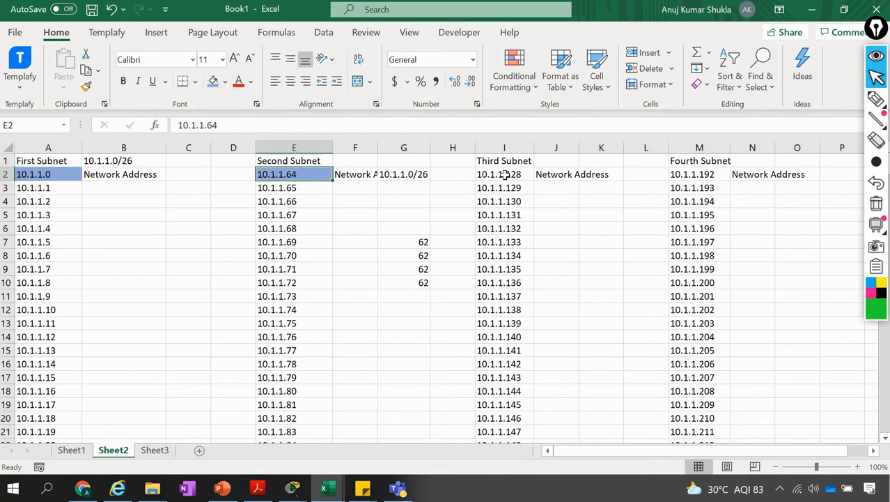
pyautogui.click(505, 175)
pyautogui.click(213, 81)
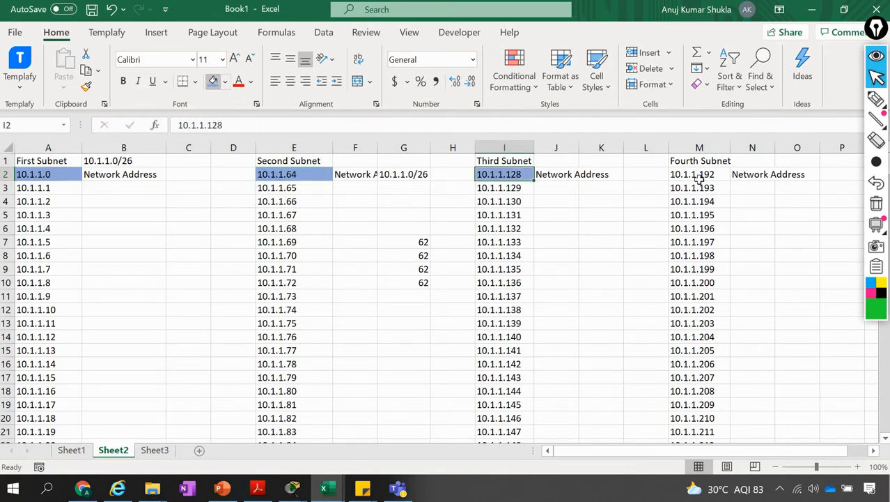
pyautogui.click(695, 174)
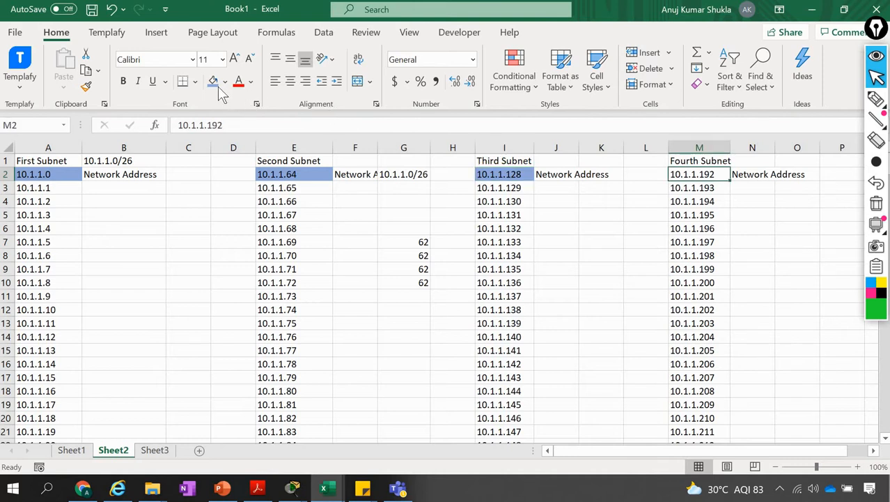
pyautogui.click(213, 81)
pyautogui.click(339, 232)
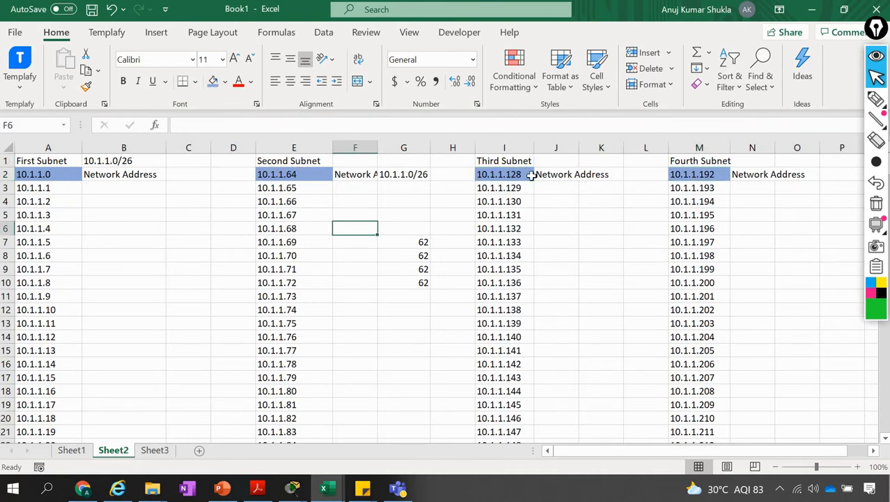
# Switch to the subnet calculator in Chrome, compare the four network addresses and highlight the second subnet's usable host range
pyautogui.hotkey('alt', 'Tab')
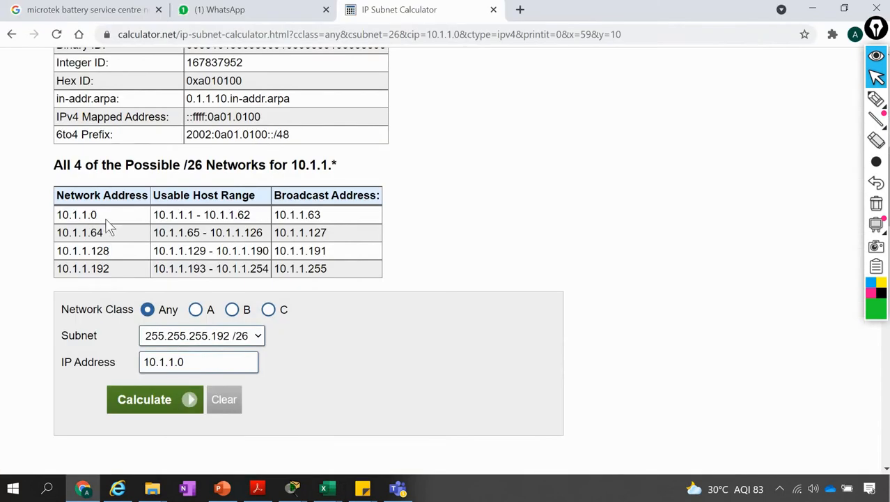
pyautogui.moveTo(97, 214); pyautogui.dragTo(98, 268)
pyautogui.click(260, 248)
pyautogui.moveTo(187, 233); pyautogui.dragTo(264, 236)
# Switch to Excel and select the second subnet's hosts from 10.1.1.65 to 10.1.1.126 to count them
pyautogui.hotkey('alt', 'Tab')
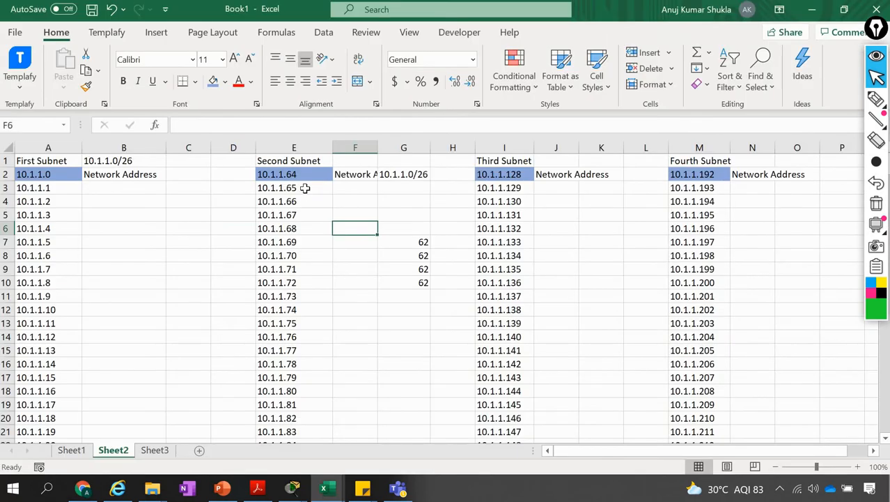
pyautogui.click(305, 188)
pyautogui.moveTo(306, 188)
pyautogui.mouseDown()
pyautogui.moveTo(305, 439)
pyautogui.moveTo(305, 187)
pyautogui.mouseUp()
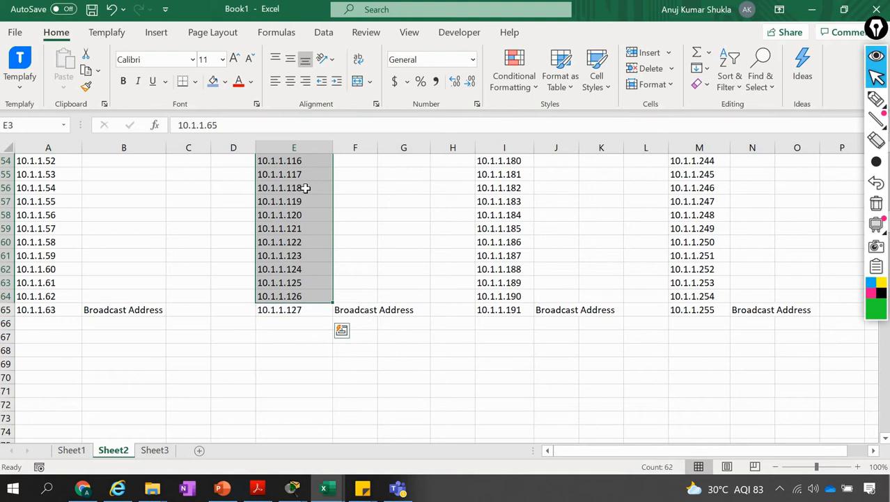
# Select the third subnet's hosts from 10.1.1.190 up to 10.1.1.129 to count them, and compare with the calculator's range table in Chrome
pyautogui.click(507, 294)
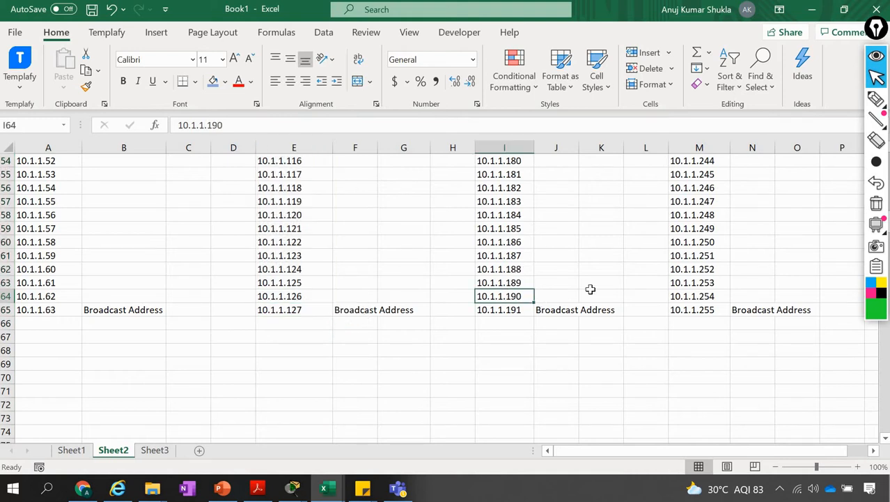
pyautogui.hotkey('shift', 'Up')
pyautogui.hotkey('shift', 'Up')
pyautogui.hotkey('shift', 'Up')
pyautogui.hotkey('shift', 'Up')
pyautogui.hotkey('shift', 'Up')
pyautogui.hotkey('shift', 'Up')
pyautogui.hotkey('shift', 'Up')
pyautogui.hotkey('shift', 'Up')
pyautogui.hotkey('shift', 'Up')
pyautogui.hotkey('shift', 'Up')
pyautogui.hotkey('shift', 'Up')
pyautogui.hotkey('shift', 'Up')
pyautogui.hotkey('shift', 'Up')
pyautogui.hotkey('shift', 'Up')
pyautogui.hotkey('shift', 'Up')
pyautogui.hotkey('shift', 'Up')
pyautogui.hotkey('shift', 'Up')
pyautogui.hotkey('shift', 'Up')
pyautogui.hotkey('shift', 'Up')
pyautogui.hotkey('shift', 'Up')
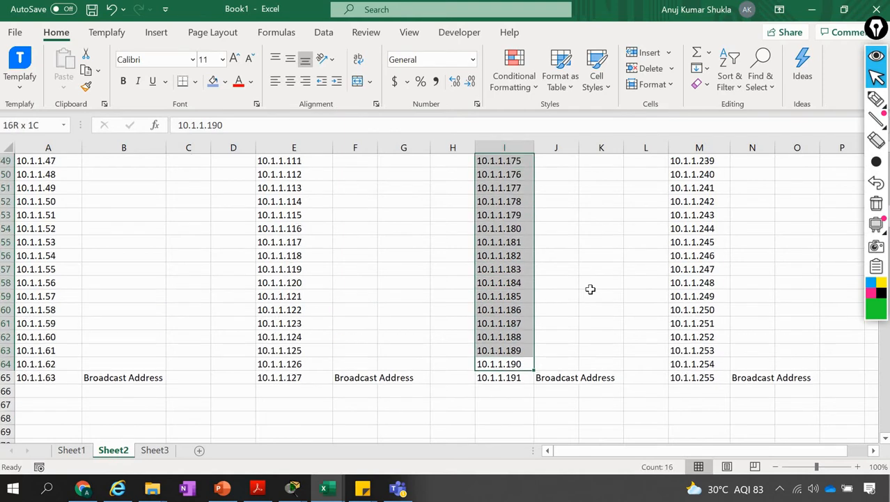
pyautogui.hotkey('shift', 'Up')
pyautogui.hotkey('shift', 'Up')
pyautogui.hotkey('shift', 'Up')
pyautogui.hotkey('shift', 'Up')
pyautogui.hotkey('shift', 'Up')
pyautogui.hotkey('shift', 'Up')
pyautogui.hotkey('shift', 'Up')
pyautogui.hotkey('shift', 'Up')
pyautogui.hotkey('shift', 'Up')
pyautogui.hotkey('shift', 'Up')
pyautogui.hotkey('shift', 'Up')
pyautogui.hotkey('shift', 'Up')
pyautogui.hotkey('shift', 'Up')
pyautogui.hotkey('shift', 'Up')
pyautogui.hotkey('shift', 'Up')
pyautogui.hotkey('shift', 'Up')
pyautogui.hotkey('shift', 'Up')
pyautogui.hotkey('shift', 'Up')
pyautogui.hotkey('shift', 'Up')
pyautogui.hotkey('shift', 'Up')
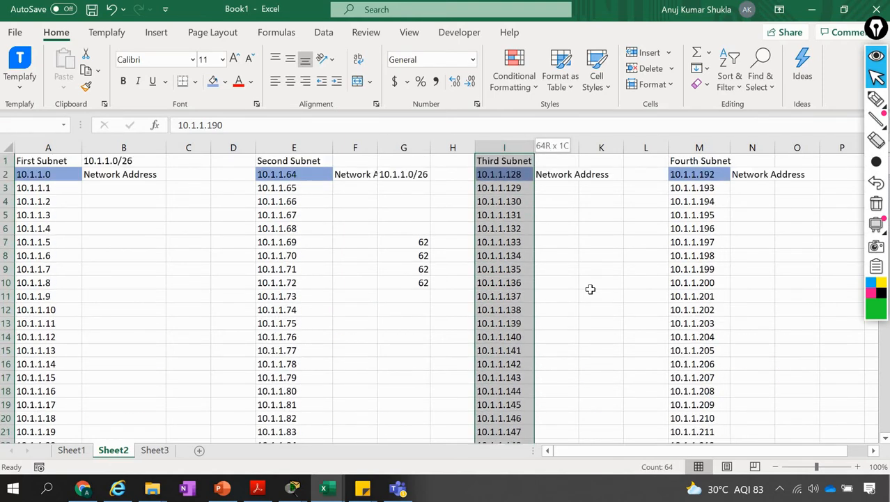
pyautogui.hotkey('shift', 'Down')
pyautogui.hotkey('shift', 'Down')
pyautogui.hotkey('shift', 'Down')
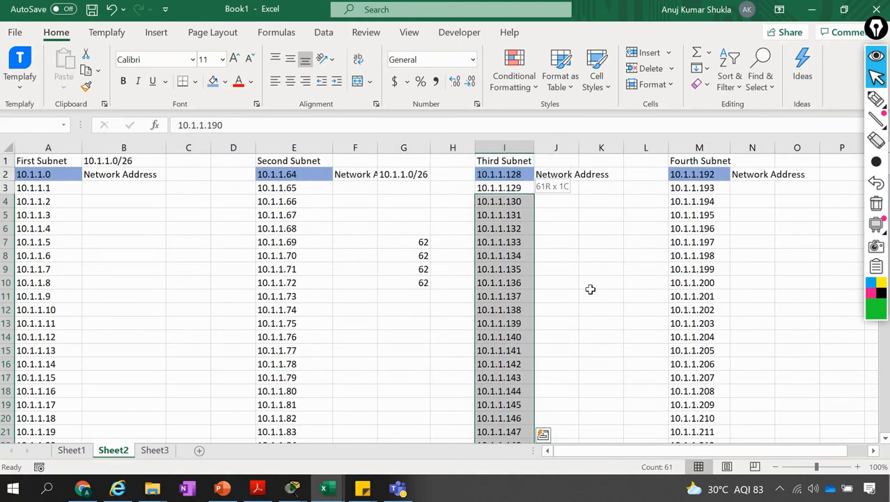
pyautogui.hotkey('shift', 'Up')
pyautogui.hotkey('alt', 'Tab')
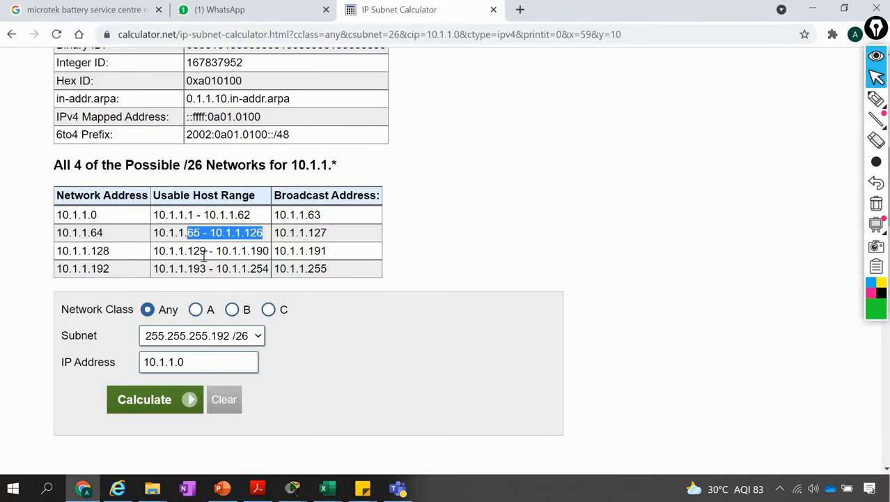
pyautogui.click(432, 246)
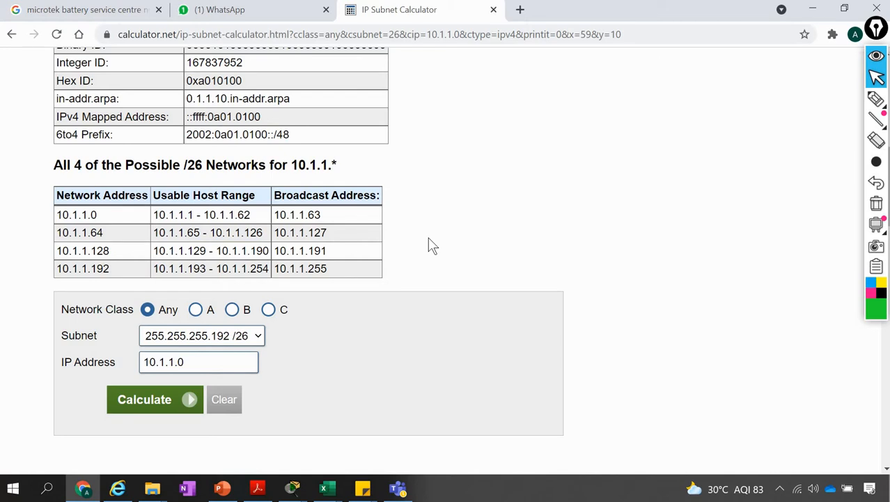
# Switch through Excel to Cisco Packet Tracer and examine the /30 addressing on the links between the routers
pyautogui.hotkey('alt', 'Tab')
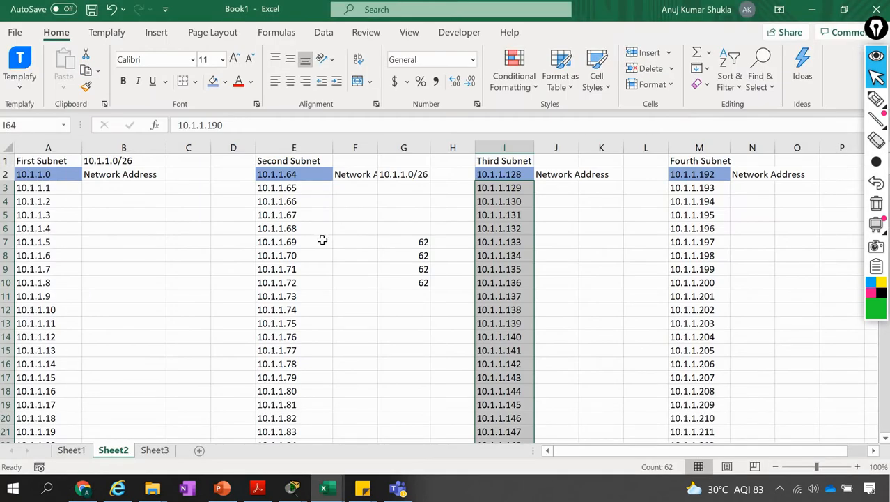
pyautogui.click(323, 240)
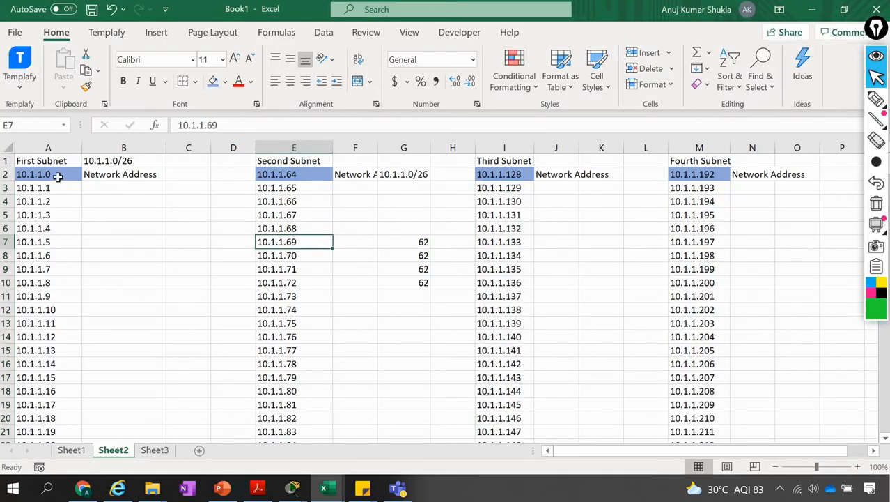
pyautogui.click(59, 177)
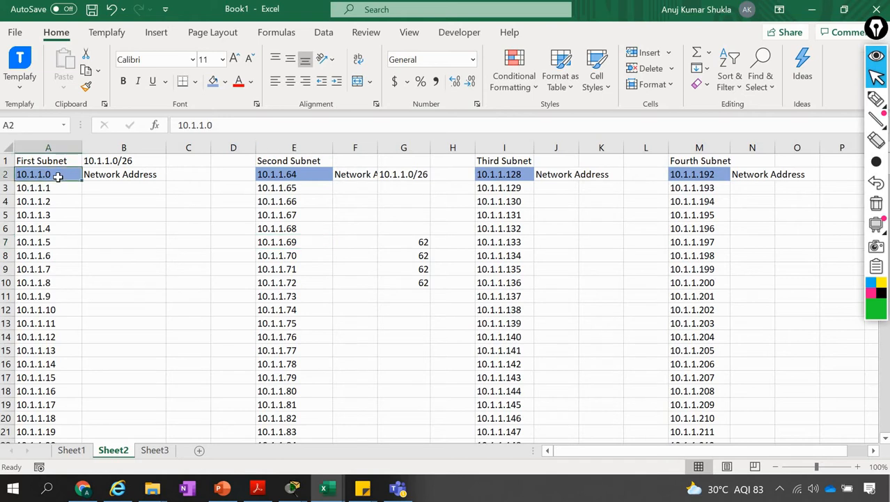
pyautogui.press('Up')
pyautogui.press('Down')
pyautogui.hotkey('alt', 'Tab')
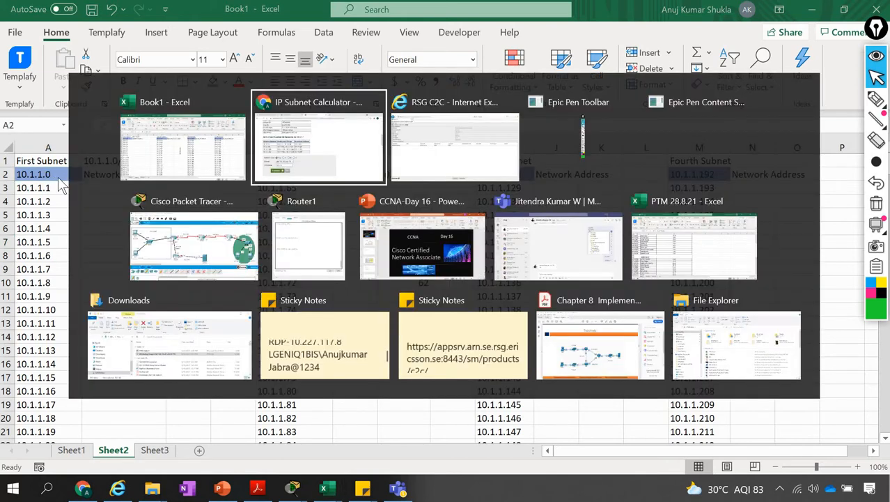
pyautogui.hotkey('alt', 'Down')
pyautogui.hotkey('alt', 'Left')
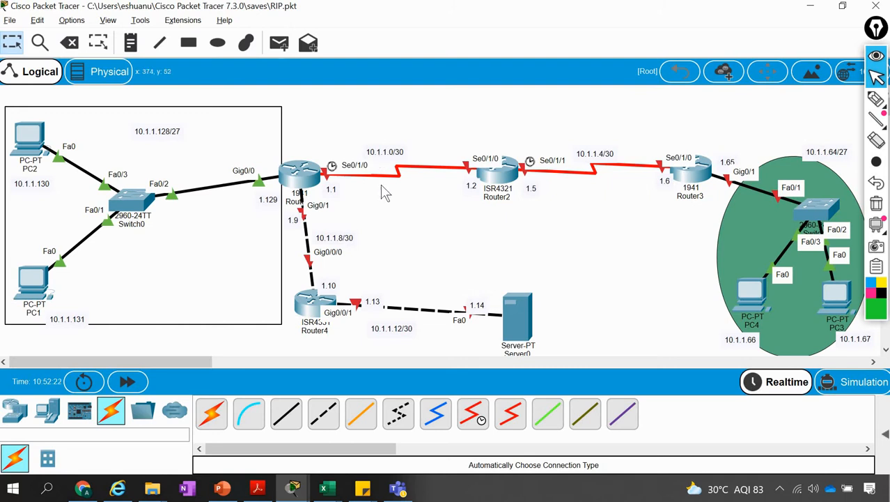
# Switch to the subnet calculator in Chrome and calculate 10.1.1.0 with subnet 255.255.255.252 /30
pyautogui.hotkey('alt', 'Tab')
pyautogui.hotkey('alt', 'Tab')
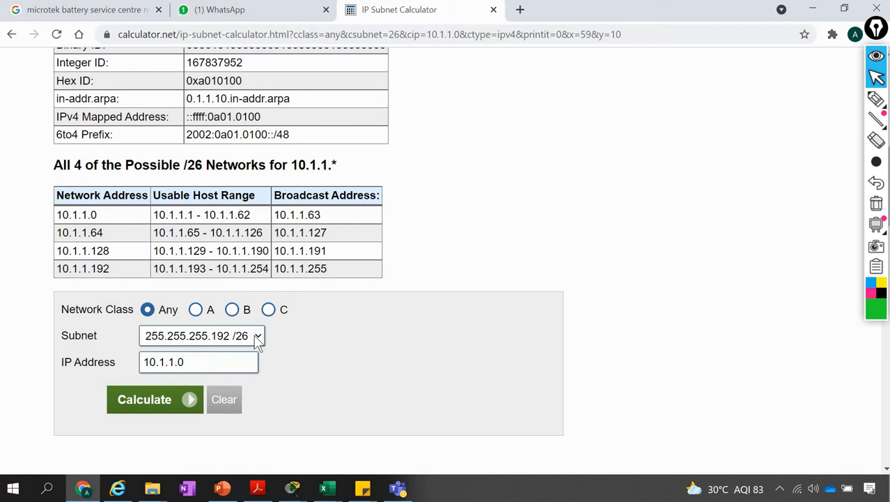
pyautogui.click(256, 338)
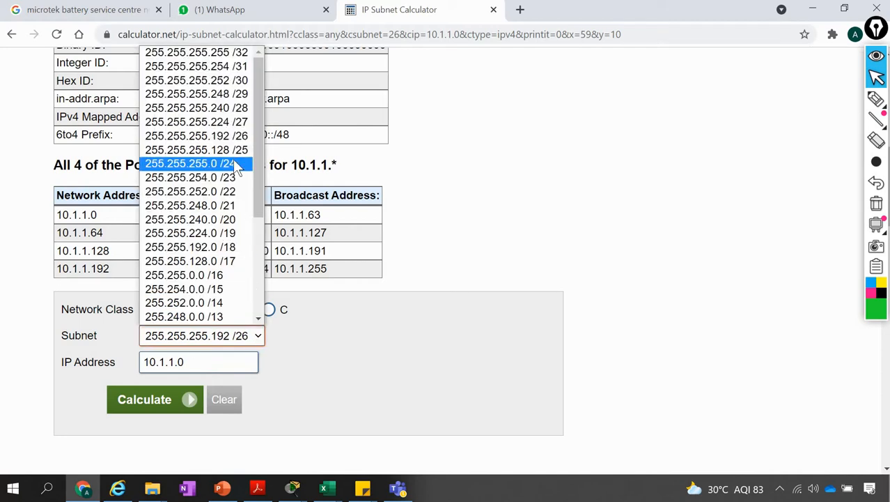
pyautogui.click(230, 79)
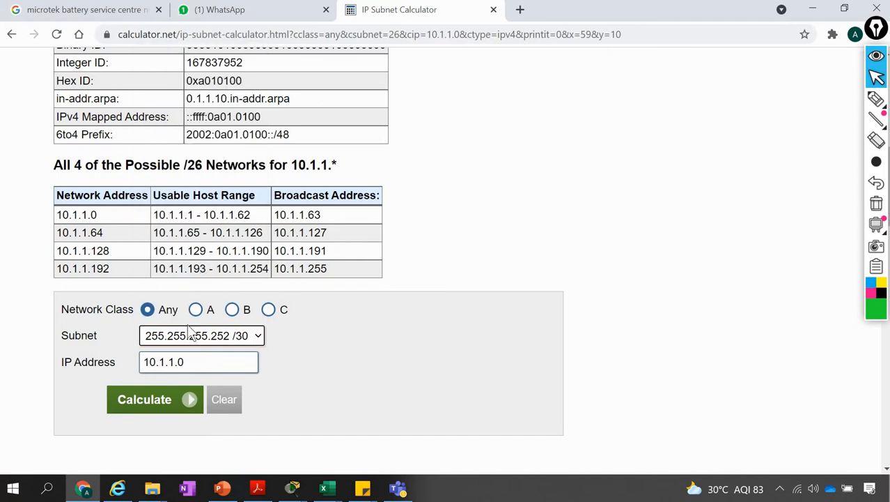
pyautogui.click(146, 403)
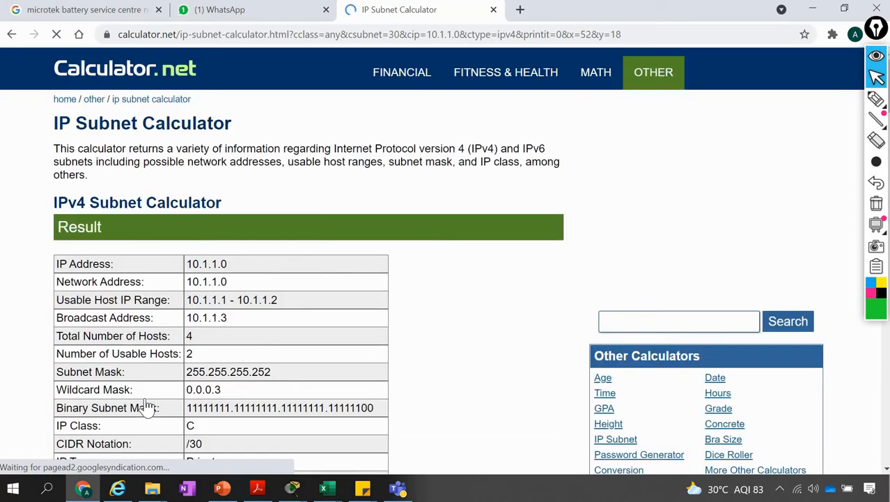
# Examine the calculator's /30 network table, highlight its heading, and check the number of usable hosts in the result
pyautogui.scroll(-2, 431, 324)
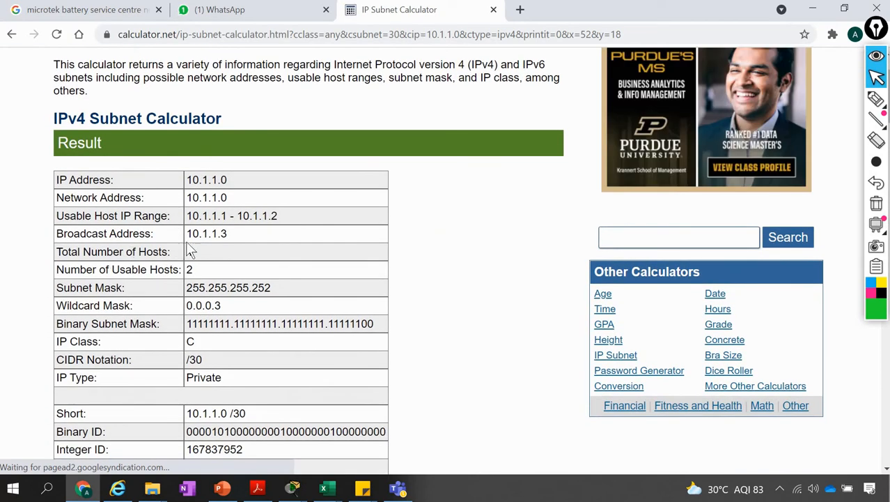
pyautogui.scroll(-20, 172, 366)
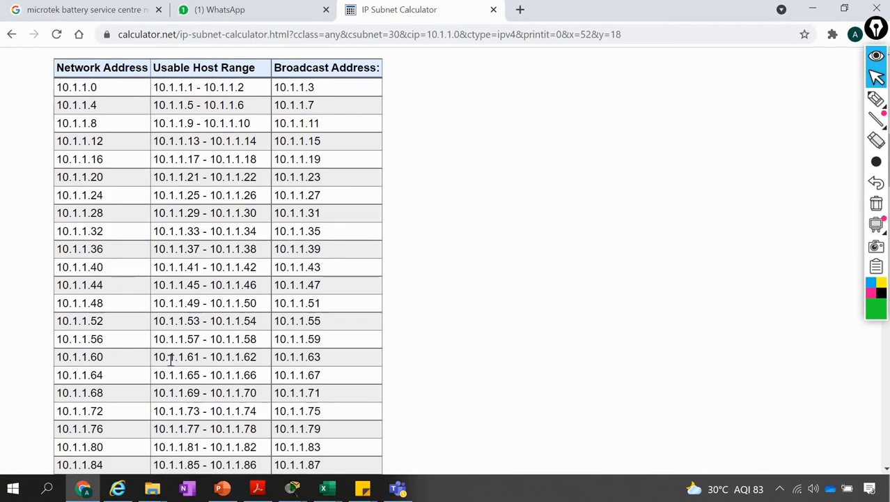
pyautogui.scroll(-3, 170, 360)
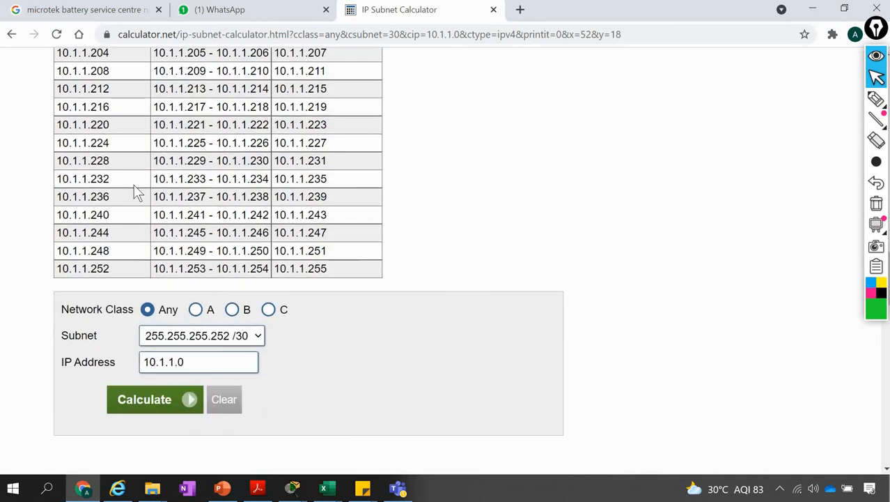
pyautogui.scroll(6, 135, 186)
pyautogui.scroll(4, 137, 191)
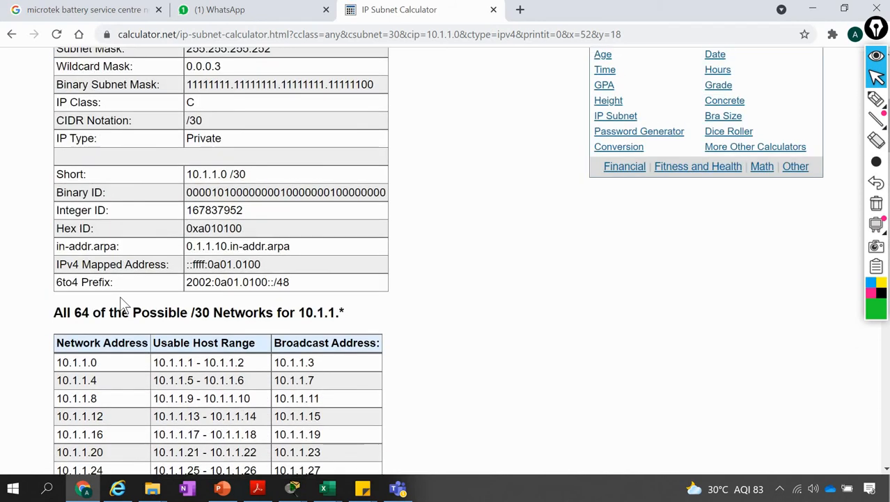
pyautogui.moveTo(92, 315); pyautogui.dragTo(194, 313)
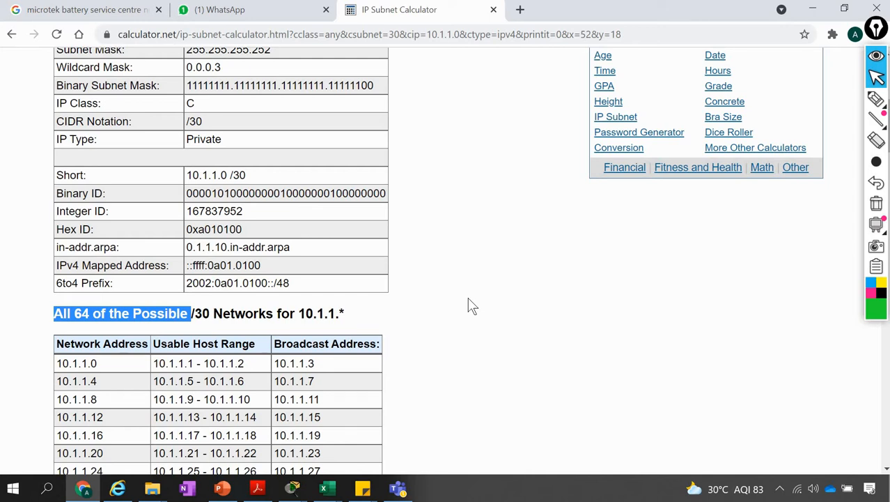
pyautogui.scroll(3, 291, 279)
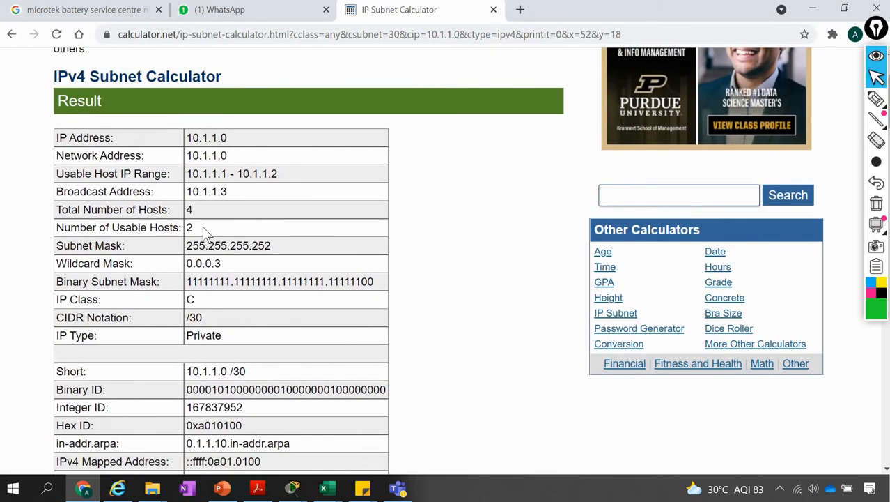
pyautogui.moveTo(188, 233); pyautogui.dragTo(199, 233)
# Switch to Excel and change the first subnet's prefix entry in cell B1 to 10.1.1.0/30
pyautogui.hotkey('alt', 'Tab')
pyautogui.hotkey('alt', 'Tab')
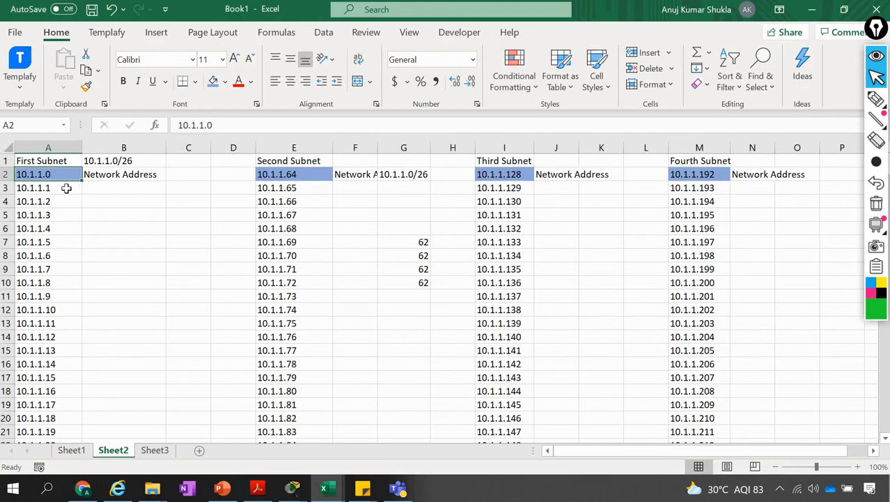
pyautogui.click(66, 187)
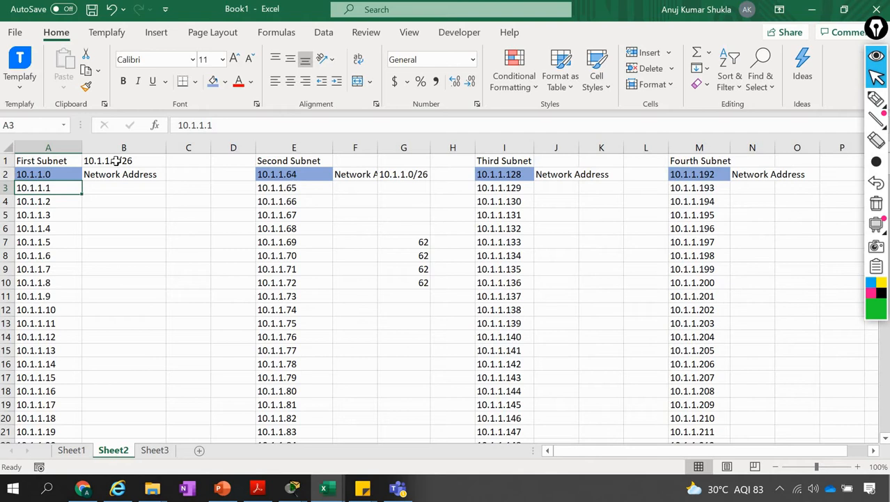
pyautogui.click(115, 161)
pyautogui.click(238, 126)
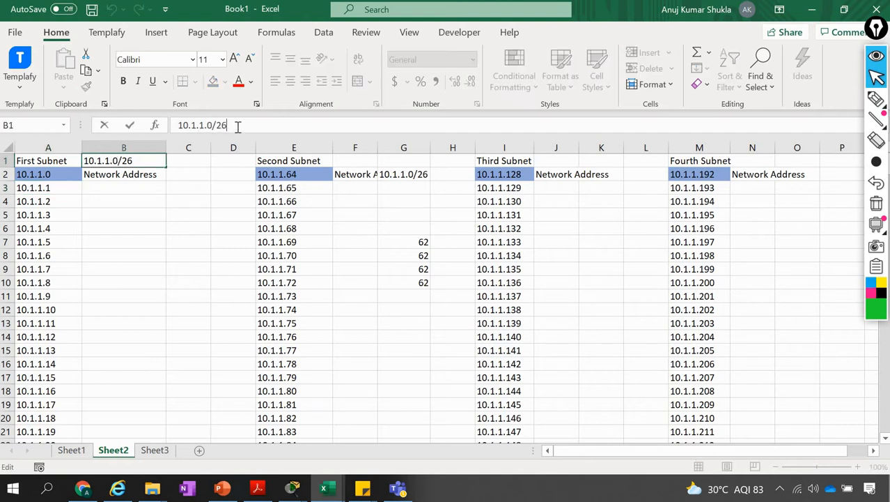
pyautogui.press('BackSpace')
pyautogui.write('30')
pyautogui.press('Return')
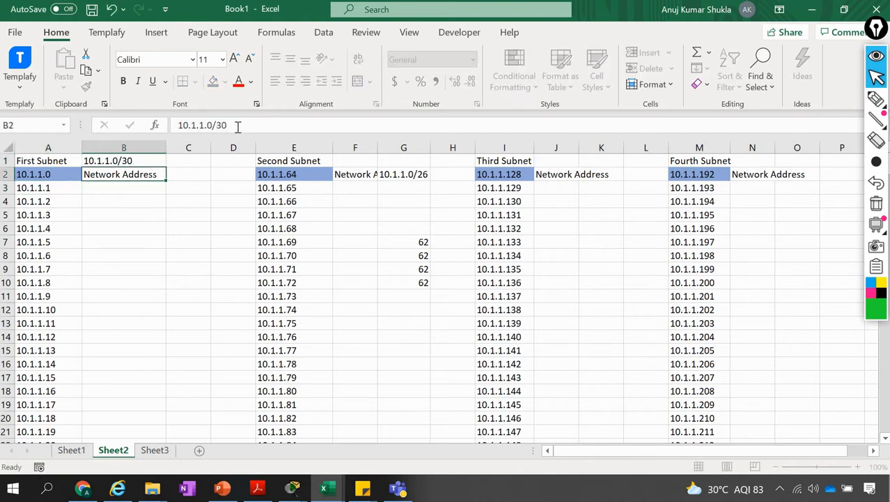
# Clear the fill of A2 and fill the first /30 block, A2:A5 (10.1.1.0 to 10.1.1.3), with yellow
pyautogui.click(64, 175)
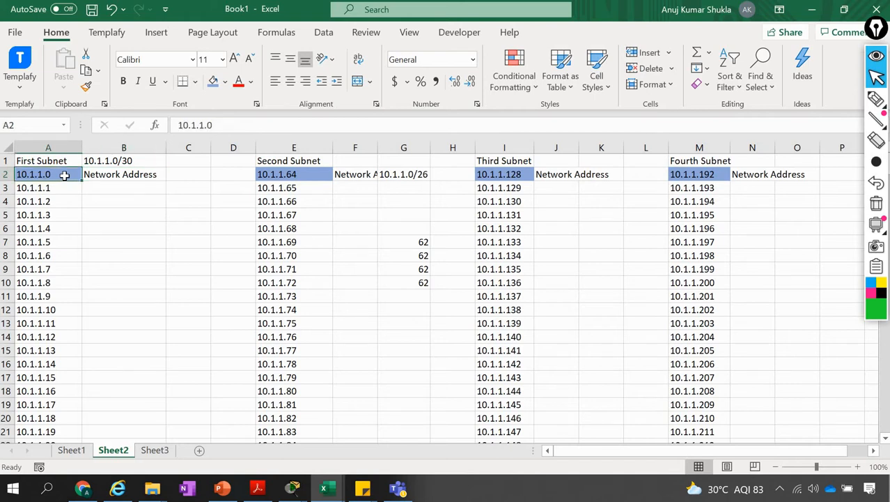
pyautogui.click(225, 81)
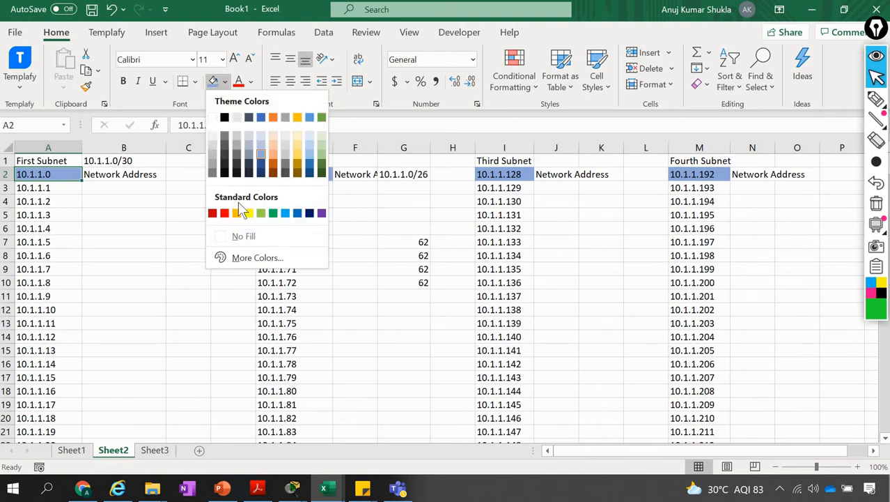
pyautogui.click(253, 236)
pyautogui.hotkey('shift', 'Down')
pyautogui.hotkey('shift', 'Down')
pyautogui.hotkey('shift', 'Down')
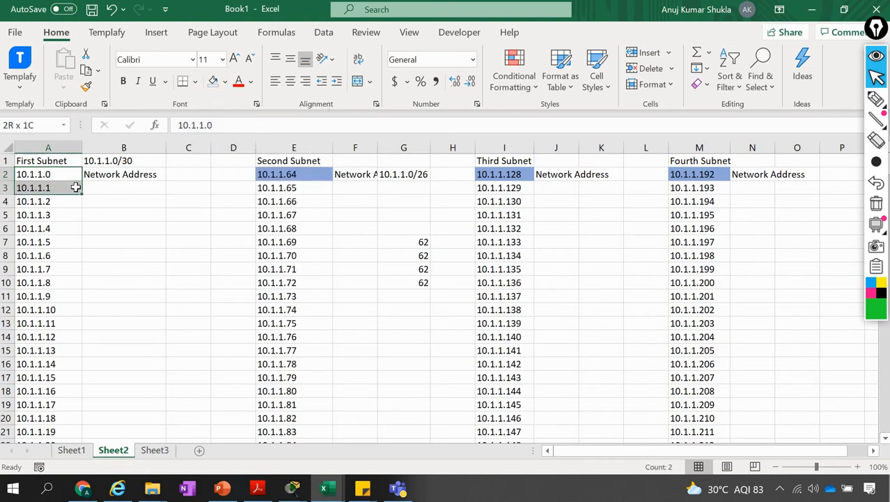
pyautogui.click(225, 81)
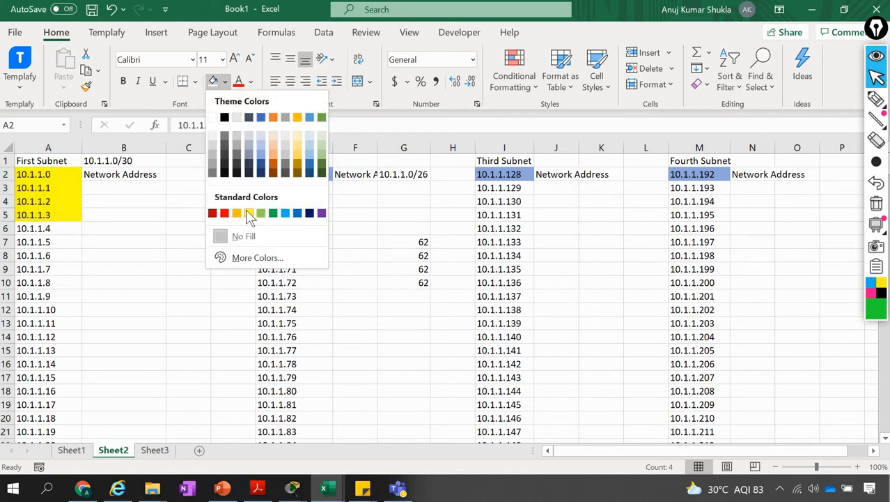
pyautogui.click(248, 213)
# Label 10.1.1.3 as "Broadcast Address" in cell B5
pyautogui.click(102, 218)
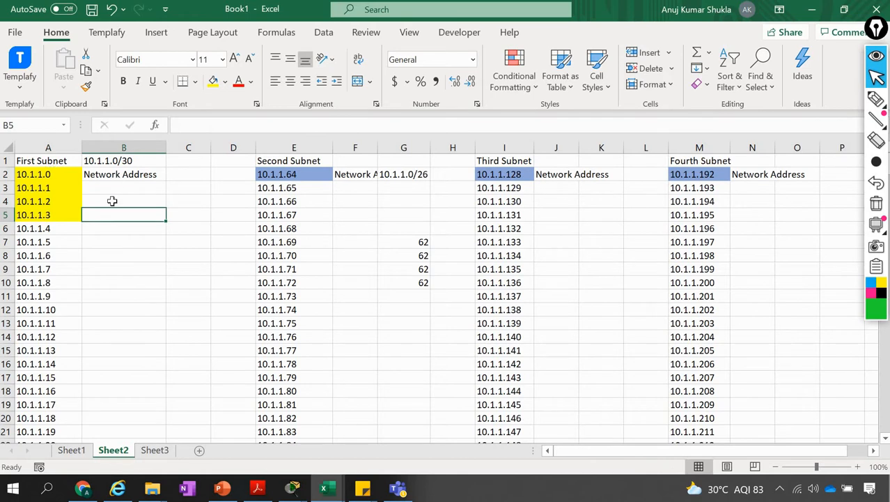
pyautogui.write('Broadcast Address')
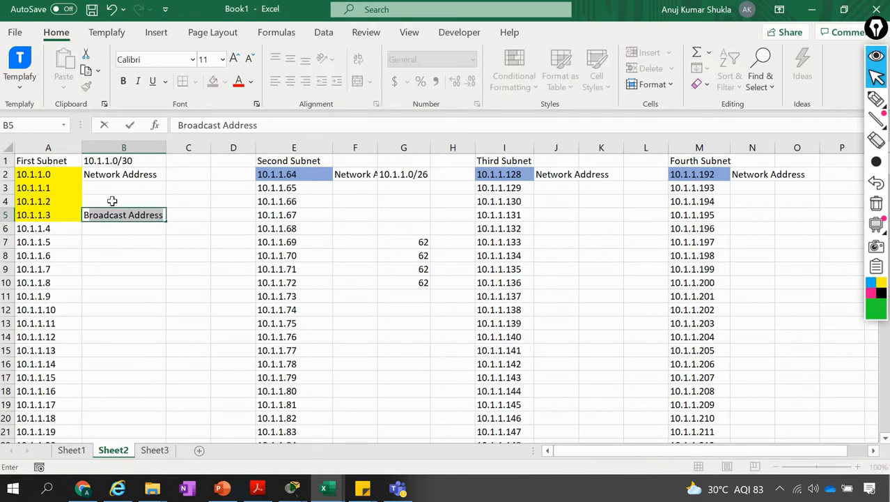
pyautogui.press('Return')
# Fill the second /30 block, A6:A9 (10.1.1.4 to 10.1.1.7), with light blue and enter "Network Address" in B6
pyautogui.moveTo(44, 229); pyautogui.dragTo(49, 271)
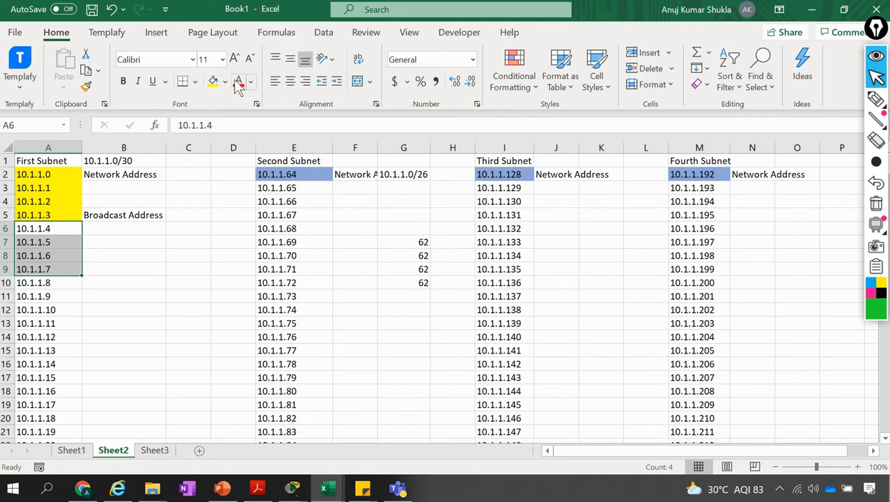
pyautogui.click(225, 81)
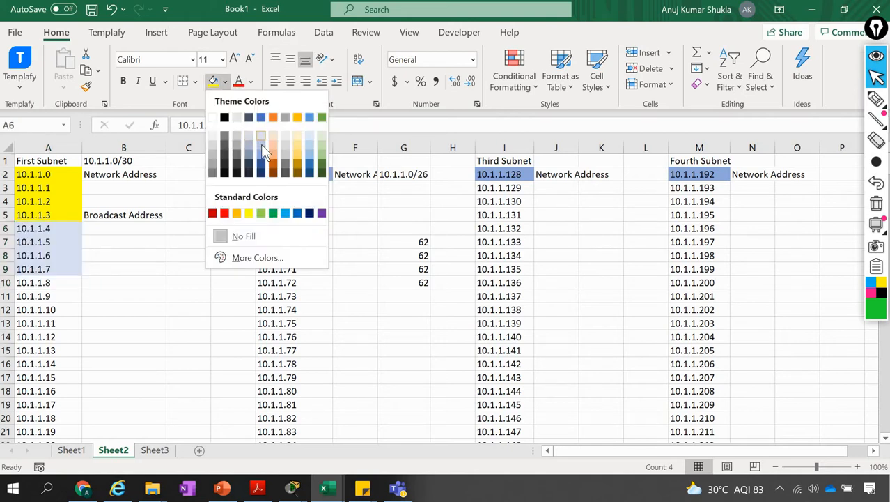
pyautogui.click(259, 143)
pyautogui.click(106, 228)
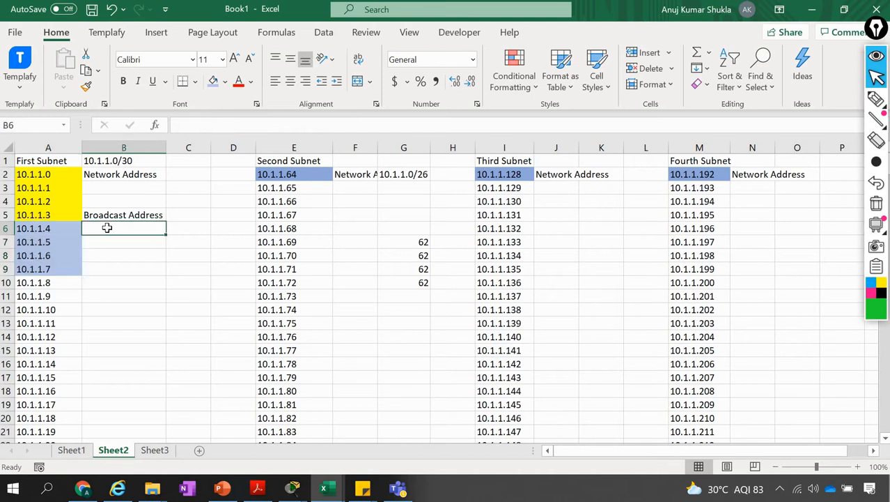
pyautogui.write('Network Address')
pyautogui.press('Return')
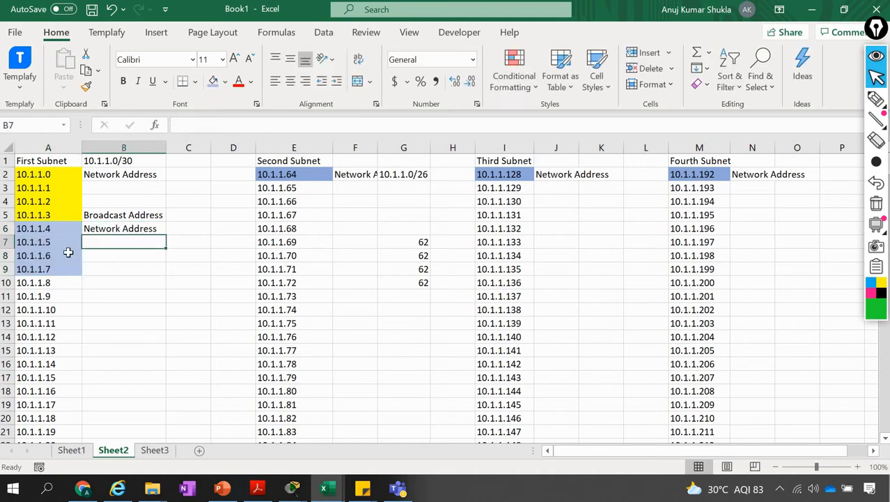
# Fill the third /30 block, A10:A13 (10.1.1.8 to 10.1.1.11), with yellow
pyautogui.click(43, 281)
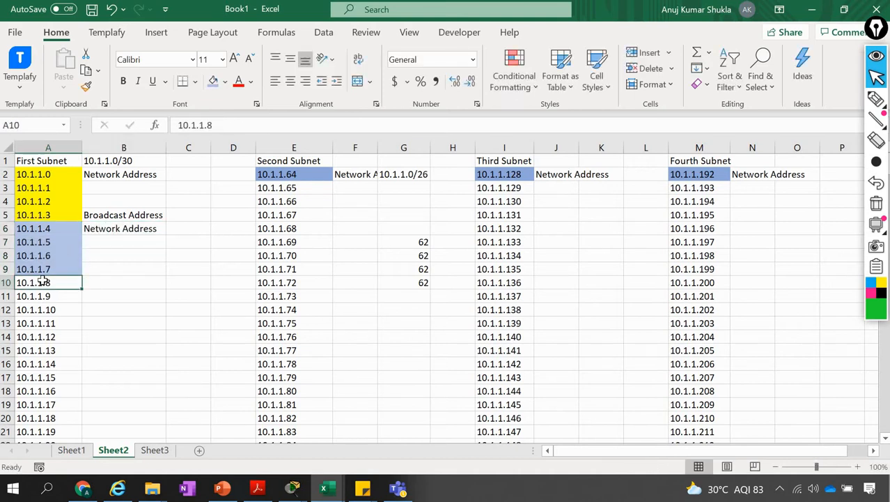
pyautogui.hotkey('shift', 'Down')
pyautogui.hotkey('shift', 'Down')
pyautogui.hotkey('shift', 'Down')
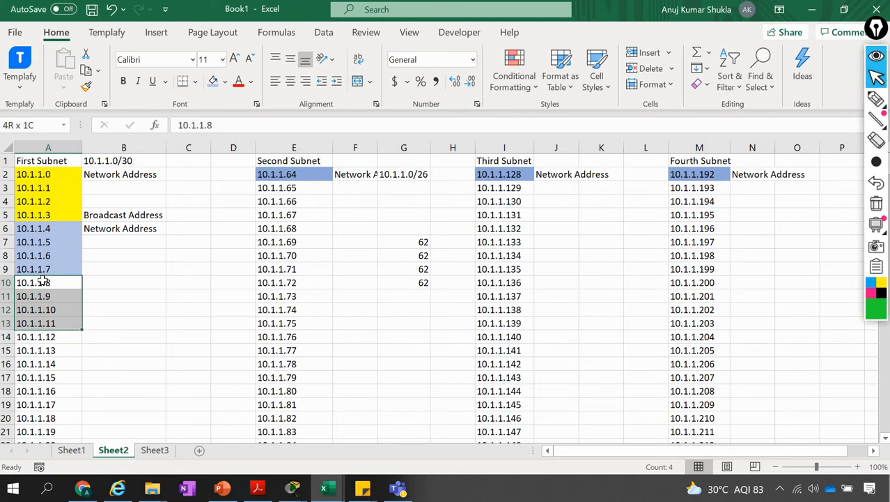
pyautogui.click(226, 89)
pyautogui.click(246, 211)
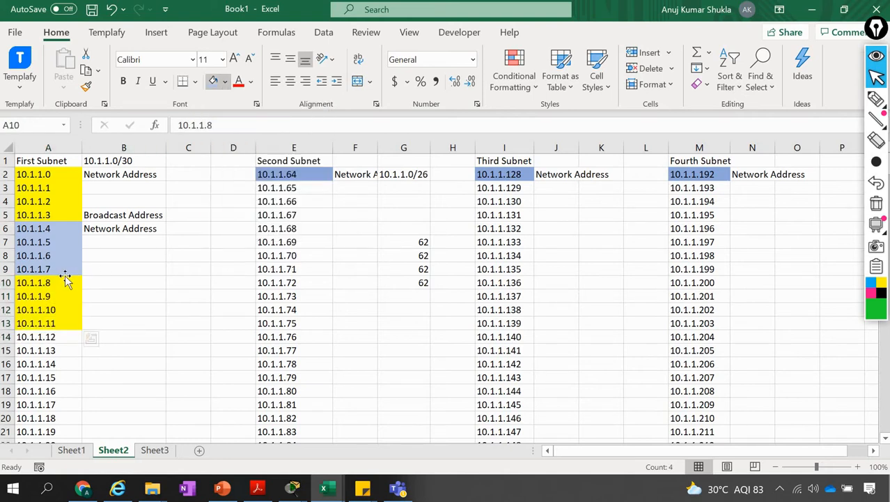
# Enter "Broadcast Address" in B9 beside 10.1.1.7 and "Network Address" in B10 beside 10.1.1.8
pyautogui.click(104, 272)
pyautogui.write('Broadcast Address')
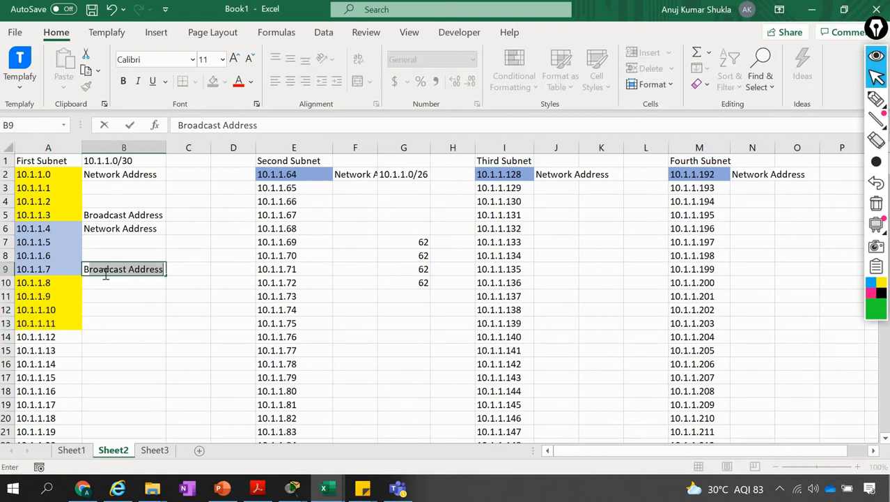
pyautogui.press('Return')
pyautogui.write('Network Address')
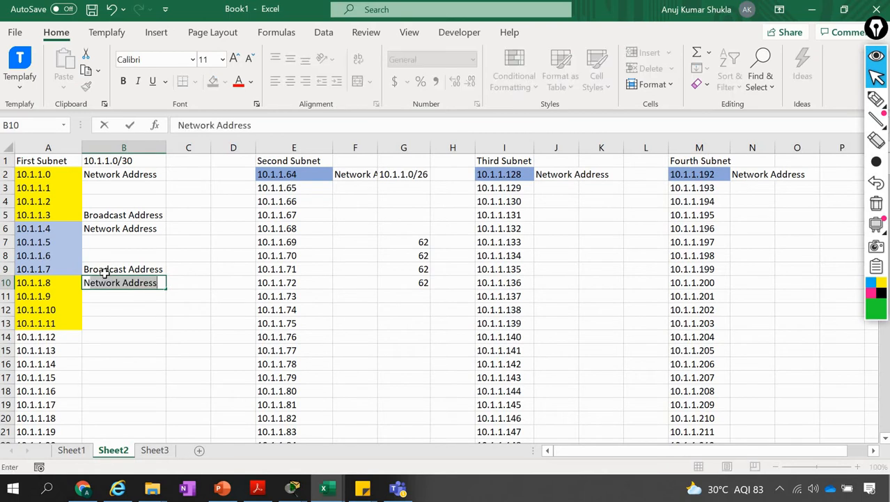
pyautogui.press('Return')
pyautogui.press('Down')
pyautogui.press('Down')
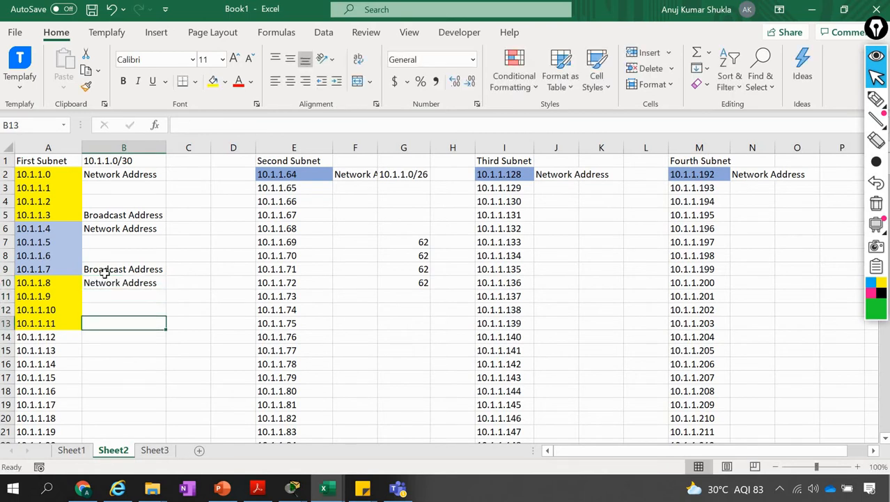
# Enter "Broadcast Address" in B13 beside 10.1.1.11
pyautogui.write('Broadcast Address')
pyautogui.press('Return')
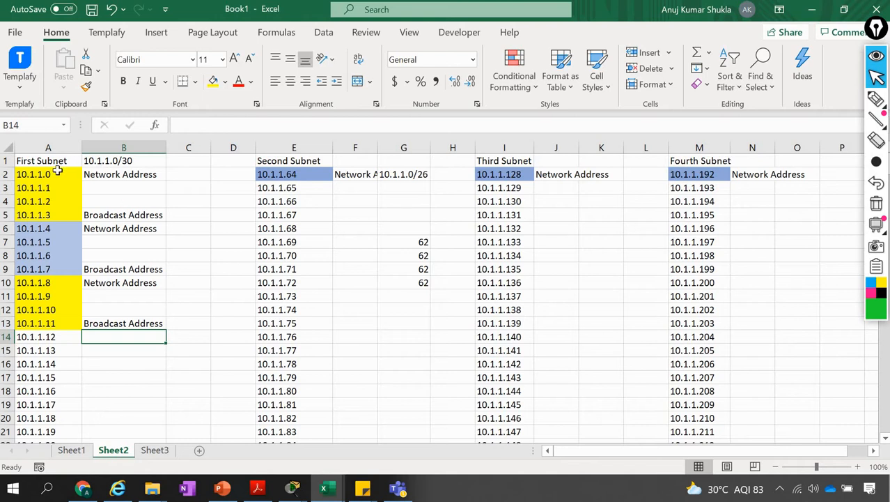
# Examine the first /30 block A2:A5, its usable hosts A3:A4, its first and last addresses, and the second block A6:A9
pyautogui.moveTo(54, 177); pyautogui.dragTo(51, 216)
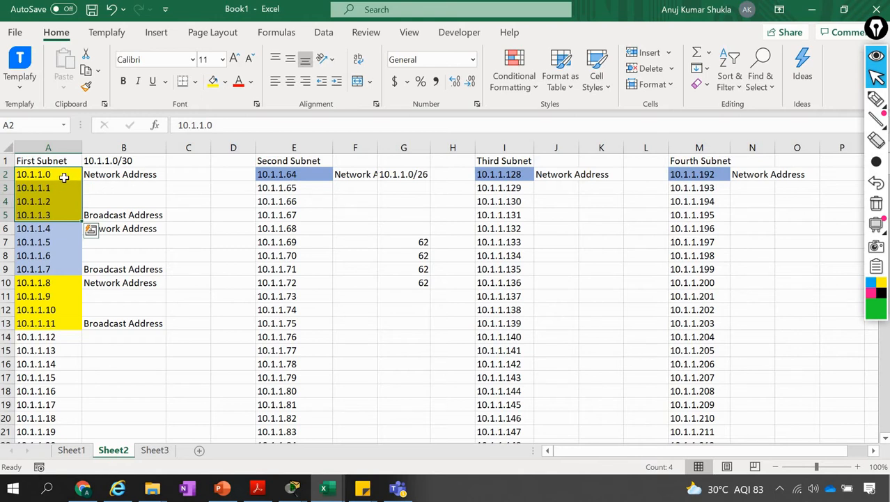
pyautogui.moveTo(53, 188)
pyautogui.mouseDown()
pyautogui.moveTo(56, 207)
pyautogui.moveTo(51, 201)
pyautogui.mouseUp()
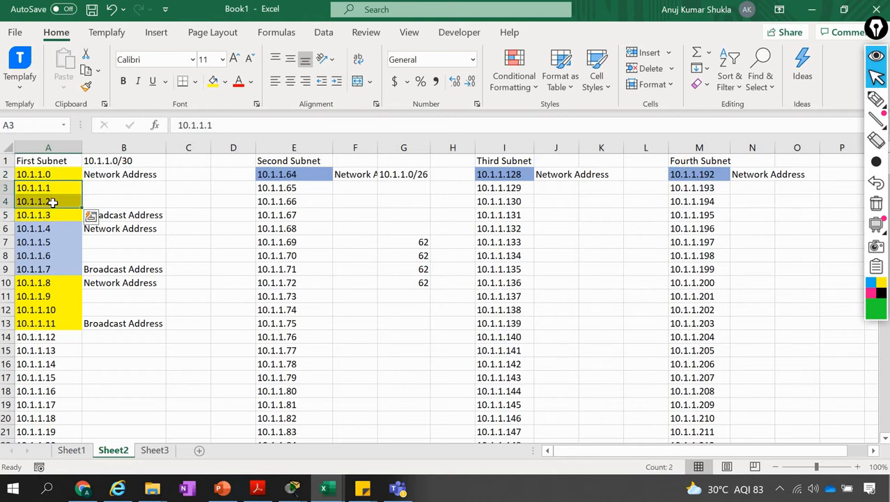
pyautogui.click(70, 173)
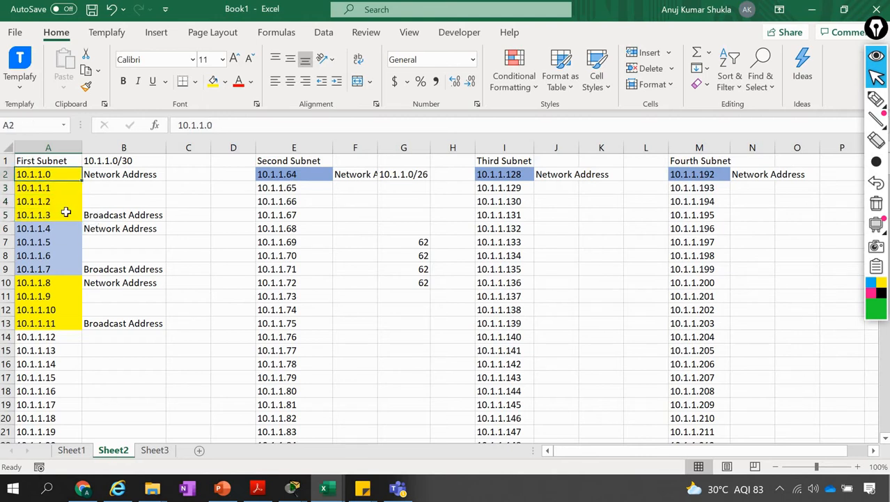
pyautogui.click(66, 215)
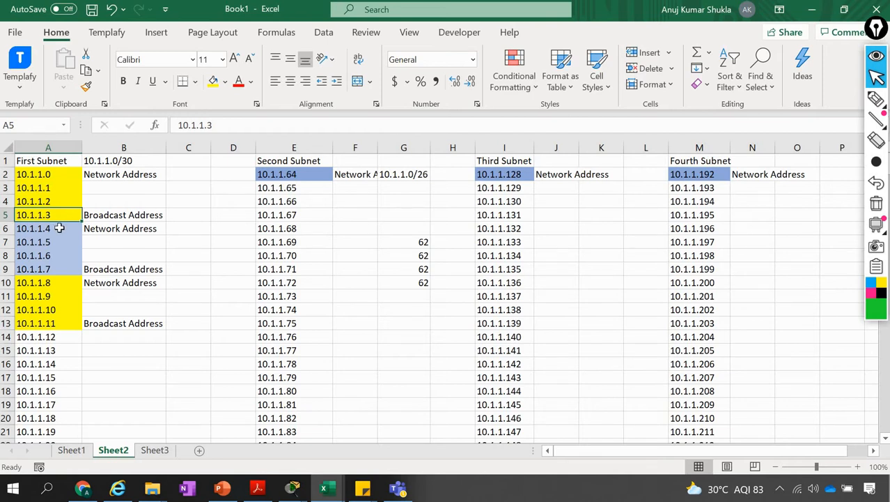
pyautogui.click(59, 228)
pyautogui.hotkey('shift', 'Down')
pyautogui.hotkey('shift', 'Down')
pyautogui.hotkey('shift', 'Down')
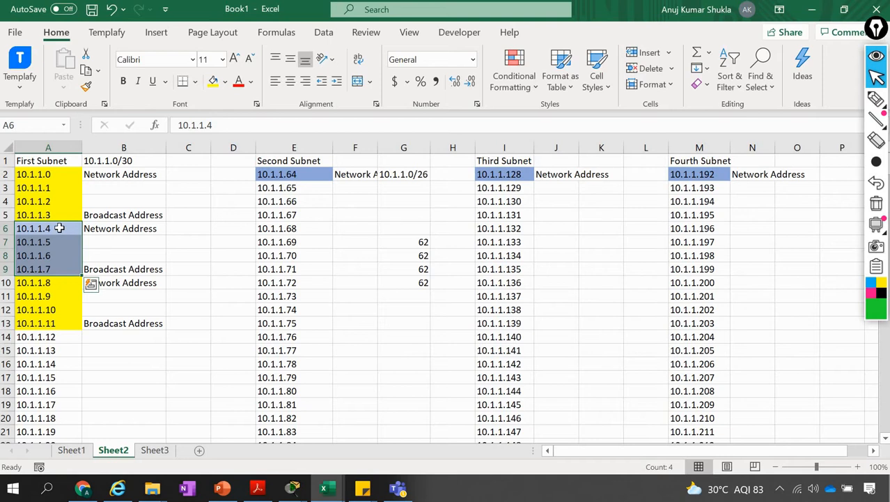
# Fill the fourth /30 block, A14:A17 (10.1.1.12 to 10.1.1.15), with light blue
pyautogui.click(55, 338)
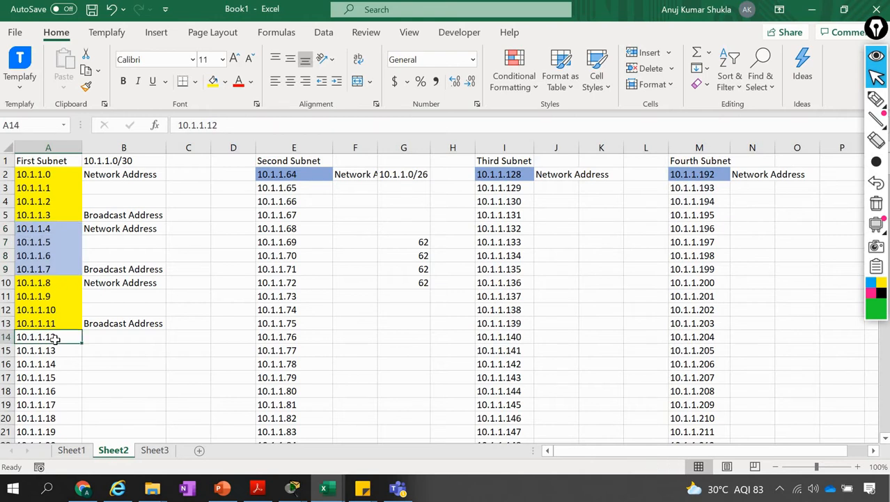
pyautogui.hotkey('shift', 'Down')
pyautogui.hotkey('shift', 'Down')
pyautogui.hotkey('shift', 'Down')
pyautogui.hotkey('shift', 'Up')
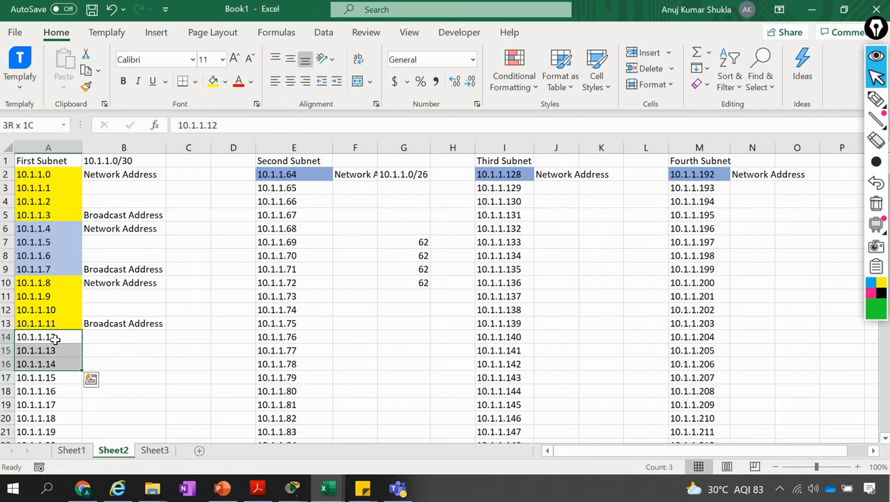
pyautogui.hotkey('shift', 'Down')
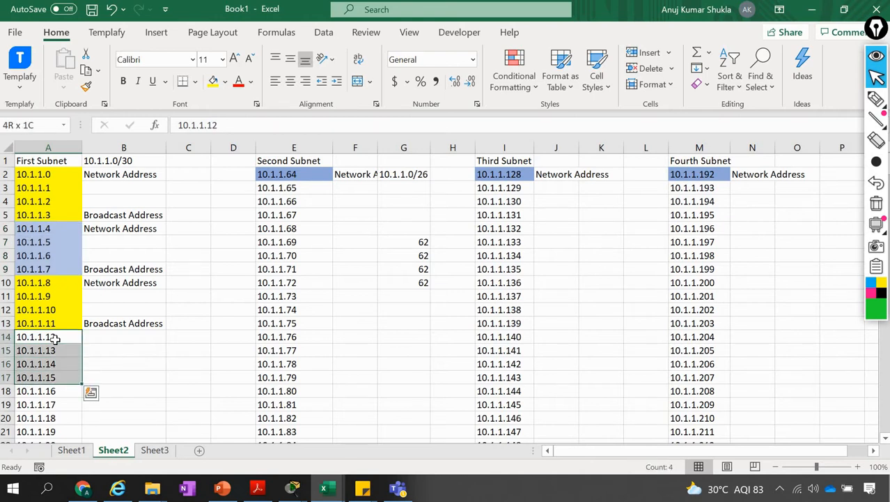
pyautogui.click(225, 81)
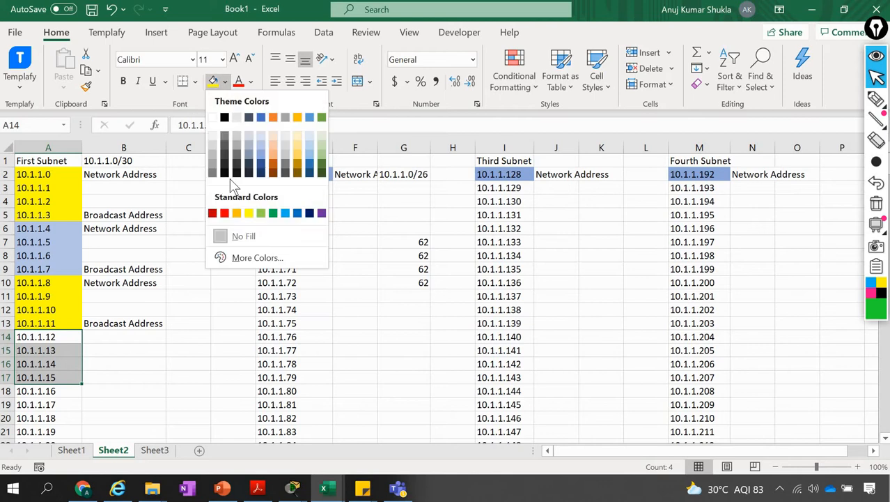
pyautogui.click(261, 145)
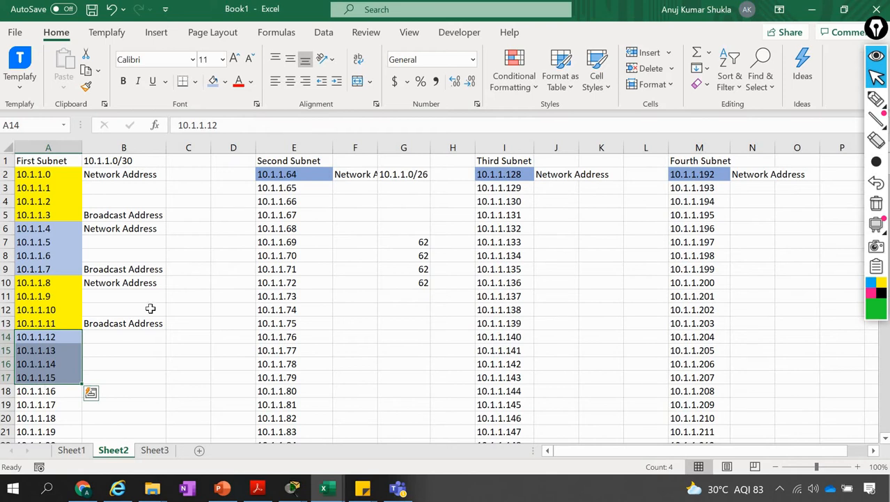
# Copy the yellow formatting of A10:A13 onto A18:A21 and the light blue formatting of A14:A17 onto A22:A25
pyautogui.scroll(-3, 149, 308)
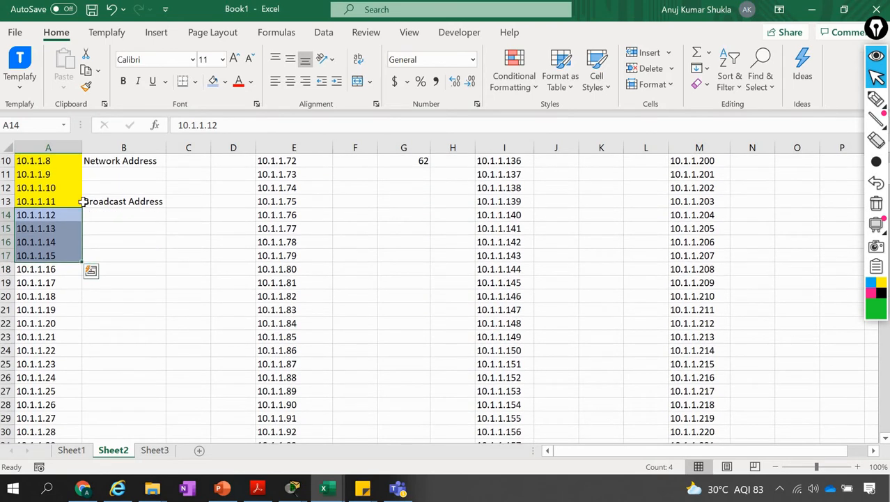
pyautogui.scroll(1, 82, 202)
pyautogui.moveTo(65, 212); pyautogui.dragTo(65, 253)
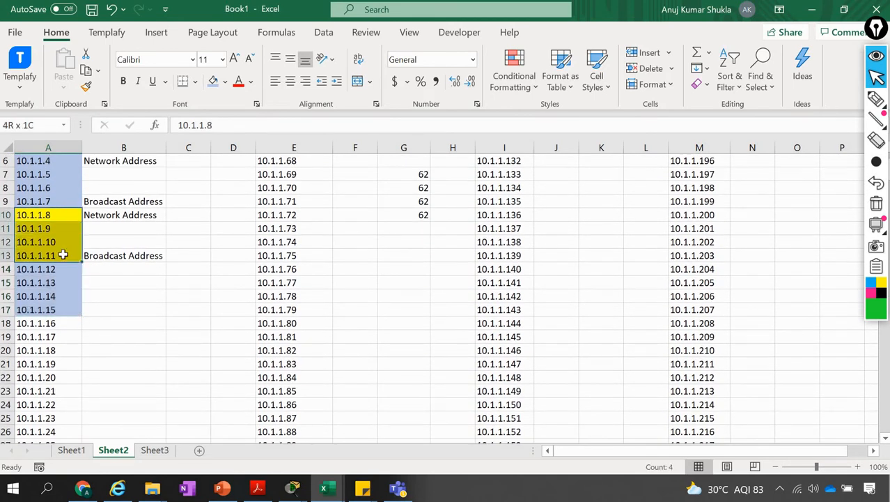
pyautogui.click(86, 86)
pyautogui.moveTo(42, 324); pyautogui.dragTo(42, 364)
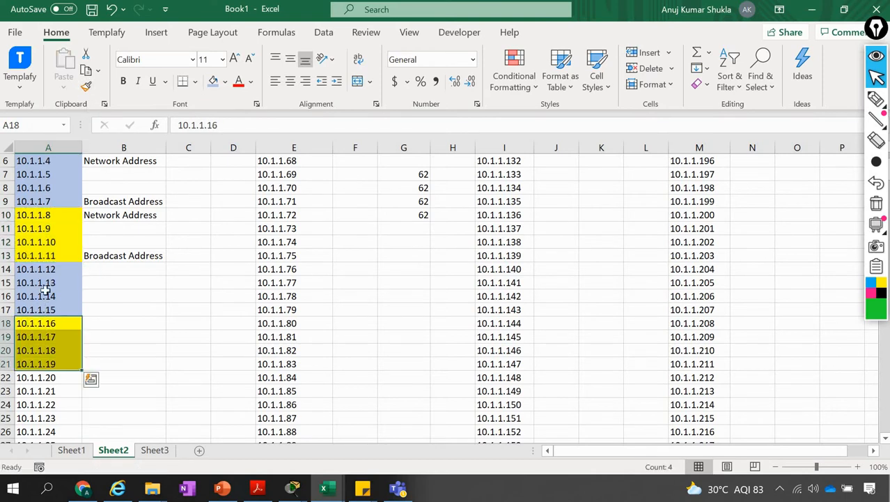
pyautogui.moveTo(47, 269); pyautogui.dragTo(46, 311)
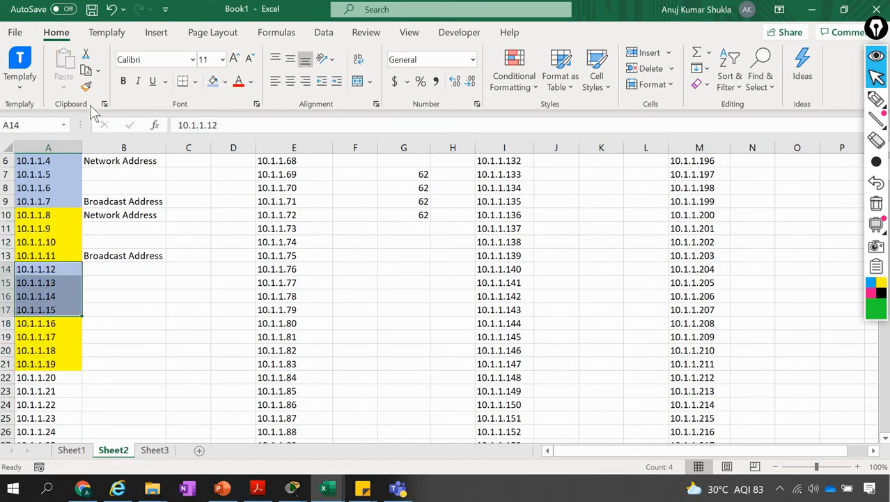
pyautogui.click(86, 86)
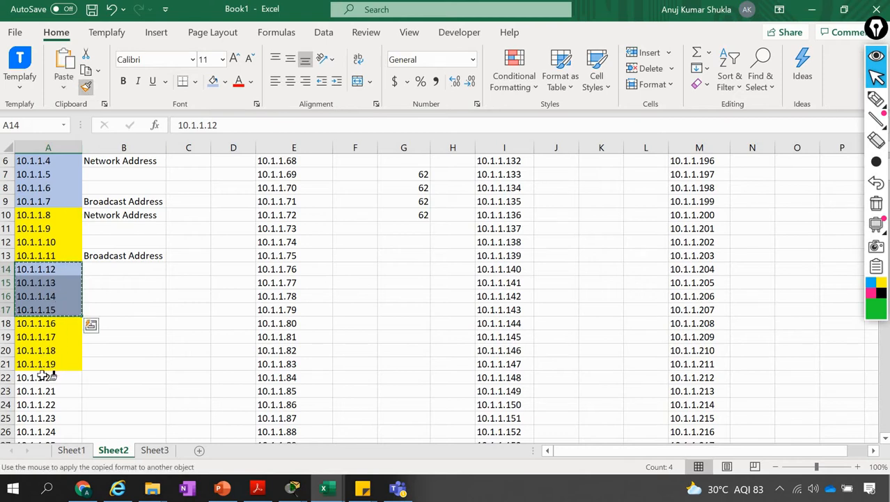
pyautogui.moveTo(42, 377); pyautogui.dragTo(42, 418)
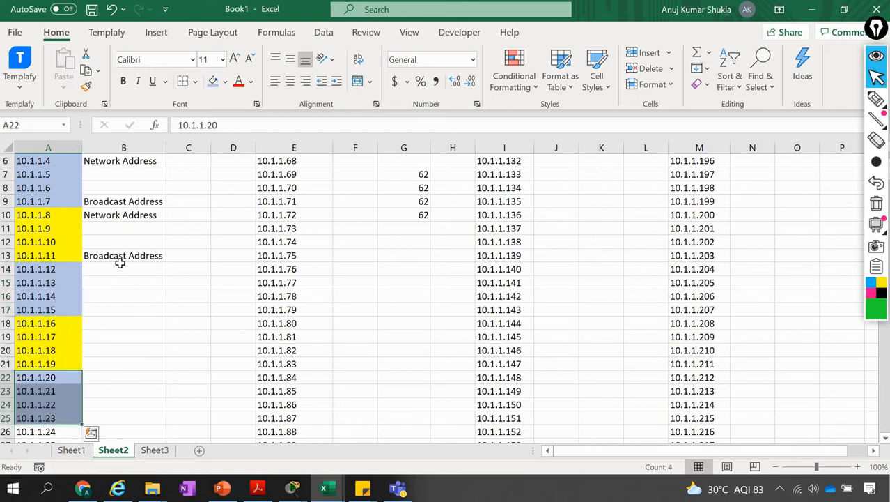
# Copy the network and broadcast labels in B2:B13 and paste them starting at B14
pyautogui.click(119, 217)
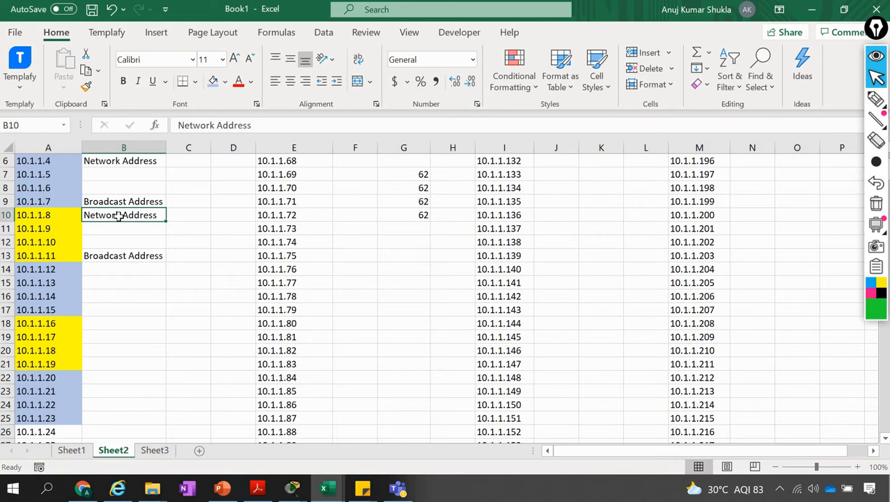
pyautogui.press('Up')
pyautogui.press('Up')
pyautogui.press('Up')
pyautogui.press('Up')
pyautogui.press('Up')
pyautogui.press('Up')
pyautogui.press('Up')
pyautogui.press('Up')
pyautogui.press('Up')
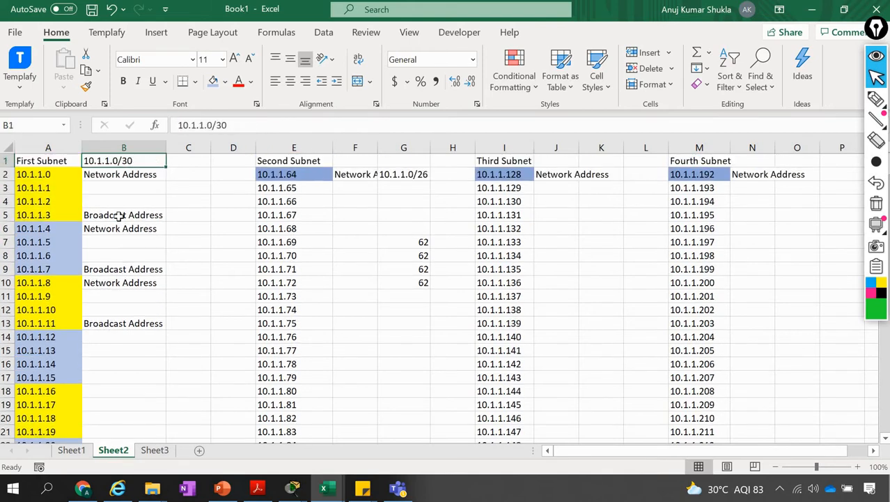
pyautogui.press('Down')
pyautogui.hotkey('shift', 'Down')
pyautogui.hotkey('shift', 'Down')
pyautogui.hotkey('shift', 'Down')
pyautogui.hotkey('shift', 'Down')
pyautogui.hotkey('shift', 'Down')
pyautogui.hotkey('shift', 'Down')
pyautogui.hotkey('shift', 'Down')
pyautogui.hotkey('shift', 'Down')
pyautogui.hotkey('shift', 'Down')
pyautogui.hotkey('shift', 'Down')
pyautogui.hotkey('shift', 'Down')
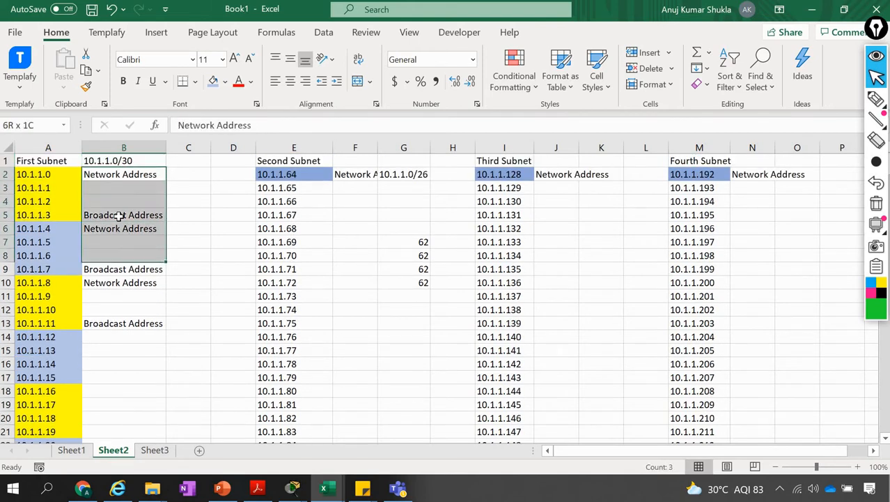
pyautogui.hotkey('ctrl', 'c')
pyautogui.press('Down')
pyautogui.press('Down')
pyautogui.press('Down')
pyautogui.press('Down')
pyautogui.press('Down')
pyautogui.press('Down')
pyautogui.press('Down')
pyautogui.press('Down')
pyautogui.press('Down')
pyautogui.press('Down')
pyautogui.press('Down')
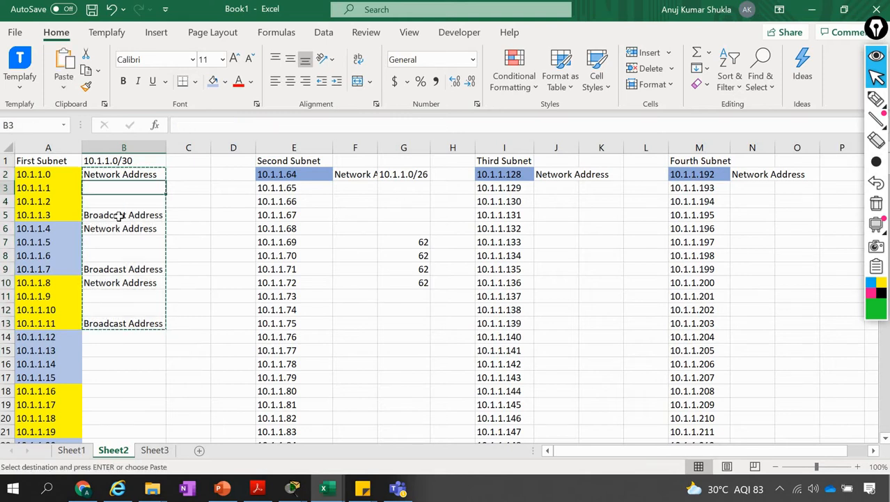
pyautogui.press('Down')
pyautogui.hotkey('ctrl', 'v')
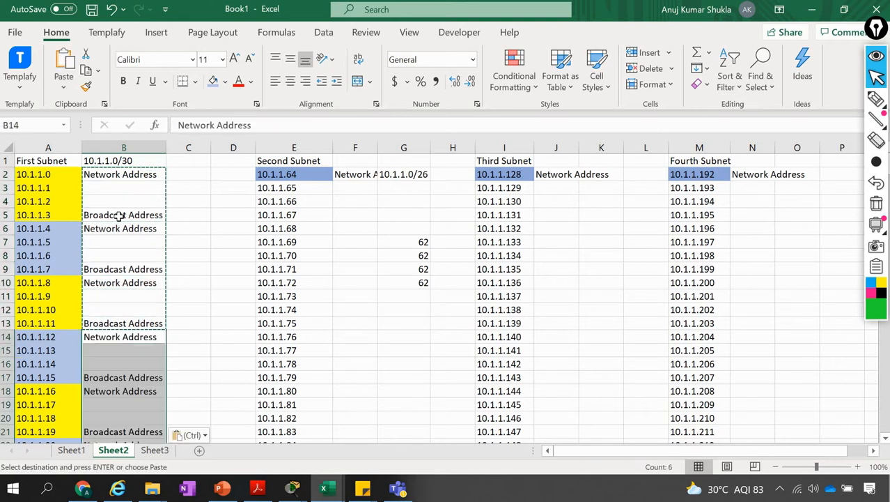
# Copy the network and broadcast labels in B2:B25 and paste them starting at B26 beside 10.1.1.24
pyautogui.press('Up')
pyautogui.press('Up')
pyautogui.press('Up')
pyautogui.press('Up')
pyautogui.scroll(-5, 132, 336)
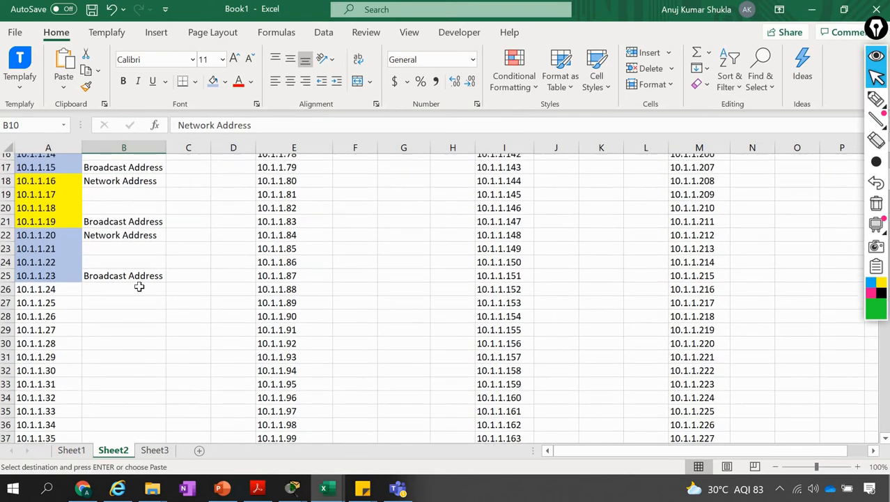
pyautogui.scroll(3, 119, 223)
pyautogui.scroll(2, 119, 223)
pyautogui.rightClick(125, 229)
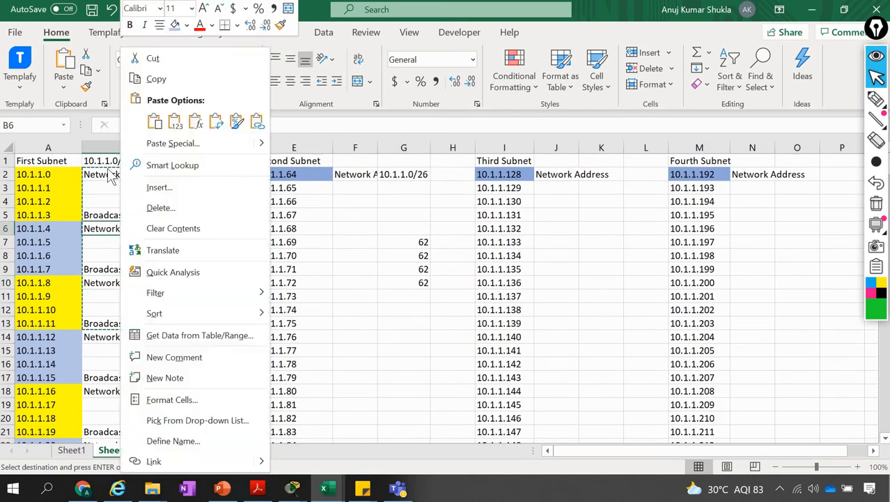
pyautogui.click(101, 171)
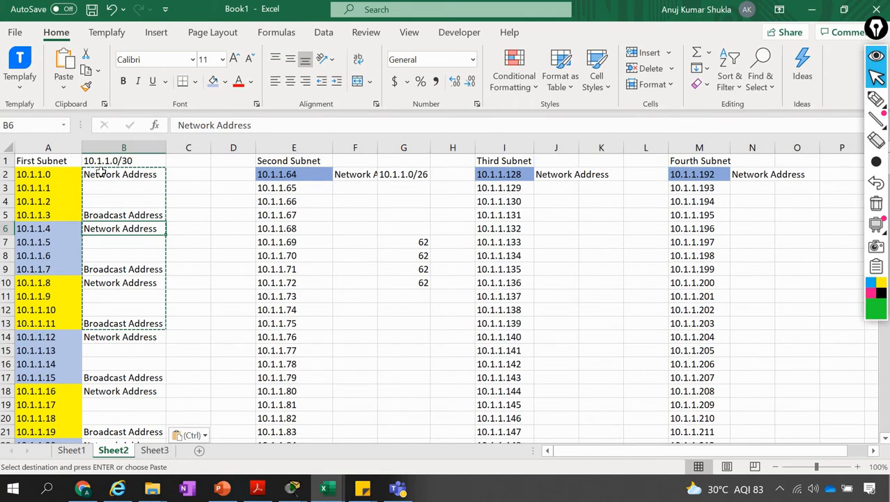
pyautogui.click(101, 171)
pyautogui.hotkey('shift', 'Down')
pyautogui.hotkey('shift', 'Down')
pyautogui.hotkey('shift', 'Down')
pyautogui.hotkey('shift', 'Down')
pyautogui.hotkey('shift', 'Down')
pyautogui.hotkey('shift', 'Down')
pyautogui.hotkey('shift', 'Down')
pyautogui.hotkey('shift', 'Down')
pyautogui.hotkey('shift', 'Down')
pyautogui.hotkey('shift', 'Down')
pyautogui.hotkey('shift', 'Down')
pyautogui.hotkey('shift', 'Down')
pyautogui.hotkey('shift', 'Down')
pyautogui.hotkey('shift', 'Down')
pyautogui.hotkey('shift', 'Down')
pyautogui.hotkey('shift', 'Down')
pyautogui.hotkey('shift', 'Down')
pyautogui.hotkey('shift', 'Down')
pyautogui.hotkey('shift', 'Down')
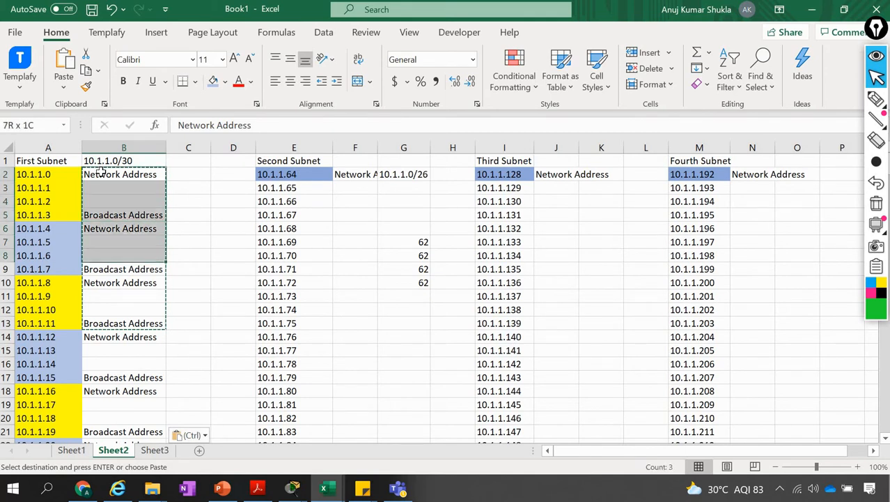
pyautogui.hotkey('shift', 'Down')
pyautogui.hotkey('shift', 'Down')
pyautogui.hotkey('shift', 'Down')
pyautogui.hotkey('shift', 'Down')
pyautogui.hotkey('shift', 'Down')
pyautogui.hotkey('shift', 'Down')
pyautogui.hotkey('shift', 'Down')
pyautogui.hotkey('shift', 'Down')
pyautogui.hotkey('shift', 'Down')
pyautogui.hotkey('shift', 'Up')
pyautogui.hotkey('shift', 'Up')
pyautogui.hotkey('shift', 'Up')
pyautogui.hotkey('shift', 'Up')
pyautogui.hotkey('shift', 'Up')
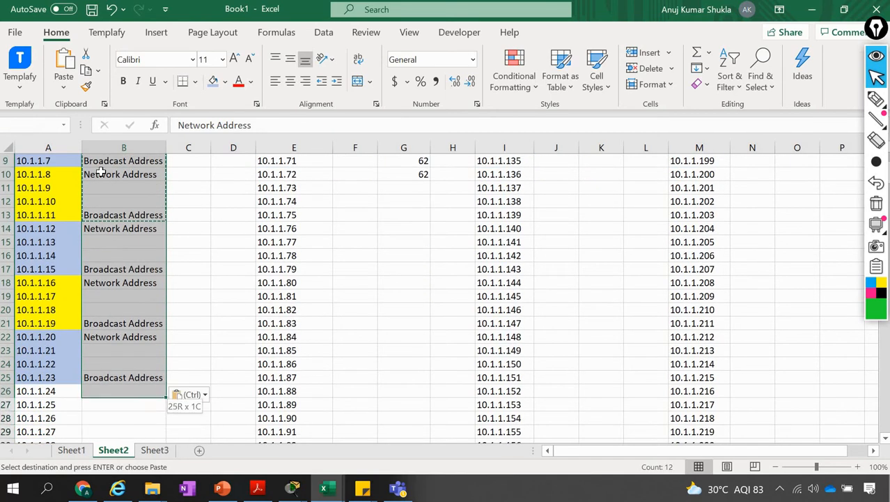
pyautogui.press('Down')
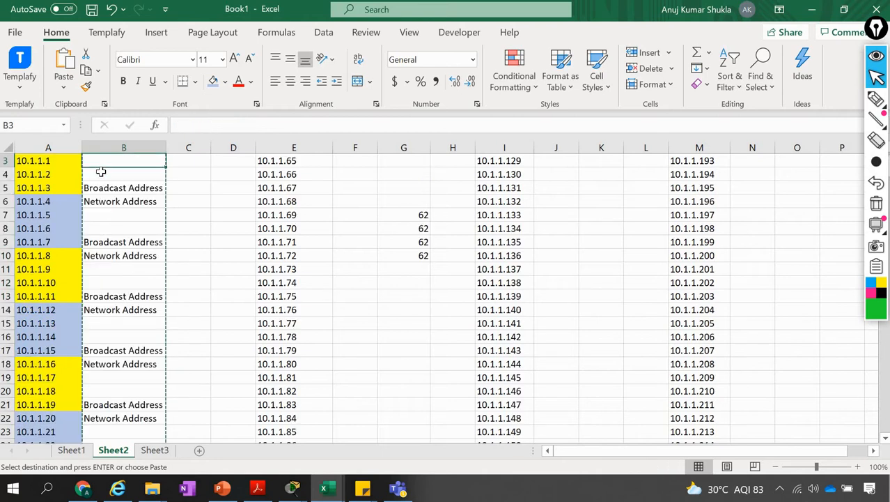
pyautogui.hotkey('ctrl', 'Down')
pyautogui.hotkey('ctrl', 'Down')
pyautogui.hotkey('ctrl', 'Down')
pyautogui.hotkey('ctrl', 'Down')
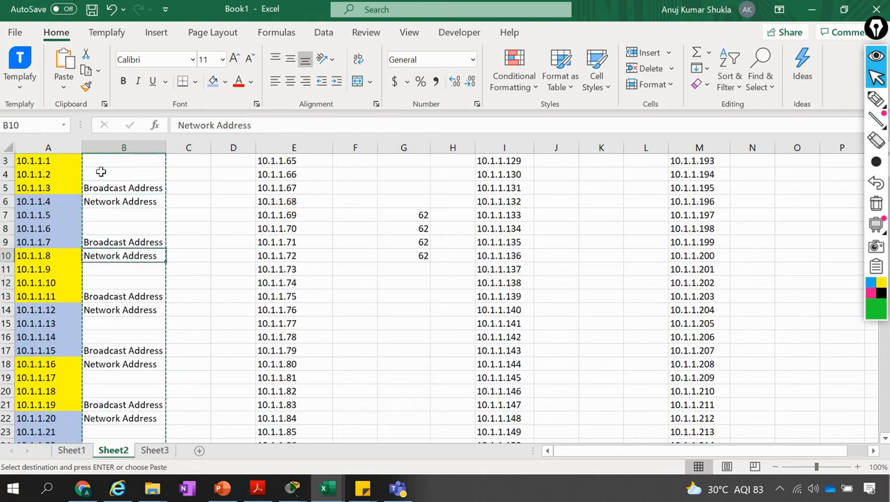
pyautogui.hotkey('ctrl', 'Down')
pyautogui.hotkey('ctrl', 'Down')
pyautogui.hotkey('ctrl', 'Down')
pyautogui.hotkey('ctrl', 'Down')
pyautogui.hotkey('ctrl', 'Down')
pyautogui.hotkey('ctrl', 'Down')
pyautogui.hotkey('ctrl', 'Down')
pyautogui.press('Down')
pyautogui.press('Down')
pyautogui.press('Down')
pyautogui.press('Down')
pyautogui.press('Down')
pyautogui.press('Down')
pyautogui.press('Down')
pyautogui.press('Down')
pyautogui.press('Down')
pyautogui.press('Down')
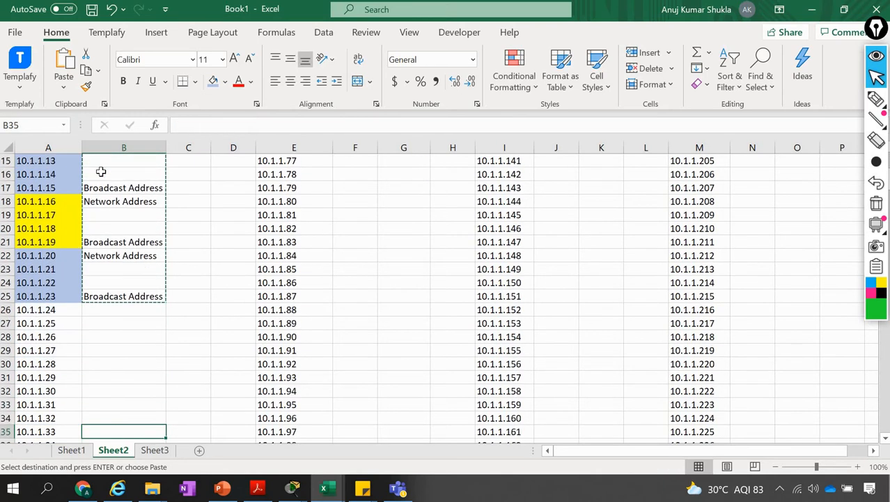
pyautogui.press('Up')
pyautogui.press('Up')
pyautogui.press('Up')
pyautogui.press('Up')
pyautogui.press('Up')
pyautogui.press('Up')
pyautogui.press('Up')
pyautogui.press('Up')
pyautogui.press('Up')
pyautogui.press('Up')
pyautogui.press('Down')
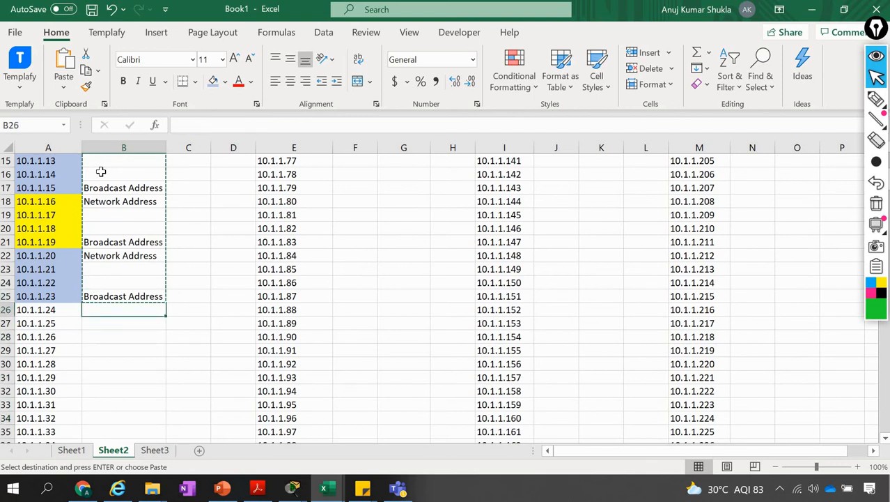
pyautogui.hotkey('ctrl', 'v')
pyautogui.click(111, 212)
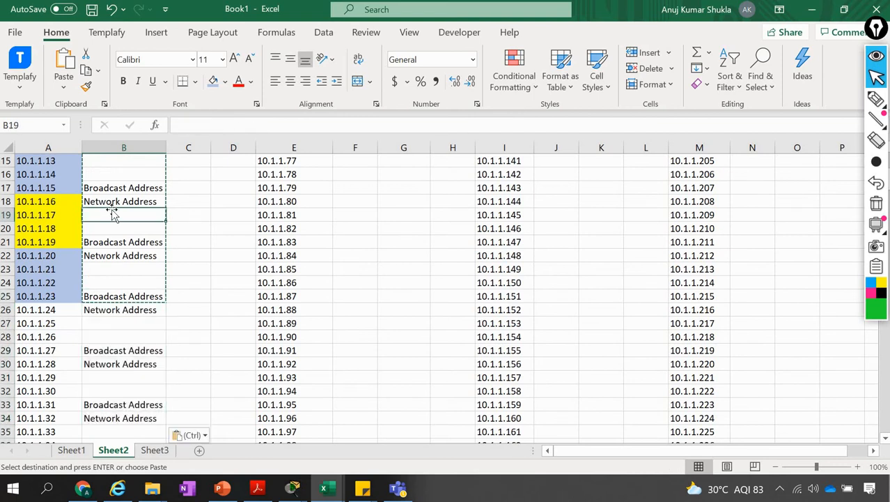
pyautogui.scroll(5, 111, 213)
# Switch to the Packet Tracer topology and draw a circled green "2" above the 10.1.1.0/30 link between the 1941 router and Router2
pyautogui.hotkey('alt', 'Tab')
pyautogui.press('Tab')
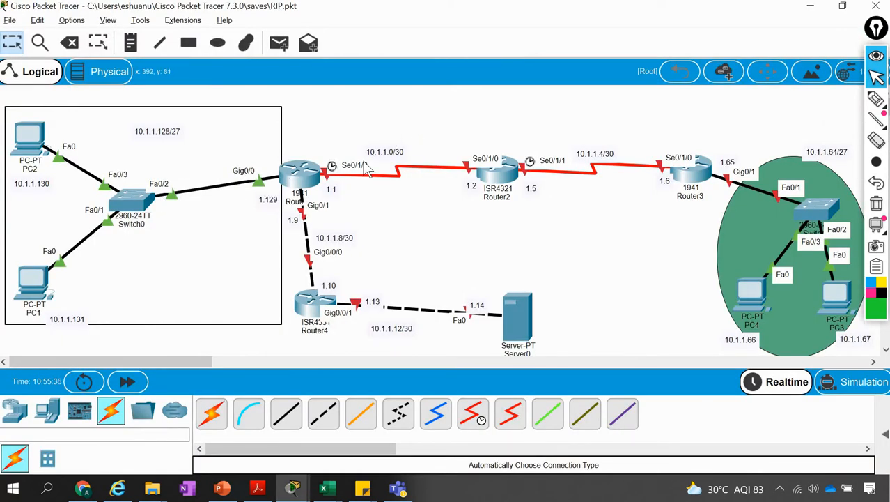
pyautogui.click(876, 98)
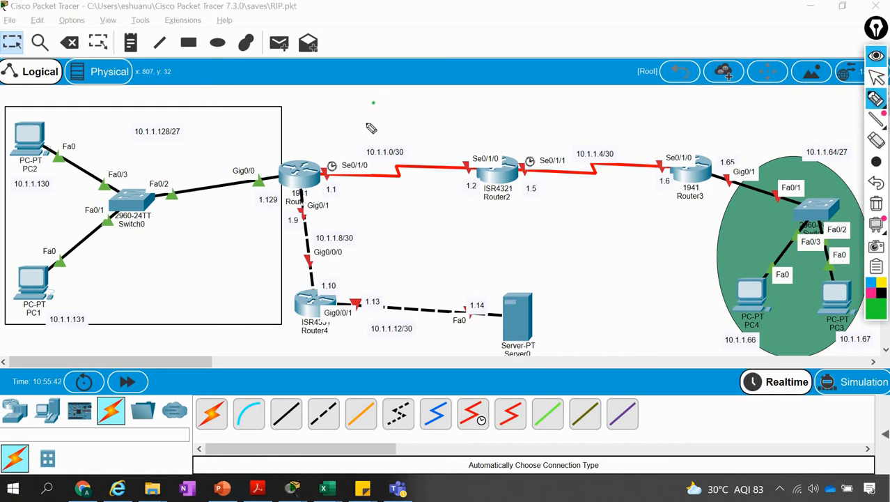
pyautogui.moveTo(367, 96)
pyautogui.mouseDown()
pyautogui.moveTo(365, 122)
pyautogui.moveTo(387, 124)
pyautogui.mouseUp()
pyautogui.moveTo(395, 87)
pyautogui.mouseDown()
pyautogui.moveTo(343, 115)
pyautogui.moveTo(398, 89)
pyautogui.mouseUp()
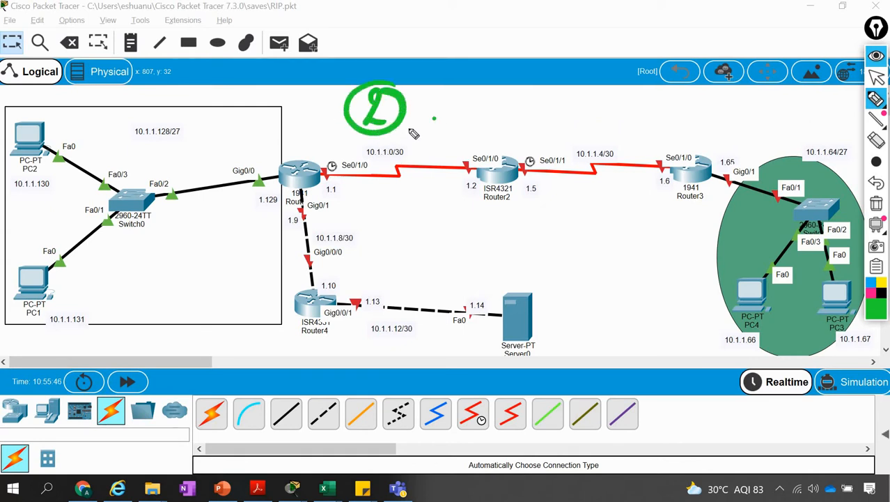
# Draw a green arrow to the 10.1.1.0/30 label, and mark 10.1.1.1 and 10.1.1.2 with arrows in the Excel subnet sheet
pyautogui.moveTo(435, 117)
pyautogui.mouseDown()
pyautogui.moveTo(406, 144)
pyautogui.moveTo(406, 126)
pyautogui.mouseUp()
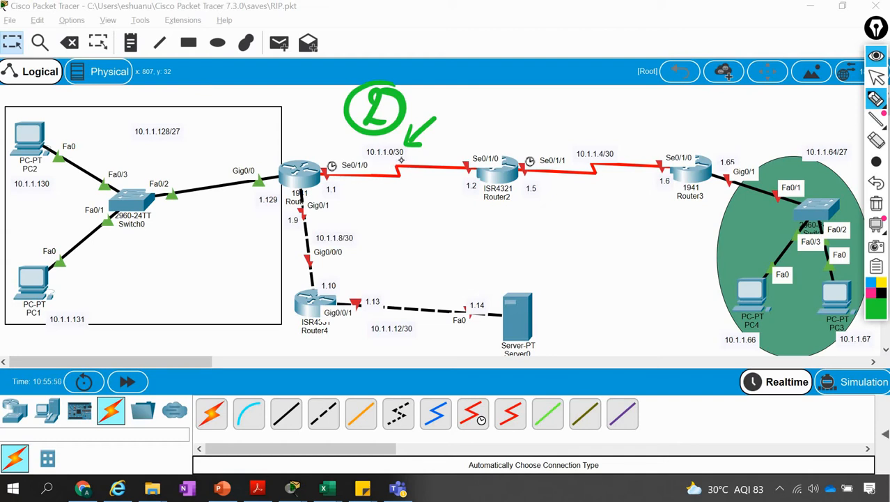
pyautogui.hotkey('alt', 'Tab')
pyautogui.press('Tab')
pyautogui.press('Tab')
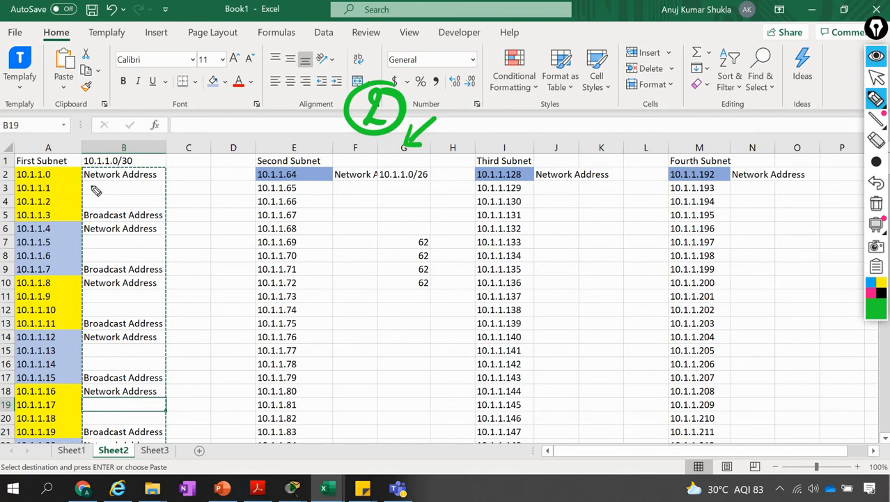
pyautogui.moveTo(104, 183)
pyautogui.mouseDown()
pyautogui.moveTo(67, 186)
pyautogui.moveTo(104, 199)
pyautogui.mouseUp()
pyautogui.hotkey('alt', 'Tab')
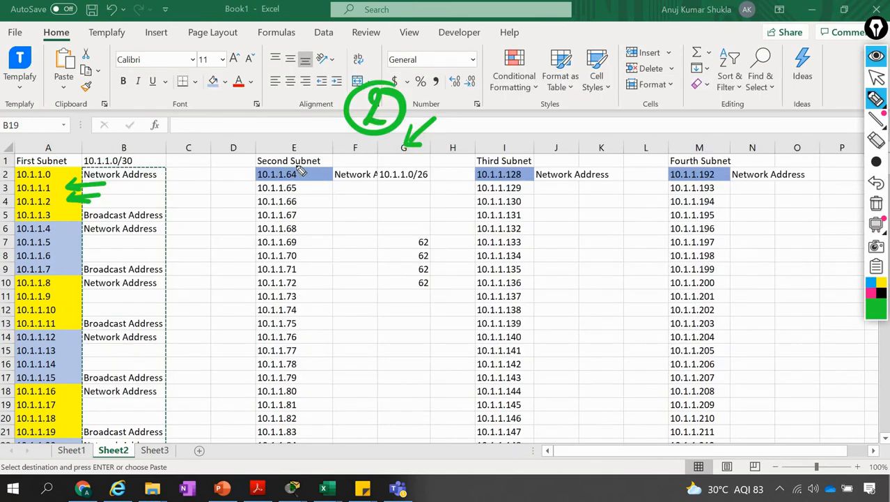
# Switch back to Packet Tracer, circle the 1.1 and 1.2 ends of the 10.1.1.0/30 link, and draw an arrow toward 1.2
pyautogui.hotkey('alt', 'Tab')
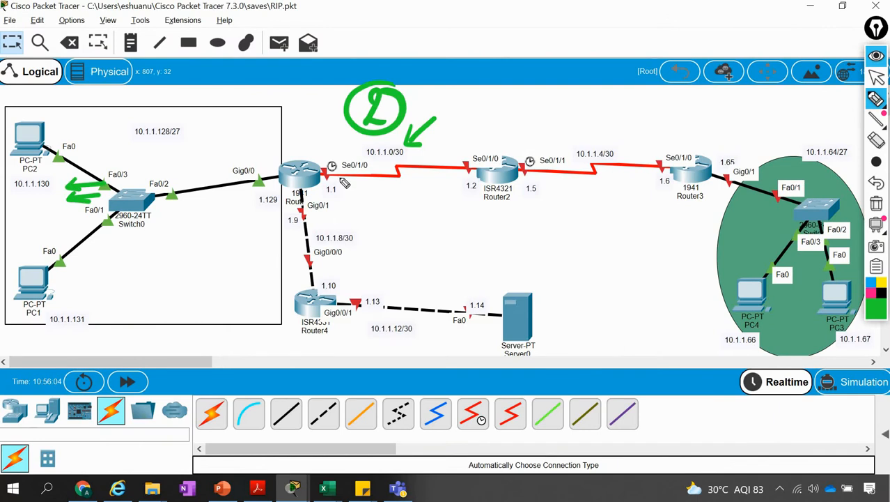
pyautogui.moveTo(325, 152)
pyautogui.mouseDown()
pyautogui.moveTo(339, 161)
pyautogui.moveTo(310, 199)
pyautogui.moveTo(326, 155)
pyautogui.mouseUp()
pyautogui.moveTo(474, 146)
pyautogui.mouseDown()
pyautogui.moveTo(485, 147)
pyautogui.moveTo(460, 204)
pyautogui.moveTo(482, 151)
pyautogui.mouseUp()
pyautogui.moveTo(396, 190); pyautogui.dragTo(458, 188)
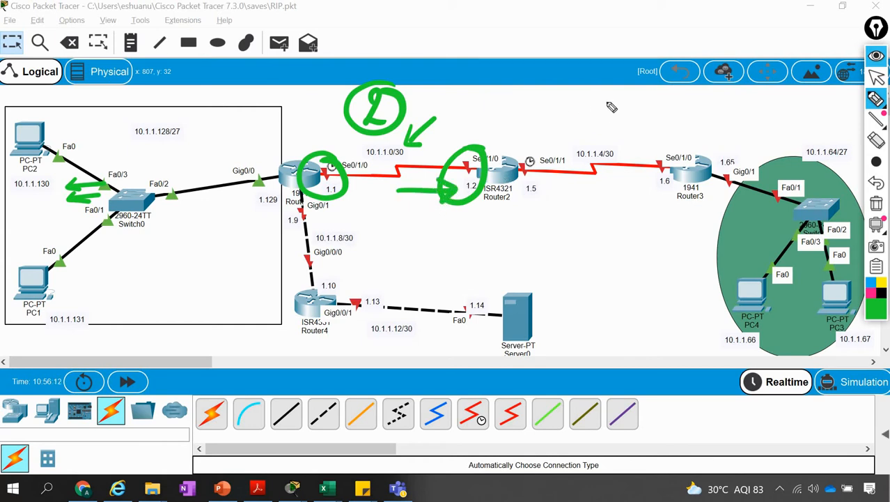
# Draw a circled green "3" above the 10.1.1.4/30 link, and in Excel mark 10.1.1.5 and 10.1.1.6 with arrows and circle 10.1.1.4
pyautogui.moveTo(594, 96)
pyautogui.mouseDown()
pyautogui.moveTo(593, 123)
pyautogui.moveTo(576, 126)
pyautogui.moveTo(598, 89)
pyautogui.mouseUp()
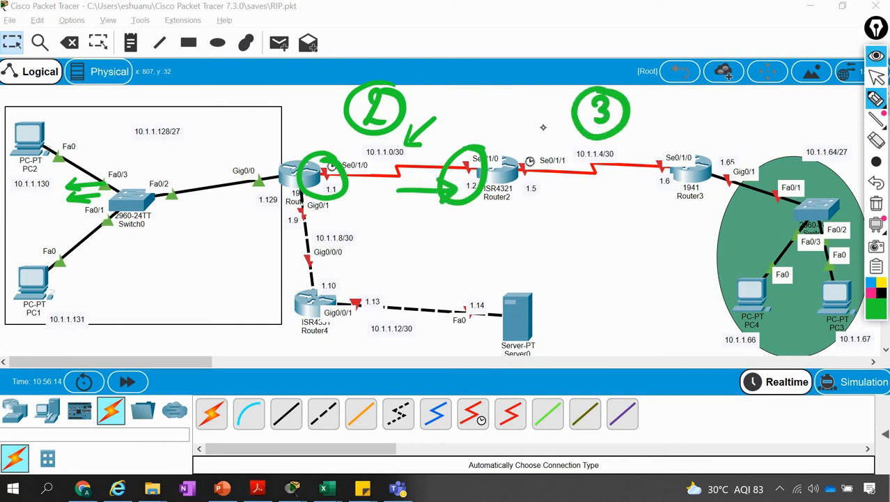
pyautogui.hotkey('alt', 'Tab')
pyautogui.click(545, 135)
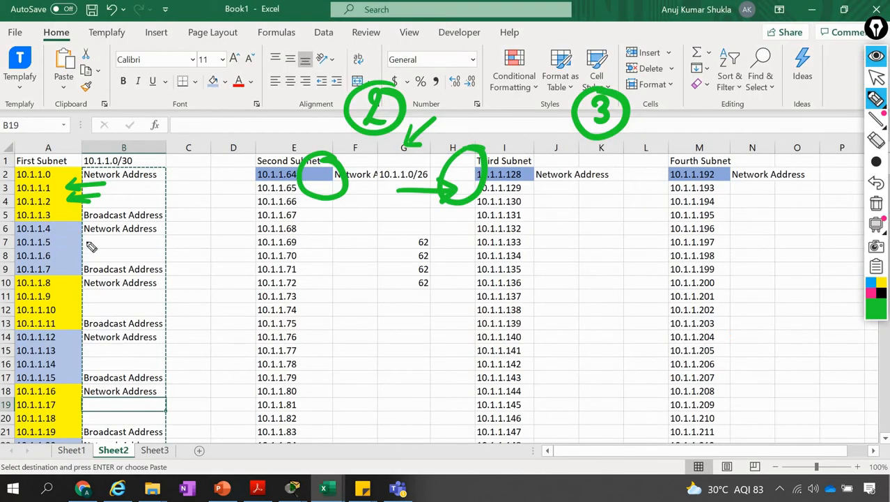
pyautogui.moveTo(84, 241)
pyautogui.mouseDown()
pyautogui.moveTo(133, 237)
pyautogui.moveTo(79, 258)
pyautogui.moveTo(89, 263)
pyautogui.mouseUp()
pyautogui.moveTo(61, 230)
pyautogui.mouseDown()
pyautogui.moveTo(42, 217)
pyautogui.moveTo(11, 222)
pyautogui.moveTo(7, 237)
pyautogui.moveTo(44, 230)
pyautogui.mouseUp()
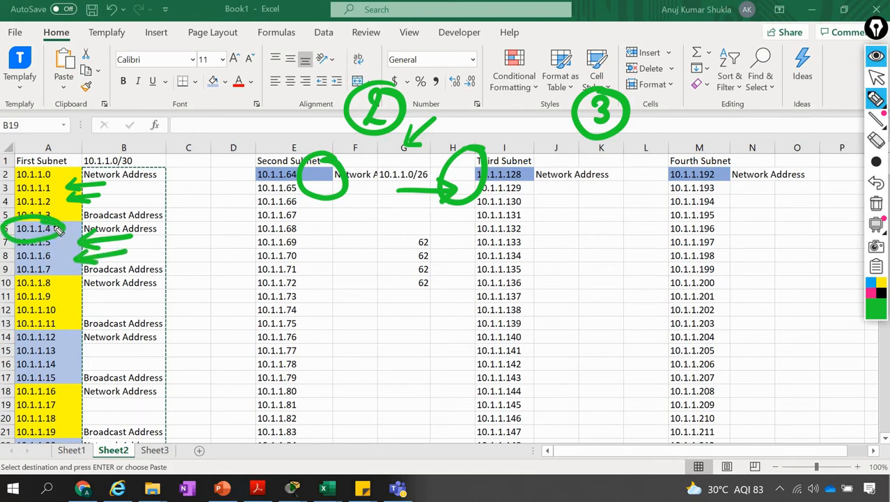
# Switch back to Packet Tracer and circle the 10.1.1.4/30 label and the 1.5 and 1.6 interface addresses of that link
pyautogui.hotkey('alt', 'Tab')
pyautogui.hotkey('alt', 'Tab')
pyautogui.hotkey('alt', 'Tab')
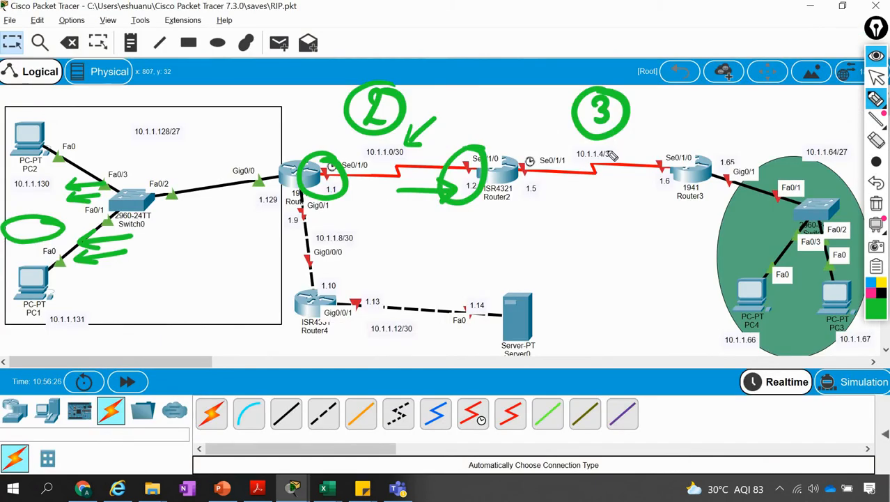
pyautogui.moveTo(612, 171)
pyautogui.mouseDown()
pyautogui.moveTo(613, 142)
pyautogui.moveTo(551, 202)
pyautogui.mouseUp()
pyautogui.moveTo(673, 174)
pyautogui.mouseDown()
pyautogui.moveTo(646, 183)
pyautogui.moveTo(670, 176)
pyautogui.mouseUp()
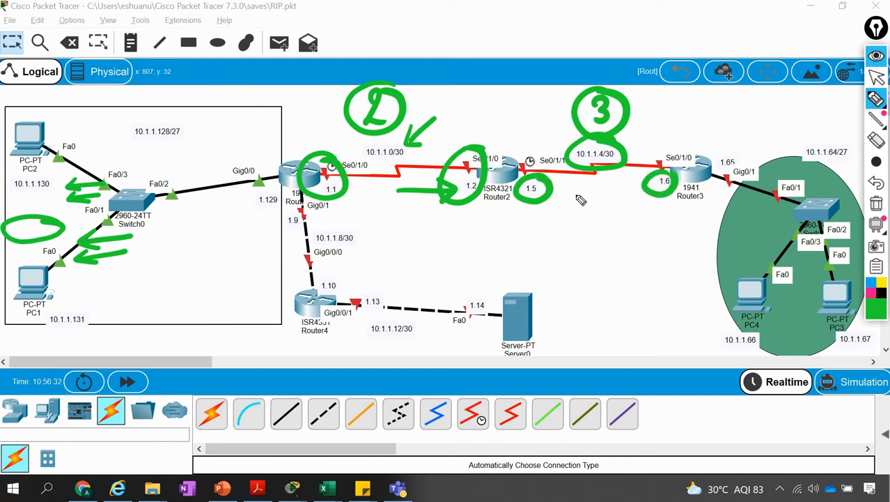
# Switch to the Excel subnet sheet and clear all green pen annotations
pyautogui.hotkey('alt', 'Tab')
pyautogui.hotkey('alt', 'Tab')
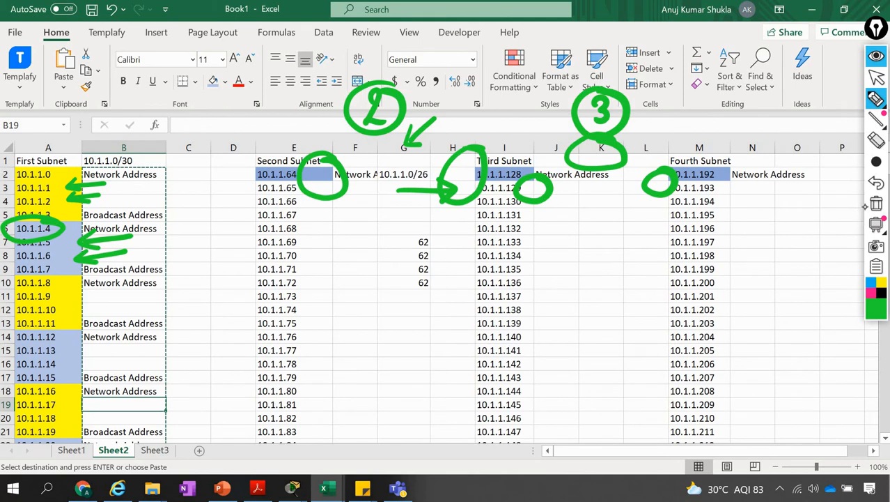
pyautogui.click(877, 204)
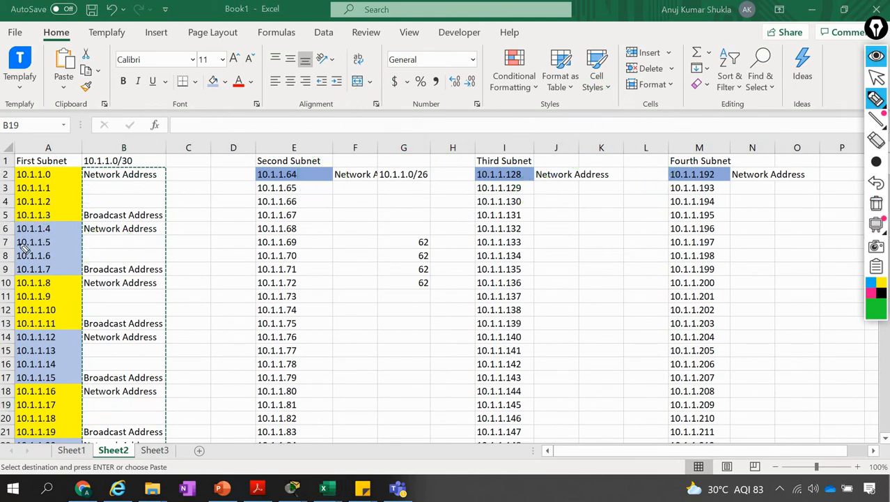
# Mark the usable host pairs 10.1.1.5–6, 10.1.1.9–10, 10.1.1.13–14 and 10.1.1.17–18 in column A with green arrows
pyautogui.moveTo(95, 236)
pyautogui.mouseDown()
pyautogui.moveTo(67, 240)
pyautogui.moveTo(80, 244)
pyautogui.moveTo(81, 259)
pyautogui.mouseUp()
pyautogui.moveTo(98, 251); pyautogui.dragTo(66, 256)
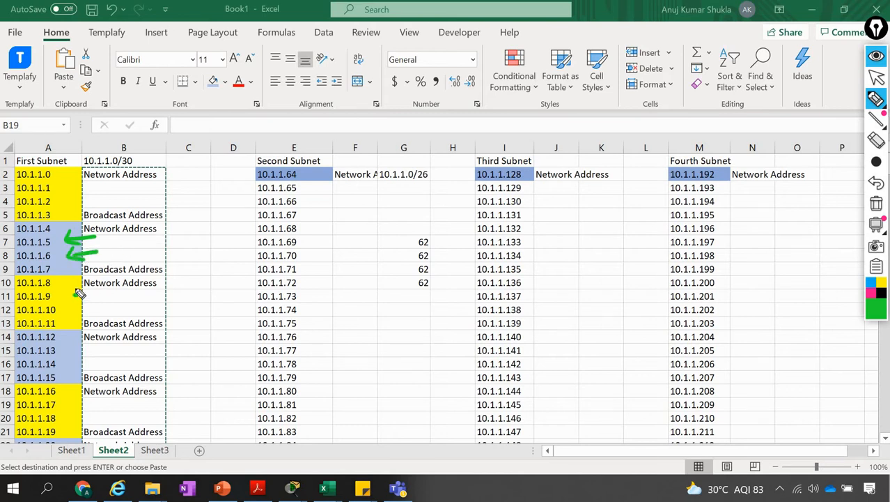
pyautogui.moveTo(74, 295)
pyautogui.mouseDown()
pyautogui.moveTo(102, 293)
pyautogui.moveTo(84, 300)
pyautogui.moveTo(83, 318)
pyautogui.moveTo(66, 311)
pyautogui.mouseUp()
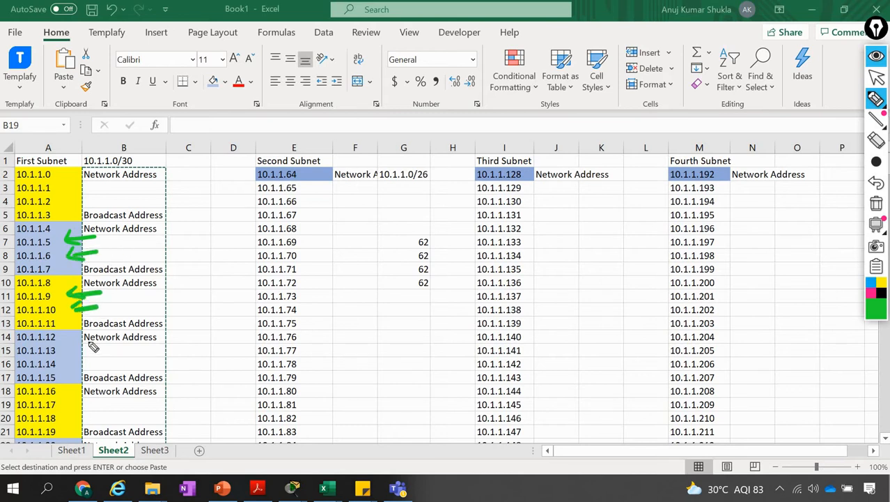
pyautogui.moveTo(78, 343)
pyautogui.mouseDown()
pyautogui.moveTo(82, 357)
pyautogui.moveTo(67, 352)
pyautogui.moveTo(104, 361)
pyautogui.moveTo(74, 367)
pyautogui.mouseUp()
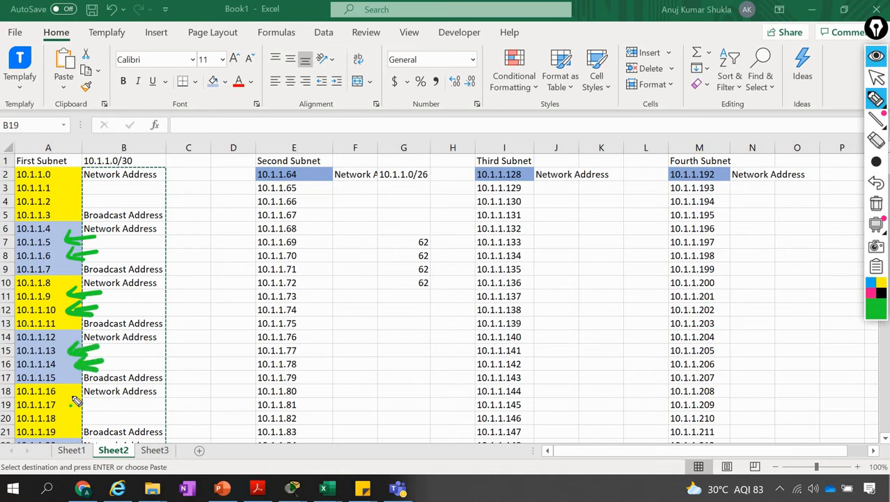
pyautogui.moveTo(96, 401)
pyautogui.mouseDown()
pyautogui.moveTo(63, 403)
pyautogui.moveTo(75, 408)
pyautogui.moveTo(70, 419)
pyautogui.moveTo(98, 421)
pyautogui.mouseUp()
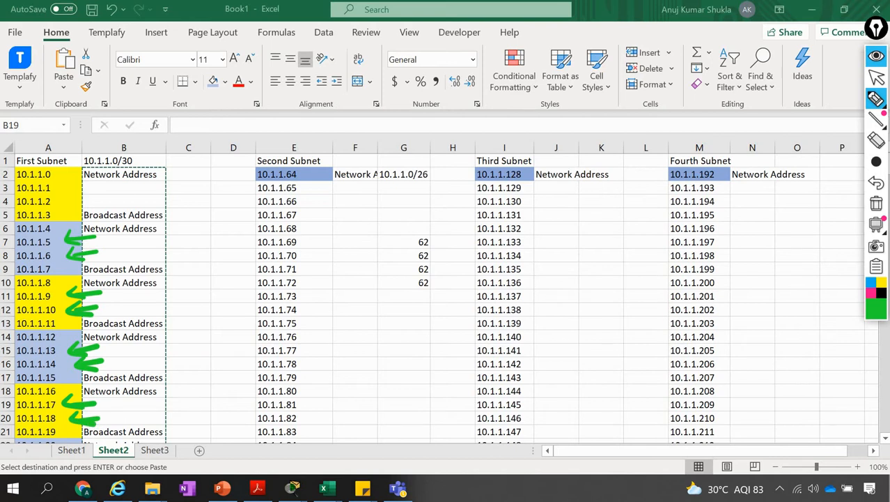
# Switch to the Packet Tracer topology and clear the green pen arrows from the screen
pyautogui.hotkey('alt', 'Tab')
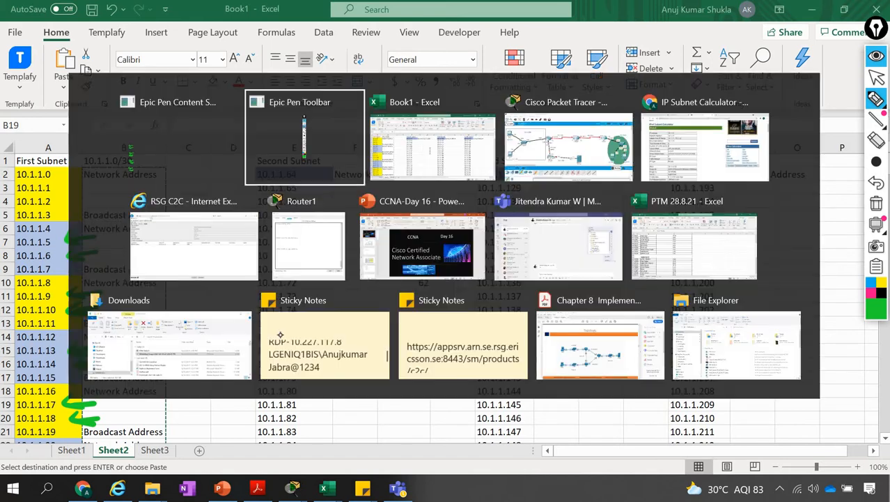
pyautogui.hotkey('alt', 'Tab')
pyautogui.hotkey('alt', 'Tab')
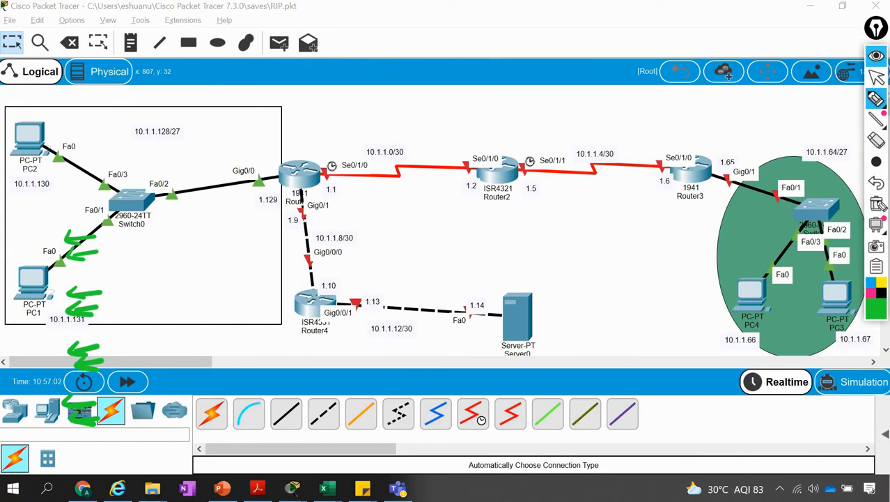
pyautogui.click(876, 204)
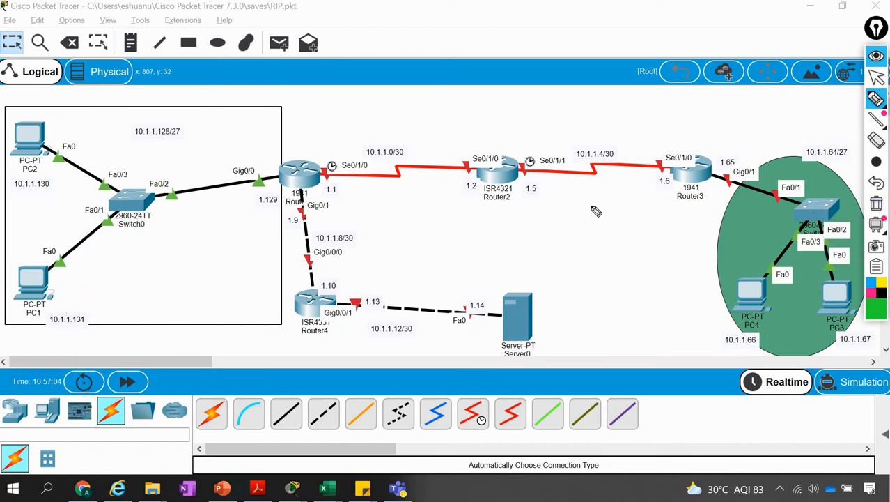
# Switch to the IP Subnet Calculator in Chrome and look through the /30 networks of 10.1.1.0 and the available subnet masks
pyautogui.hotkey('alt', 'Tab')
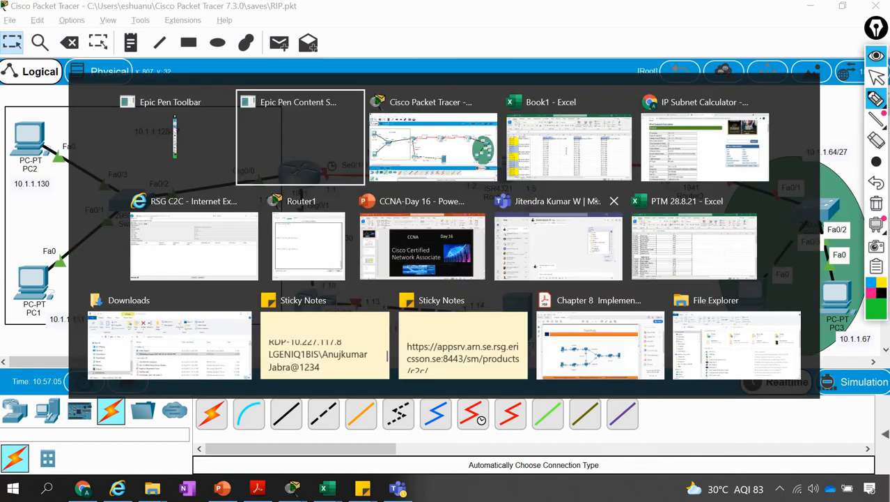
pyautogui.hotkey('alt', 'Tab')
pyautogui.hotkey('alt', 'Tab')
pyautogui.hotkey('alt', 'Tab')
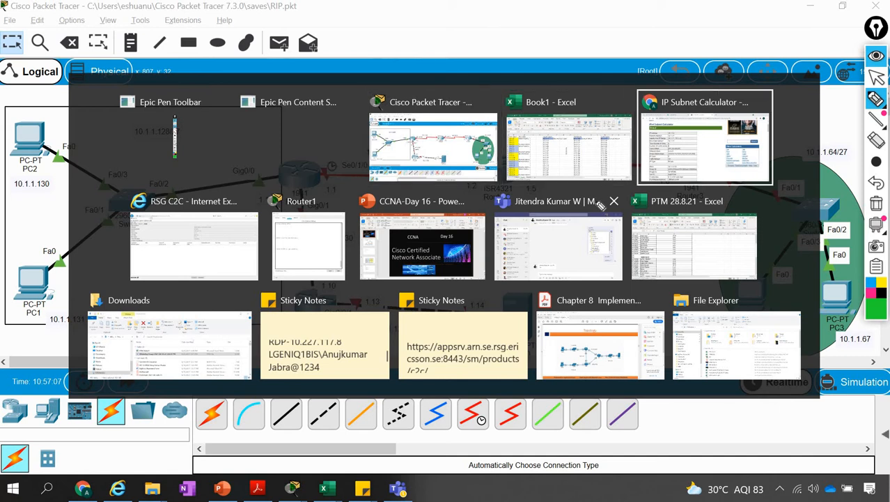
pyautogui.click(467, 276)
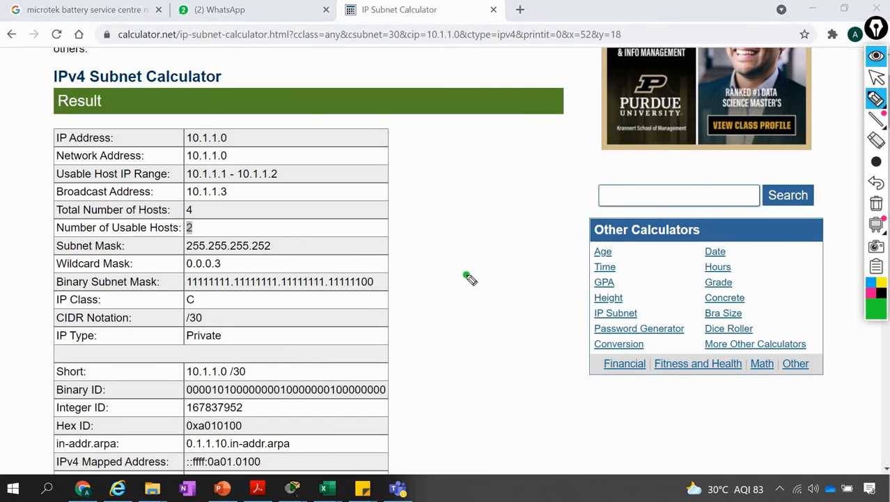
pyautogui.hotkey('ctrl', 'shift', '2')
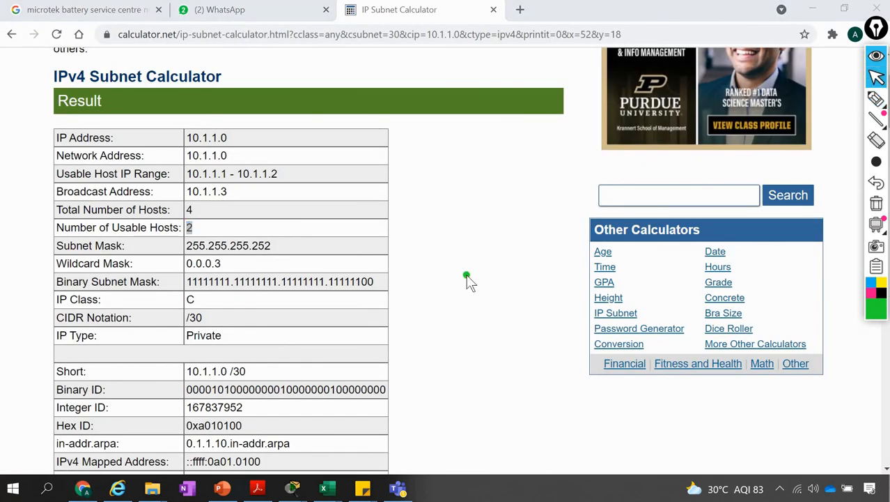
pyautogui.scroll(-12, 467, 276)
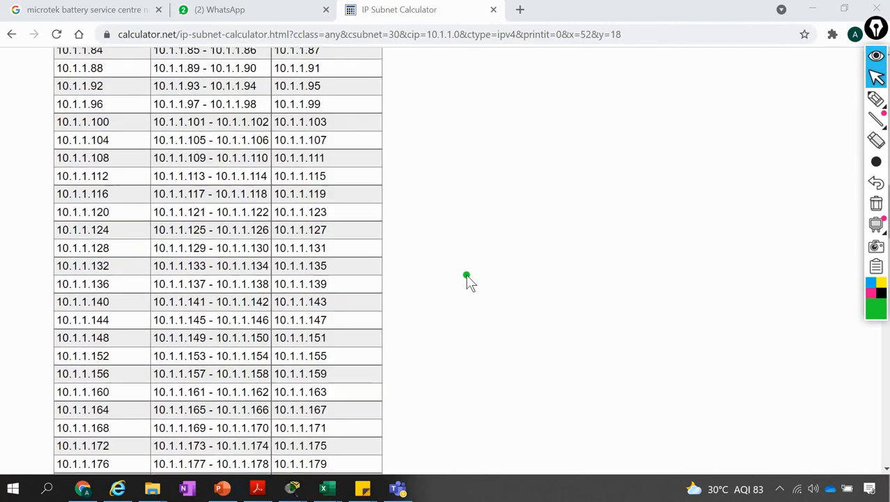
pyautogui.scroll(-10, 467, 276)
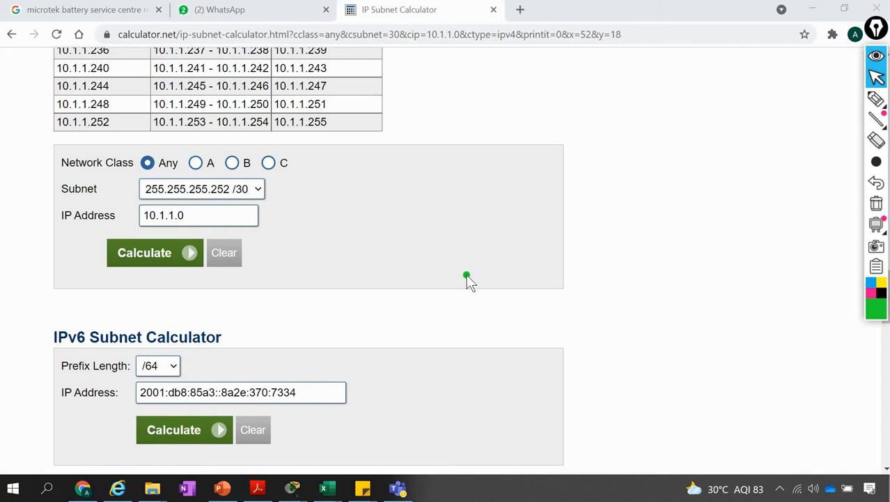
pyautogui.click(260, 193)
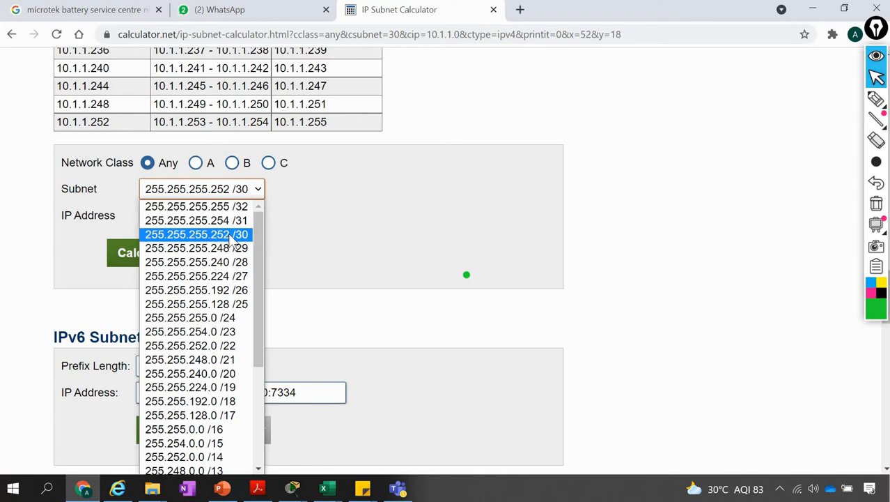
pyautogui.click(839, 329)
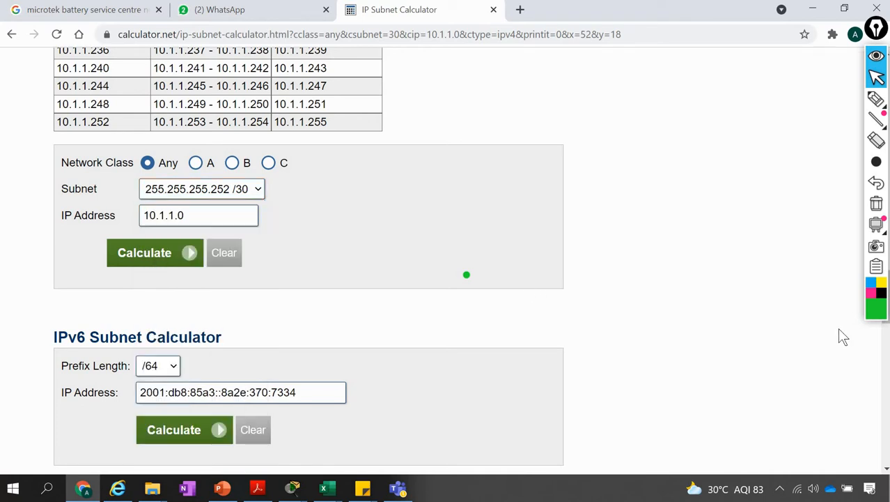
# Switch back to Packet Tracer, open Router1's command line and clear the leftover green pen mark
pyautogui.hotkey('alt', 'Tab')
pyautogui.hotkey('alt', 'Tab')
pyautogui.hotkey('alt', 'Tab')
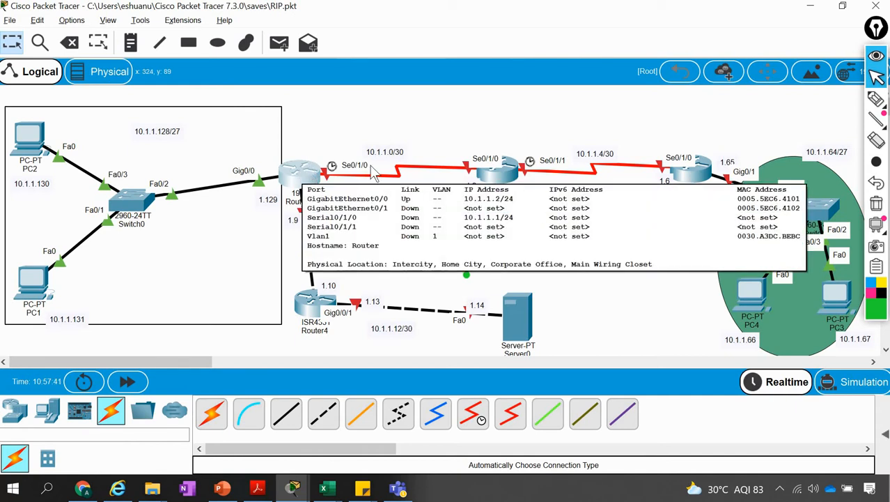
pyautogui.click(299, 169)
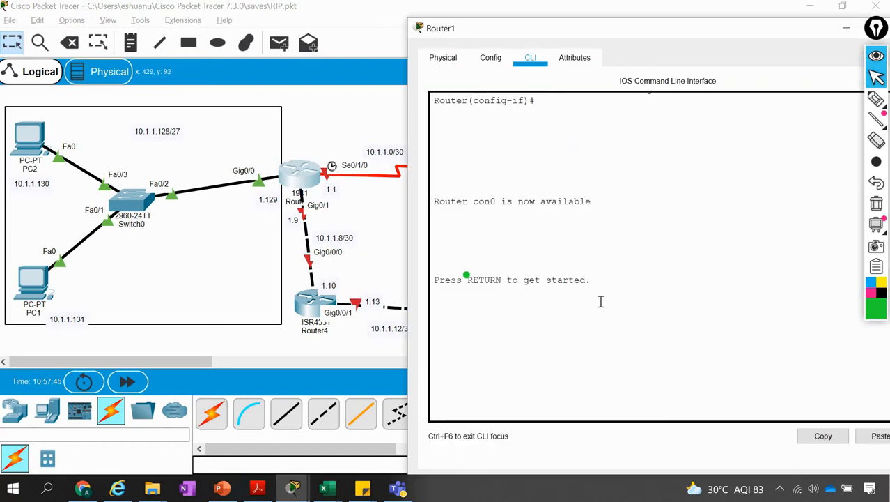
pyautogui.click(876, 204)
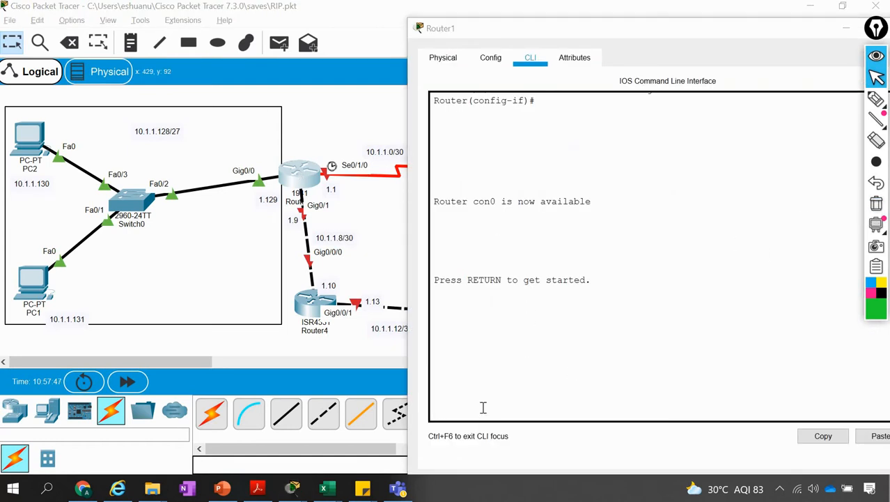
# Run sh ip int br in Router1's CLI and highlight GigabitEthernet0/0 in the interface list
pyautogui.click(483, 407)
pyautogui.press('Return')
pyautogui.press('Return')
pyautogui.press('Return')
pyautogui.press('Return')
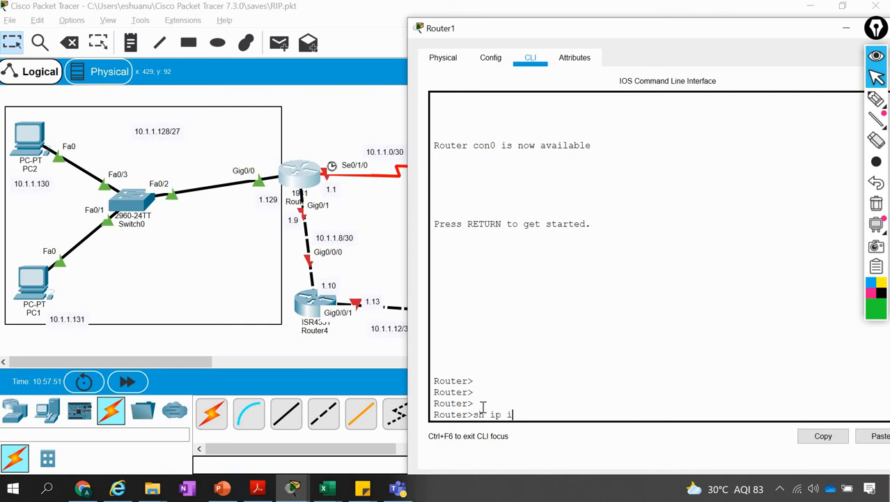
pyautogui.write('sh ip int br')
pyautogui.press('Return')
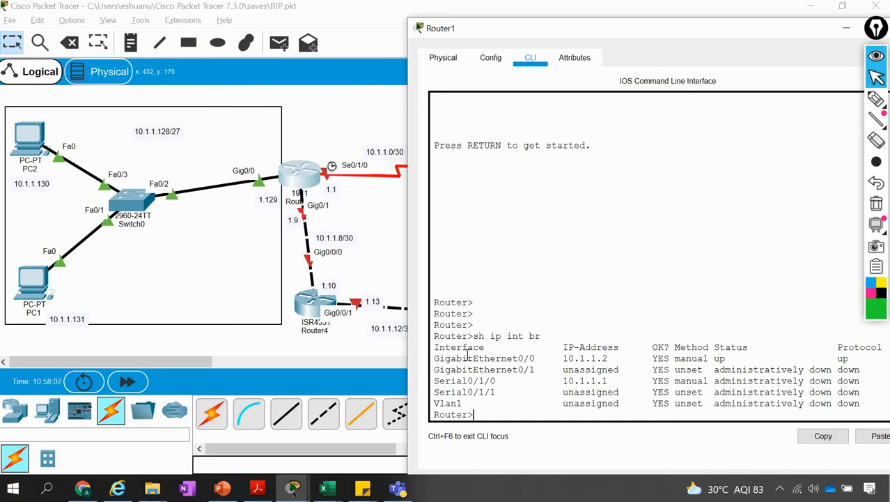
pyautogui.moveTo(538, 359); pyautogui.dragTo(433, 358)
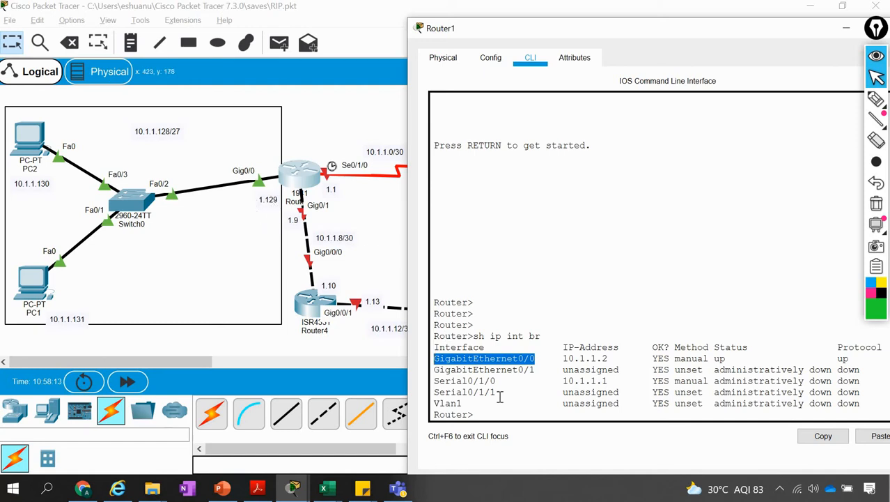
# Enter privileged EXEC mode on Router1 with the en command
pyautogui.click(512, 416)
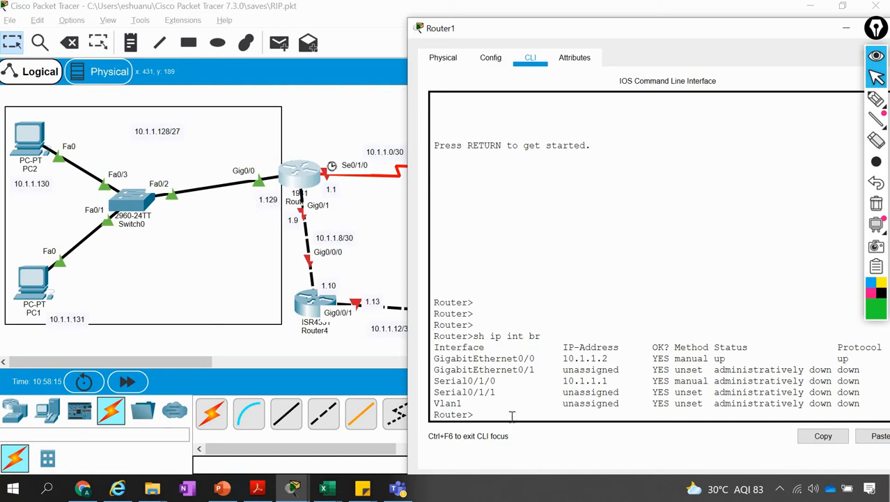
pyautogui.write('en')
pyautogui.press('Return')
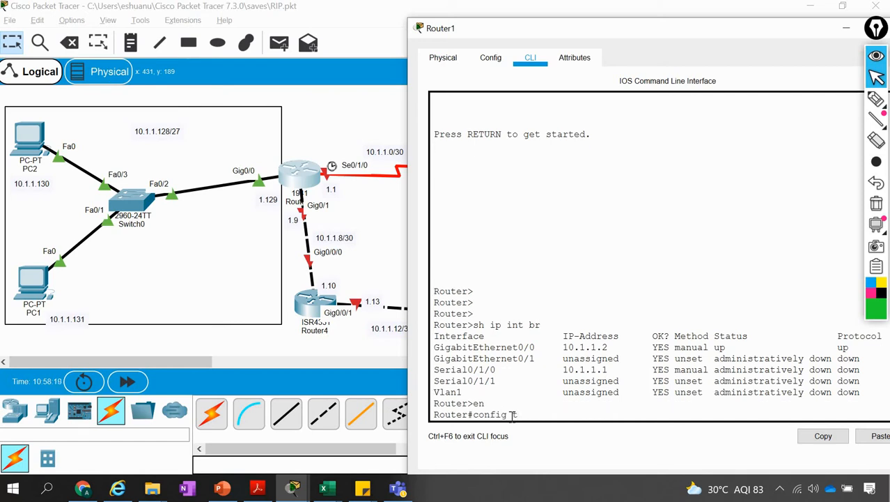
# Assign 10.1.1.129 with mask 255.255.255.192 to Router1's g0/0 interface in configuration mode and enable it with no shut
pyautogui.press('Return')
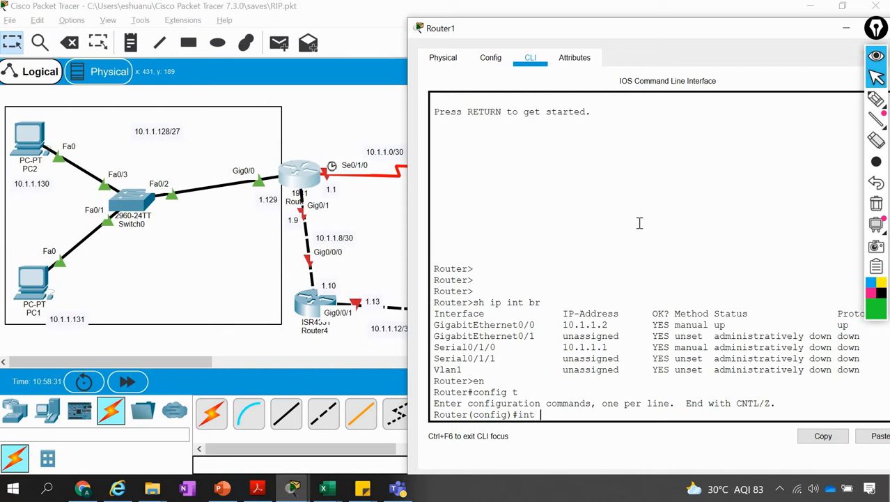
pyautogui.press('Return')
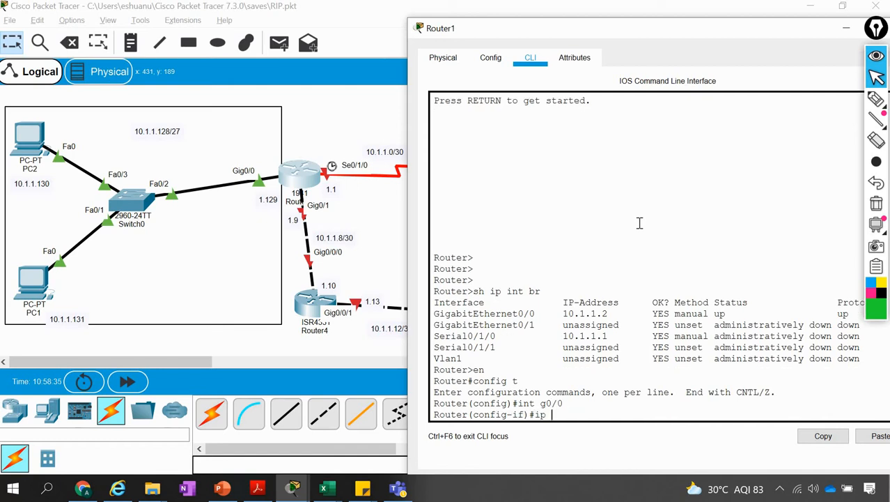
pyautogui.write('ip address 10.1.1.129 255.255.255.192')
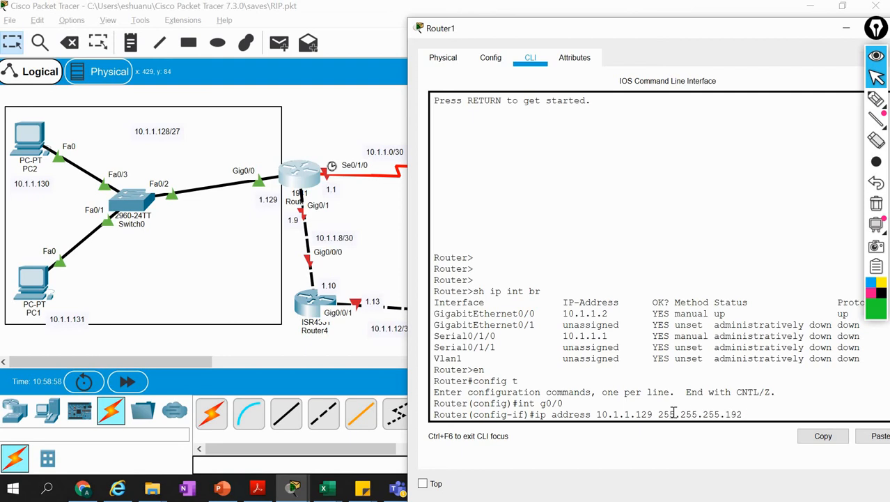
pyautogui.press('Return')
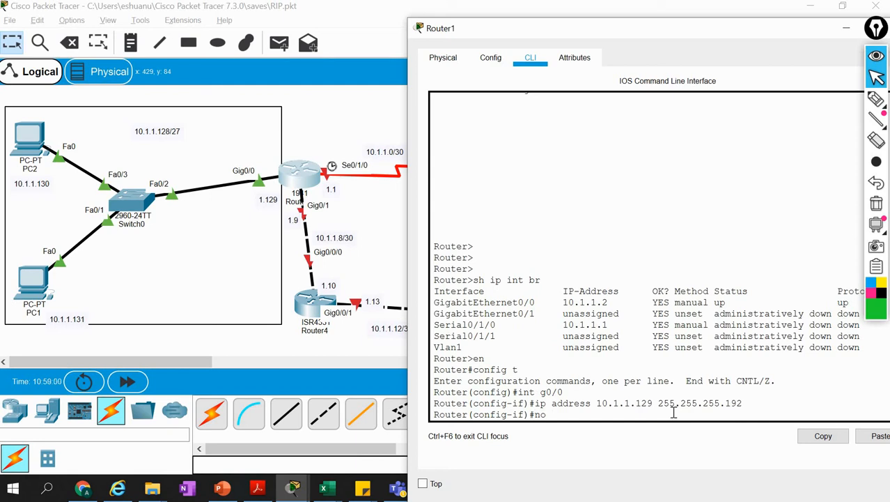
pyautogui.write('no shut')
pyautogui.press('Return')
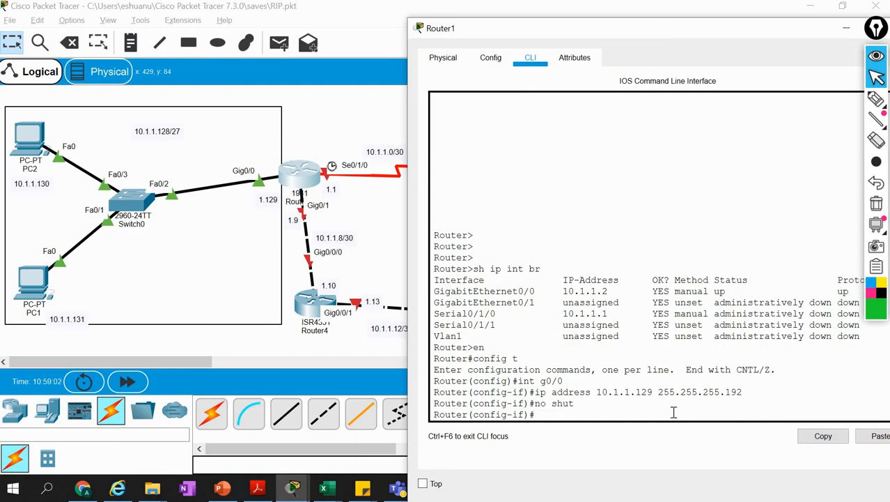
pyautogui.click(249, 247)
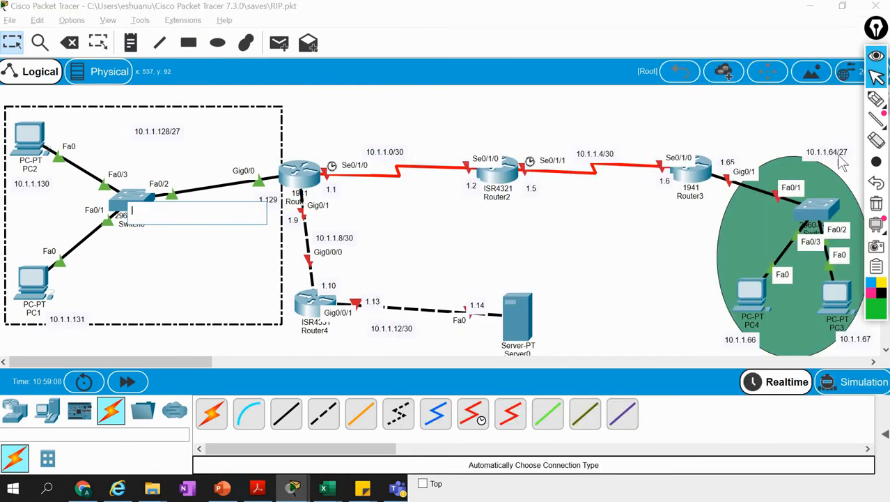
pyautogui.click(70, 42)
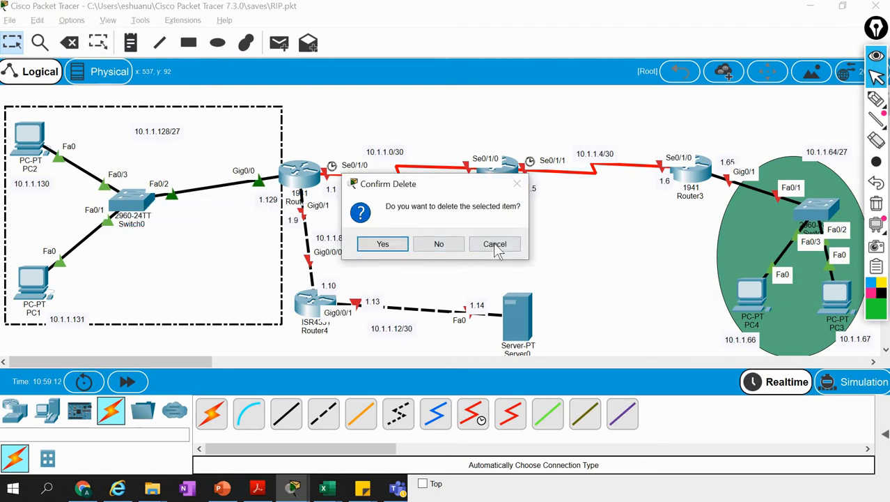
pyautogui.click(496, 246)
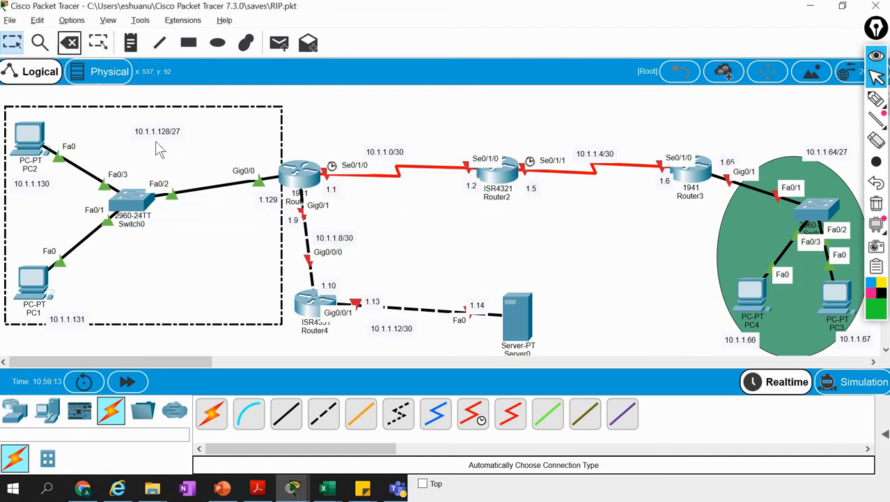
pyautogui.click(70, 44)
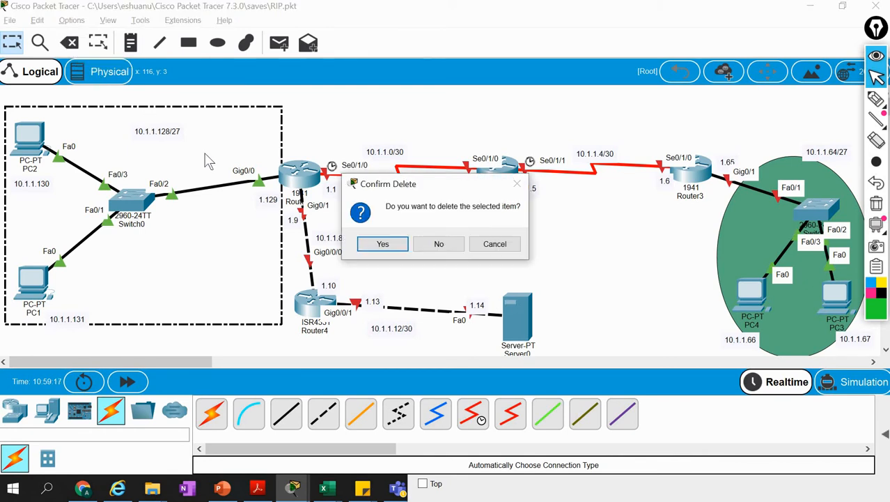
pyautogui.click(496, 244)
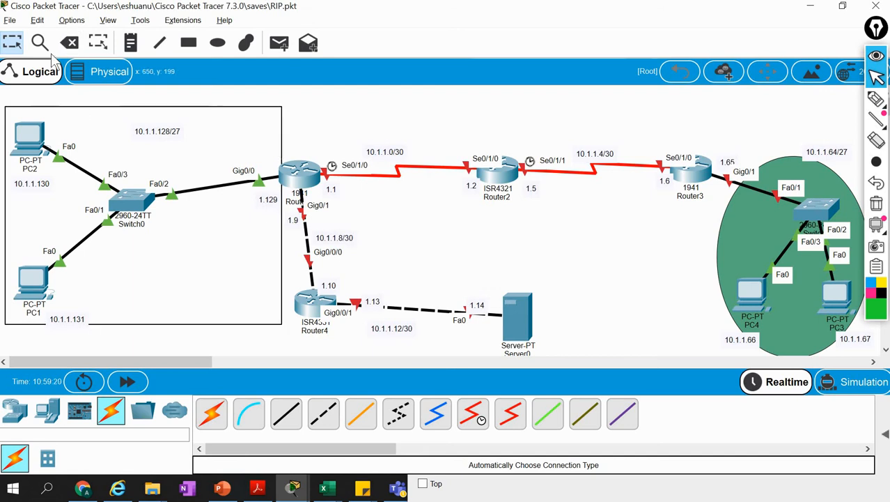
# Delete the network labels 10.1.1.128/27 and 10.1.1.64/27 from the topology
pyautogui.click(69, 43)
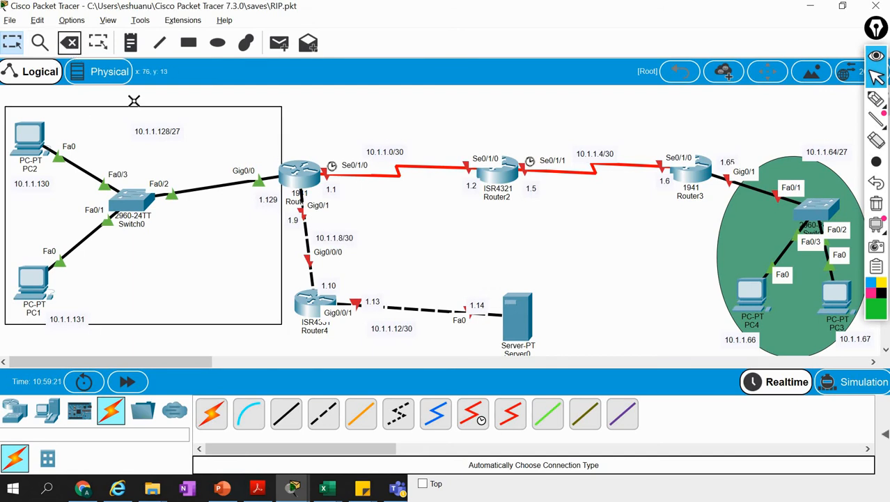
pyautogui.click(163, 131)
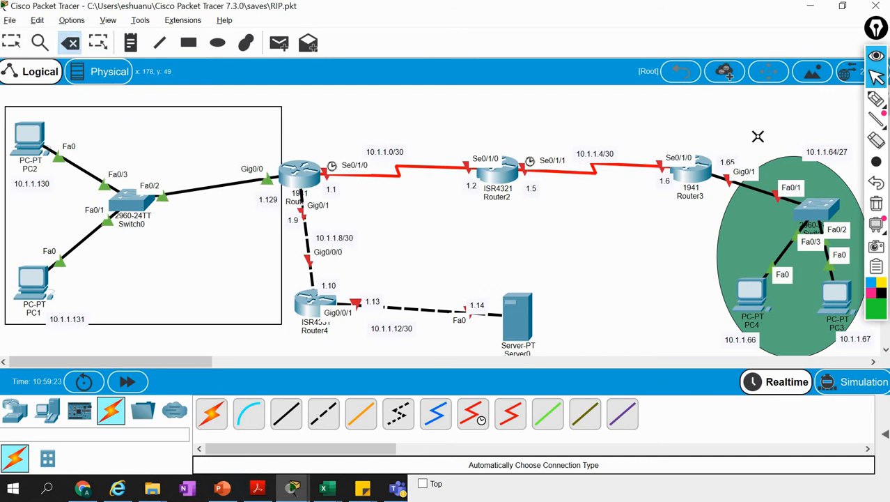
pyautogui.click(825, 153)
# Place a note reading 10.1.1.128/26 above Switch0 in the network area with PC1 and PC2
pyautogui.click(130, 42)
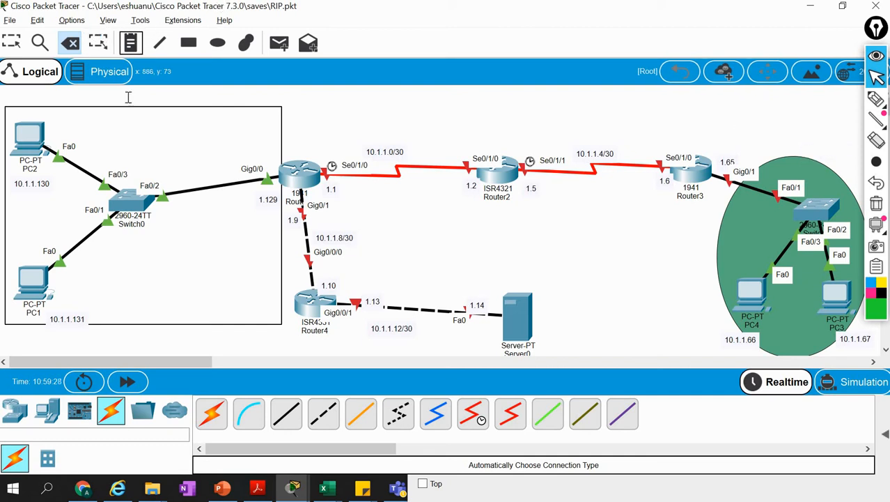
pyautogui.click(121, 133)
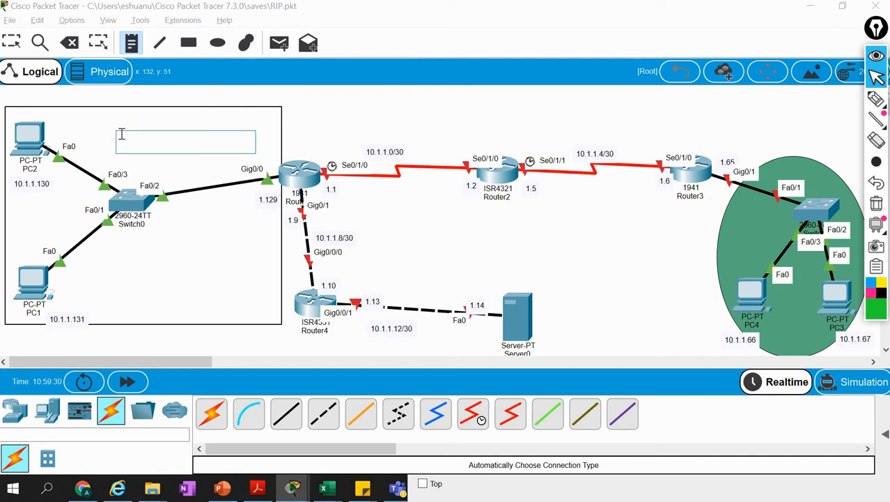
pyautogui.write('10.1.')
pyautogui.write('1.128/26')
# Place a note reading 10.1.1.64/26 above the green network area with PC3 and PC4
pyautogui.click(789, 148)
pyautogui.write('192')
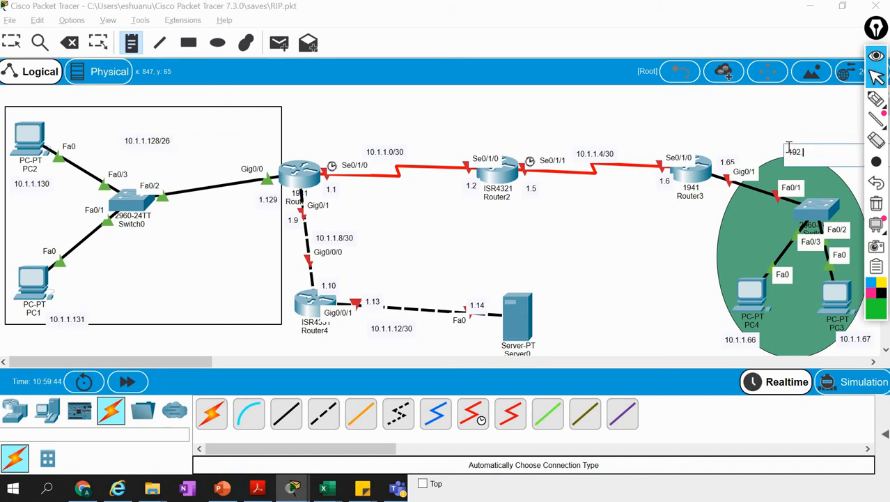
pyautogui.press('BackSpace')
pyautogui.press('BackSpace')
pyautogui.press('BackSpace')
pyautogui.write('10.1.1.64')
pyautogui.click(689, 116)
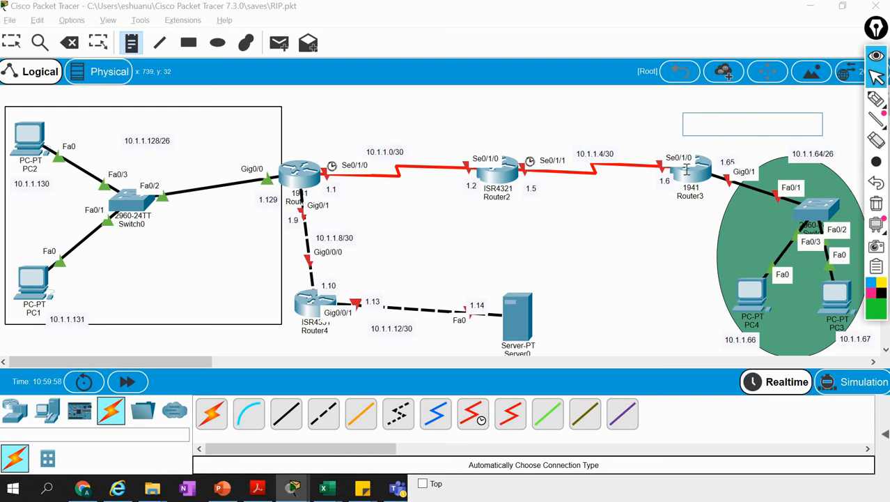
pyautogui.press('Escape')
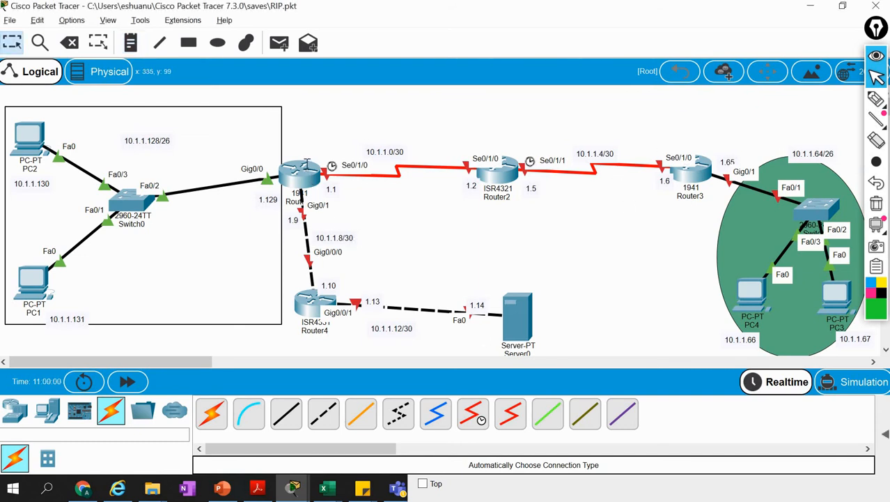
# Open Router2's command line and answer no to the initial configuration dialog to reach the user prompt
pyautogui.moveTo(300, 170)
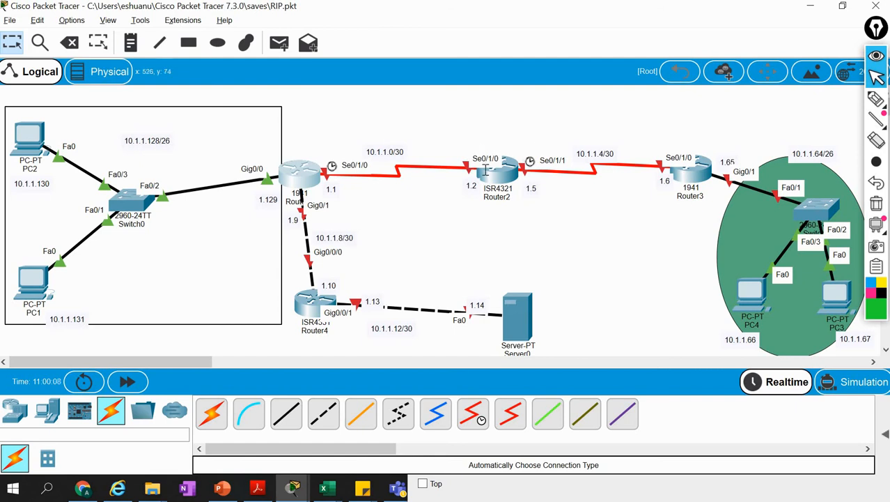
pyautogui.moveTo(511, 171)
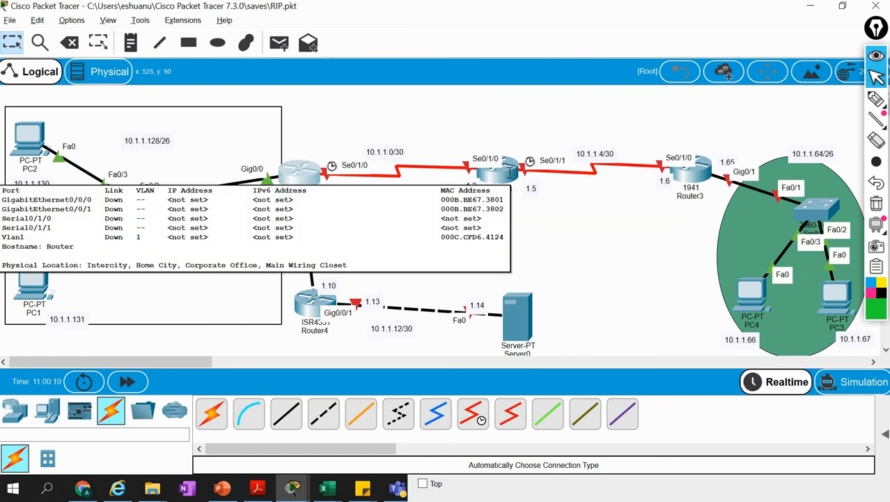
pyautogui.click(511, 172)
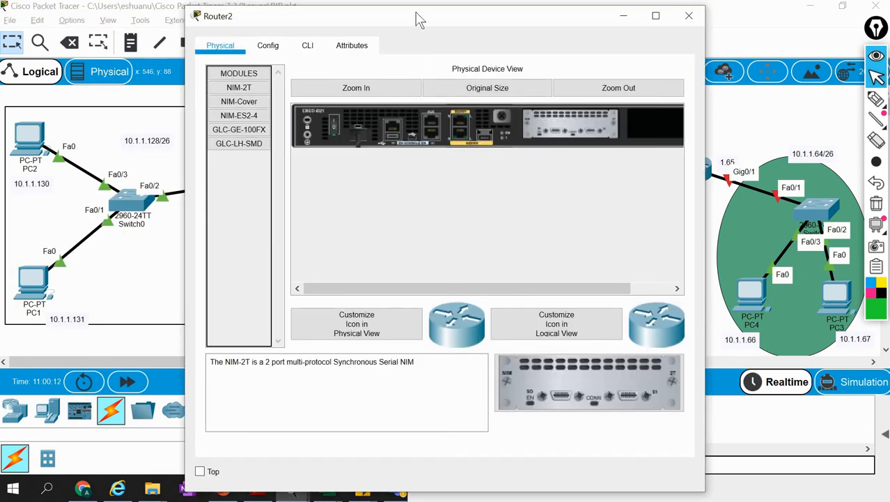
pyautogui.moveTo(419, 20); pyautogui.dragTo(745, 49)
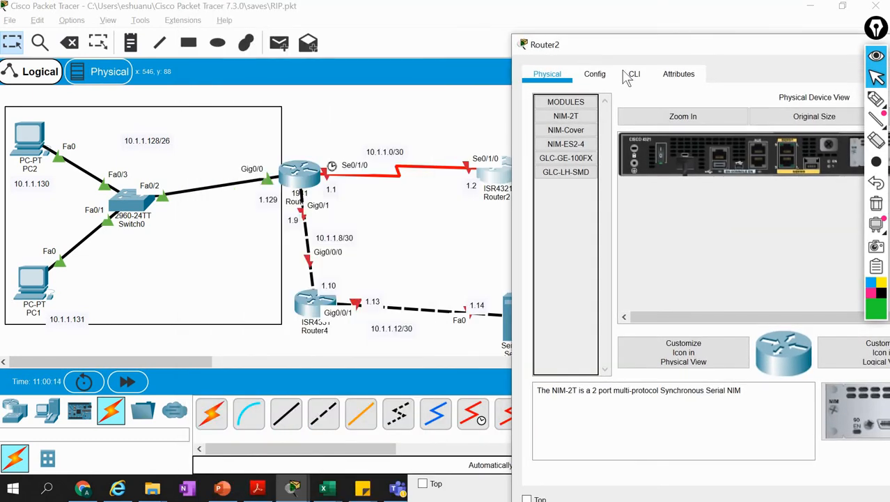
pyautogui.click(634, 75)
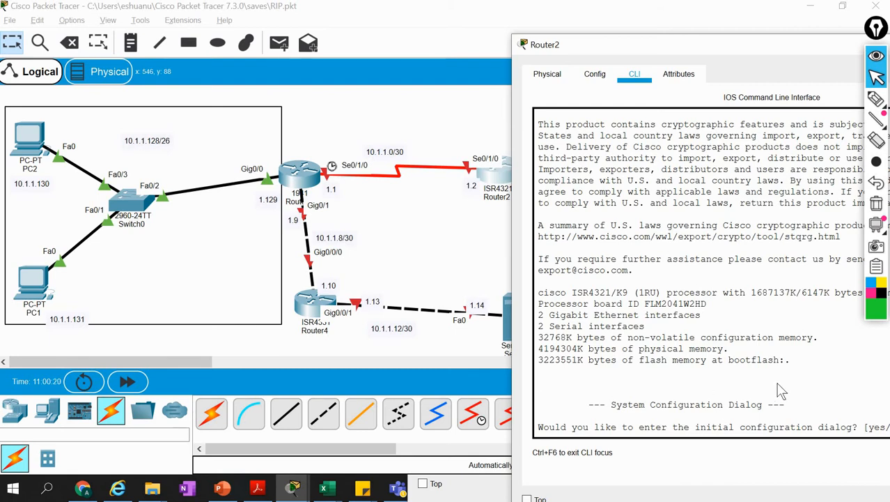
pyautogui.write('no')
pyautogui.press('Return')
pyautogui.press('Return')
pyautogui.press('Return')
pyautogui.press('Return')
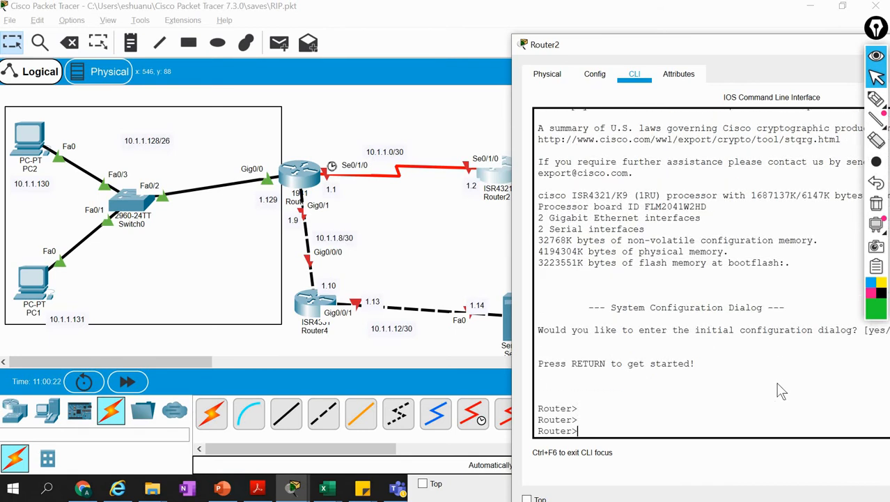
# Enter privileged mode and global configuration mode on Router2 with en and config t
pyautogui.write('en')
pyautogui.press('Return')
pyautogui.write('co')
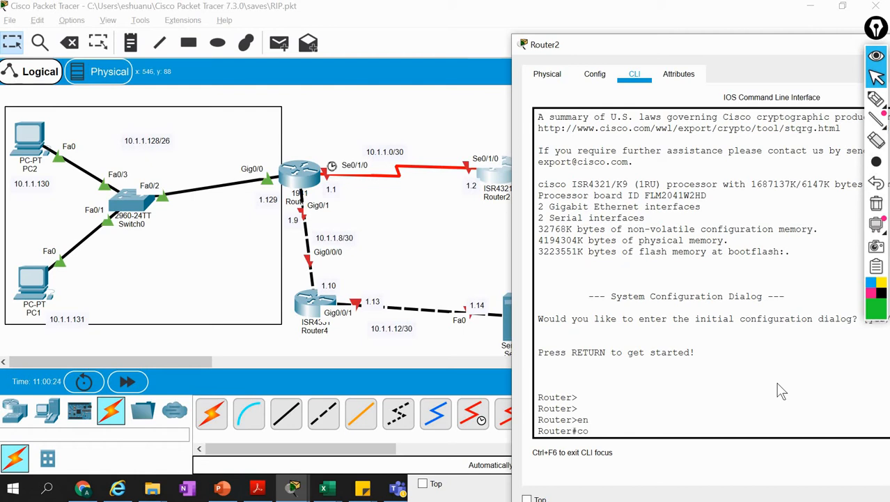
pyautogui.write('nfig t')
pyautogui.press('Return')
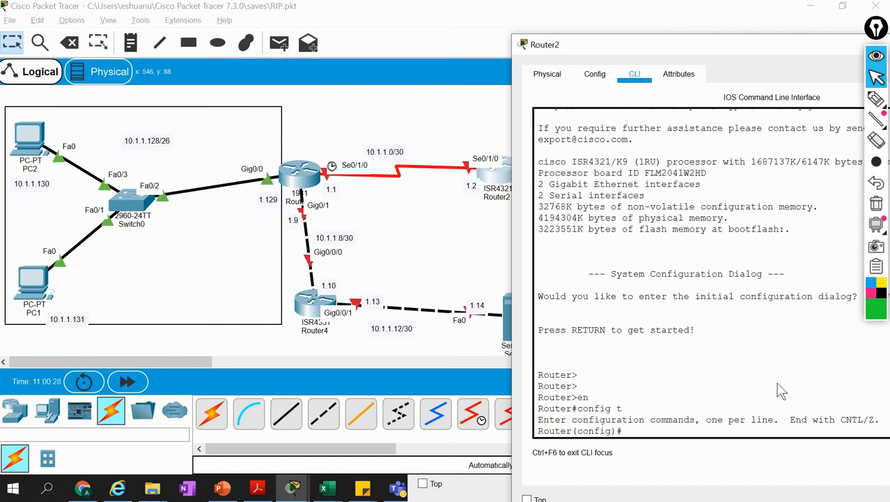
# Assign IP address 10.1.1.2 with its subnet mask to Router2's s0/1/0 interface and enable it with no shut
pyautogui.moveTo(622, 47); pyautogui.dragTo(694, 40)
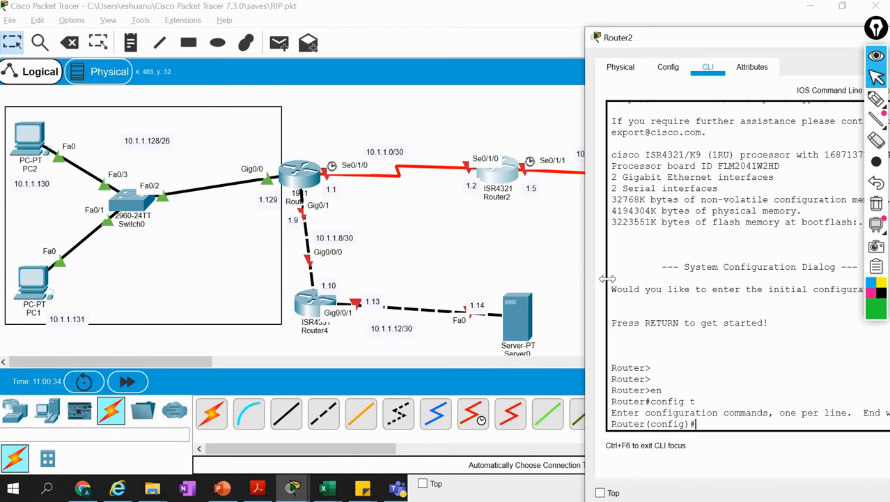
pyautogui.write('int s0/1/0')
pyautogui.press('Return')
pyautogui.write('ip ad')
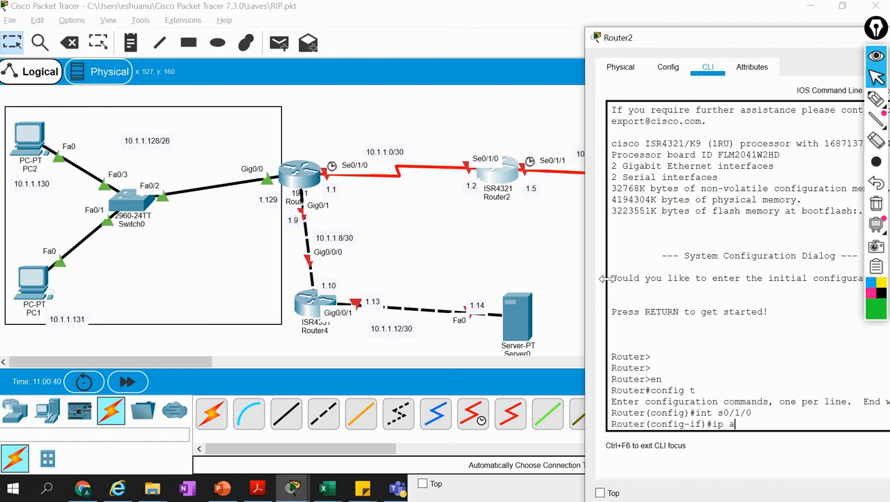
pyautogui.press('Tab')
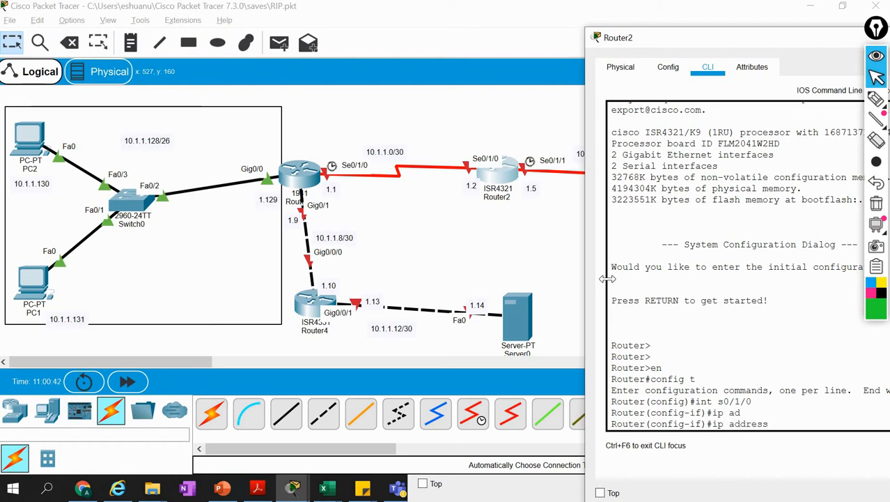
pyautogui.write('10.1.1.2 255.2')
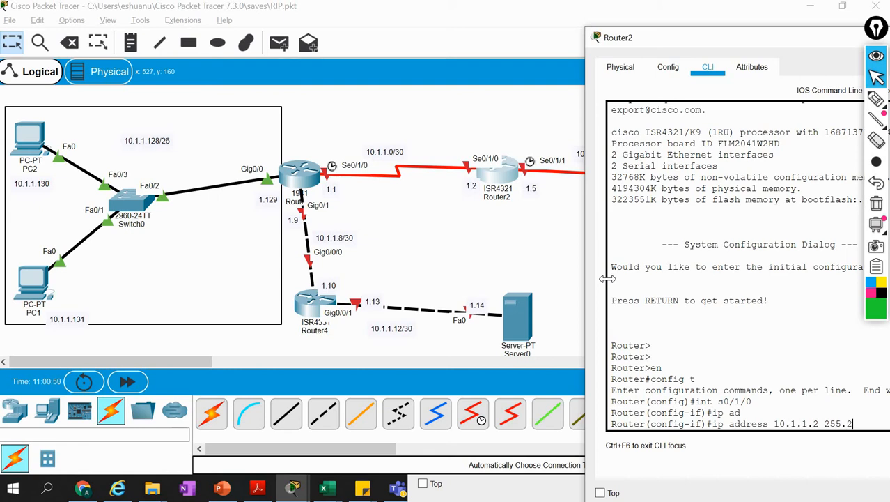
pyautogui.write('55.255.')
pyautogui.press('Return')
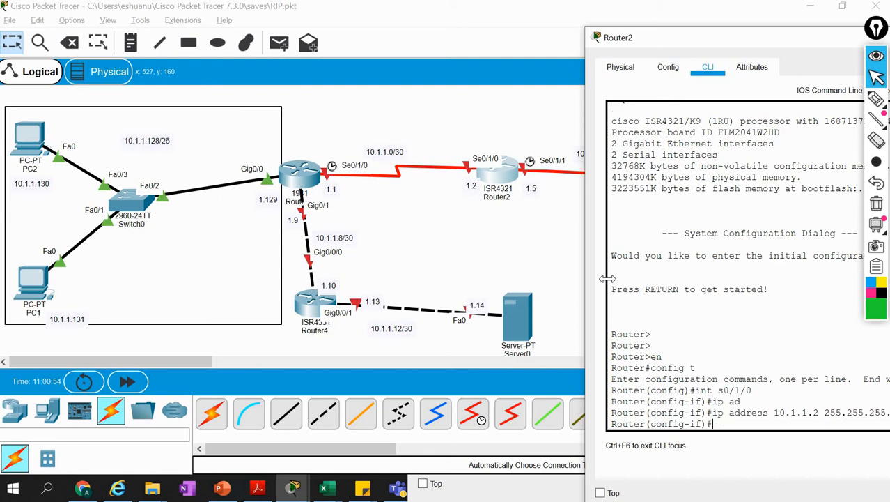
pyautogui.write('no shut')
pyautogui.press('Return')
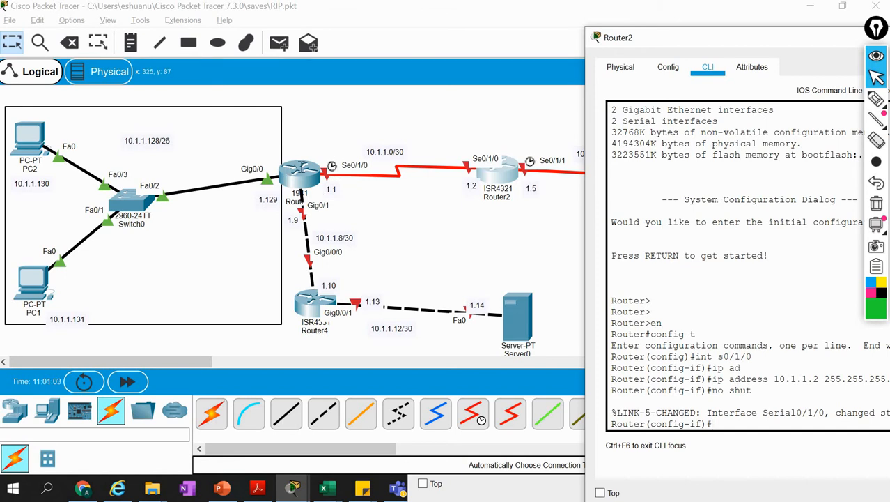
# Switch to Router1's command line, enter interface configuration for s0/1/0 and return to the topology
pyautogui.click(299, 170)
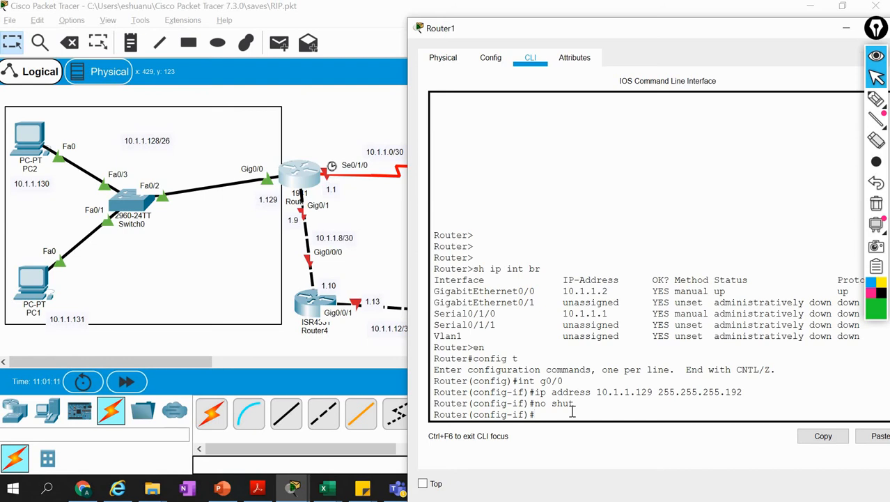
pyautogui.write('int s0')
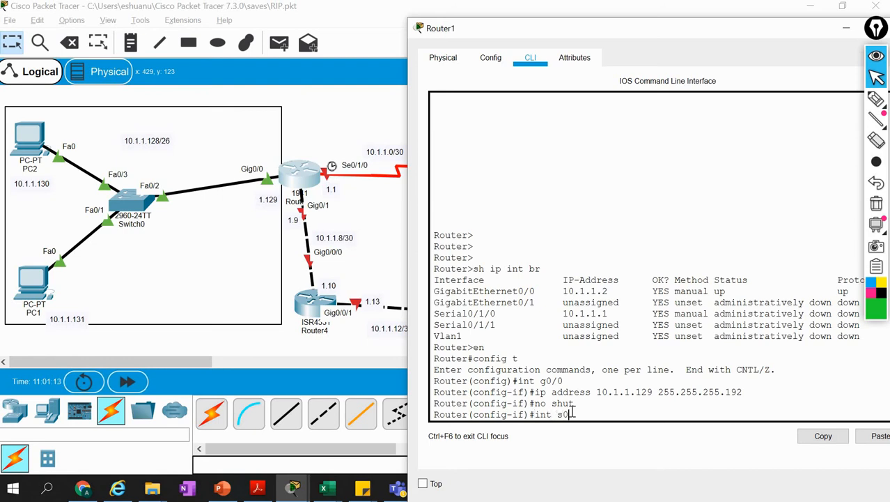
pyautogui.write('/1/0')
pyautogui.press('Return')
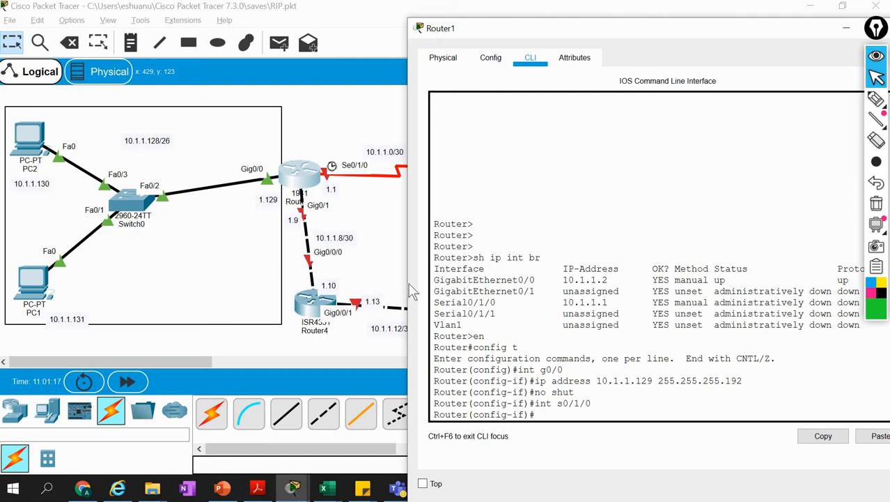
pyautogui.click(381, 232)
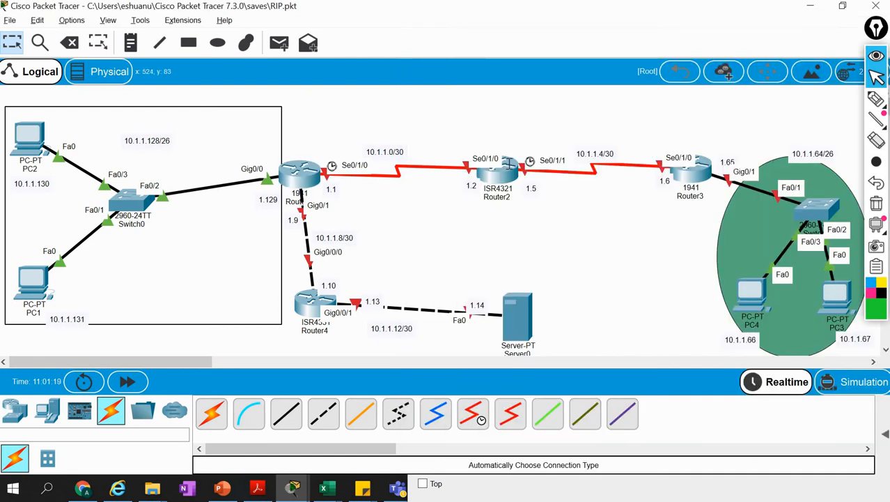
# On Router1's s0/1/0 interface, assign IP address 10.1.1.1 with subnet mask 255.255.255.252
pyautogui.click(511, 164)
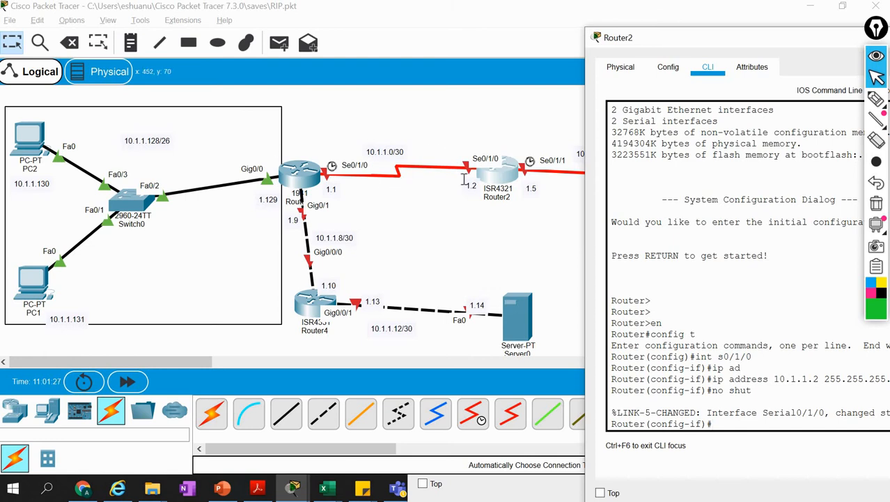
pyautogui.click(303, 169)
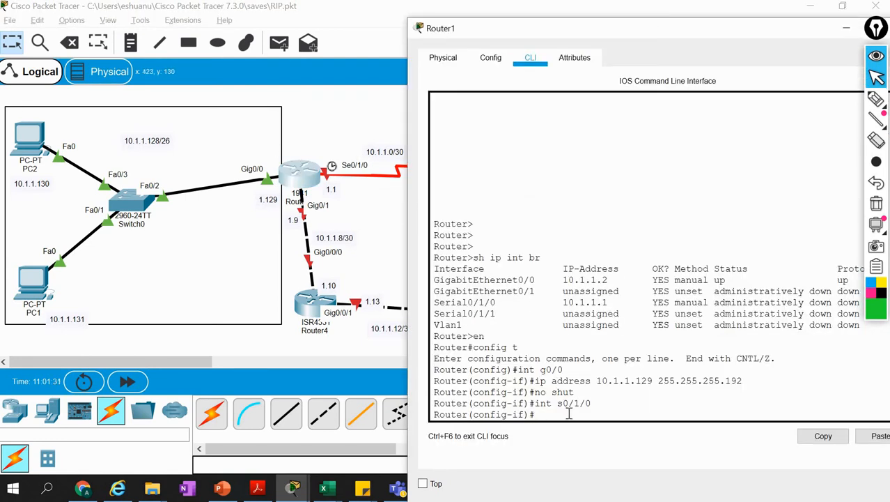
pyautogui.write('ip add 10.1.1.1 255.')
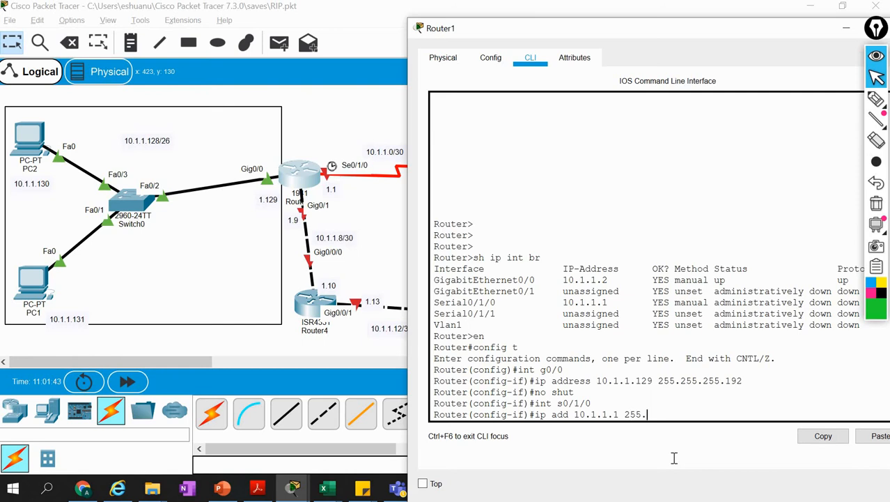
pyautogui.write('255.255.252')
pyautogui.press('Return')
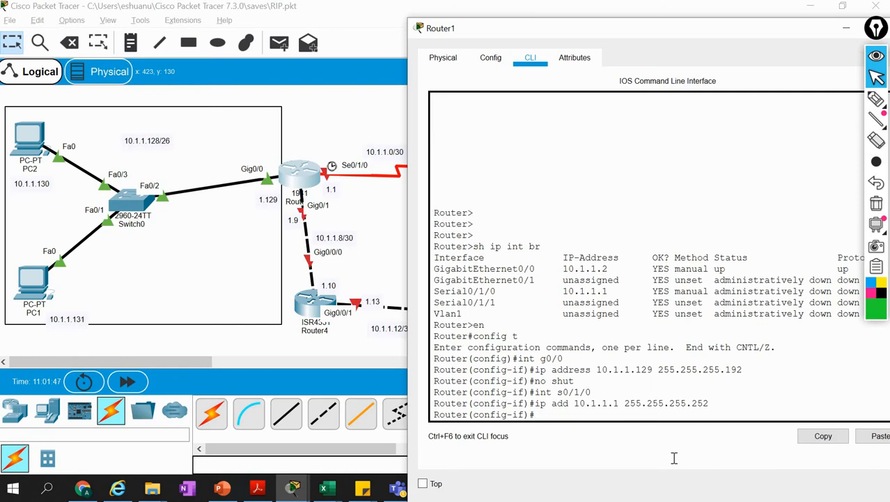
# Enable Router1's s0/1/0 interface with no shut, check its link status and return to the topology
pyautogui.write('no shut')
pyautogui.press('Return')
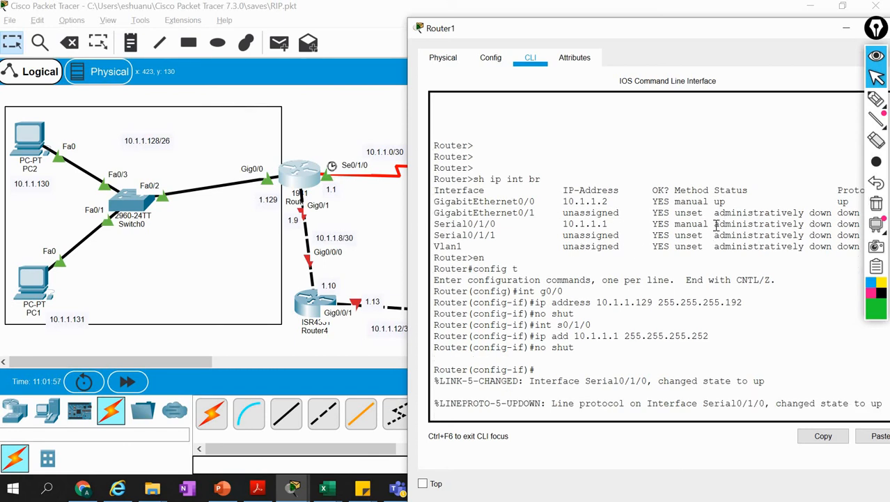
pyautogui.moveTo(715, 224); pyautogui.dragTo(849, 224)
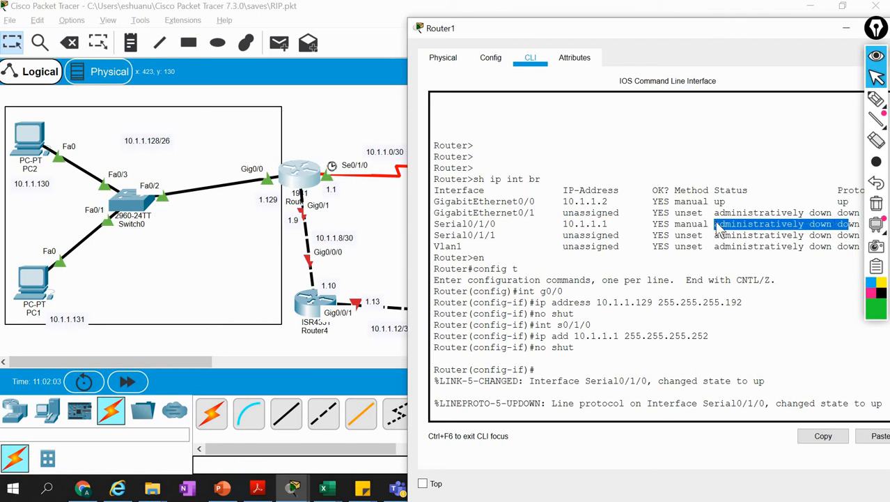
pyautogui.click(801, 235)
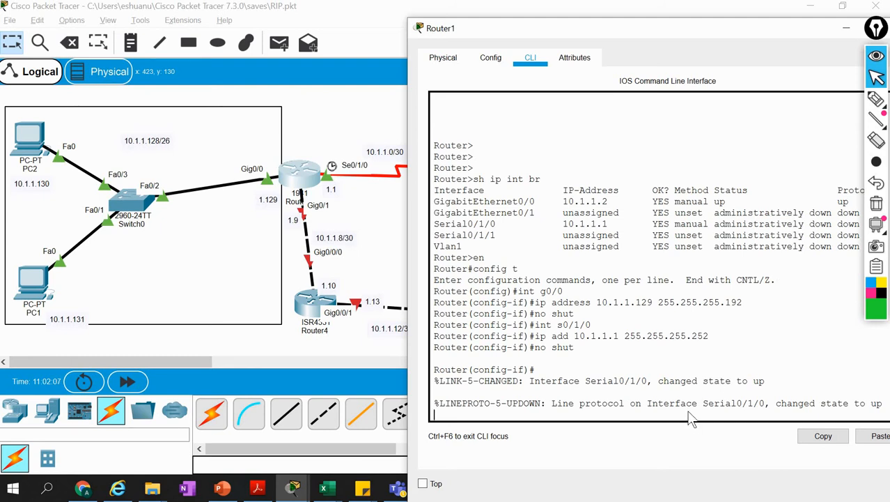
pyautogui.press('Return')
pyautogui.press('Return')
pyautogui.press('Return')
pyautogui.press('Return')
pyautogui.press('Return')
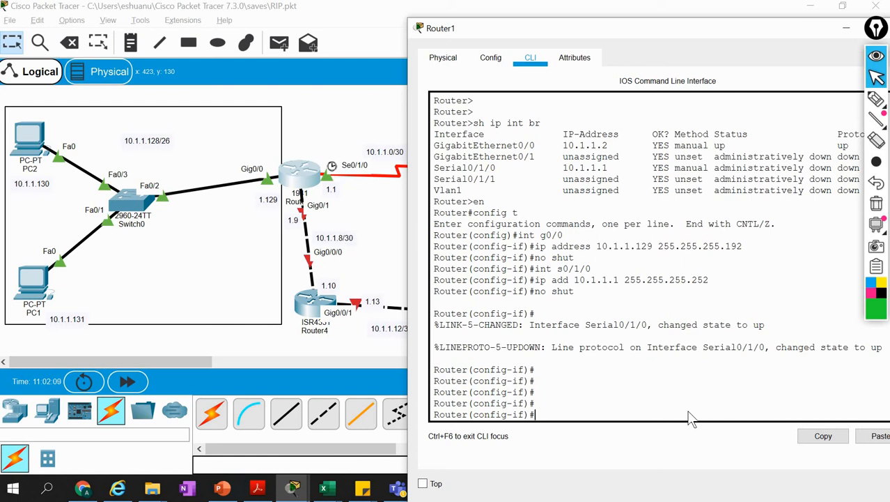
pyautogui.click(284, 187)
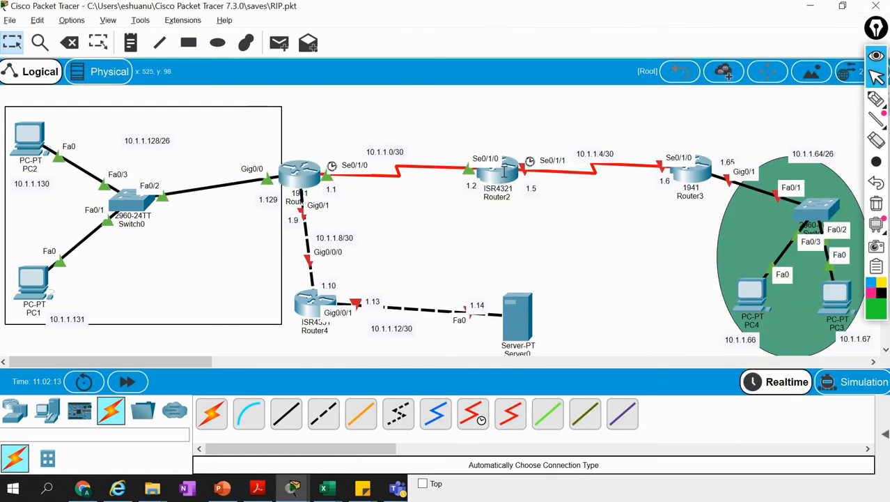
# Reopen Router2's command line, move its window clear of Router3 and bring up a fresh interface configuration prompt
pyautogui.moveTo(505, 170)
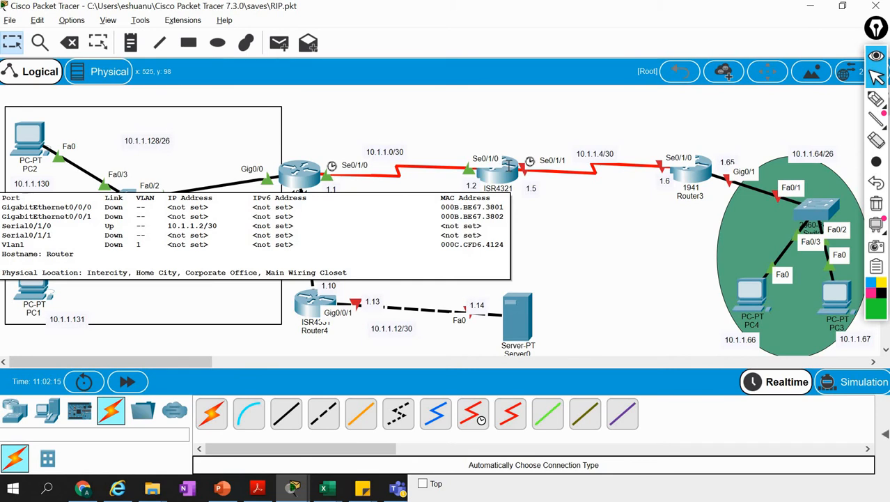
pyautogui.click(513, 162)
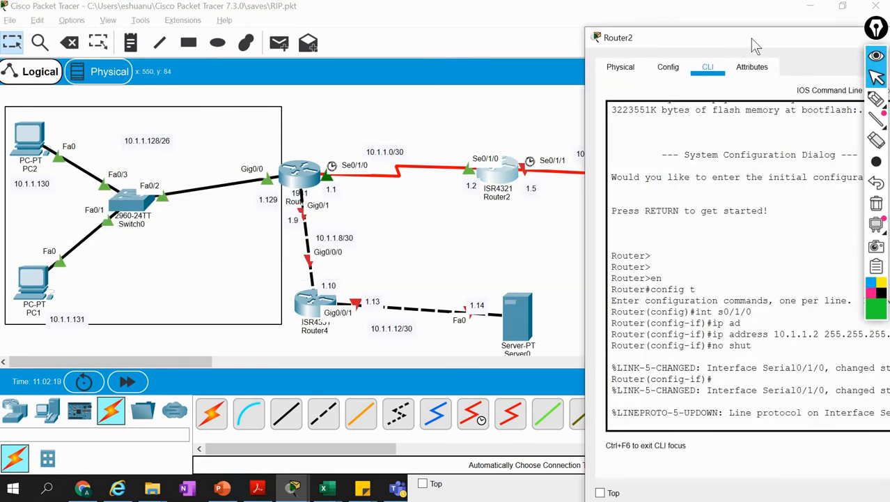
pyautogui.moveTo(751, 38); pyautogui.dragTo(153, 0)
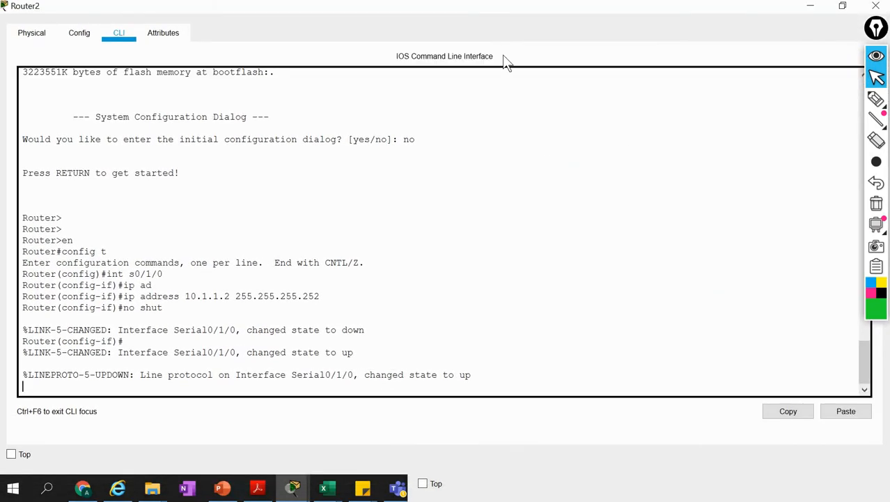
pyautogui.click(843, 6)
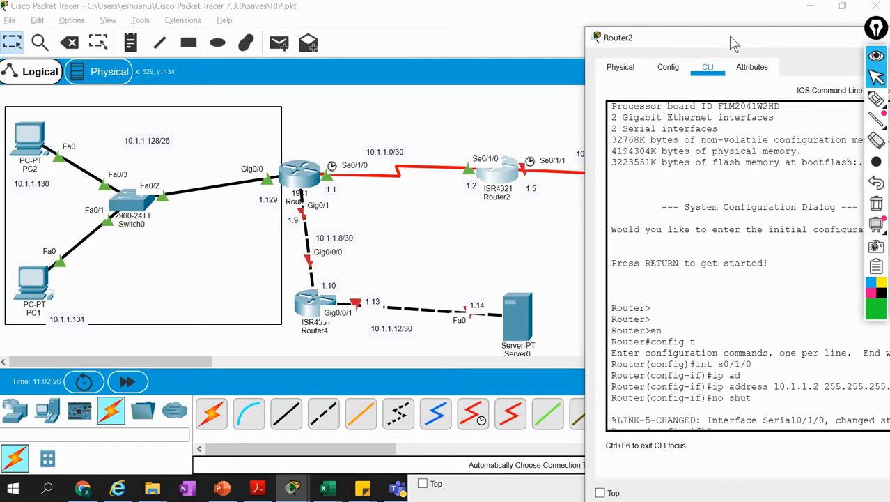
pyautogui.moveTo(729, 36); pyautogui.dragTo(284, 18)
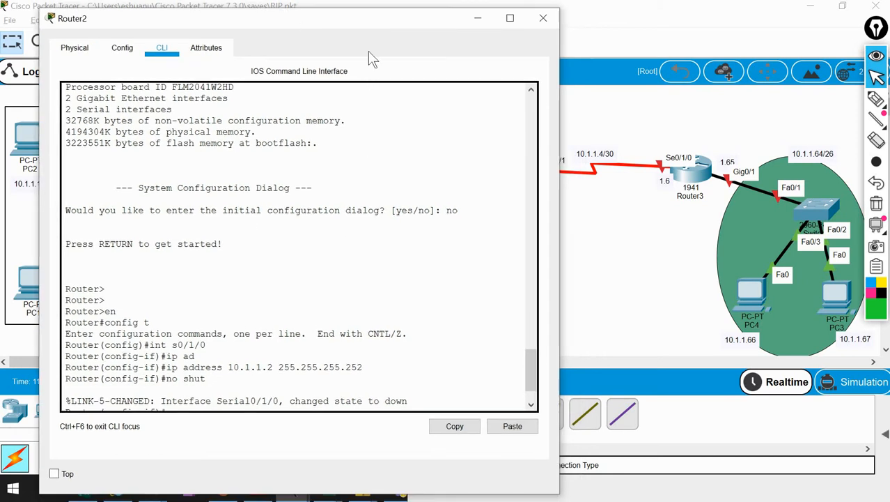
pyautogui.moveTo(403, 21); pyautogui.dragTo(384, 20)
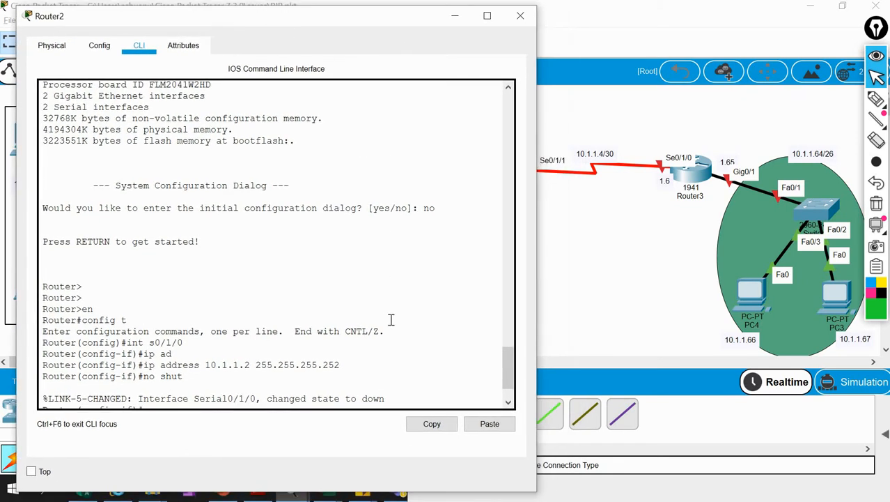
pyautogui.press('Return')
pyautogui.press('Return')
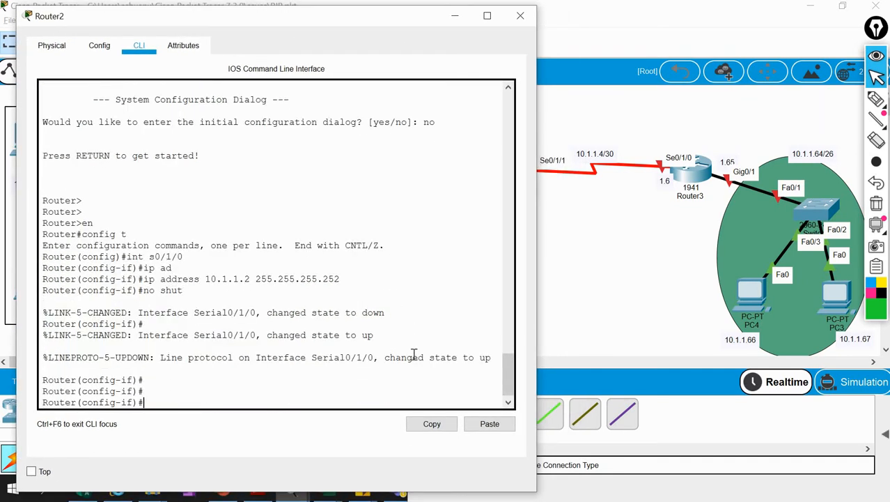
# Assign IP address 10.1.1.5 with mask 255.255.255.252 to Router2's s0/1/1 interface and enable it with no shut
pyautogui.write('int s0/1/1')
pyautogui.press('Return')
pyautogui.write('ip add')
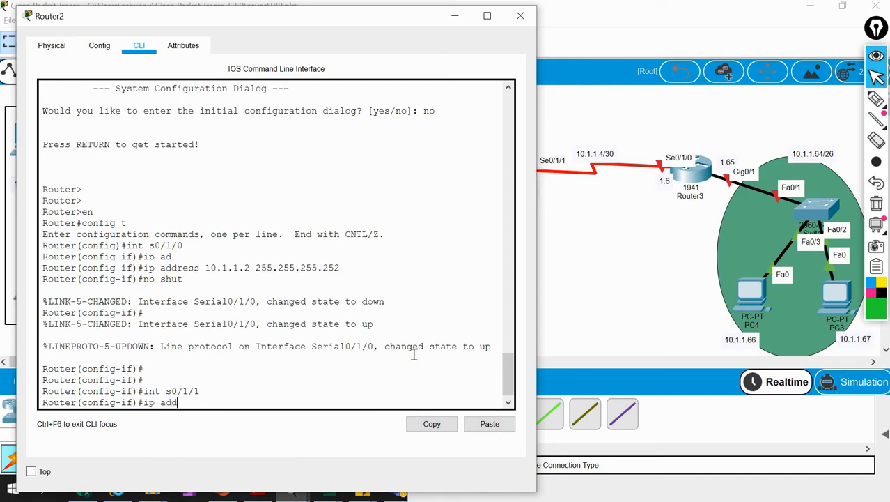
pyautogui.press('Tab')
pyautogui.write('10.1.1')
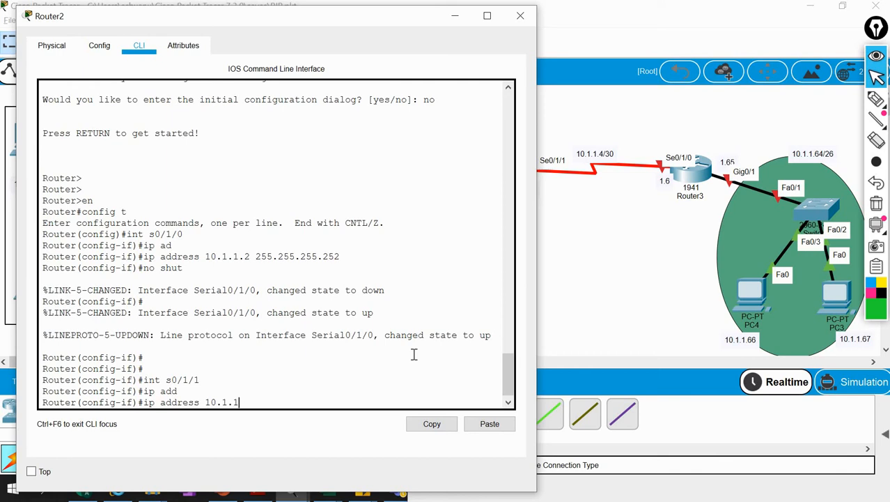
pyautogui.write('.5 255.255.255.252')
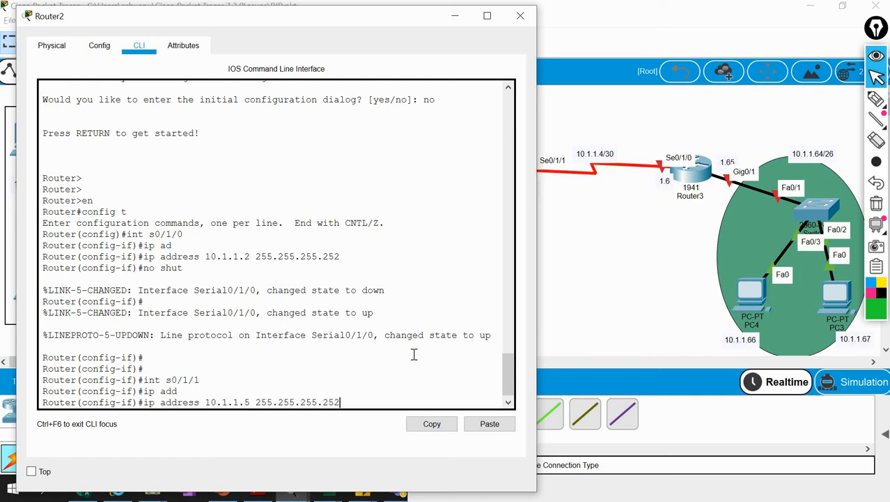
pyautogui.press('Return')
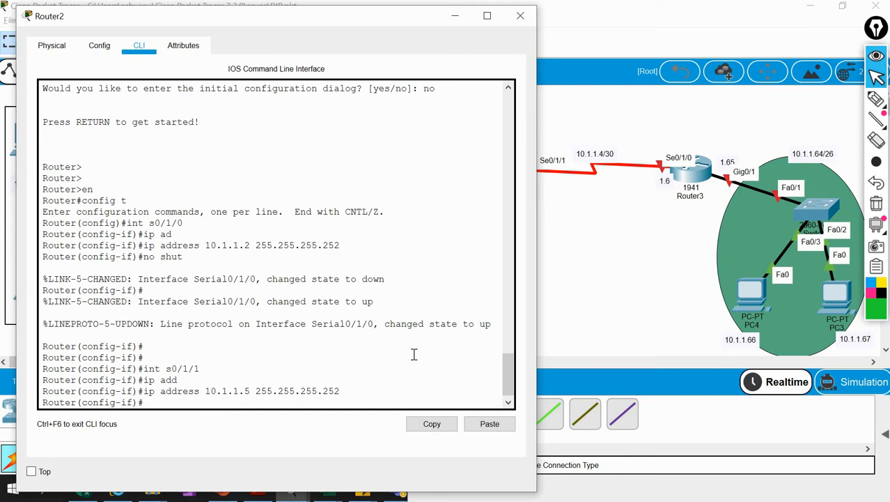
pyautogui.write('no shut')
pyautogui.press('Return')
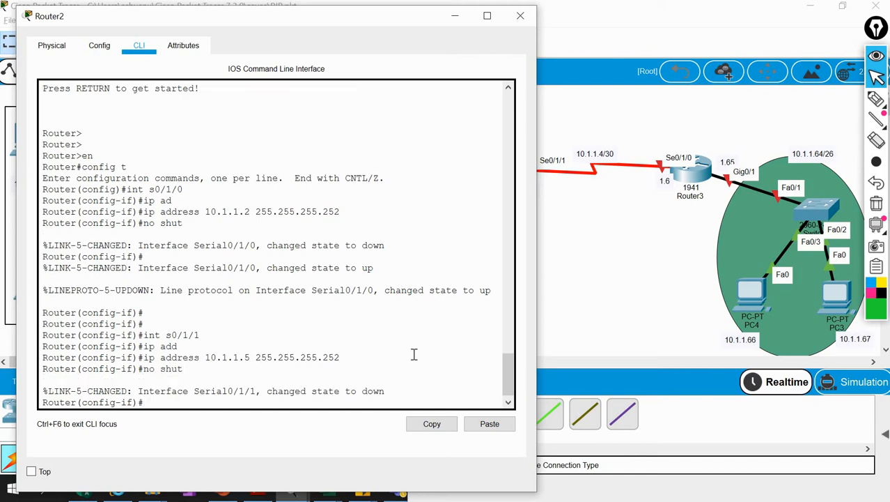
# Exit configuration mode on Router2, save its configuration with wr and return to the topology
pyautogui.write('exit')
pyautogui.press('Return')
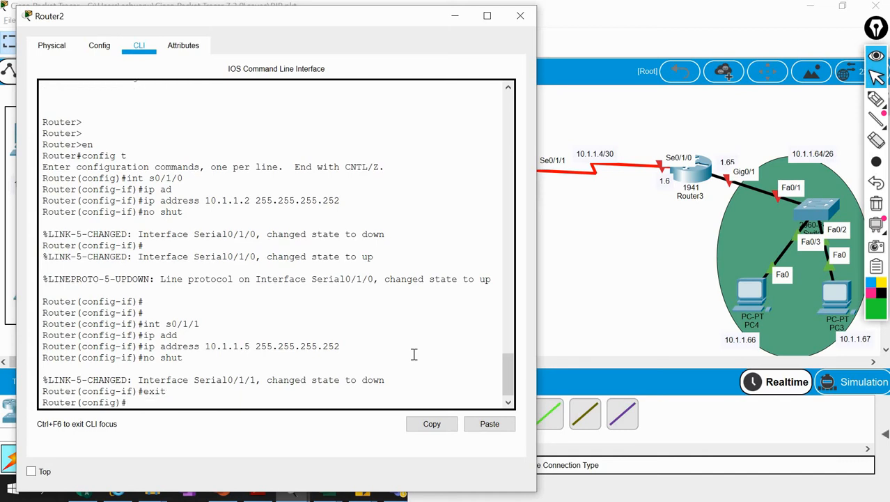
pyautogui.write('exit')
pyautogui.press('Return')
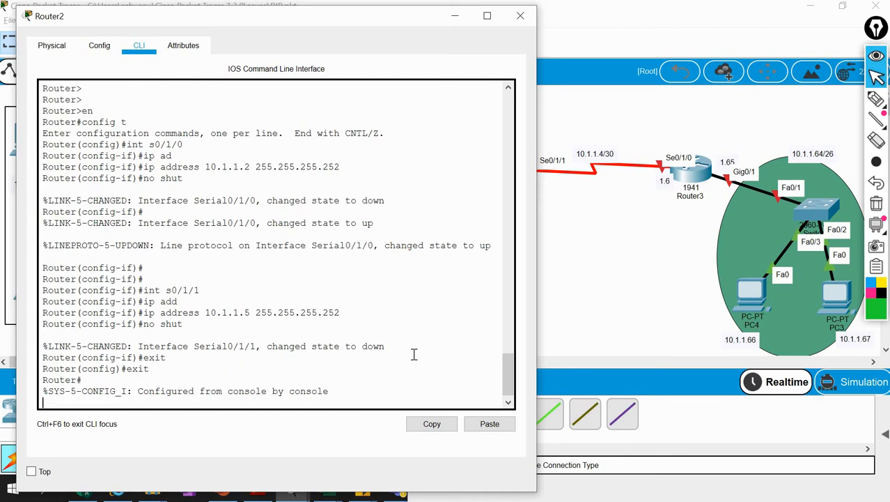
pyautogui.press('Return')
pyautogui.press('Return')
pyautogui.write('wr')
pyautogui.press('Return')
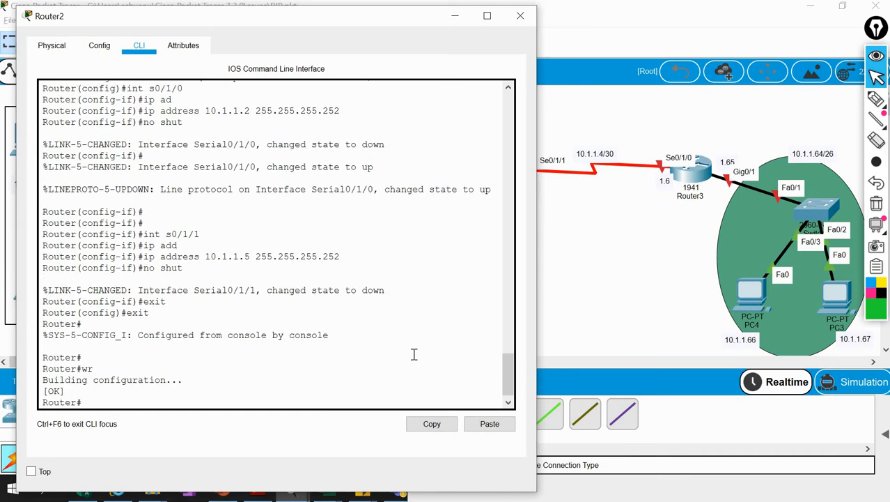
pyautogui.click(457, 14)
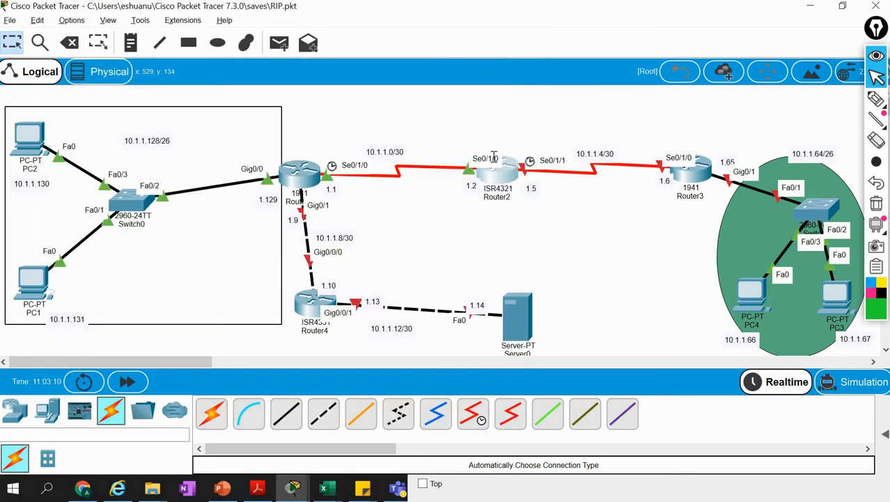
pyautogui.click(511, 161)
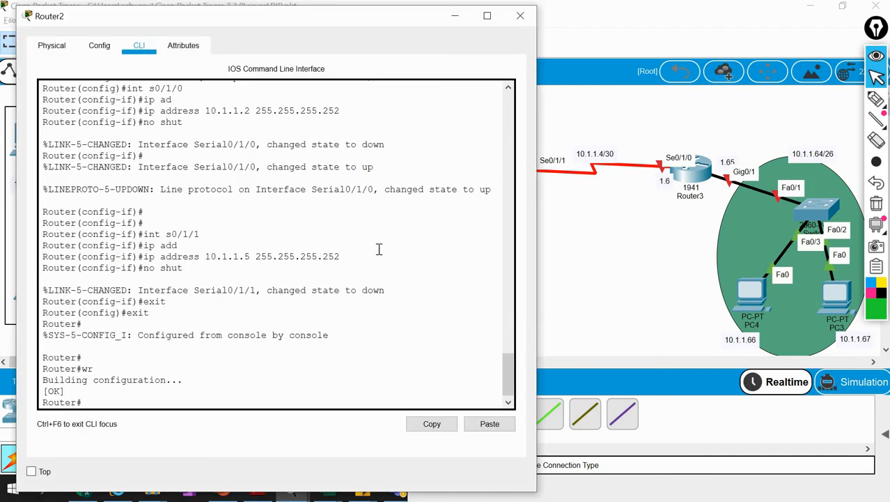
pyautogui.click(593, 265)
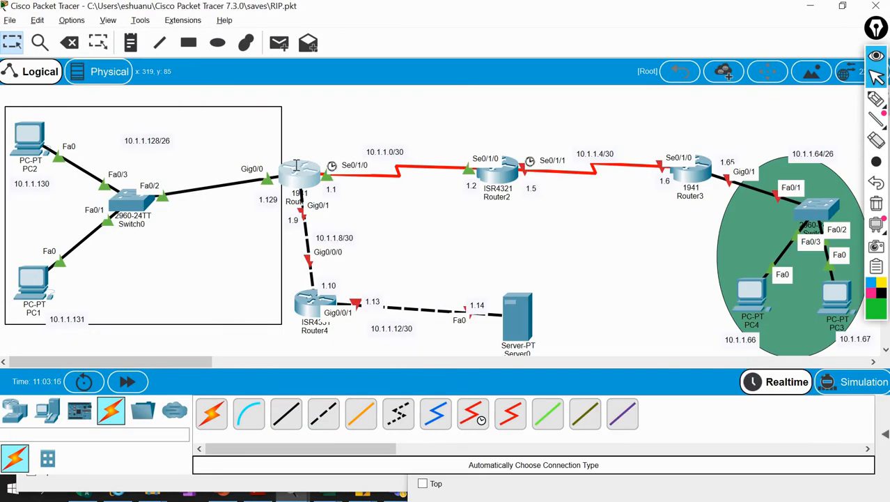
# Leave configuration mode on Router1 with end, save its configuration with wr and return to the topology
pyautogui.click(296, 165)
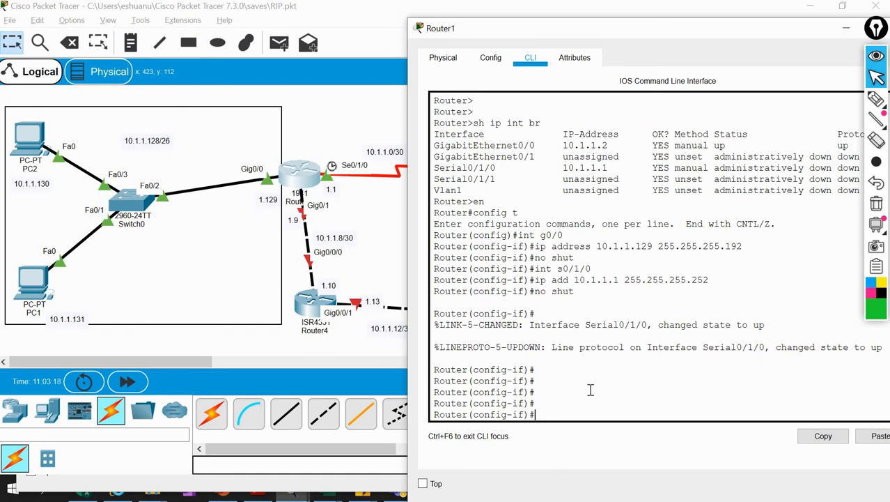
pyautogui.write('end')
pyautogui.press('Return')
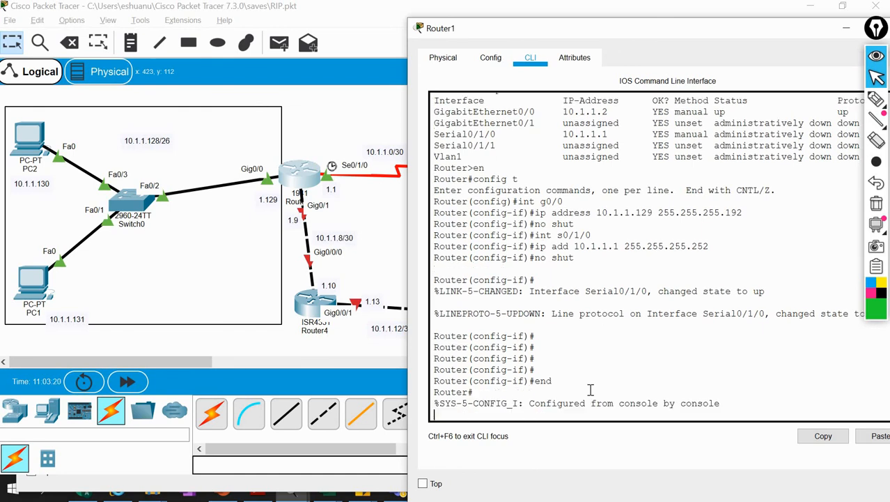
pyautogui.write('wr')
pyautogui.press('Return')
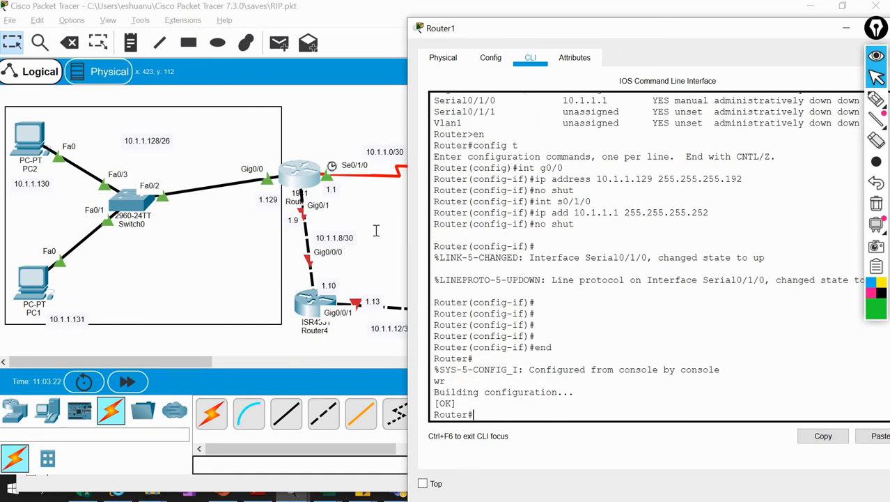
pyautogui.click(382, 214)
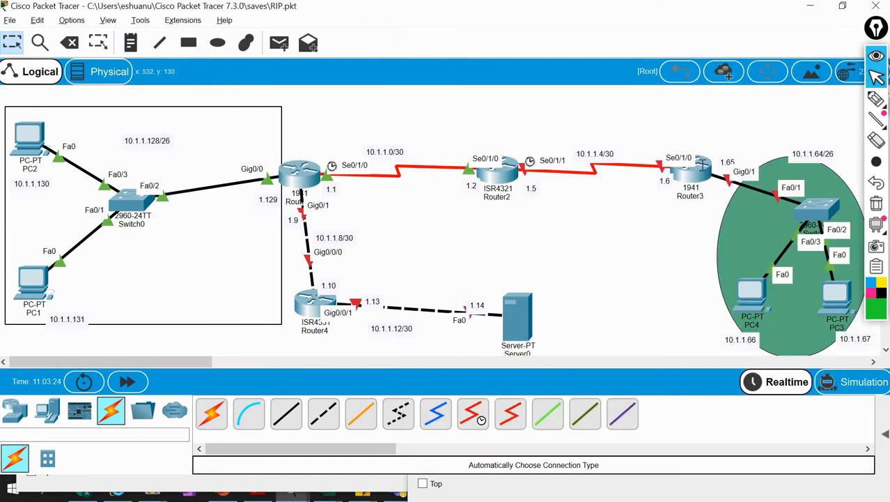
# Open Router3's command line and answer no to the initial configuration dialog
pyautogui.click(704, 165)
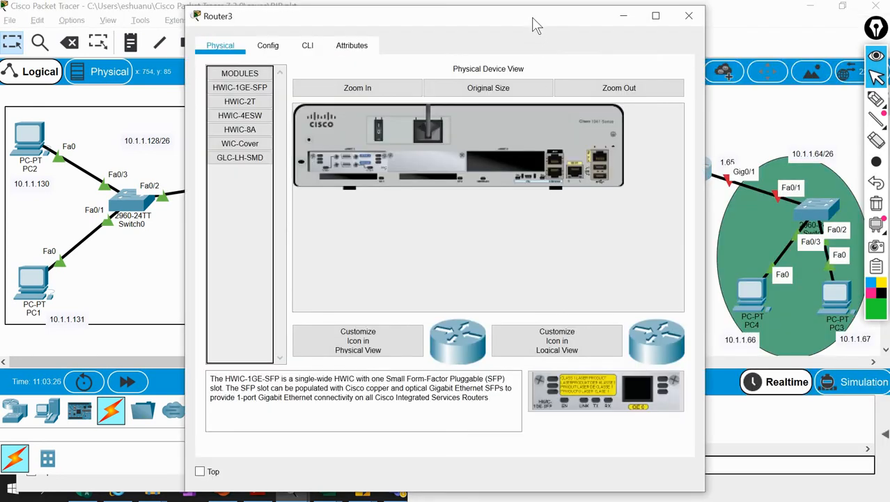
pyautogui.moveTo(532, 24); pyautogui.dragTo(392, 35)
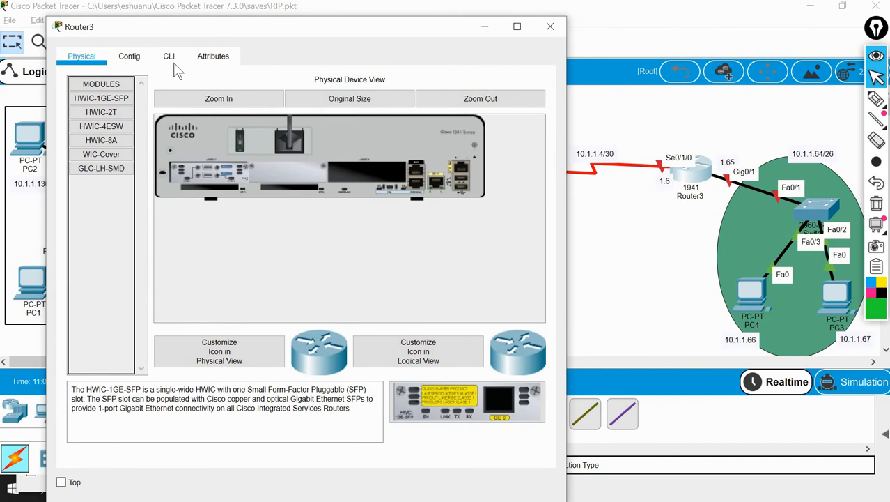
pyautogui.click(173, 60)
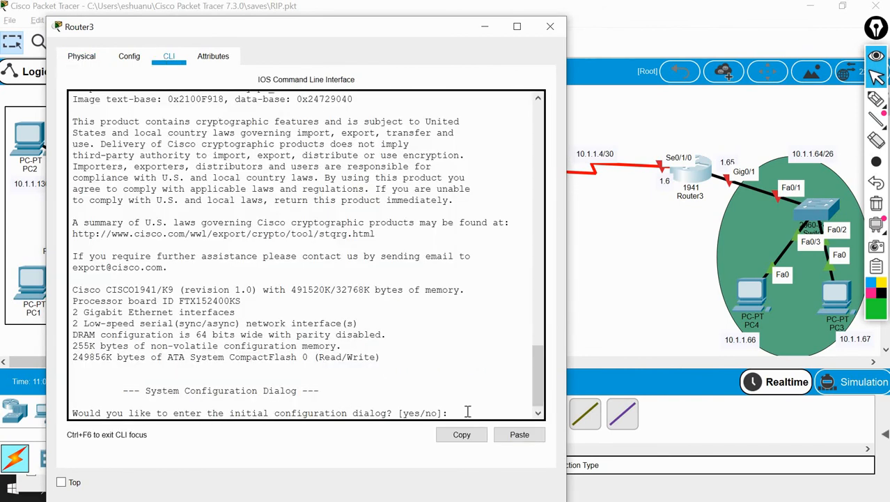
pyautogui.write('no')
pyautogui.press('Return')
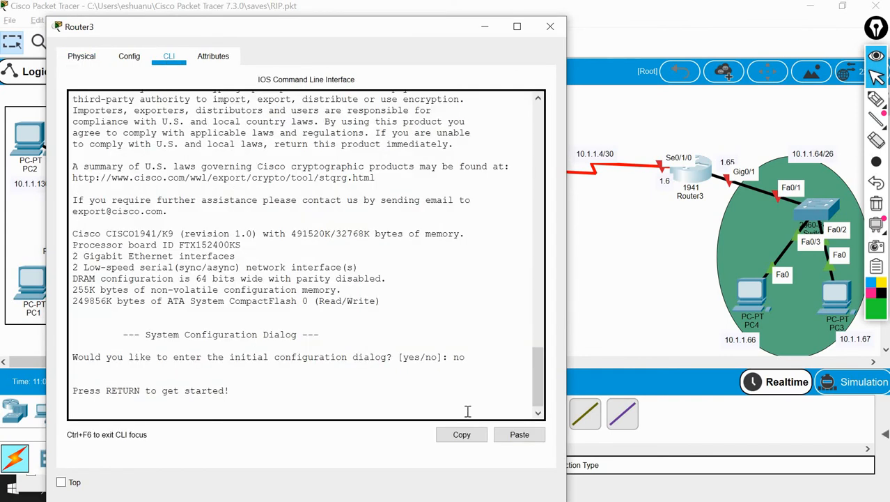
# Enter privileged mode with en and global configuration mode with config t on Router3
pyautogui.press('Return')
pyautogui.write('en')
pyautogui.press('Return')
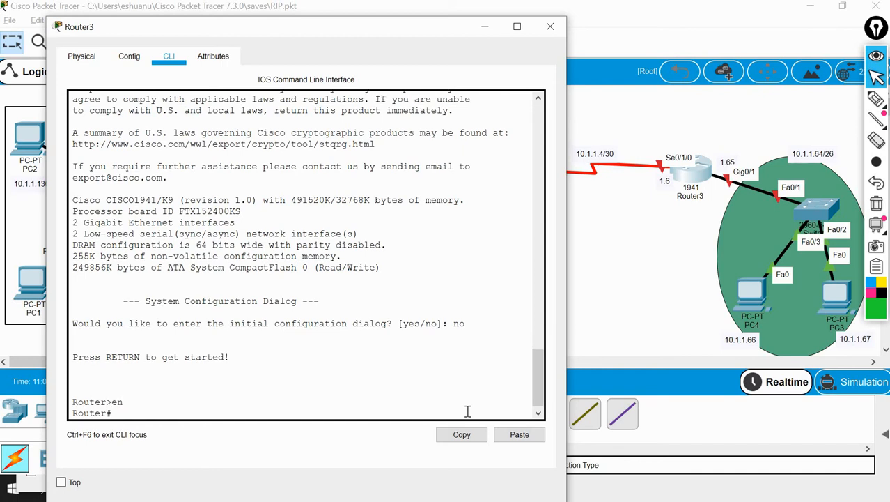
pyautogui.write('confit t')
pyautogui.press('Return')
pyautogui.write('conf')
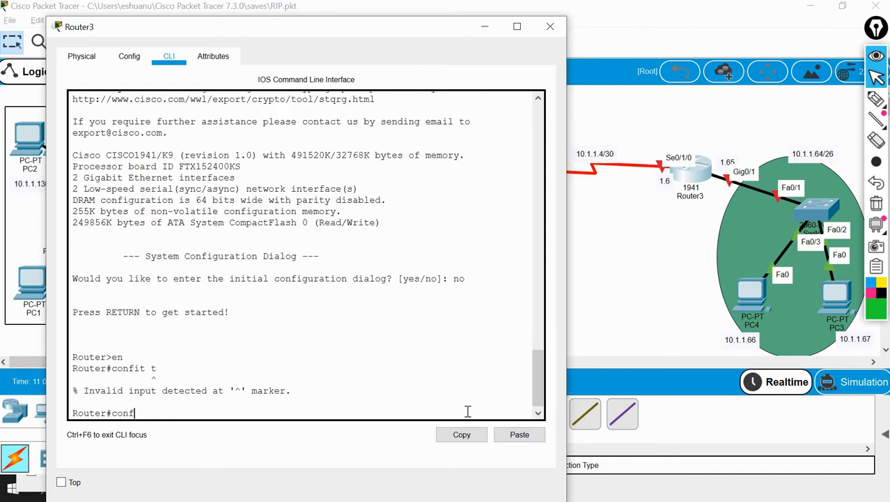
pyautogui.write('ig t')
pyautogui.press('Return')
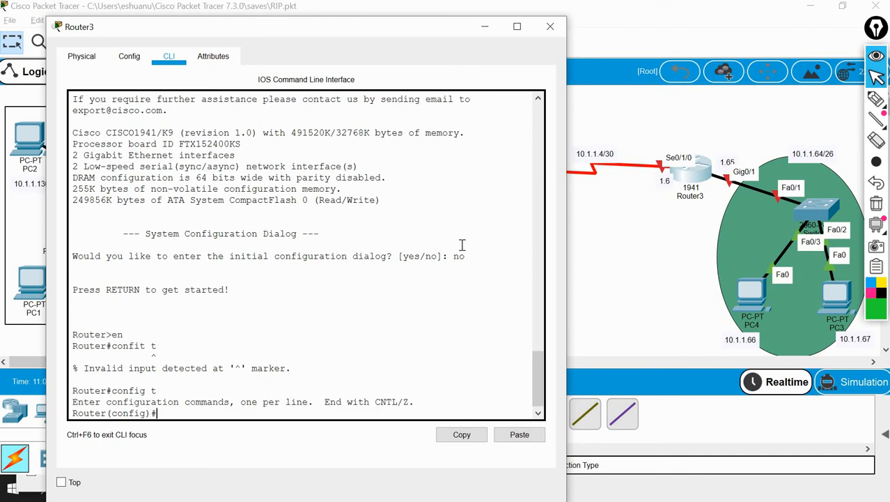
# Assign IP address 10.1.1.6 with mask 255.255.255.252 to Router3's s0/1/0 interface
pyautogui.write('int s0/1/0')
pyautogui.press('Return')
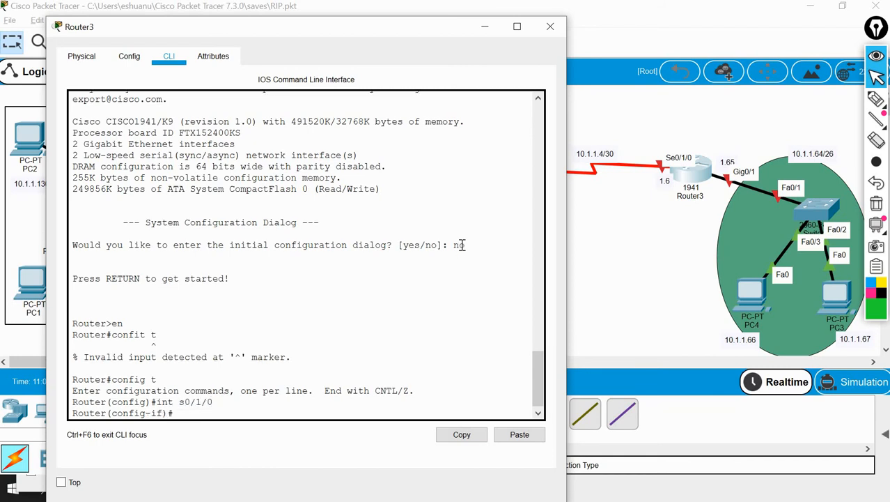
pyautogui.write('ip add')
pyautogui.press('Tab')
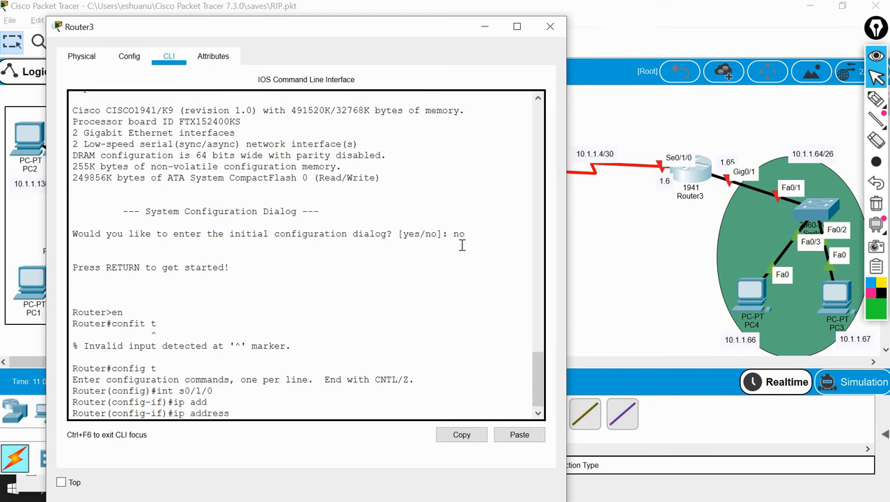
pyautogui.write('10.1.1.')
pyautogui.write('6 255.255.255.252')
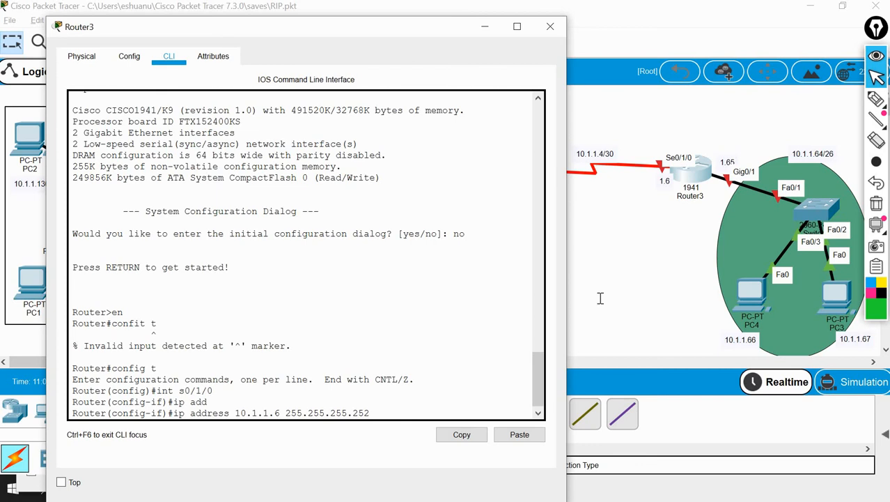
pyautogui.press('Return')
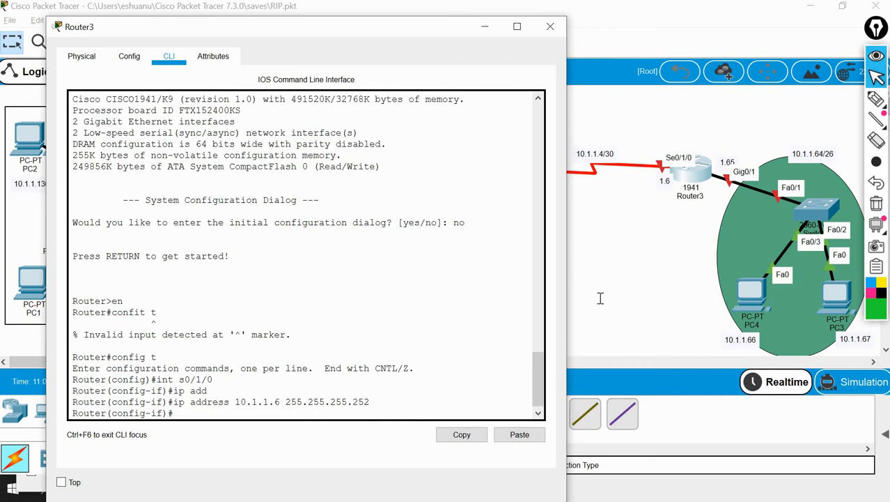
# Enable Router3's s0/1/0 interface with no shut and return to a clean interface configuration prompt
pyautogui.write('no shut')
pyautogui.press('Return')
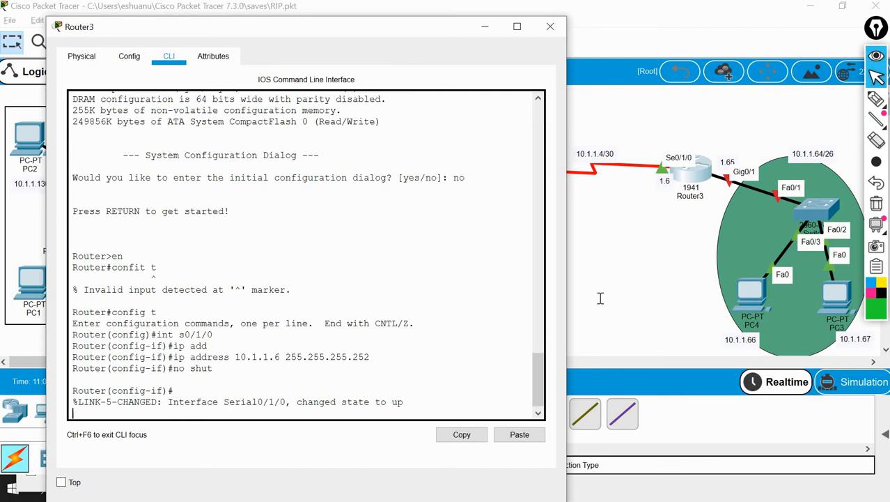
pyautogui.press('Return')
pyautogui.press('Return')
pyautogui.press('Return')
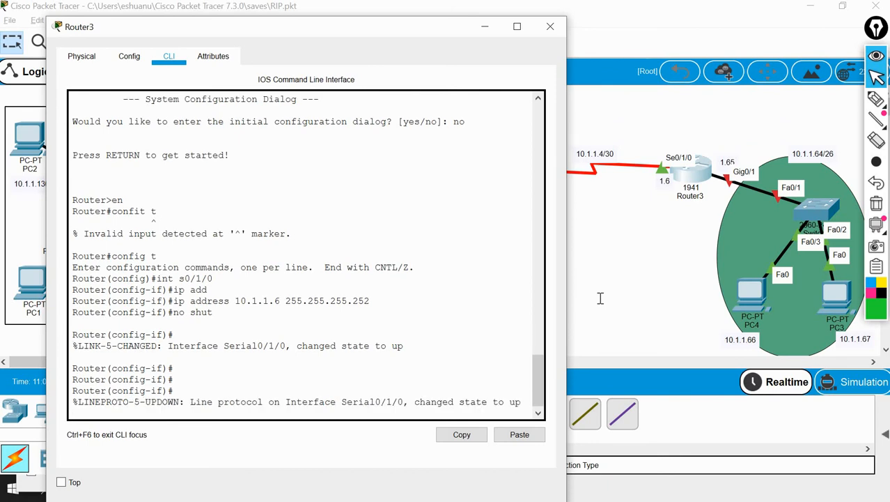
pyautogui.press('Return')
pyautogui.press('Return')
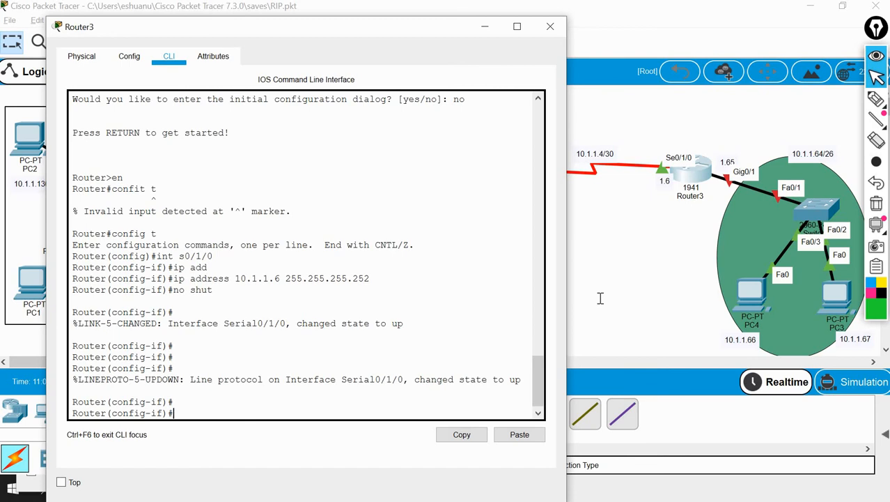
# Assign IP address 10.1.1.65 with mask 255.255.255.192 to Router3's g0/1 interface
pyautogui.write('int g0/1')
pyautogui.press('Return')
pyautogui.write('ip')
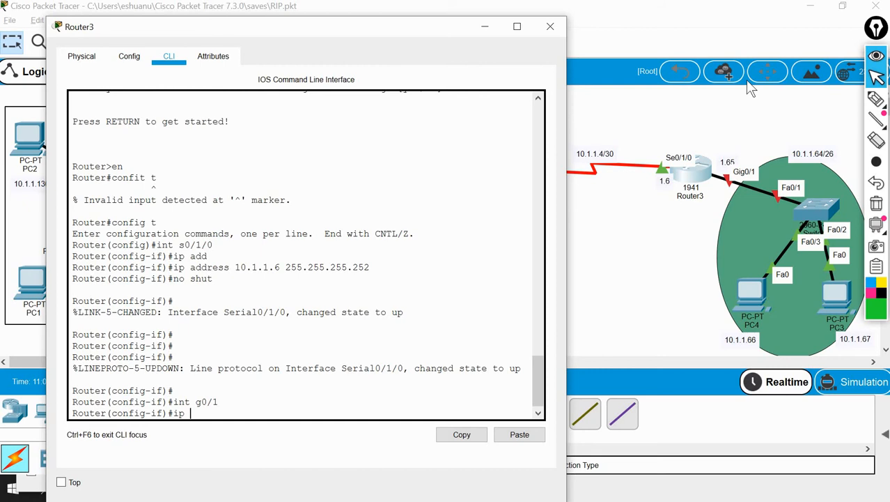
pyautogui.write('add 10.1.1.65 255.255.255.')
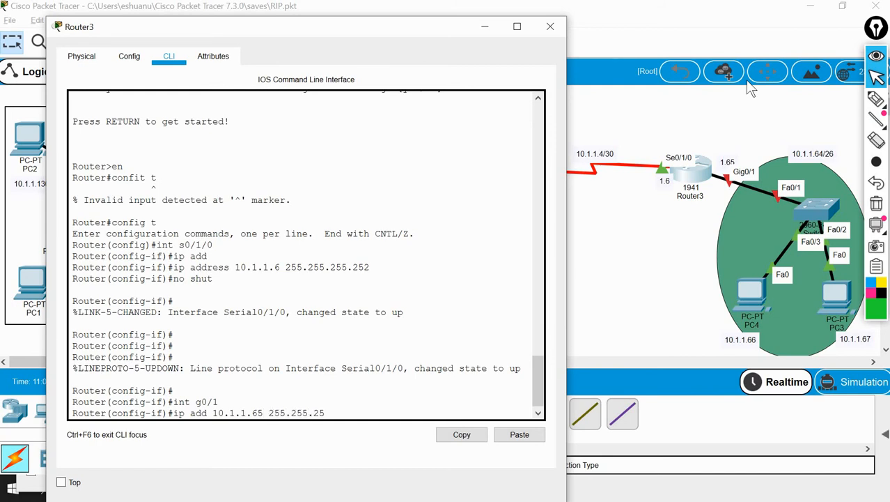
pyautogui.write('192')
pyautogui.press('Return')
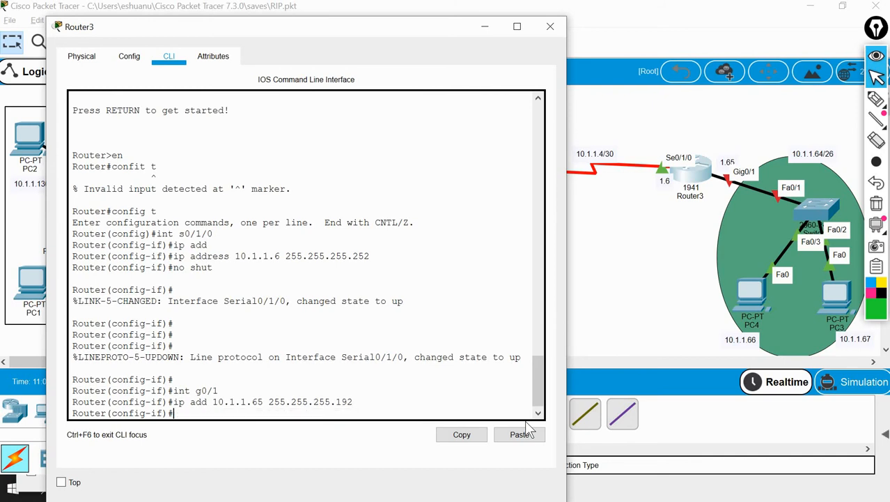
# Enable Router3's g0/1 interface with no shut and return to a clean interface configuration prompt
pyautogui.write('no shut')
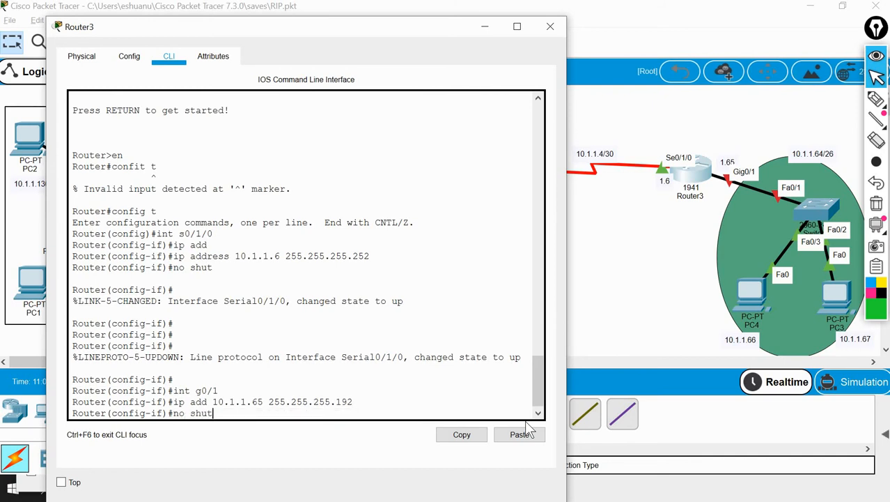
pyautogui.press('Return')
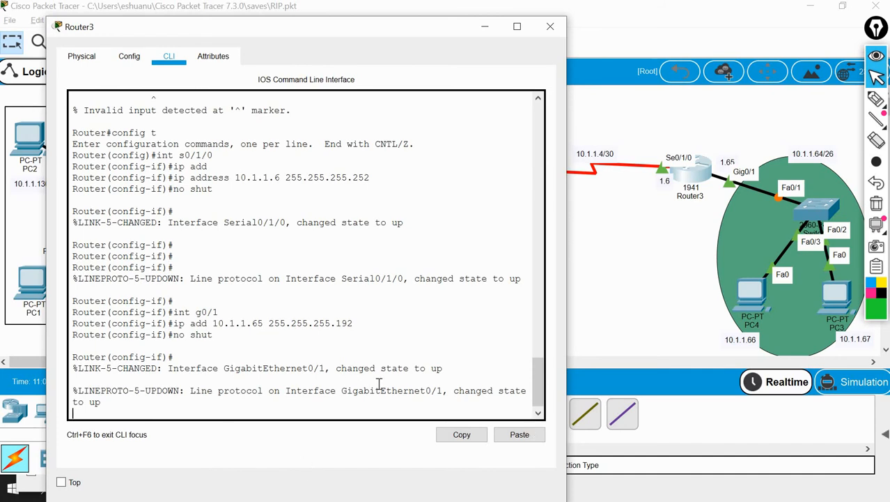
pyautogui.press('Return')
pyautogui.press('Return')
pyautogui.press('Return')
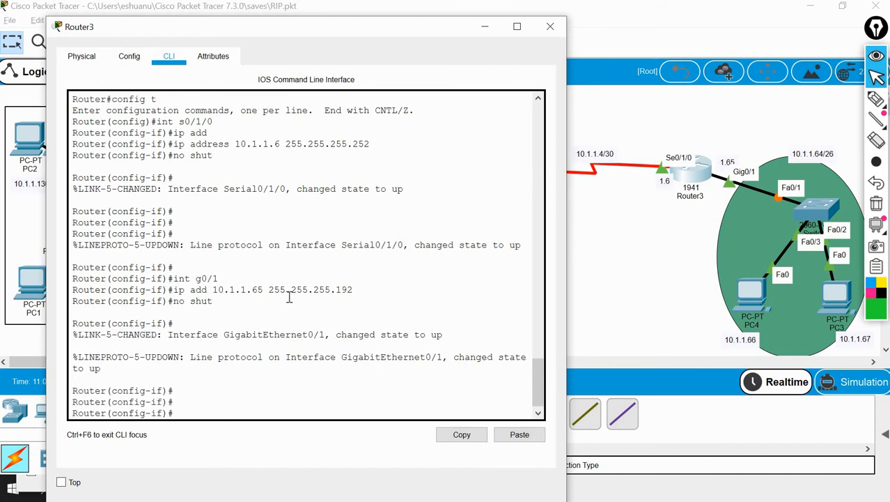
# Leave configuration mode on Router3 with end, save the configuration with wr and close its window
pyautogui.write('end')
pyautogui.press('Return')
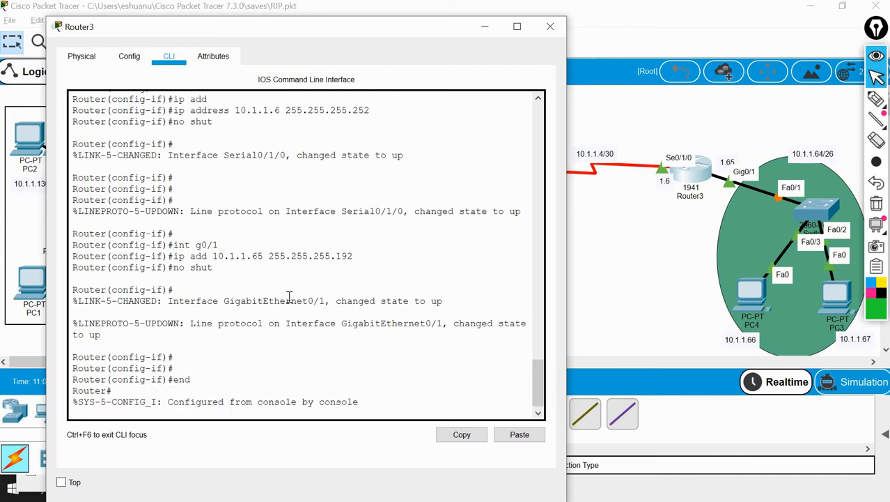
pyautogui.write('wr')
pyautogui.press('Return')
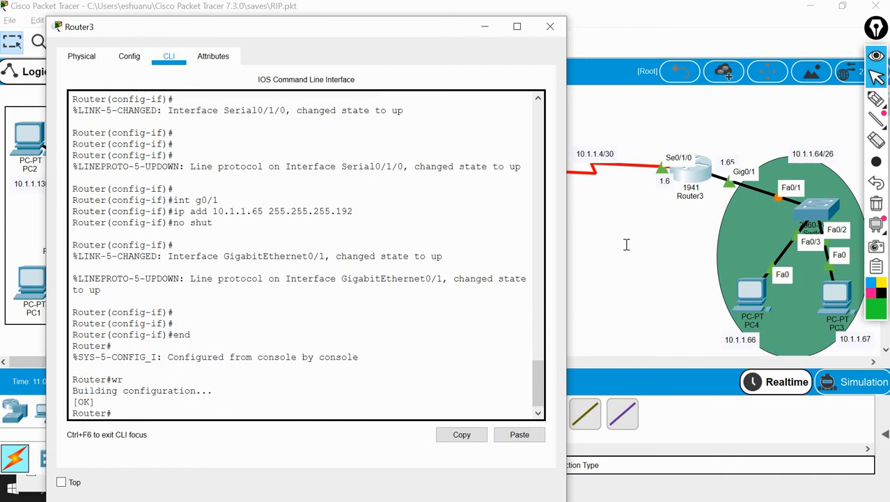
pyautogui.click(550, 27)
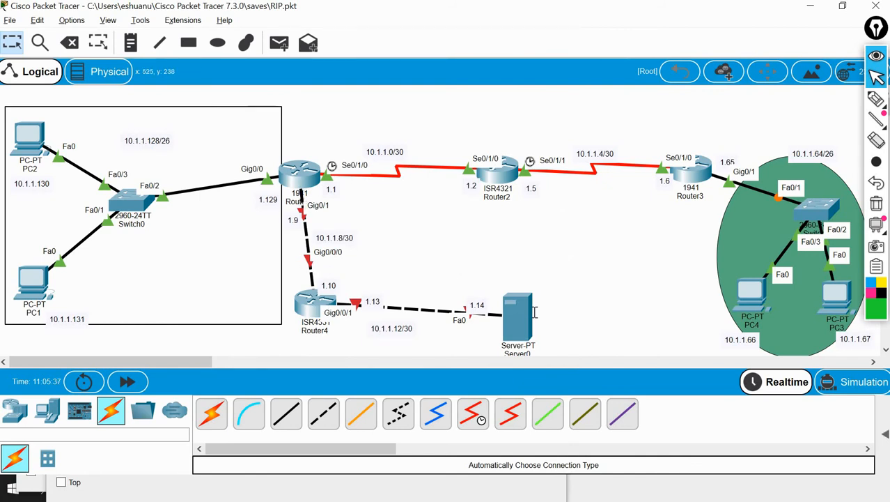
# Open Router1's command line and enter global configuration mode with config t
pyautogui.click(300, 168)
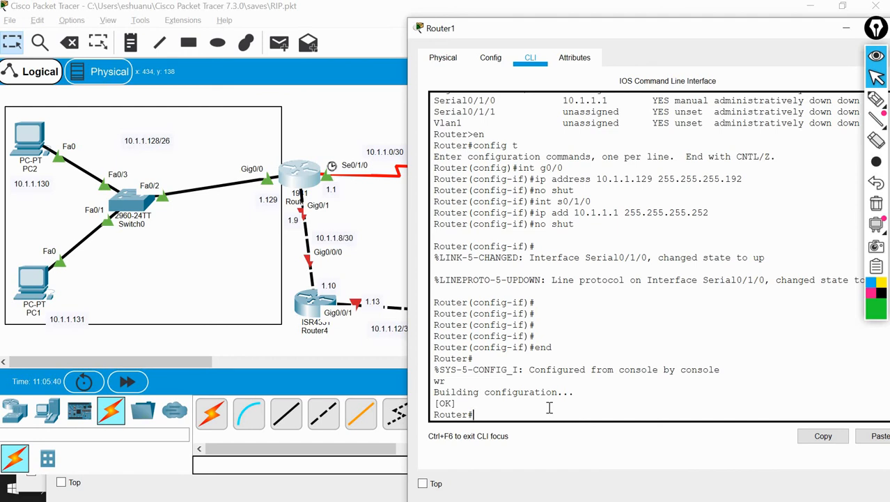
pyautogui.write('int g0/1')
pyautogui.press('Return')
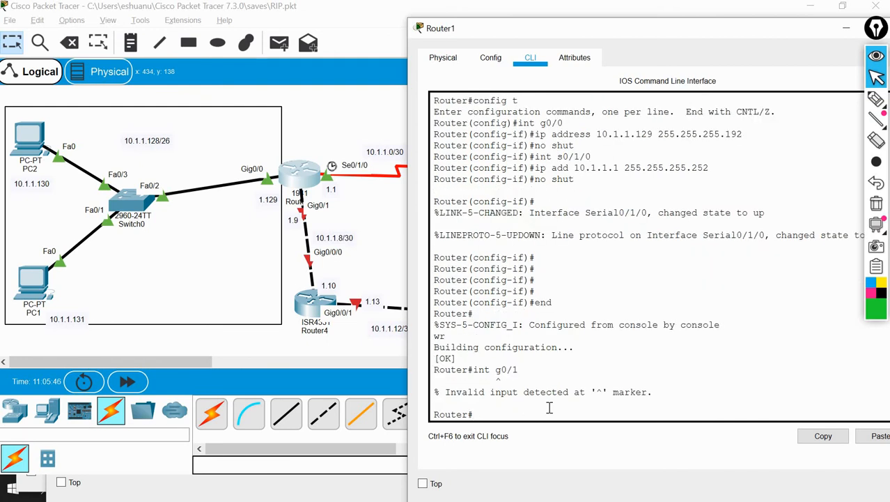
pyautogui.write('config t')
pyautogui.press('Return')
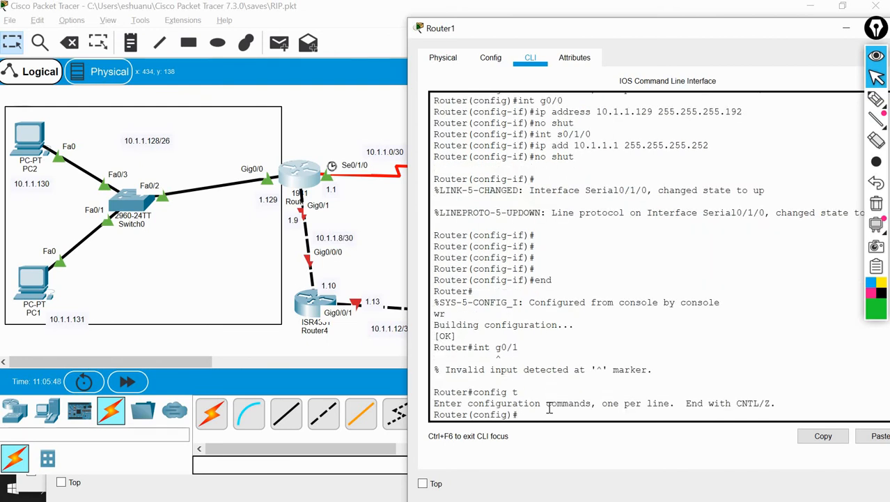
# Assign IP address 10.1.1.9 with mask 255.255.255.252 to Router1's g0/1 interface
pyautogui.write('int g0/1')
pyautogui.press('Return')
pyautogui.write('ip ad')
pyautogui.press('Tab')
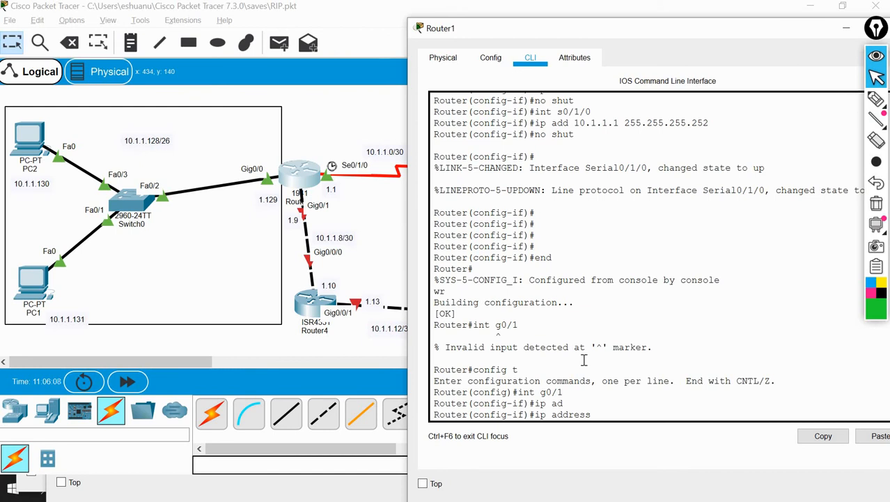
pyautogui.write('10.1.1.9 255.255.255.252')
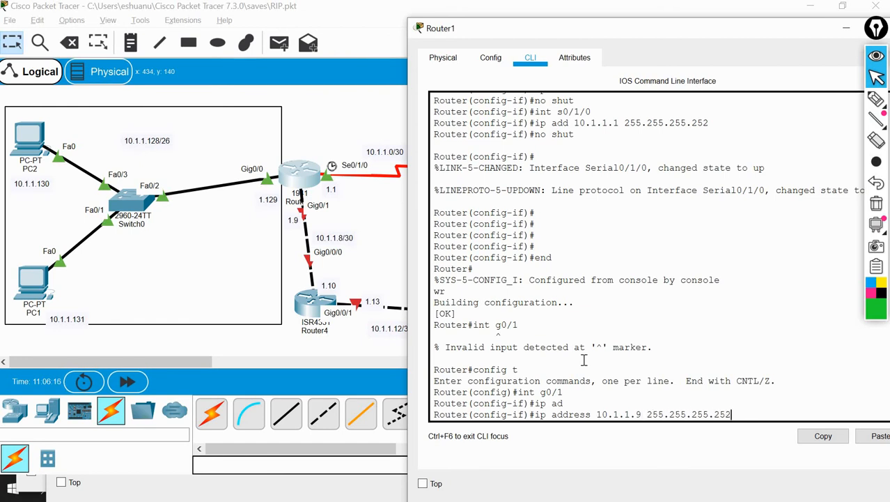
pyautogui.press('Return')
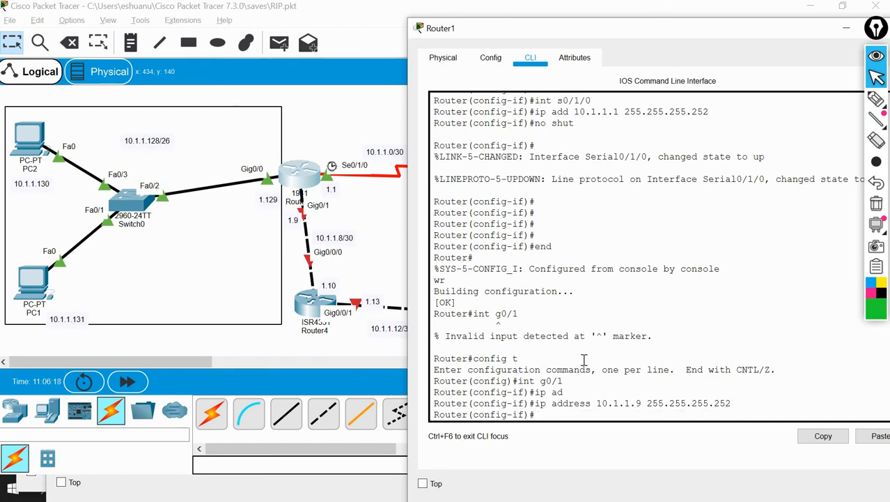
# Enable Router1's g0/1 interface with no shut, and save the configuration from privileged mode with wr
pyautogui.write('no shut')
pyautogui.press('Return')
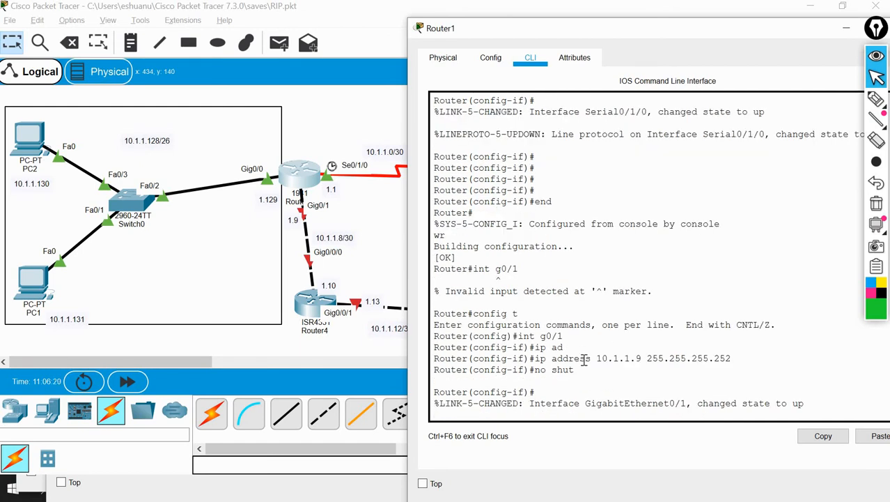
pyautogui.press('Return')
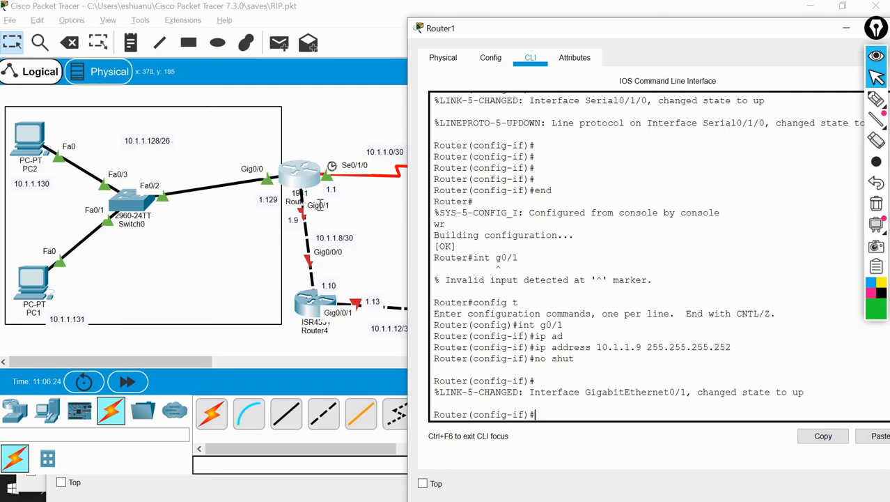
pyautogui.write('end')
pyautogui.press('Return')
pyautogui.write('wr')
pyautogui.press('Return')
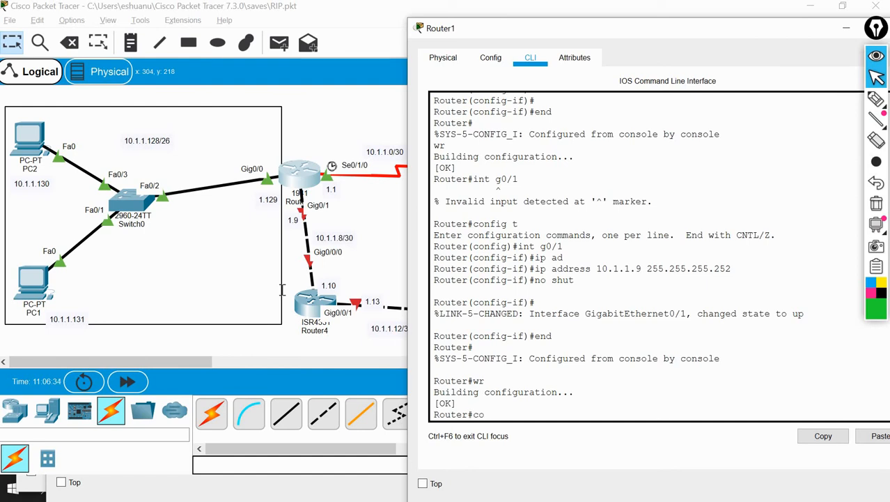
# Set the hostname to Router1 from global configuration mode on Router1
pyautogui.write('nfig t')
pyautogui.press('Return')
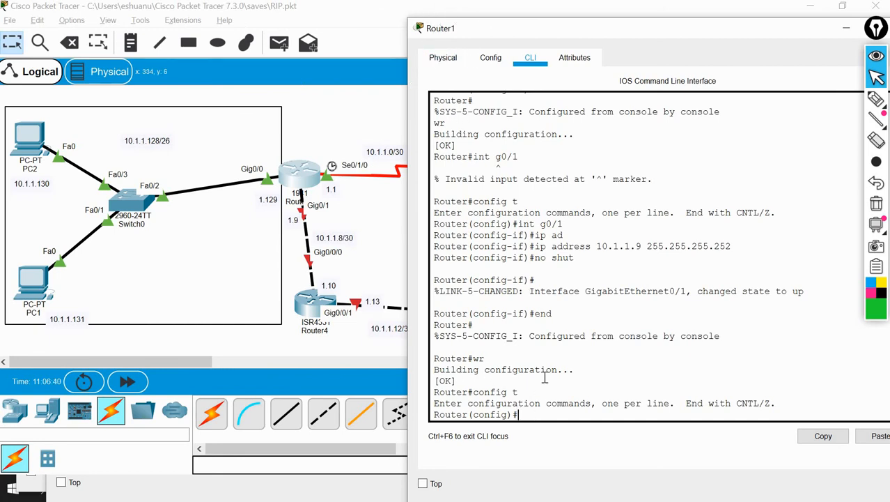
pyautogui.write('hostname Router1')
pyautogui.press('Return')
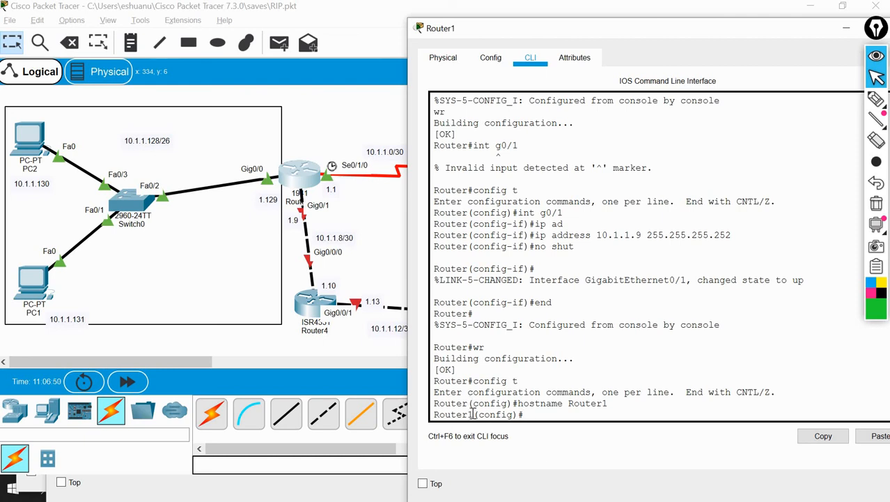
pyautogui.moveTo(473, 414); pyautogui.dragTo(432, 413)
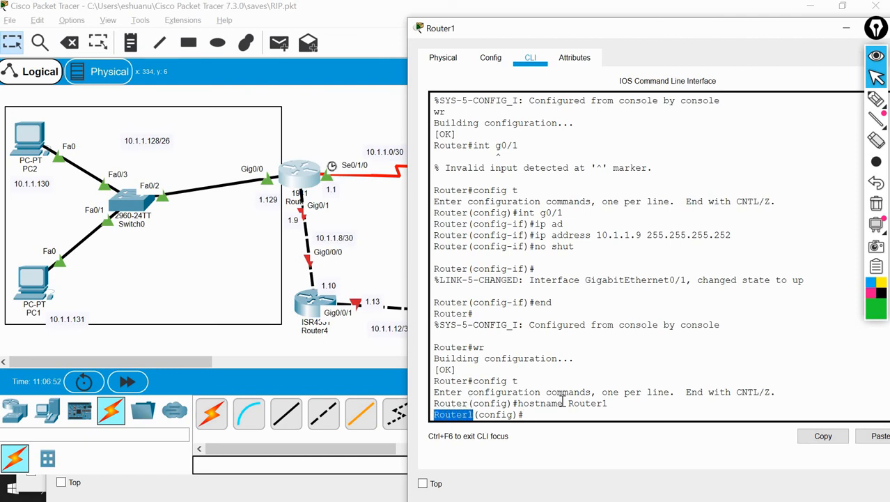
# Exit global configuration mode on Router1 and save its configuration with wr
pyautogui.click(567, 413)
pyautogui.write('e')
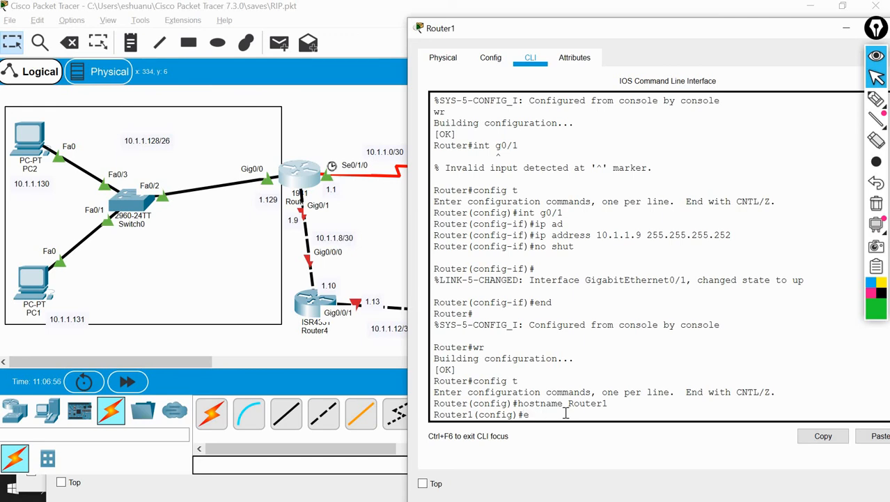
pyautogui.write('ixtx')
pyautogui.press('Return')
pyautogui.write('wr')
pyautogui.press('Return')
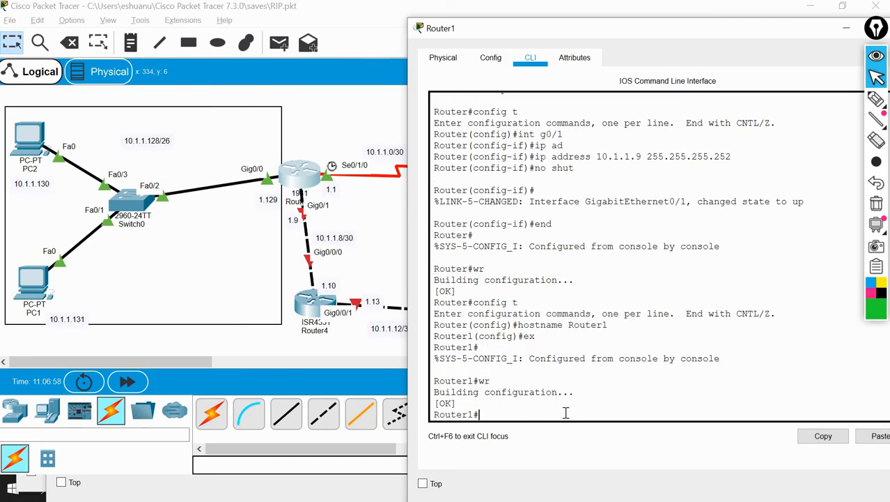
# Open Router4's command line and answer no to the initial configuration dialog
pyautogui.click(287, 338)
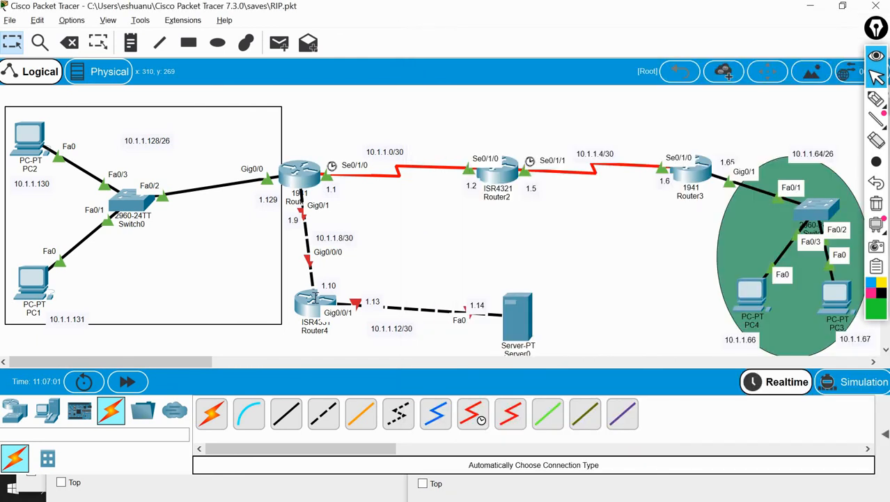
pyautogui.click(314, 302)
pyautogui.click(307, 45)
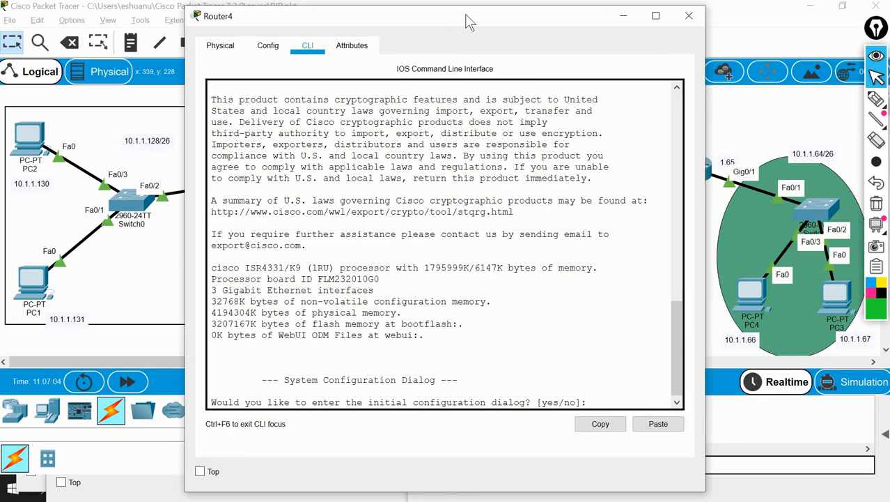
pyautogui.moveTo(471, 22); pyautogui.dragTo(655, 17)
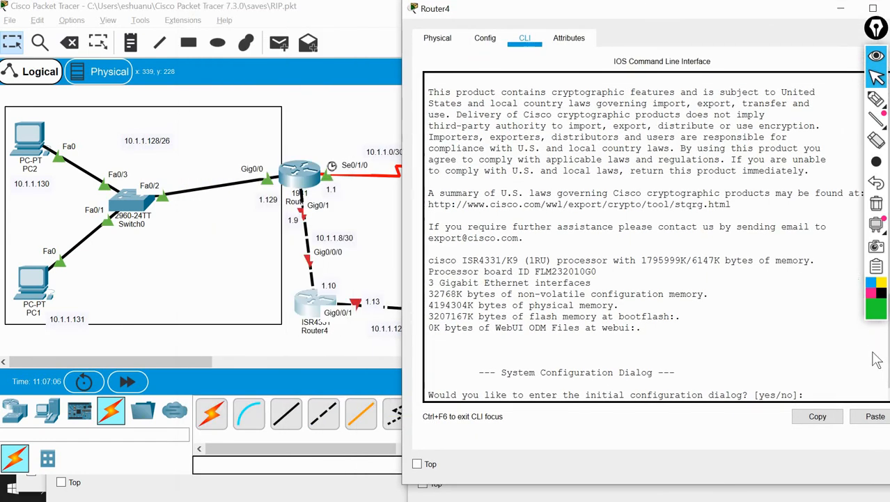
pyautogui.click(821, 360)
pyautogui.write('no')
pyautogui.press('Return')
# Enter privileged mode with en and global configuration mode with config t on Router4
pyautogui.press('Return')
pyautogui.press('Return')
pyautogui.write('en')
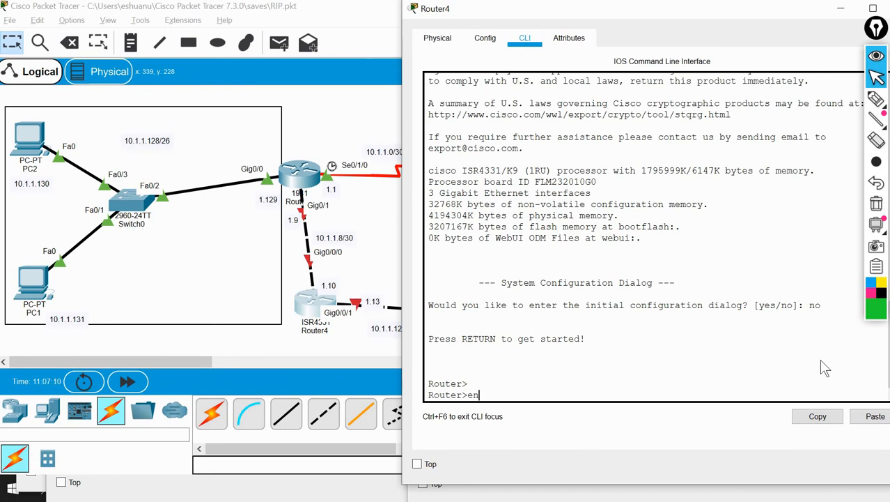
pyautogui.press('Return')
pyautogui.write('cof')
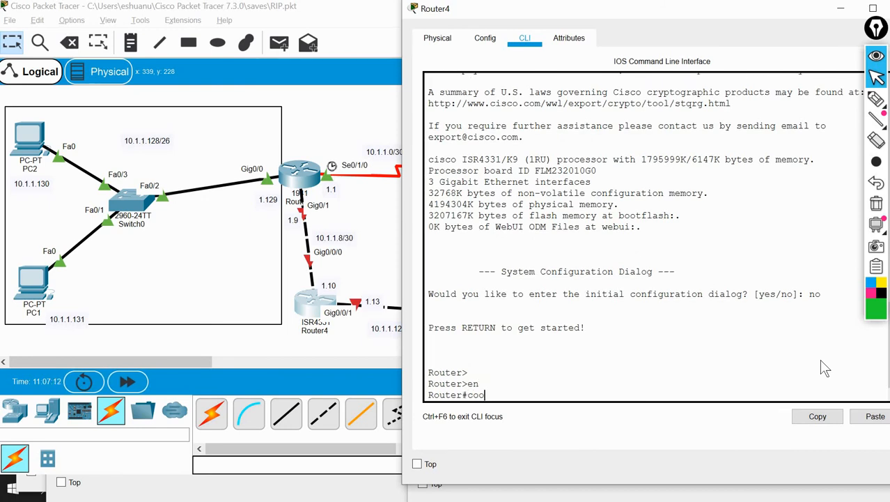
pyautogui.write('fig t')
pyautogui.press('Return')
# Set the hostname to Router4 and enter interface configuration mode for g0/0/0
pyautogui.write('hostna')
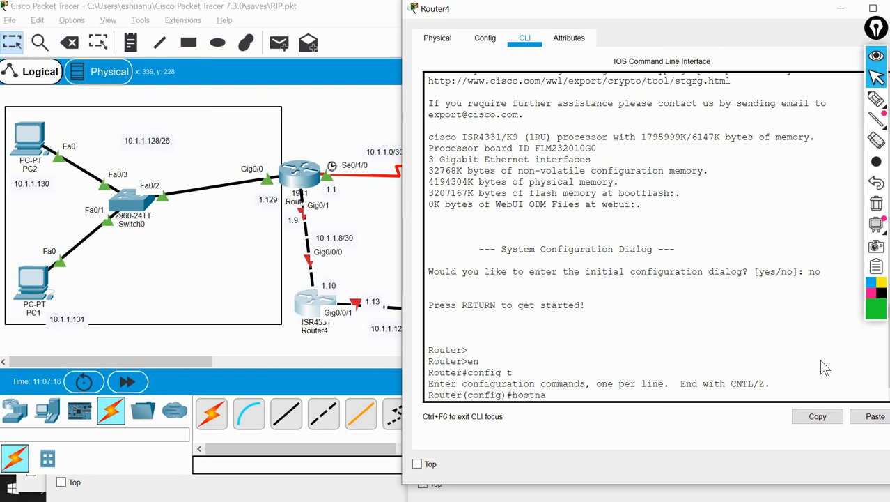
pyautogui.write('me Router4')
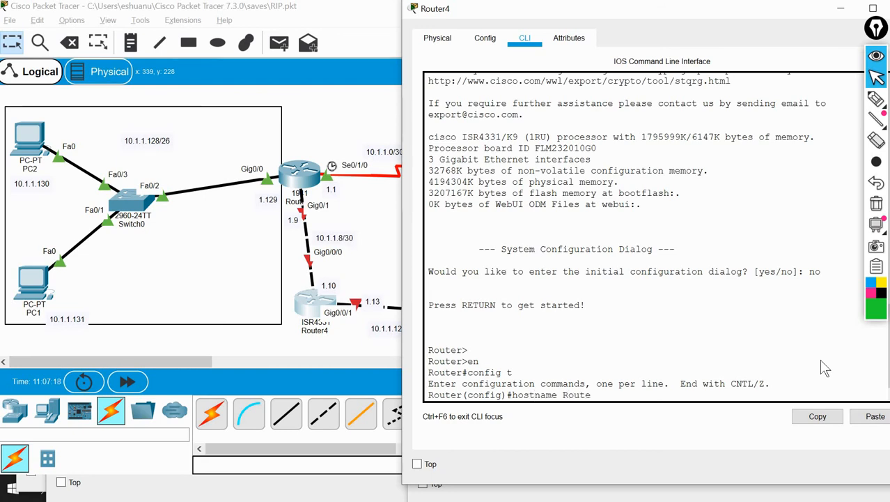
pyautogui.press('Return')
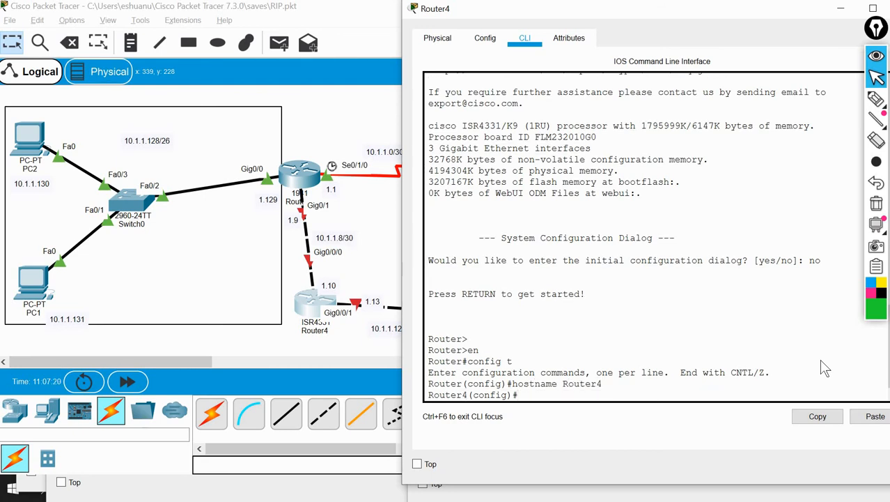
pyautogui.write('ip')
pyautogui.write('nt ')
pyautogui.write('g')
pyautogui.write('0/0/0')
pyautogui.press('Return')
# Try to assign IP address 10.1.1.8 with mask 255.255.255.52 to Router4's g0/0/0 interface
pyautogui.write('ip')
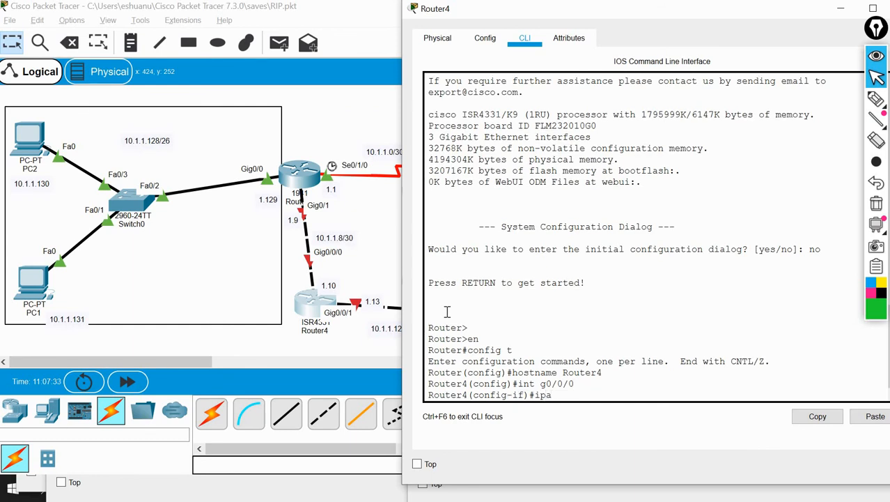
pyautogui.write(' add 10.1.1.8 255.2')
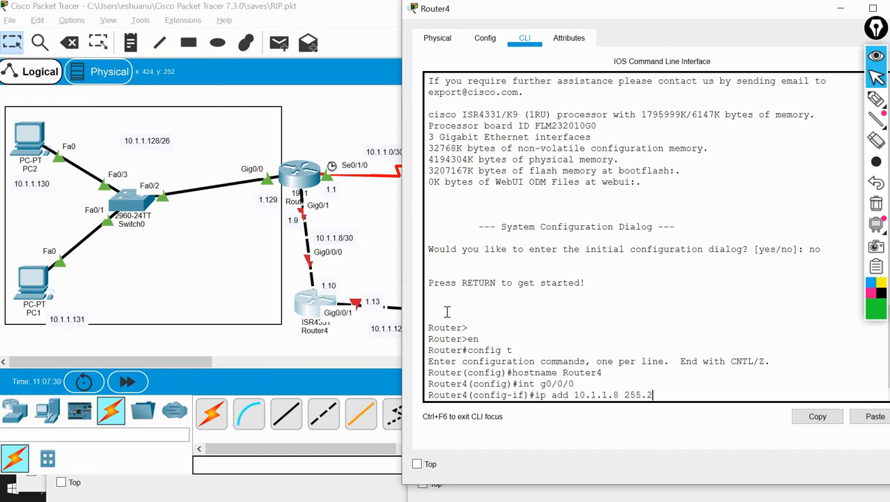
pyautogui.write('55.255.52')
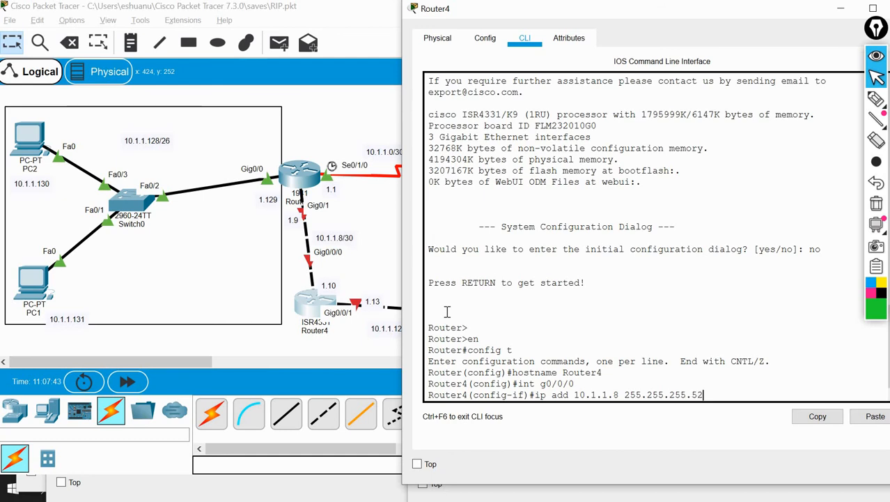
pyautogui.press('Return')
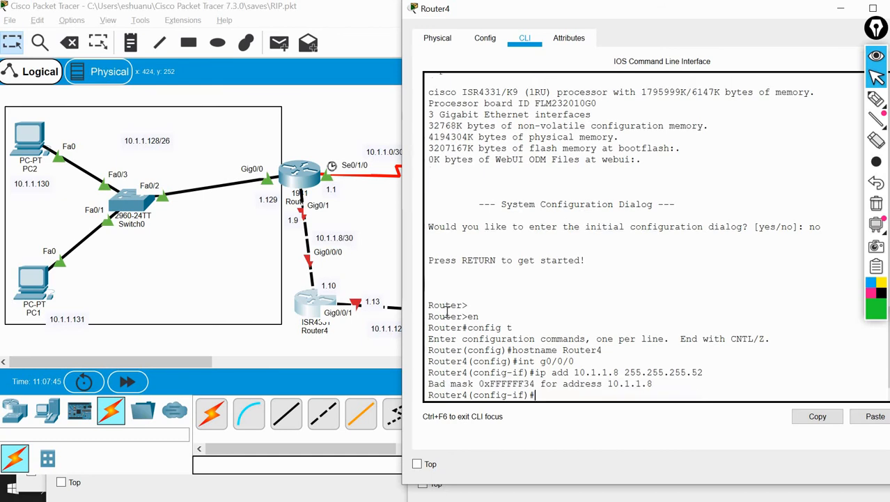
# Try to assign IP address 10.1.1.8 with the corrected mask 255.255.255.252 to Router4's g0/0/0 interface
pyautogui.press('Up')
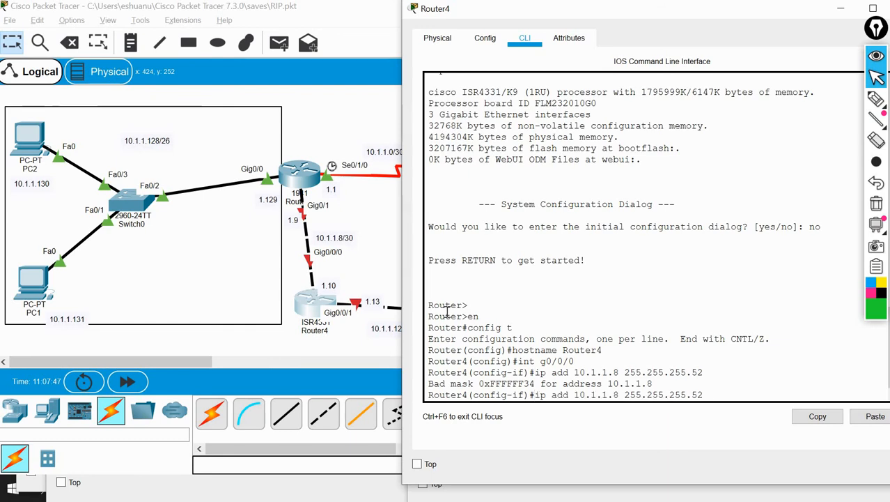
pyautogui.press('Left')
pyautogui.press('Left')
pyautogui.write('2')
pyautogui.press('Return')
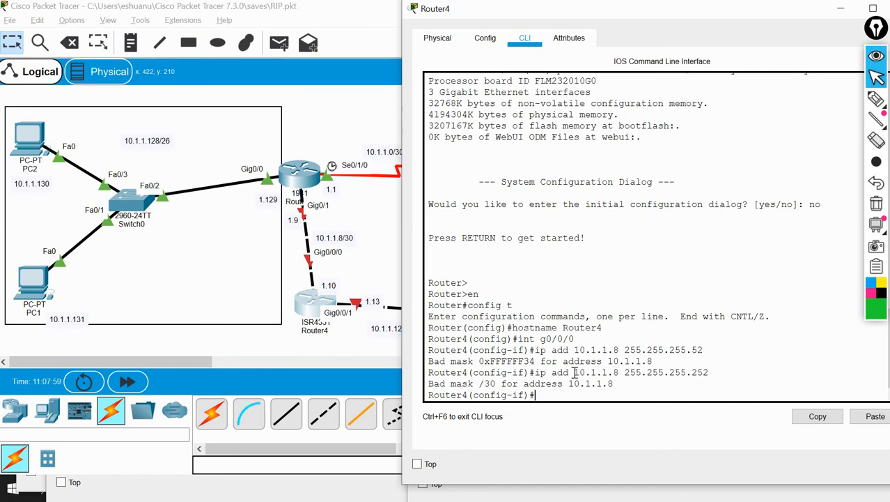
# Switch to the Book1 workbook in Excel and check the role of 10.1.1.8 in the First Subnet list
pyautogui.moveTo(573, 373); pyautogui.dragTo(619, 373)
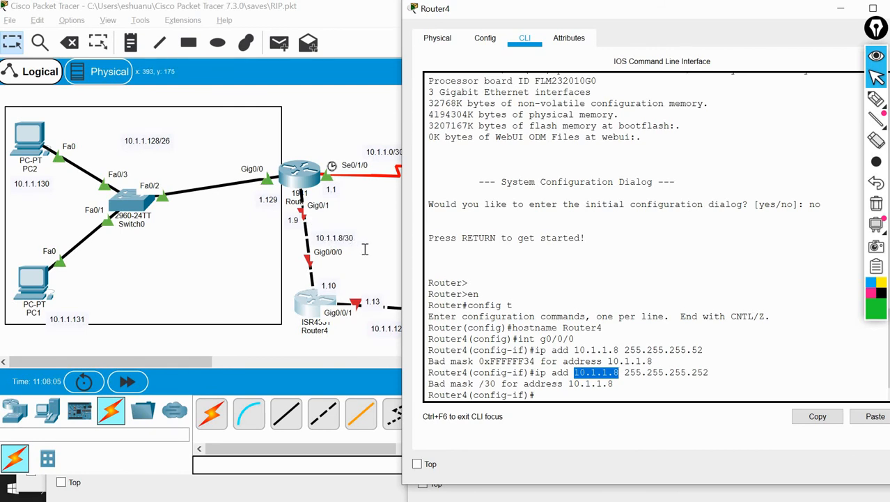
pyautogui.hotkey('alt', 'Tab')
pyautogui.hotkey('alt', 'Tab')
pyautogui.hotkey('alt', 'Tab')
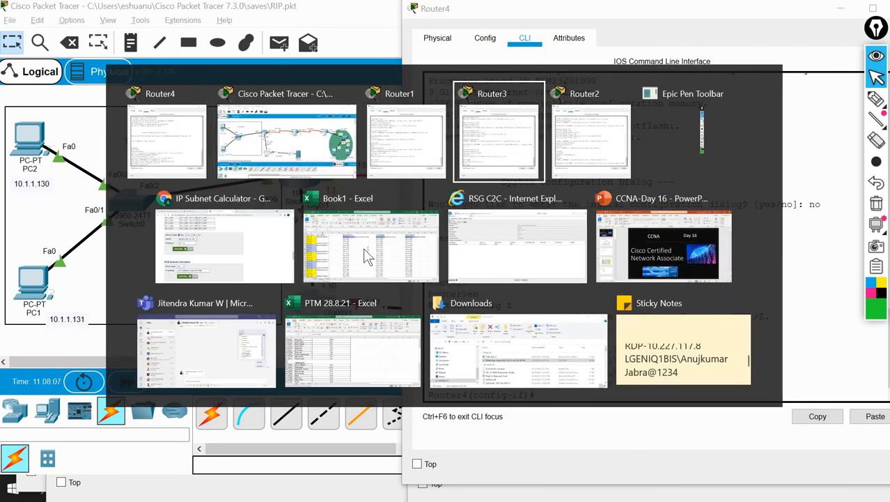
pyautogui.hotkey('alt', 'Down')
pyautogui.click(363, 248)
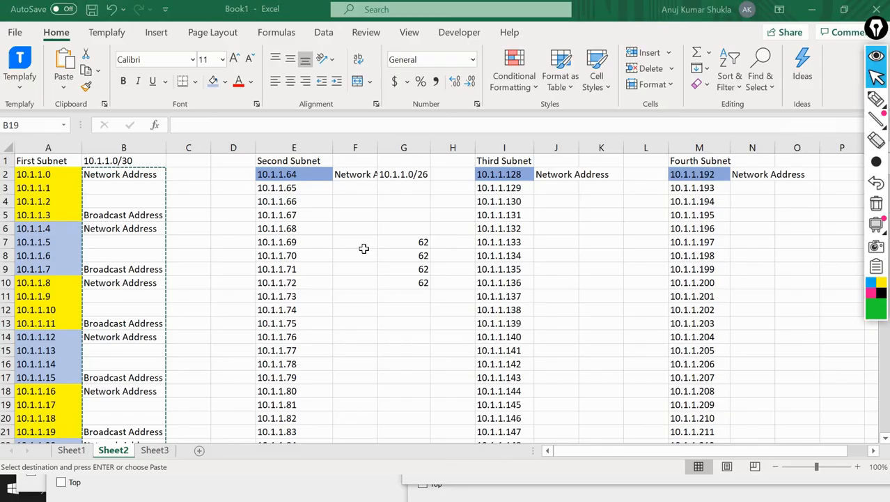
pyautogui.click(40, 282)
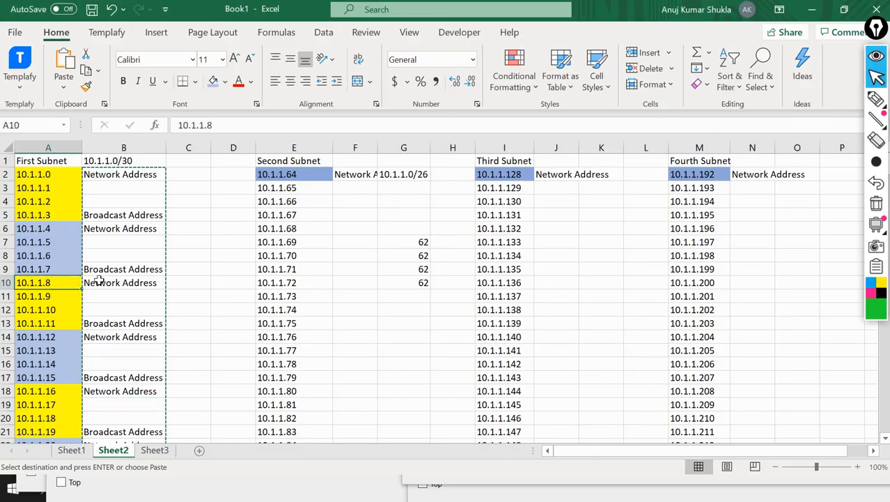
pyautogui.keyDown('shift'); pyautogui.click(99, 279); pyautogui.keyUp('shift')
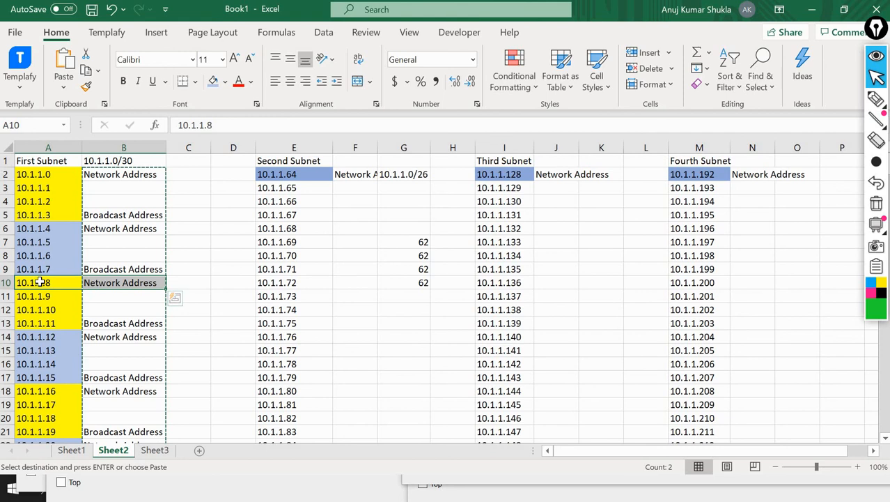
pyautogui.click(91, 283)
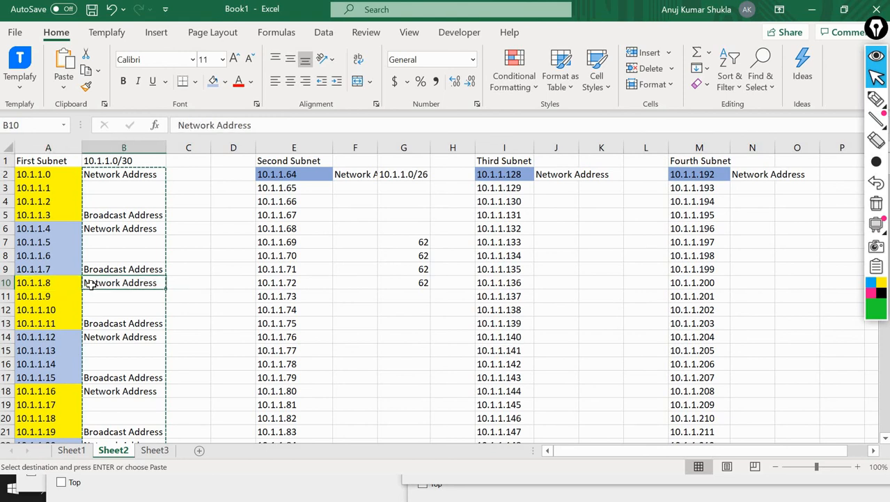
pyautogui.hotkey('shift', 'Left')
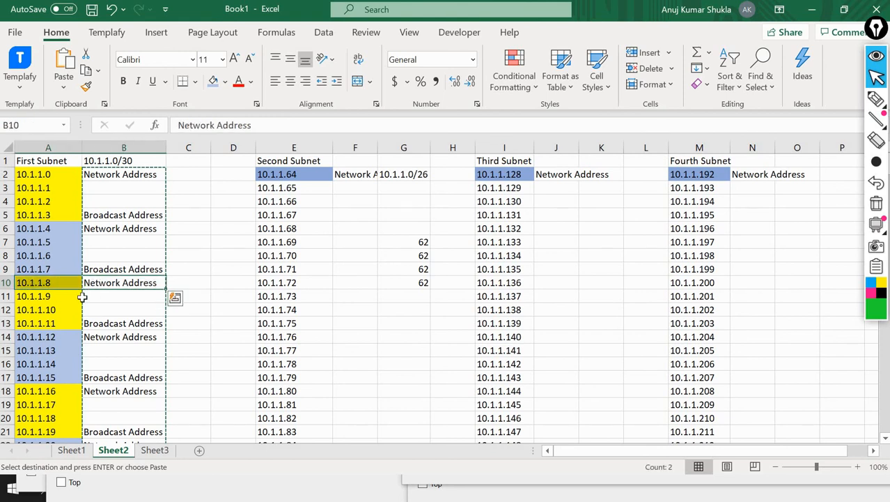
# Return to Router4's command line in Packet Tracer and assign 10.1.1.10 with mask 255.255.255.252 to g0/0/0
pyautogui.hotkey('alt', 'Tab')
pyautogui.hotkey('alt', 'Tab')
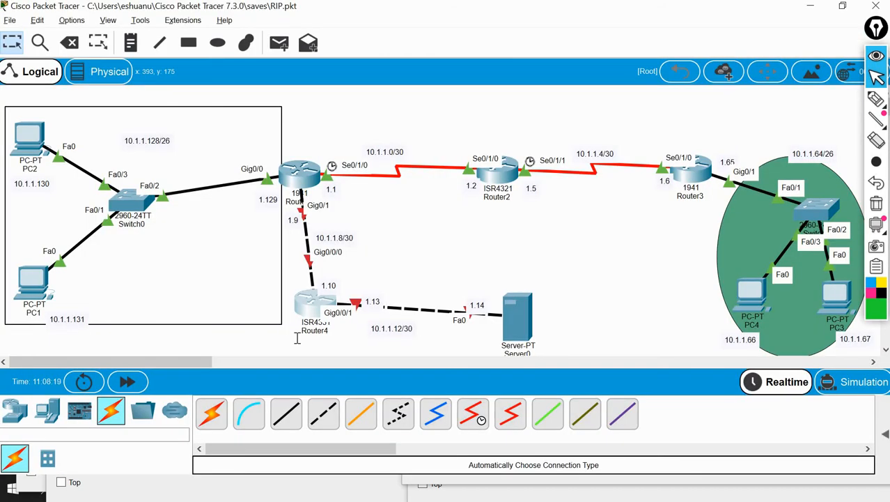
pyautogui.hotkey('alt', 'Tab')
pyautogui.hotkey('alt', 'Tab')
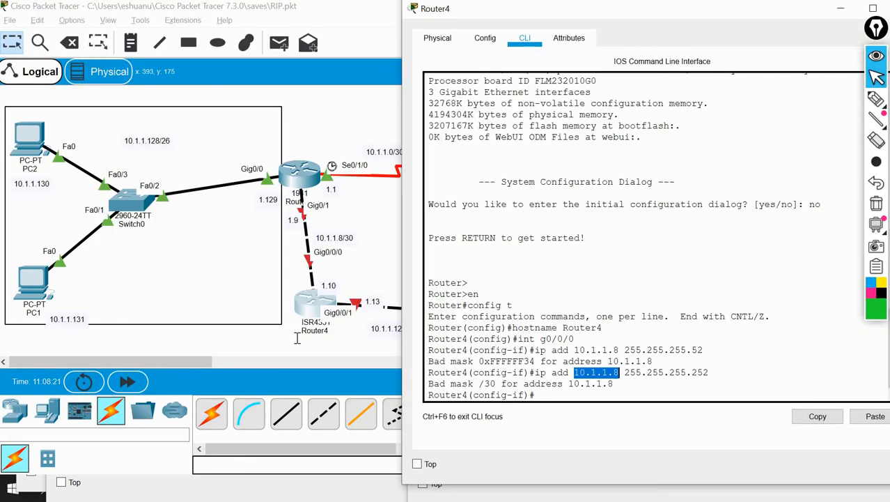
pyautogui.click(669, 388)
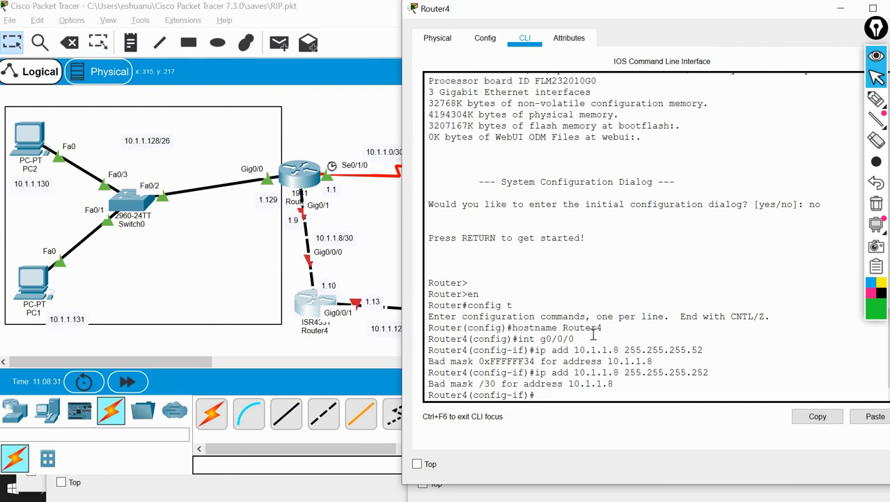
pyautogui.press('Up')
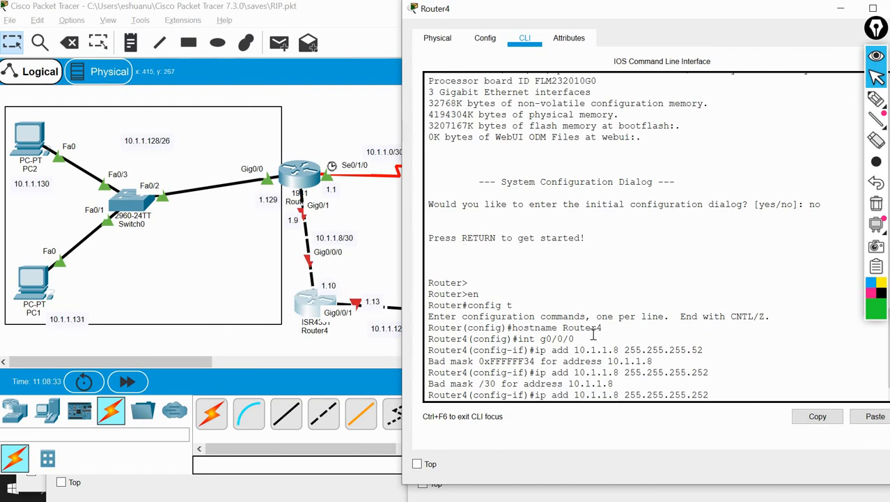
pyautogui.press('Left')
pyautogui.press('Left')
pyautogui.press('Left')
pyautogui.press('Left')
pyautogui.press('Left')
pyautogui.press('Left')
pyautogui.press('Left')
pyautogui.press('Left')
pyautogui.press('Left')
pyautogui.press('Left')
pyautogui.press('Left')
pyautogui.press('Left')
pyautogui.press('Left')
pyautogui.press('Left')
pyautogui.press('Left')
pyautogui.press('Left')
pyautogui.press('Left')
pyautogui.press('Delete')
pyautogui.write('10')
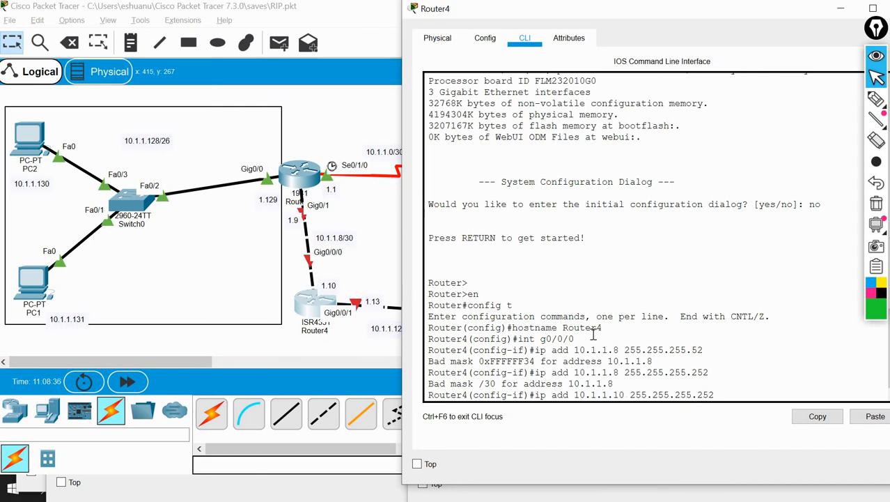
pyautogui.press('Return')
# Enable Router4's g0/0/0 interface with no shut
pyautogui.write('no shut')
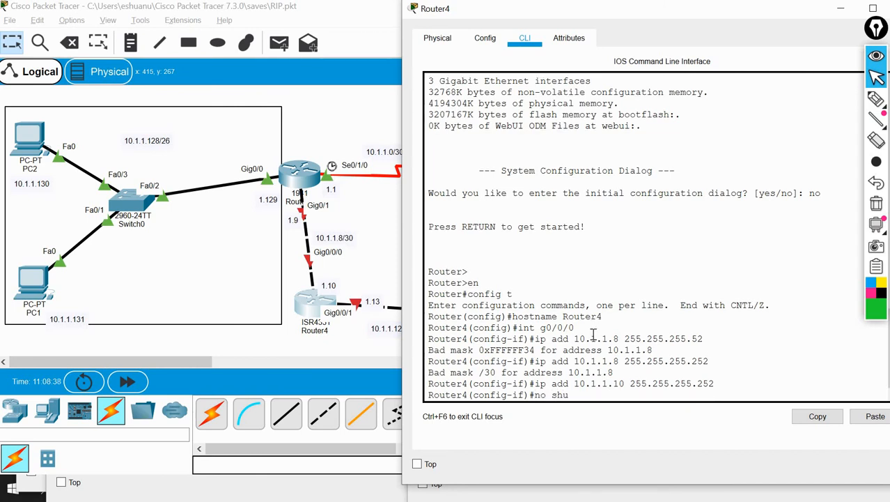
pyautogui.press('Return')
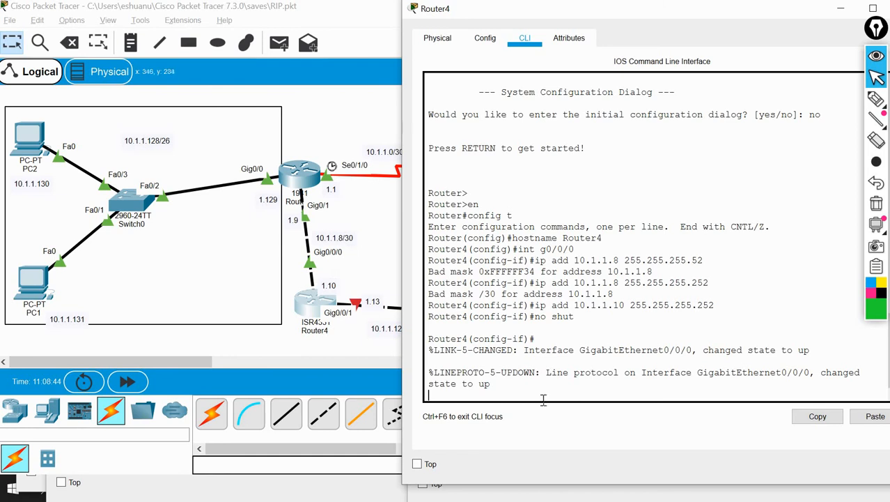
pyautogui.press('Return')
pyautogui.press('Return')
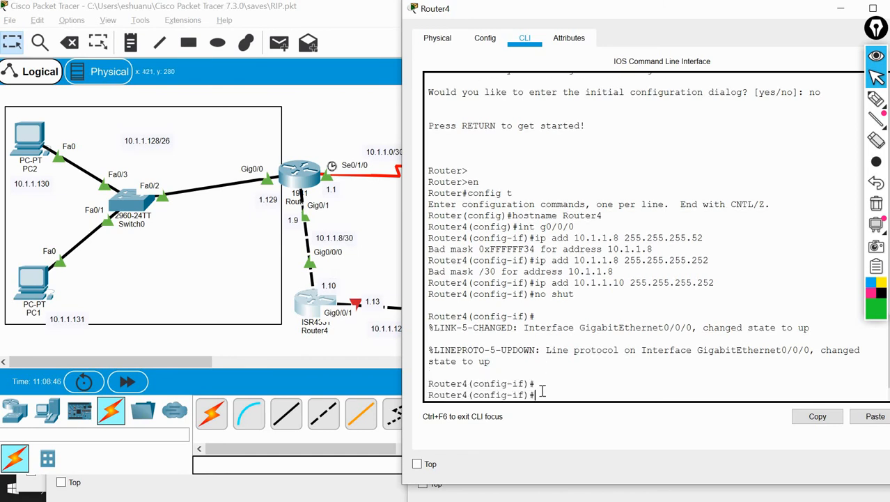
pyautogui.write('intg0/0/1')
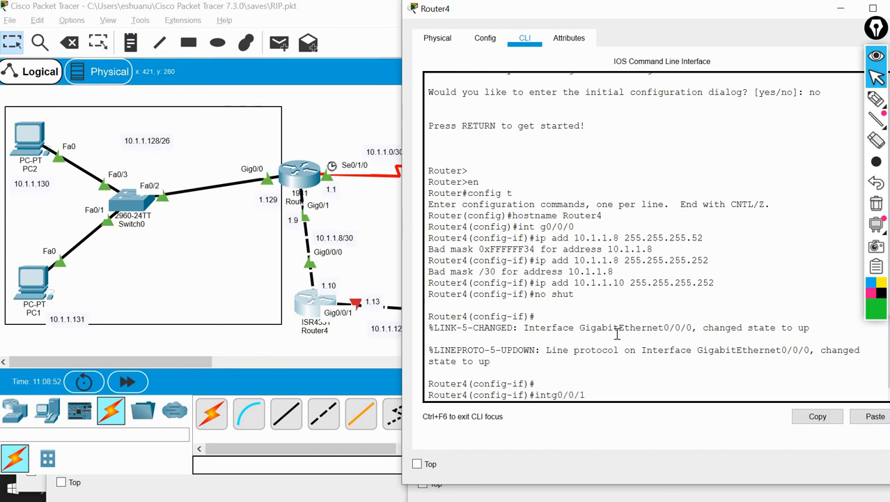
pyautogui.press('Return')
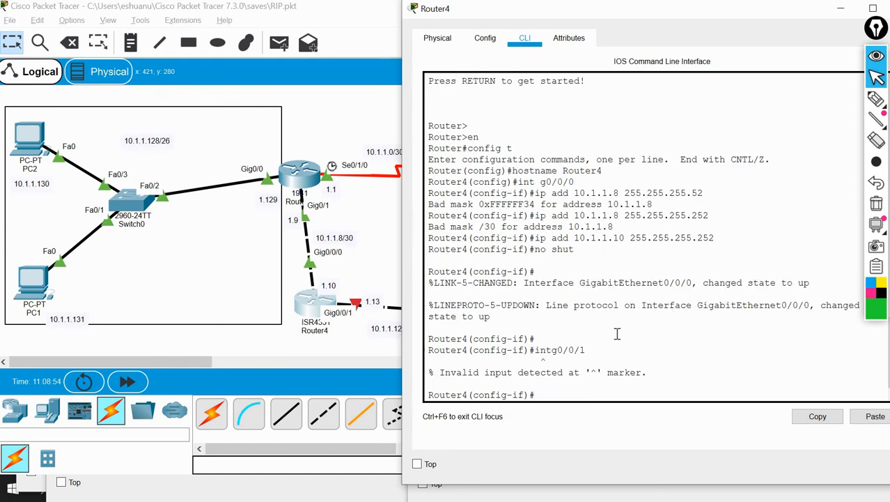
# Enter interface configuration mode for g0/0/1 on Router4
pyautogui.write('int g0/0/1')
pyautogui.press('Return')
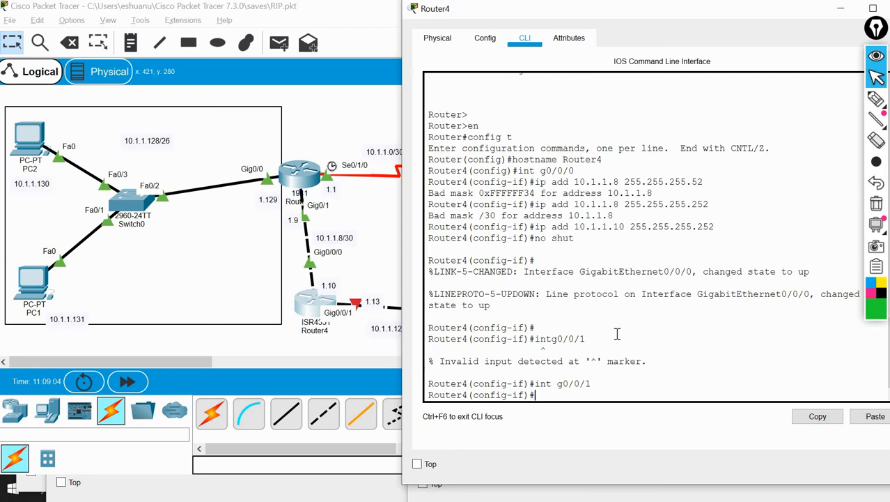
# Assign IP address 10.1.1.13 with mask 255.255.255.252 to Router4's g0/0/1 interface
pyautogui.write('ip add')
pyautogui.press('Tab')
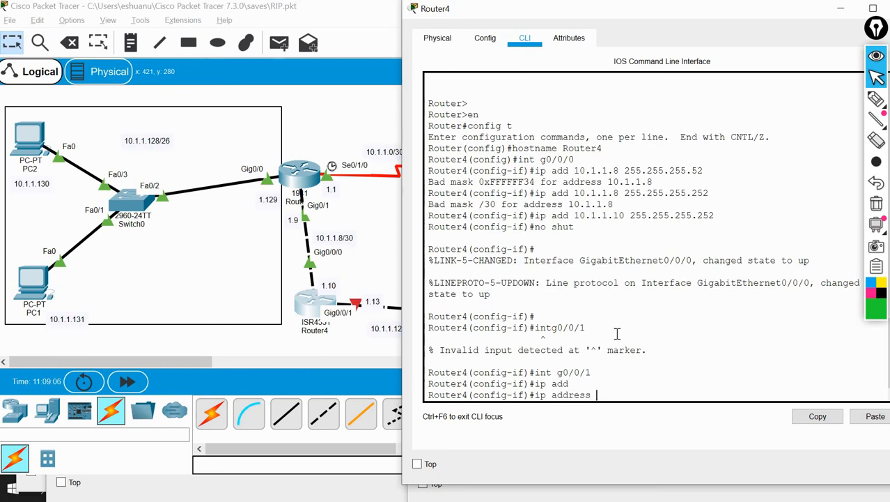
pyautogui.write('10.1.1.13 255.255.255.252')
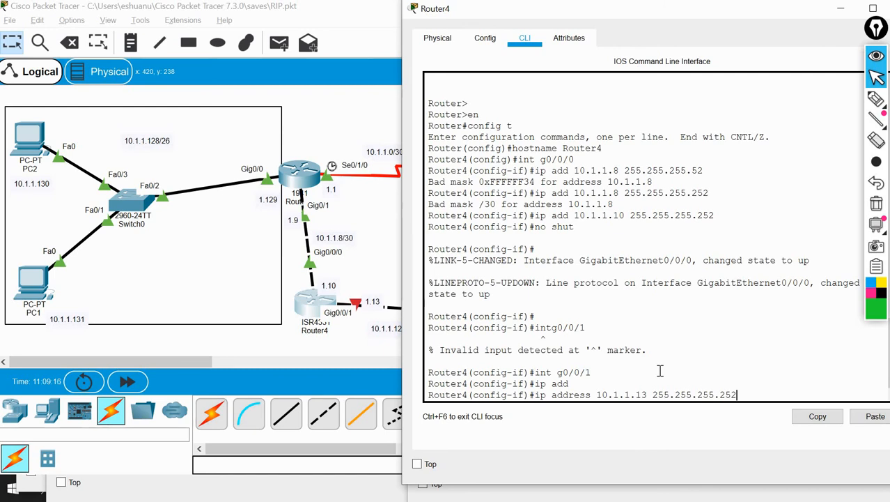
pyautogui.press('Return')
# Enable Router4's g0/0/1 interface with no shut
pyautogui.write('no shu')
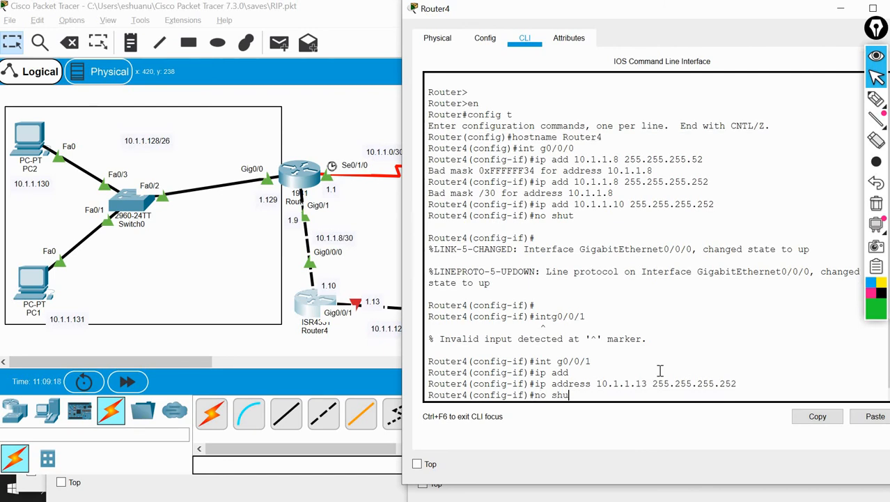
pyautogui.write('t')
pyautogui.press('Return')
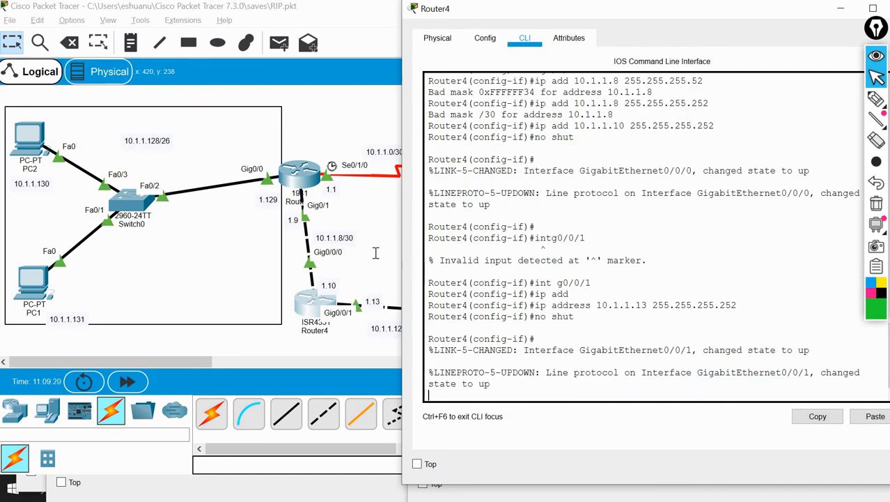
# Open Server0's IP Configuration and move its window aside to uncover the Router4 link in the topology
pyautogui.click(400, 269)
pyautogui.click(517, 306)
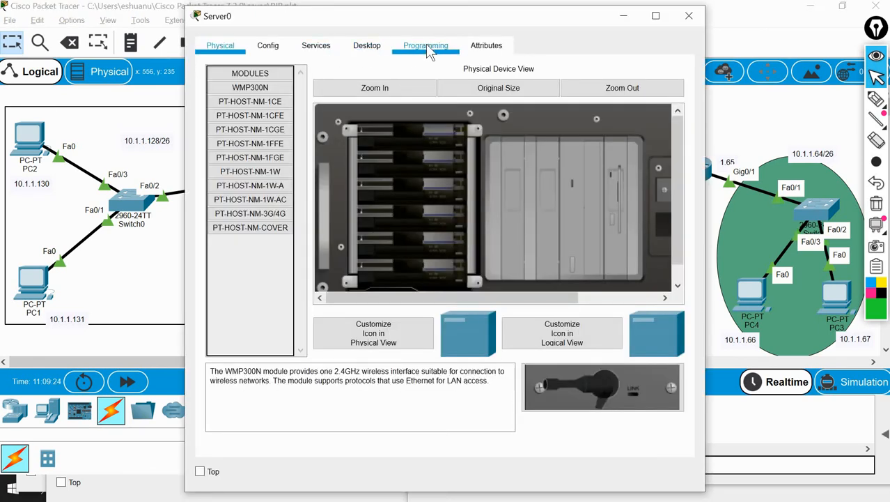
pyautogui.click(367, 46)
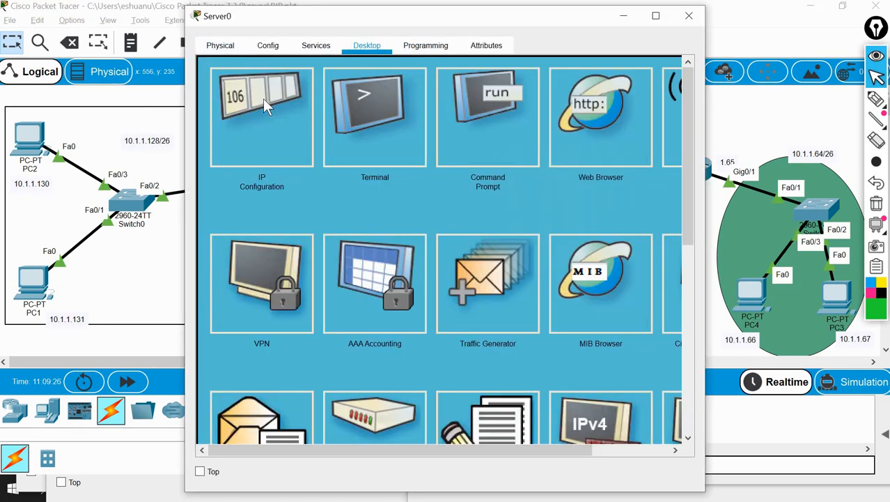
pyautogui.click(262, 100)
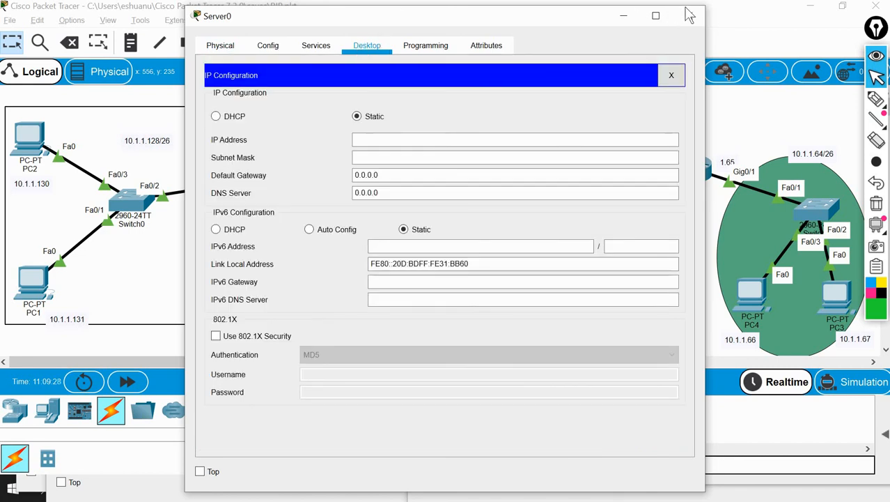
pyautogui.moveTo(401, 18); pyautogui.dragTo(745, 7)
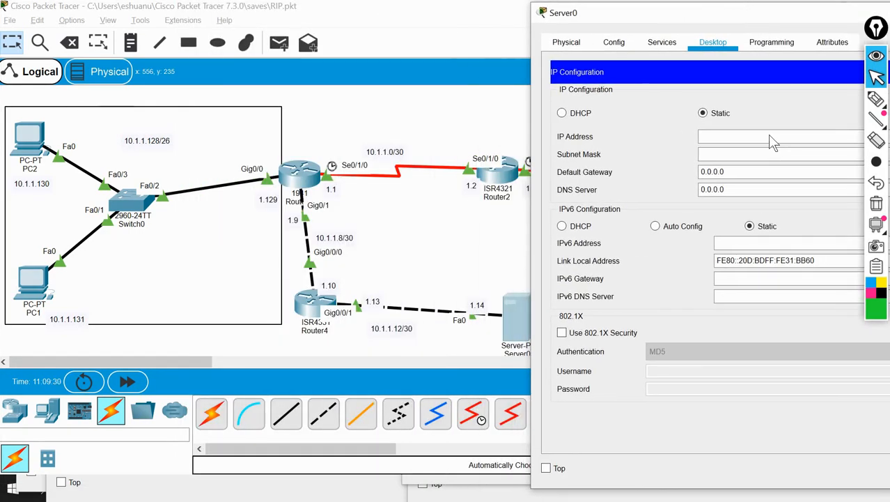
# Set Server0's static IP address to 10.1.1.14 and its subnet mask to 255.255.255.252
pyautogui.click(774, 139)
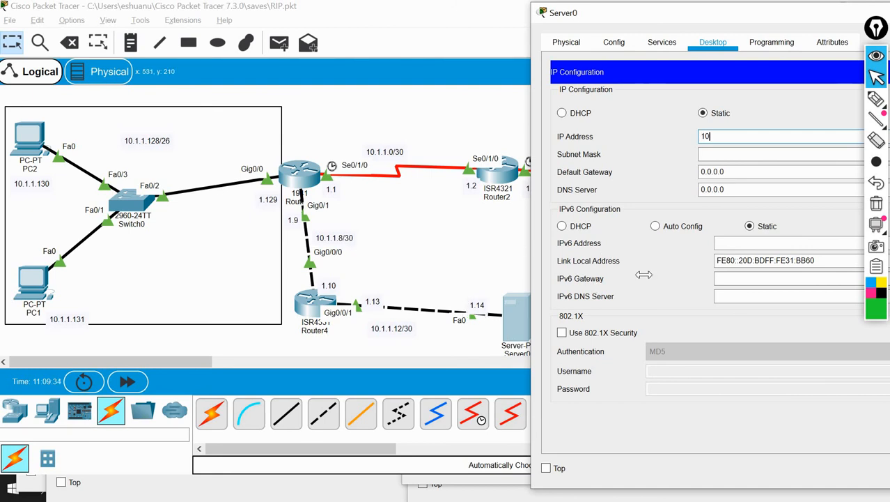
pyautogui.write('10.1.1.14')
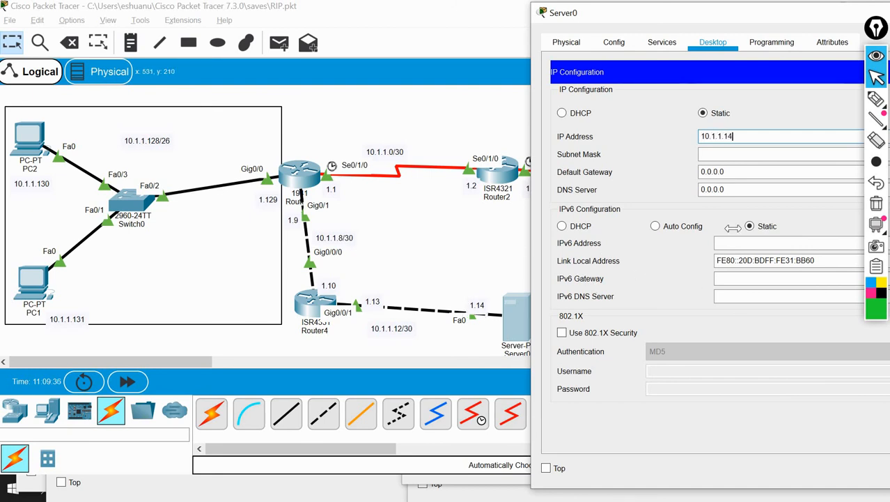
pyautogui.click(776, 154)
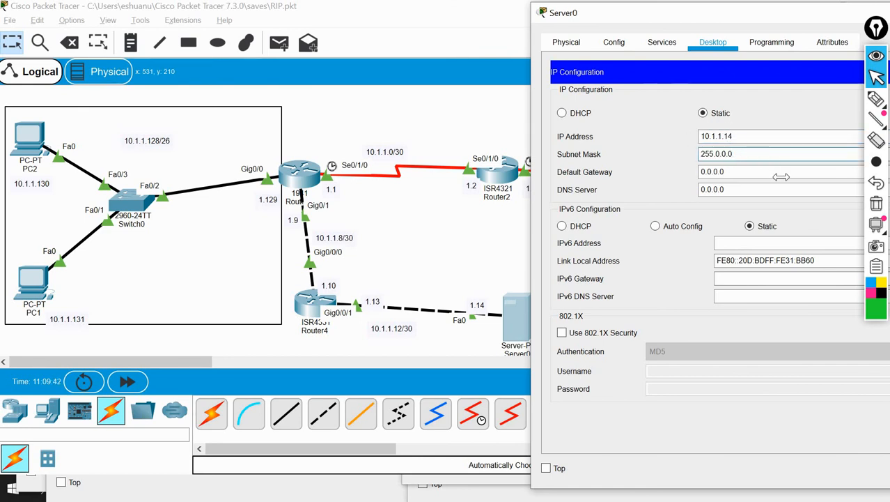
pyautogui.press('BackSpace')
pyautogui.press('BackSpace')
pyautogui.press('BackSpace')
pyautogui.press('BackSpace')
pyautogui.press('BackSpace')
pyautogui.write('255.255.252')
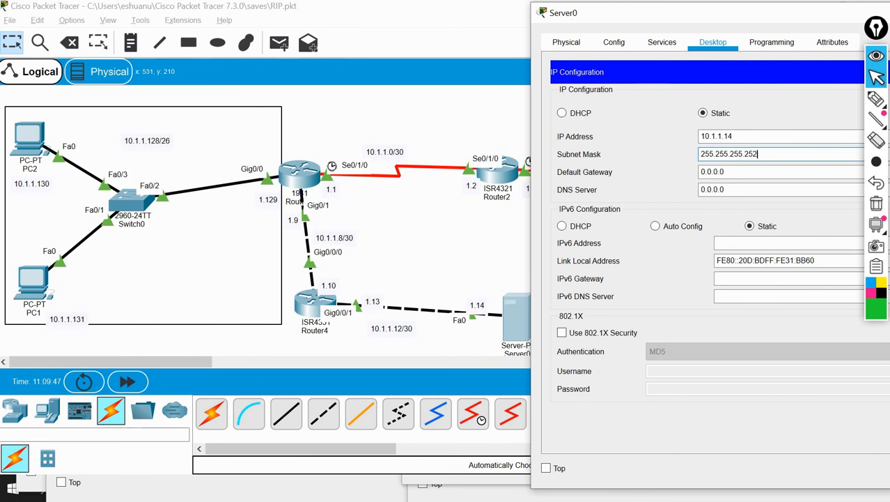
# Set Server0's default gateway to 10.1.1.13 and move its window back over the topology
pyautogui.click(769, 173)
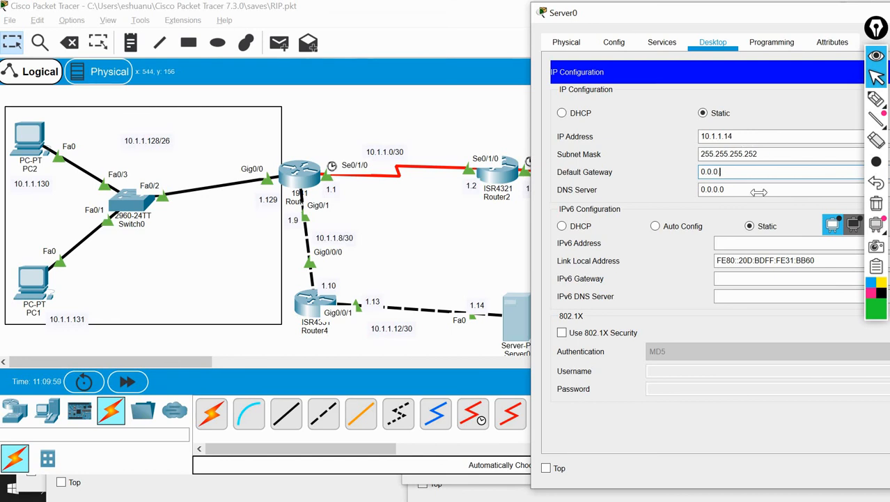
pyautogui.press('BackSpace')
pyautogui.press('BackSpace')
pyautogui.press('BackSpace')
pyautogui.press('BackSpace')
pyautogui.press('BackSpace')
pyautogui.write('10.1.1.13')
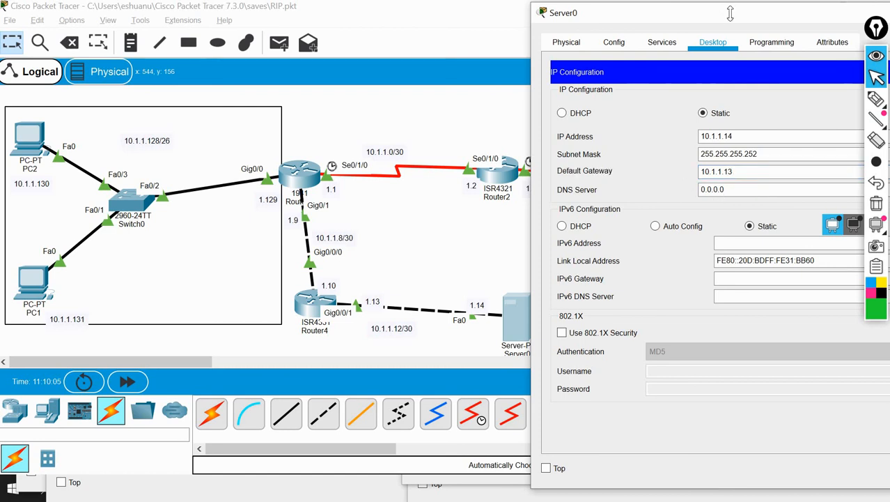
pyautogui.moveTo(731, 13); pyautogui.dragTo(460, 6)
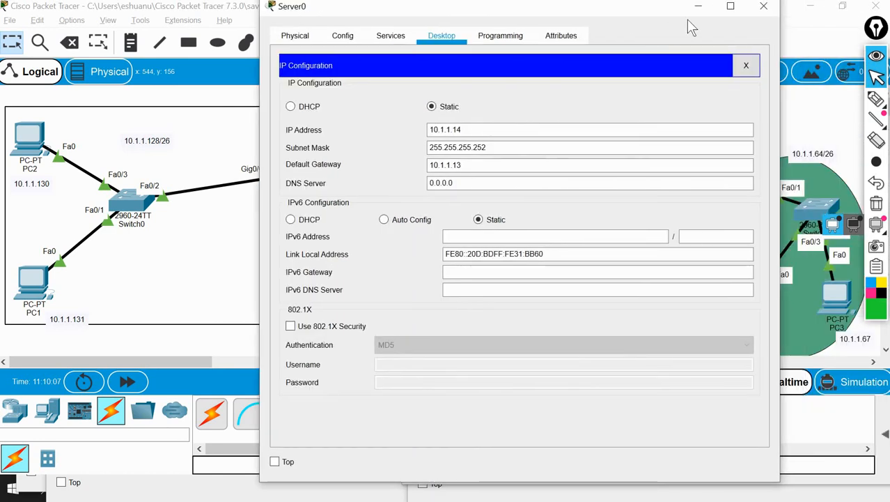
# Close Server0's window and set PC2's static IP address to 10.1.1.130
pyautogui.click(763, 10)
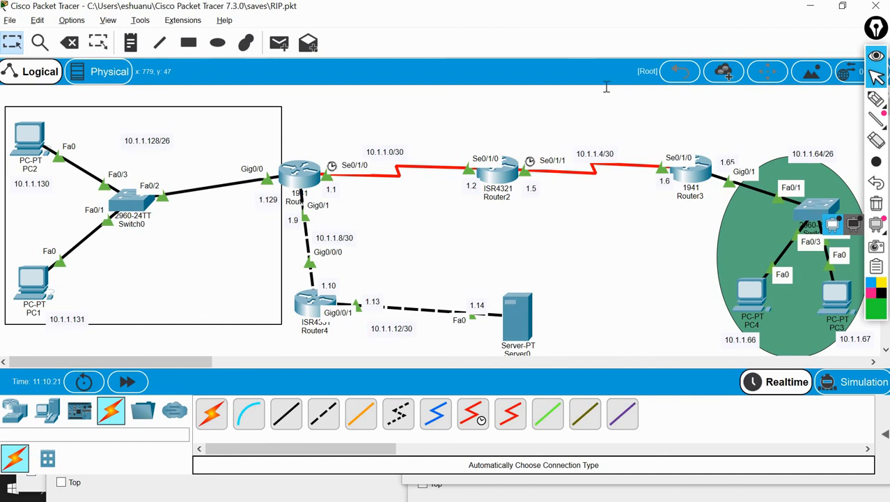
pyautogui.click(30, 138)
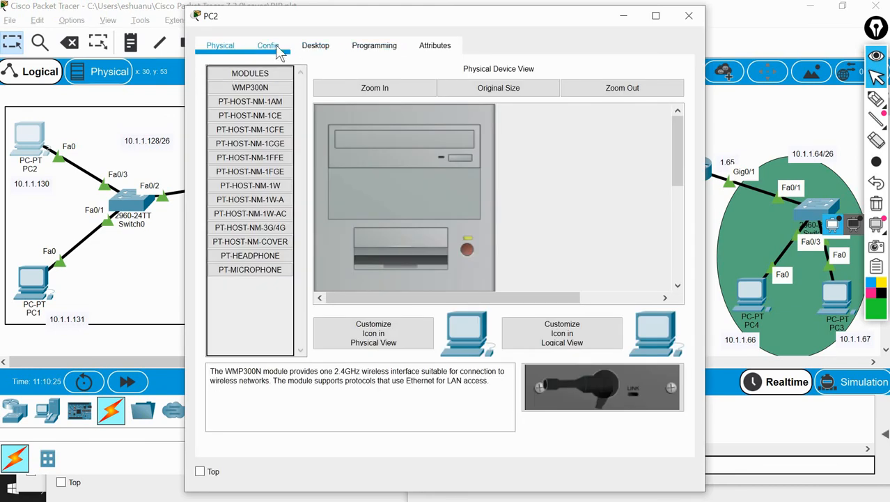
pyautogui.click(272, 46)
pyautogui.click(322, 49)
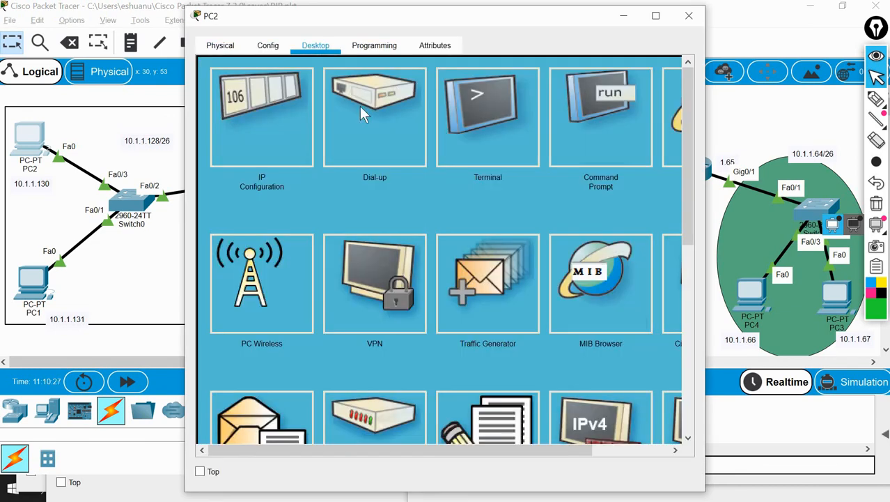
pyautogui.click(245, 108)
pyautogui.click(375, 159)
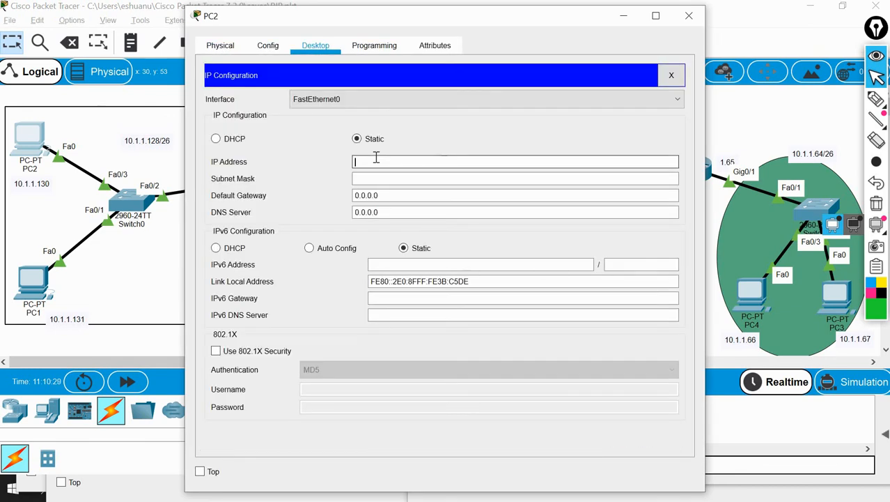
pyautogui.write('10.1.1')
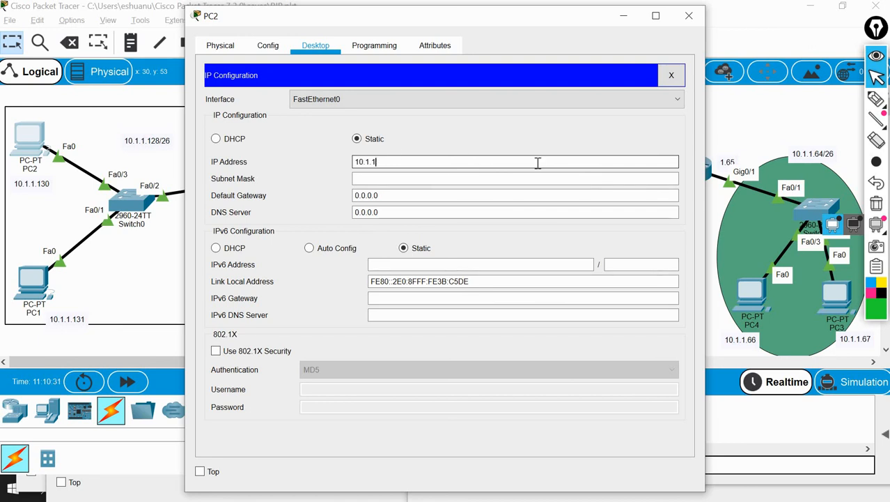
pyautogui.write('.130')
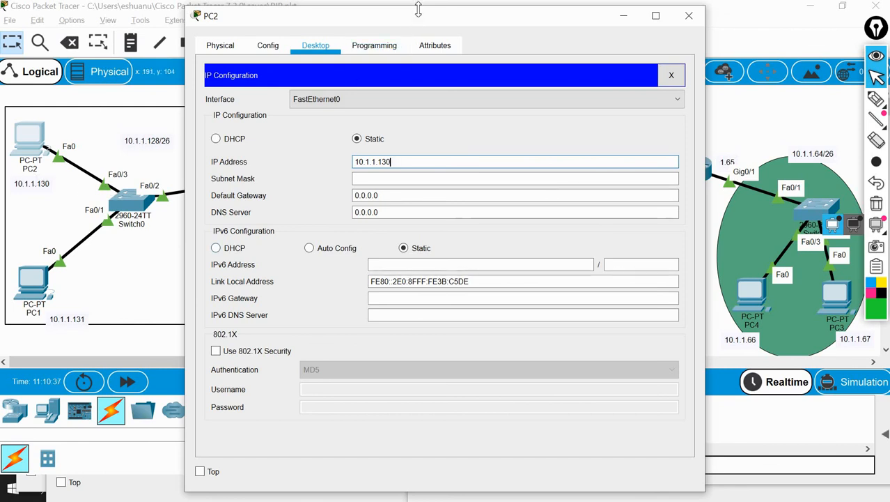
# Move PC2's window aside to uncover the topology and set its subnet mask to 255.255.255.192
pyautogui.moveTo(467, 19); pyautogui.dragTo(680, 22)
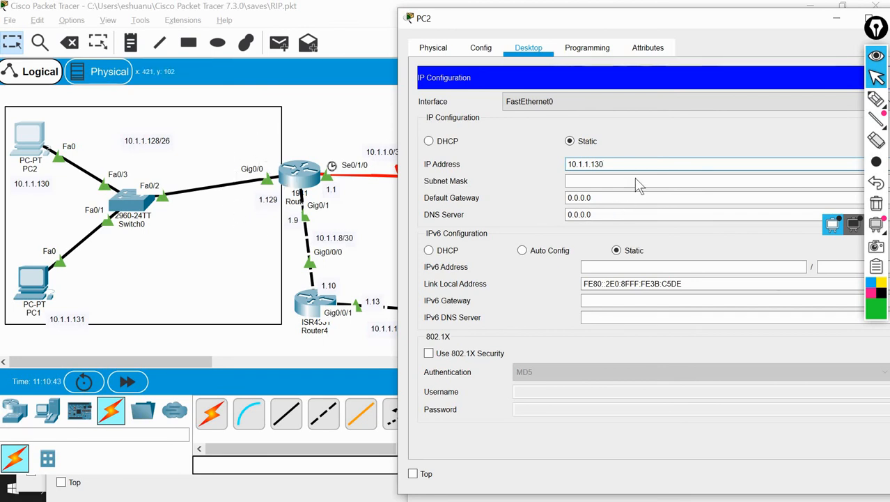
pyautogui.press('Tab')
pyautogui.press('Tab')
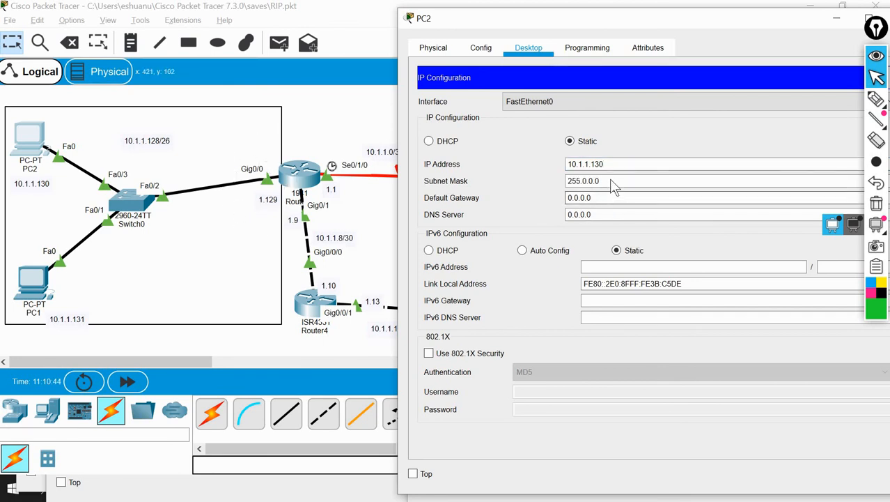
pyautogui.click(610, 181)
pyautogui.press('BackSpace')
pyautogui.press('BackSpace')
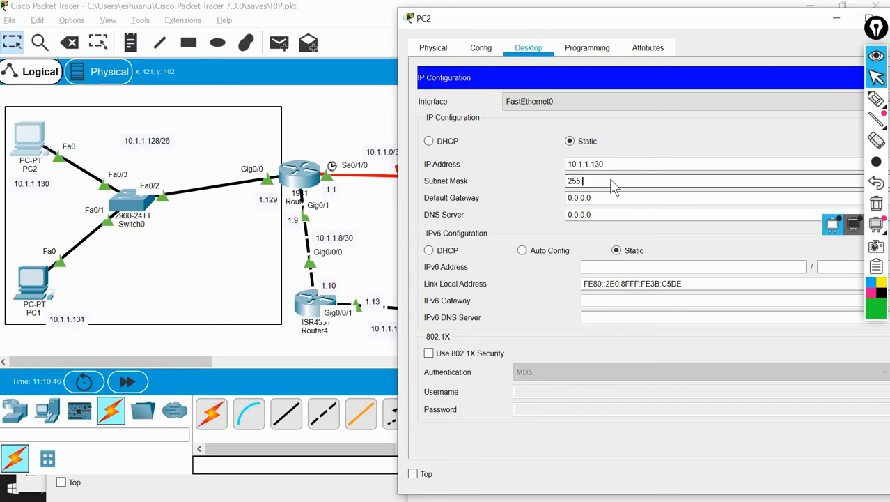
pyautogui.write('255.255.255')
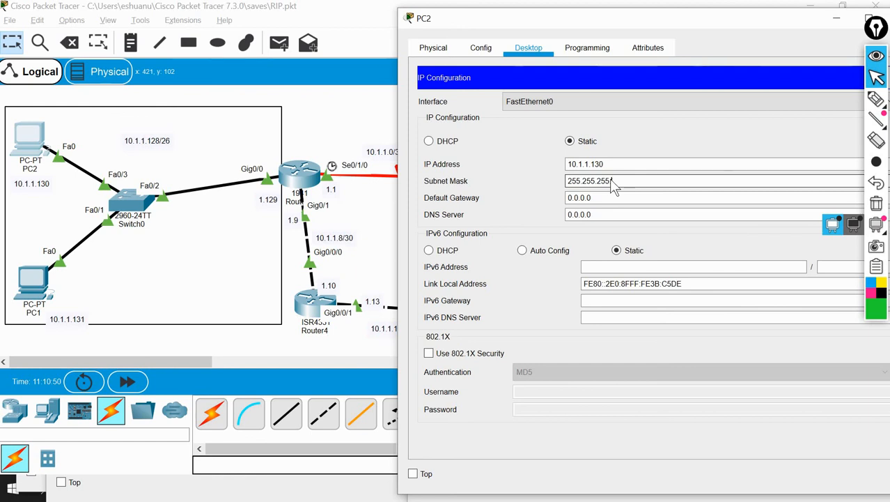
pyautogui.write('.192')
# Set PC2's default gateway to 10.1.1.129 and close its window
pyautogui.click(615, 200)
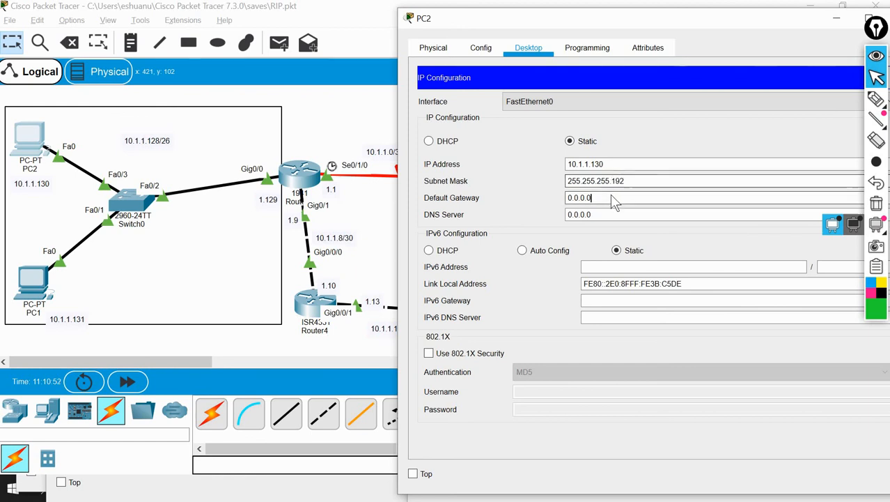
pyautogui.press('BackSpace')
pyautogui.press('BackSpace')
pyautogui.press('BackSpace')
pyautogui.press('BackSpace')
pyautogui.press('BackSpace')
pyautogui.press('BackSpace')
pyautogui.press('BackSpace')
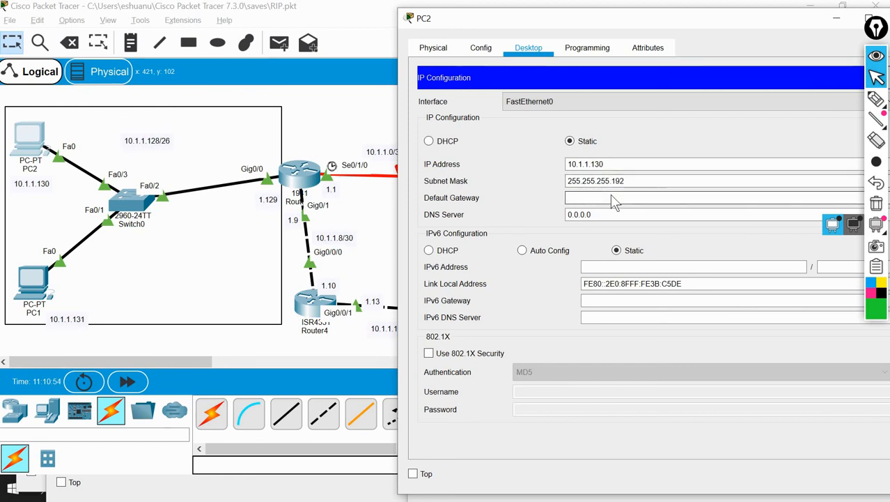
pyautogui.write('10.1.1.')
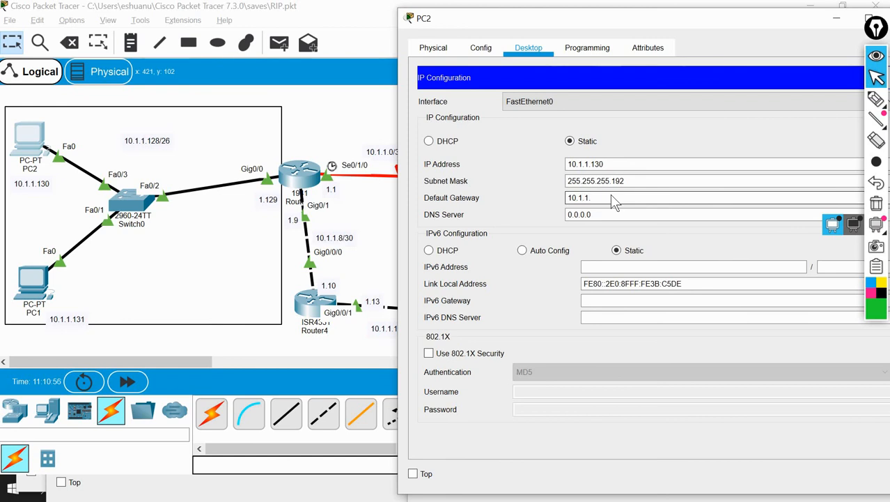
pyautogui.write('129')
pyautogui.moveTo(570, 14); pyautogui.dragTo(458, 3)
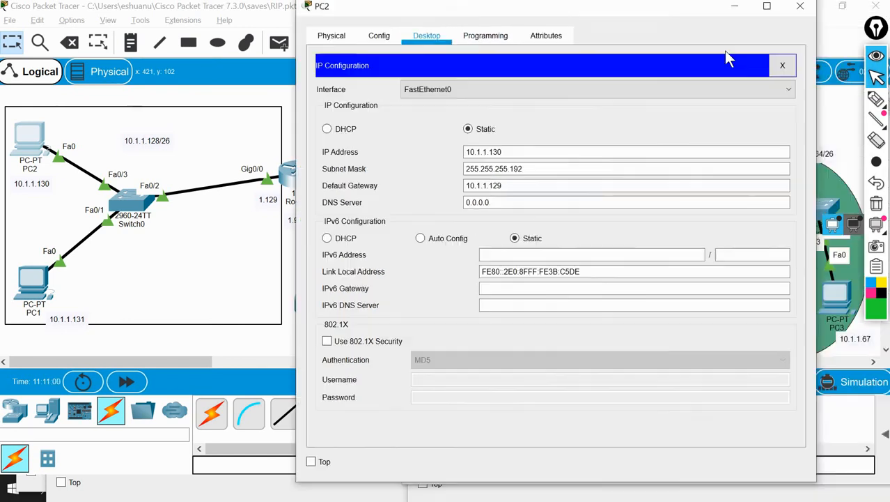
pyautogui.click(794, 5)
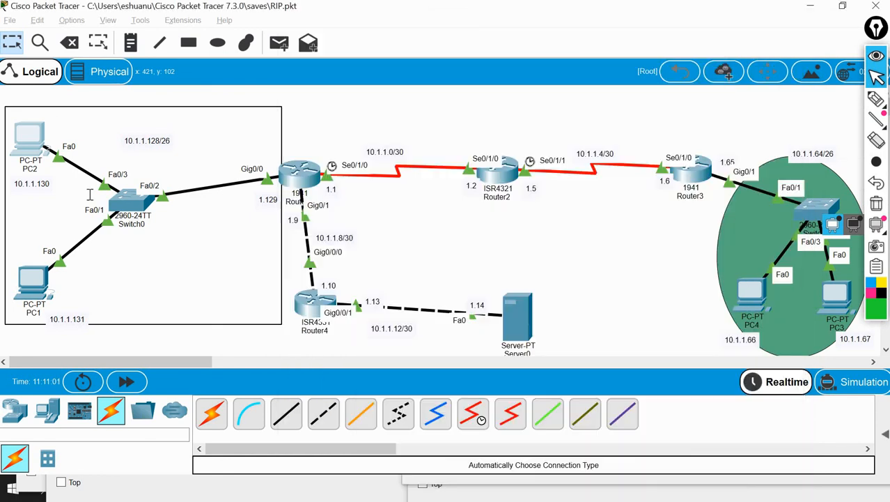
# Open PC1's IP Configuration at its empty static IP address
pyautogui.click(36, 275)
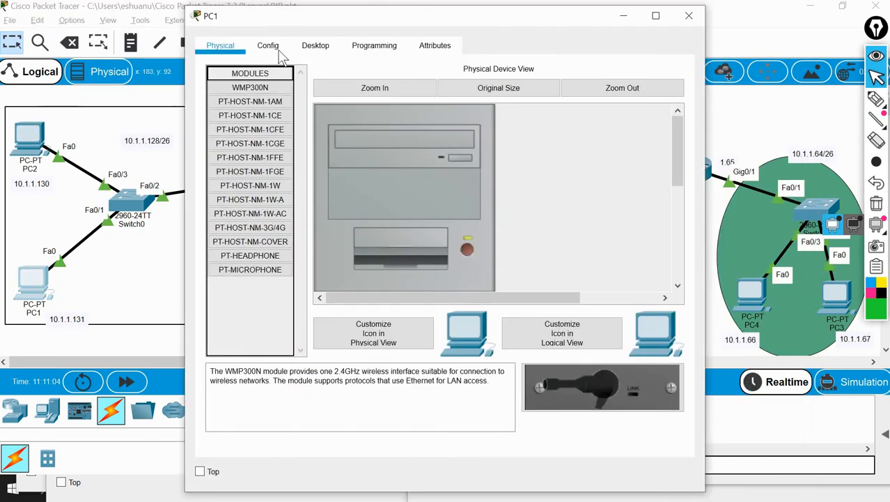
pyautogui.click(272, 49)
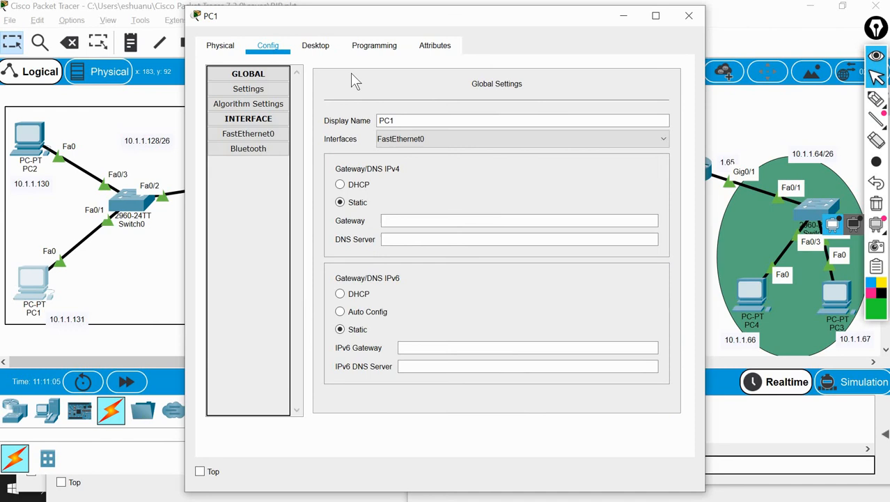
pyautogui.click(321, 49)
pyautogui.click(264, 96)
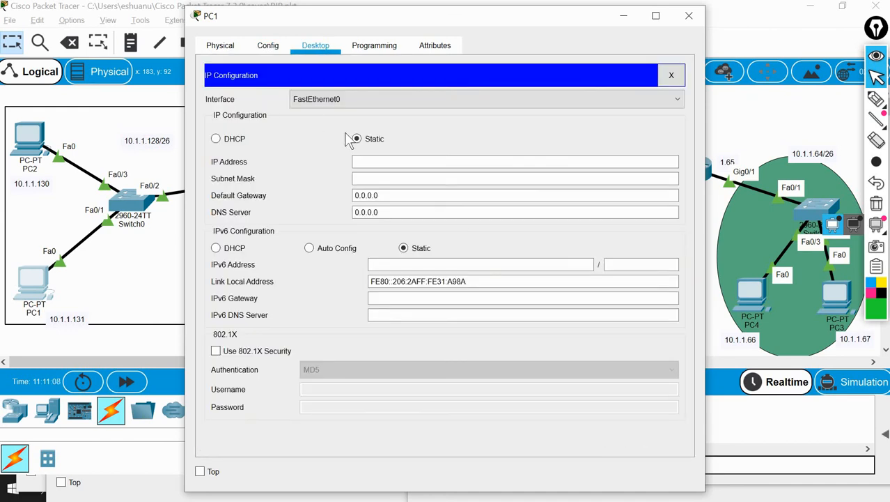
pyautogui.click(376, 162)
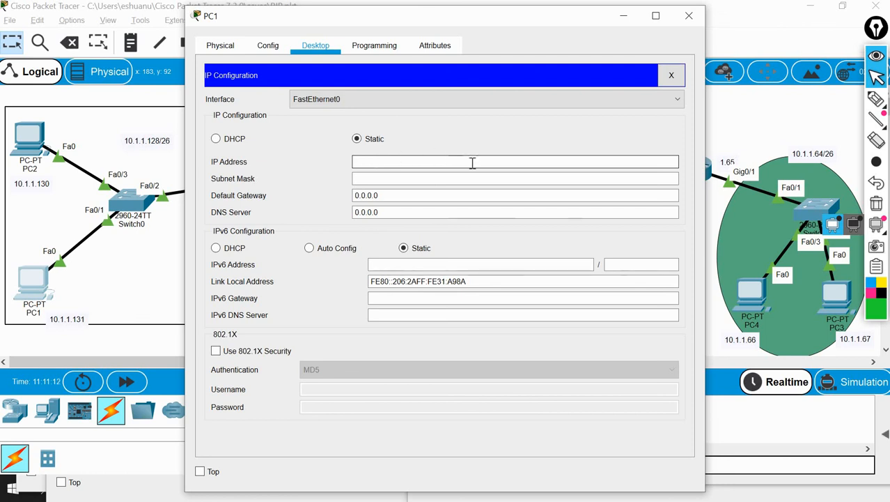
# Try to give PC1 the static IP address 10.1.1.131 with subnet mask 255.255.255.252
pyautogui.write('10.1.1.131')
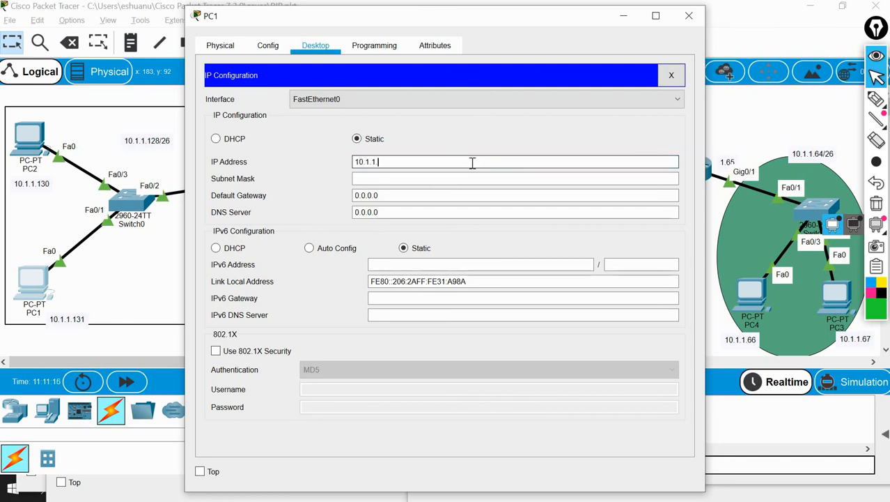
pyautogui.click(432, 179)
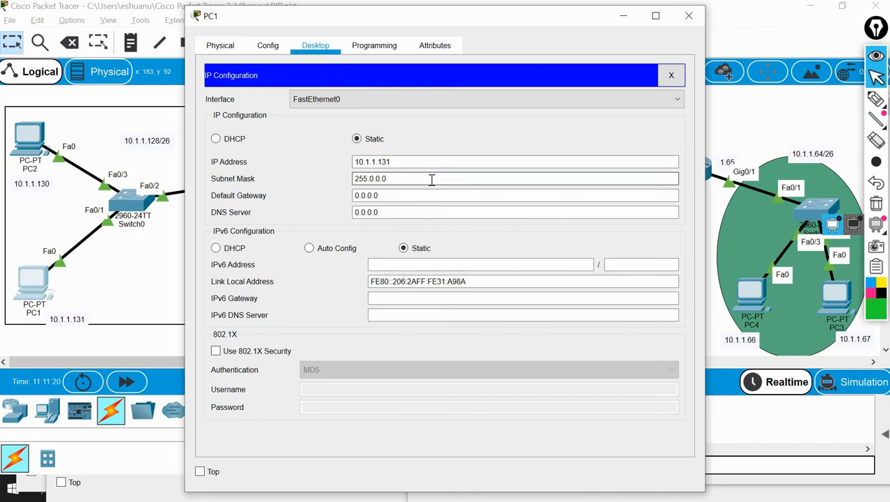
pyautogui.write('55.255.252')
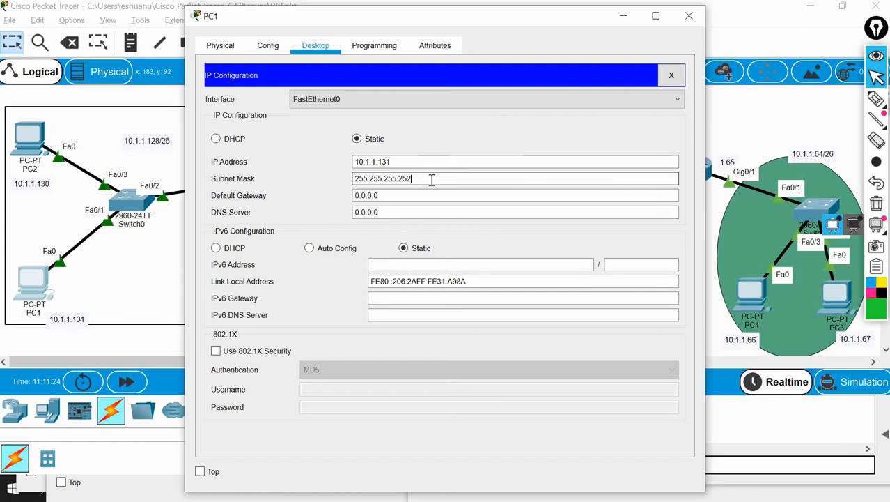
pyautogui.click(427, 197)
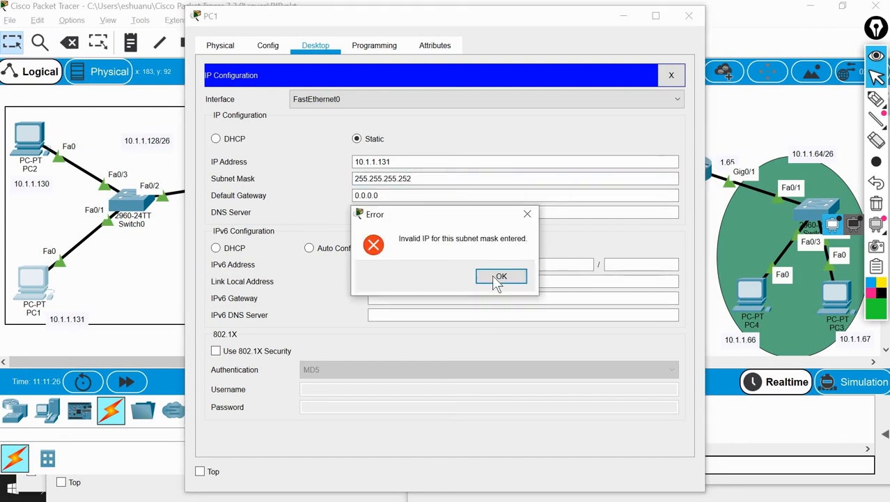
pyautogui.click(499, 276)
# Set PC1's static IP address to 10.1.1.131 and its subnet mask to 255.255.255.192
pyautogui.click(382, 162)
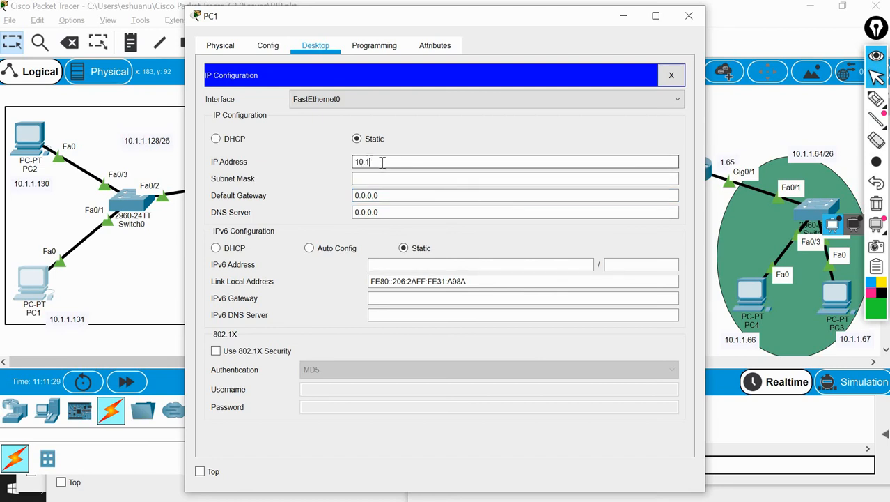
pyautogui.write('10.1.1.131')
pyautogui.click(404, 179)
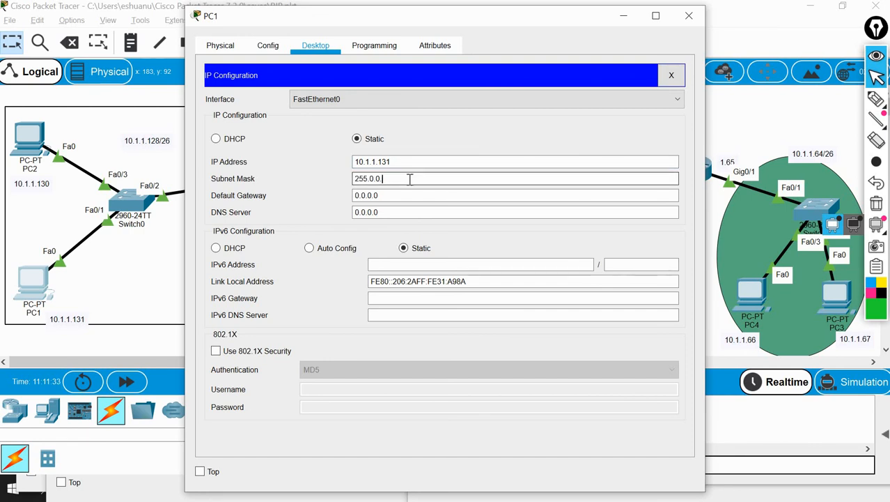
pyautogui.press('BackSpace')
pyautogui.press('BackSpace')
pyautogui.press('BackSpace')
pyautogui.press('BackSpace')
pyautogui.write('255.255.255.192')
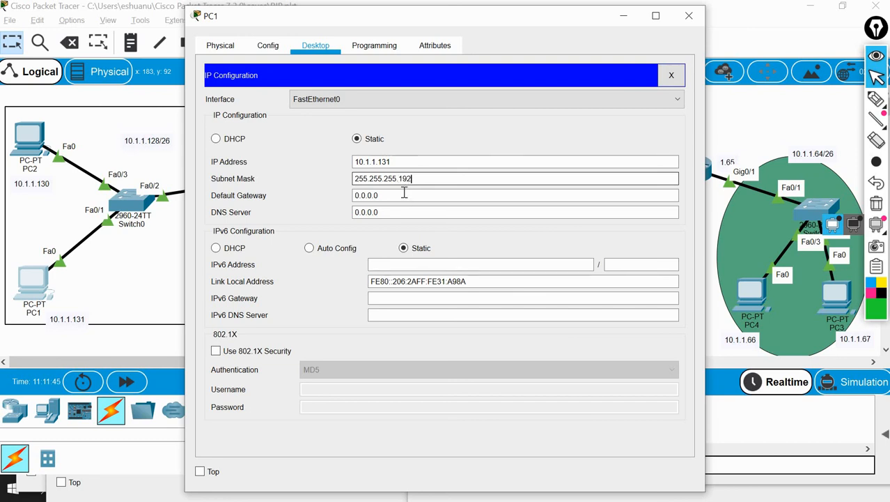
# Set PC1's default gateway to 10.1.1.129 and close its window
pyautogui.click(404, 195)
pyautogui.press('BackSpace')
pyautogui.press('BackSpace')
pyautogui.press('BackSpace')
pyautogui.press('BackSpace')
pyautogui.press('BackSpace')
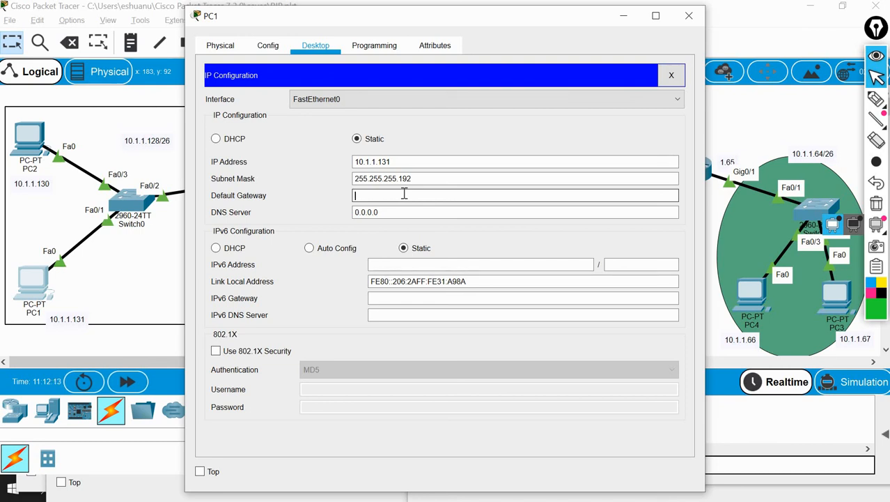
pyautogui.write('10')
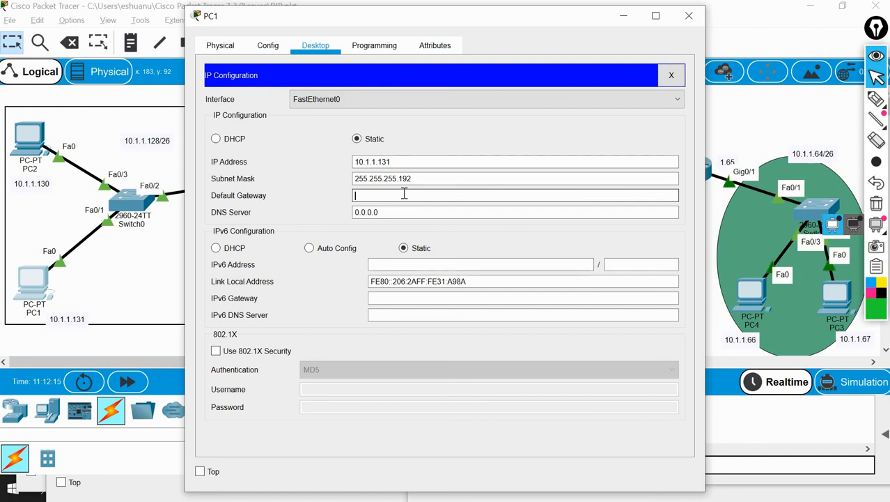
pyautogui.write('.1.1')
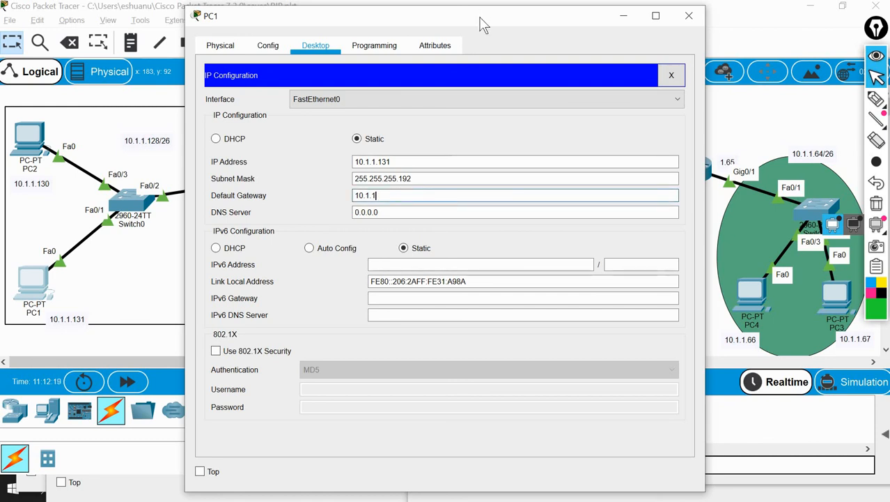
pyautogui.moveTo(484, 25); pyautogui.dragTo(623, 38)
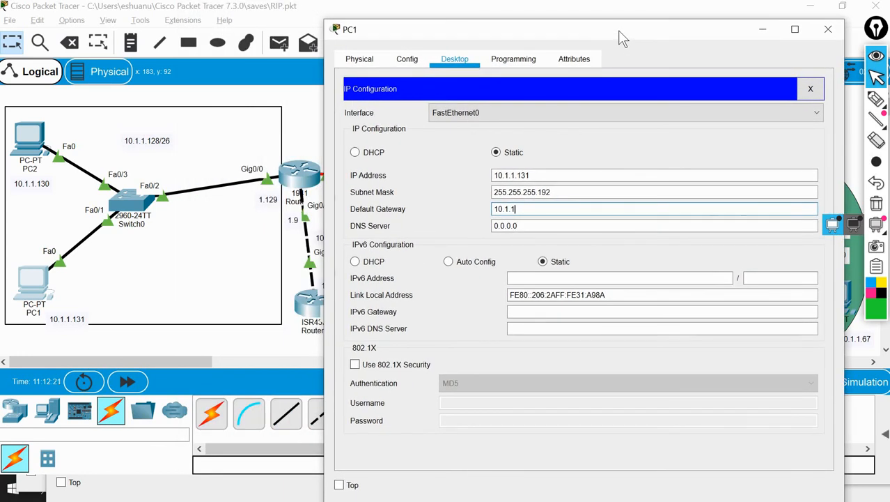
pyautogui.write('.129')
pyautogui.click(833, 32)
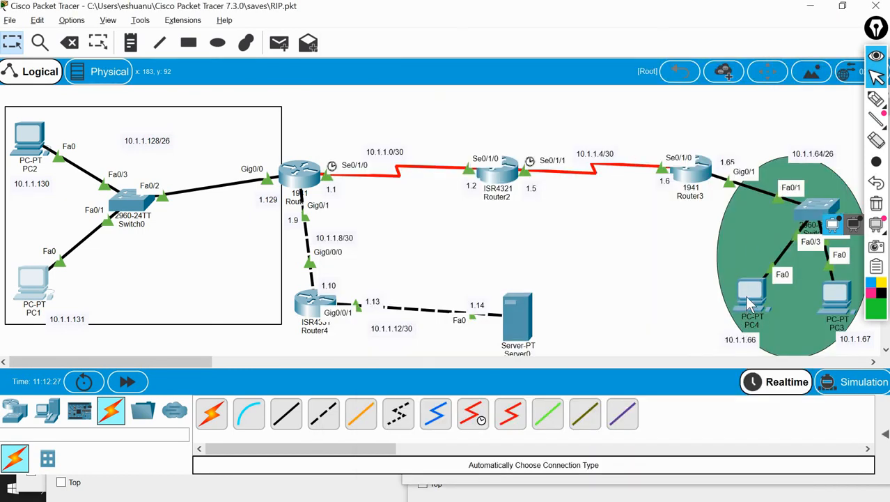
# Set PC4's static IP address to 10.1.1.66, moving its window aside to uncover the 10.1.1.64/26 network
pyautogui.click(753, 298)
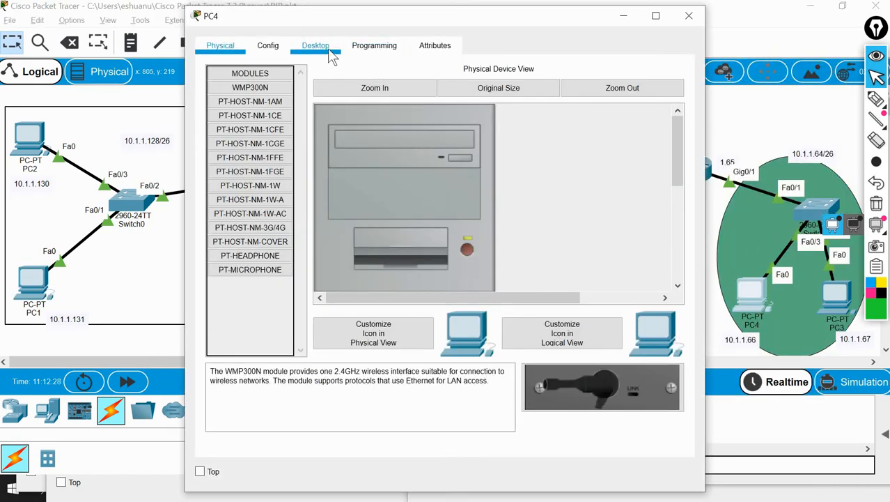
pyautogui.click(322, 47)
pyautogui.click(285, 120)
pyautogui.click(388, 158)
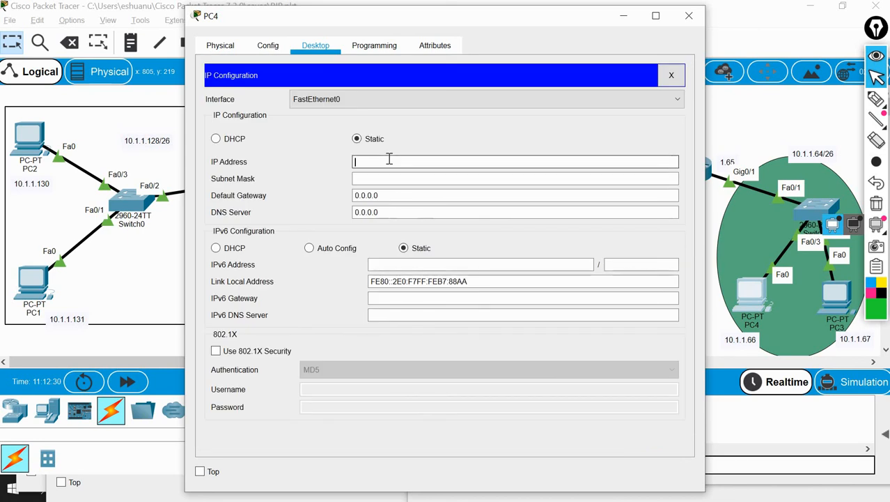
pyautogui.write('10.1.1')
pyautogui.write('.1.1.')
pyautogui.moveTo(551, 17); pyautogui.dragTo(373, 15)
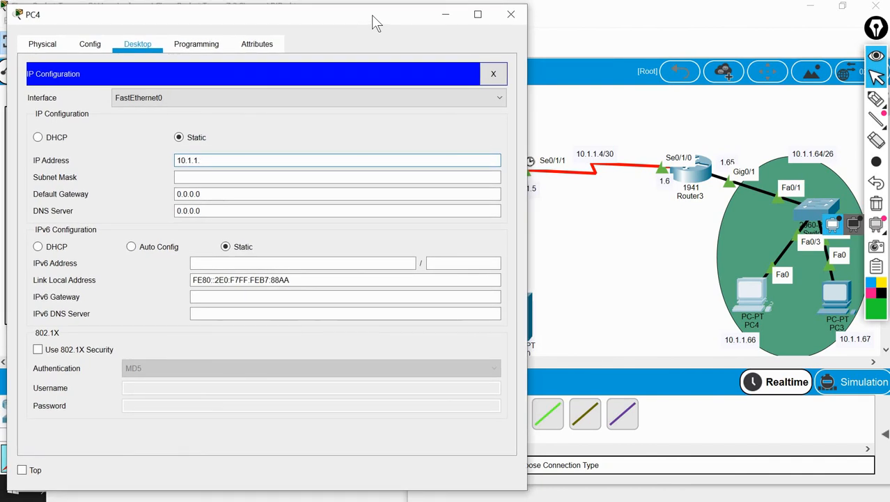
pyautogui.write('66')
# Set PC4's subnet mask to 255.255.255.192 and select the whole mask value
pyautogui.click(341, 177)
pyautogui.press('BackSpace')
pyautogui.press('BackSpace')
pyautogui.press('BackSpace')
pyautogui.press('BackSpace')
pyautogui.press('BackSpace')
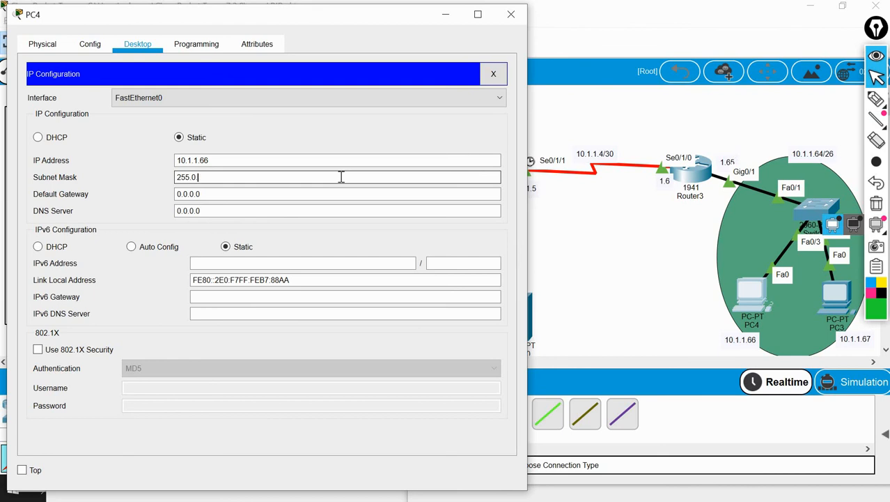
pyautogui.write('255.255.192')
pyautogui.hotkey('ctrl', 'a')
pyautogui.hotkey('ctrl', 'c')
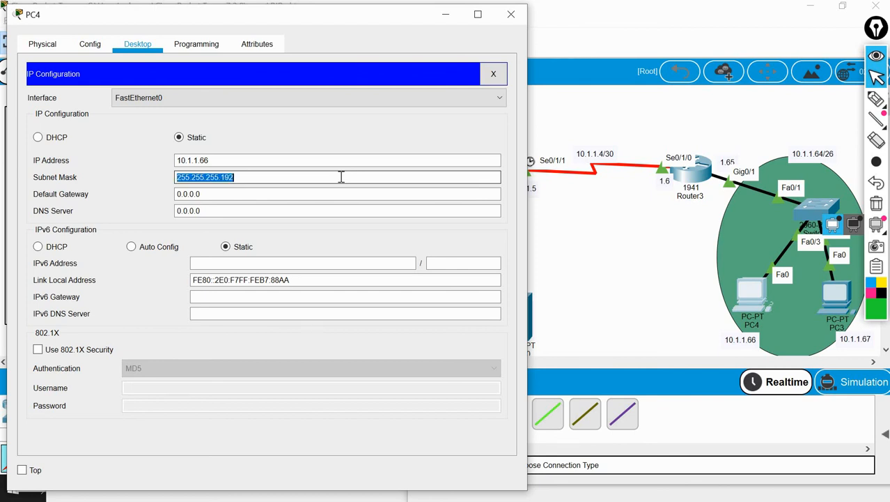
# Set PC4's default gateway to 10.1.1.65 and close its IP configuration
pyautogui.click(199, 194)
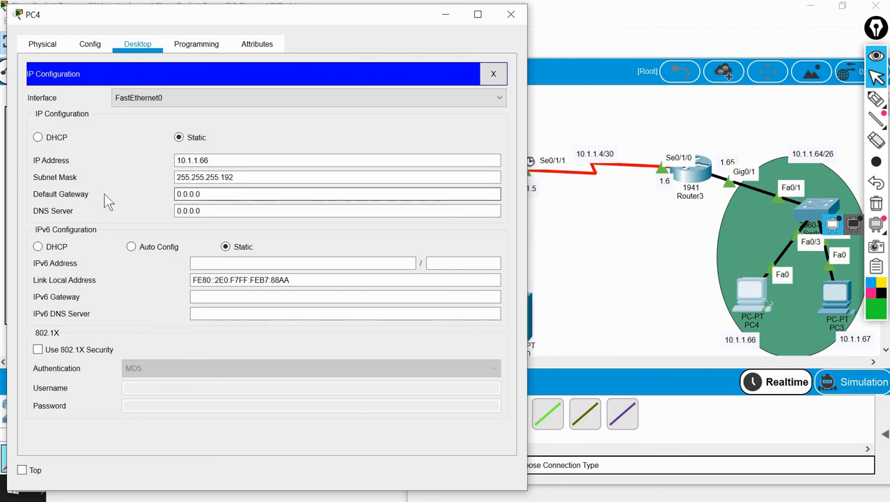
pyautogui.hotkey('ctrl', 'a')
pyautogui.write('10.1')
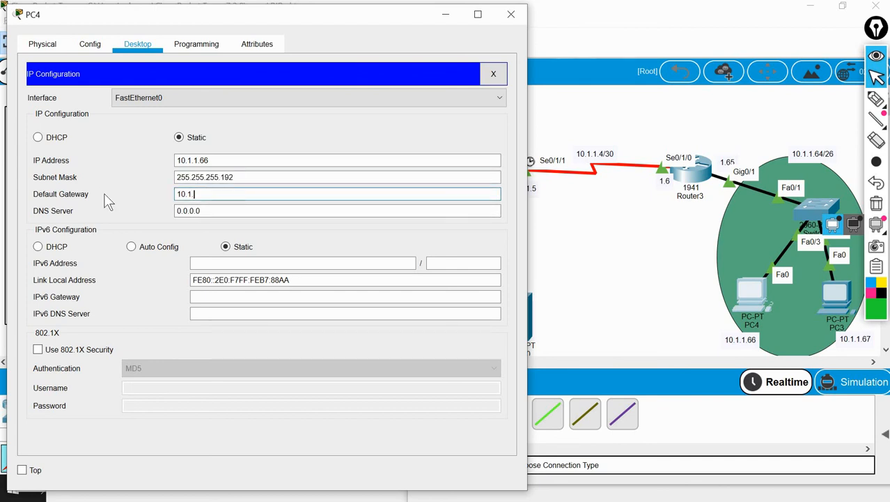
pyautogui.write('.1.65')
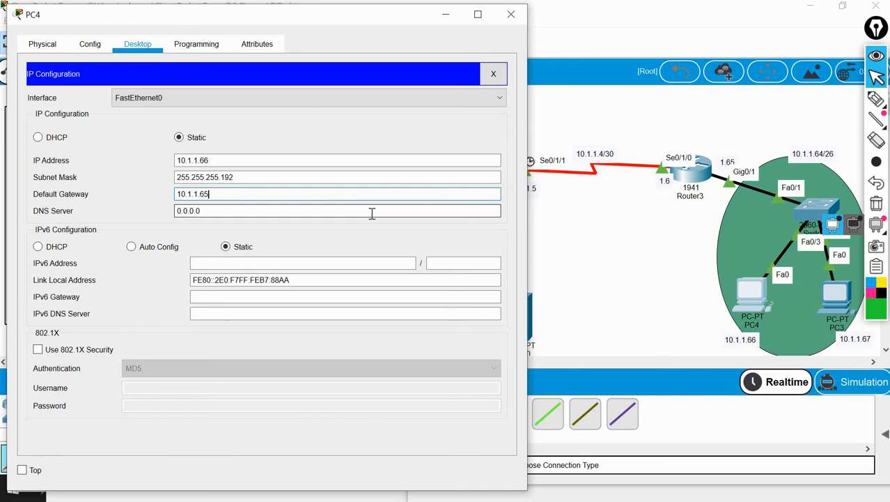
pyautogui.click(493, 74)
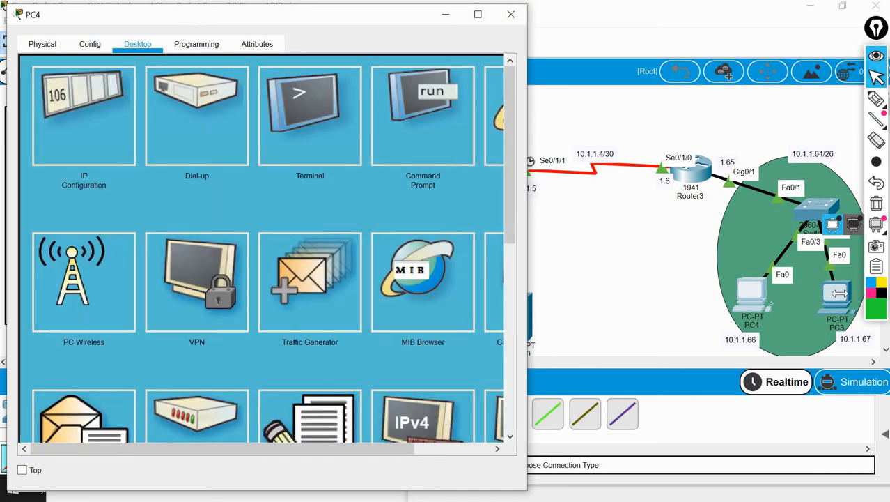
# Set PC3's subnet mask to 255.255.255.192 and its static IP address to 10.1.1.67
pyautogui.click(839, 293)
pyautogui.click(839, 293)
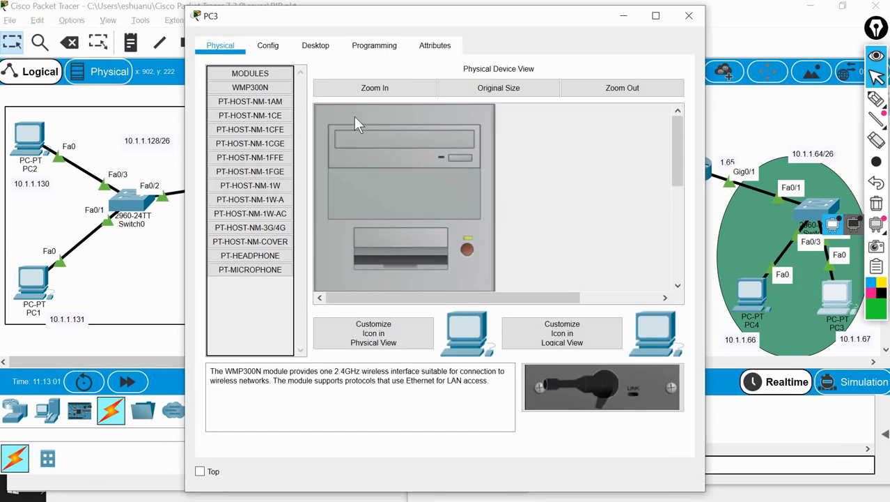
pyautogui.click(317, 46)
pyautogui.click(275, 103)
pyautogui.click(411, 180)
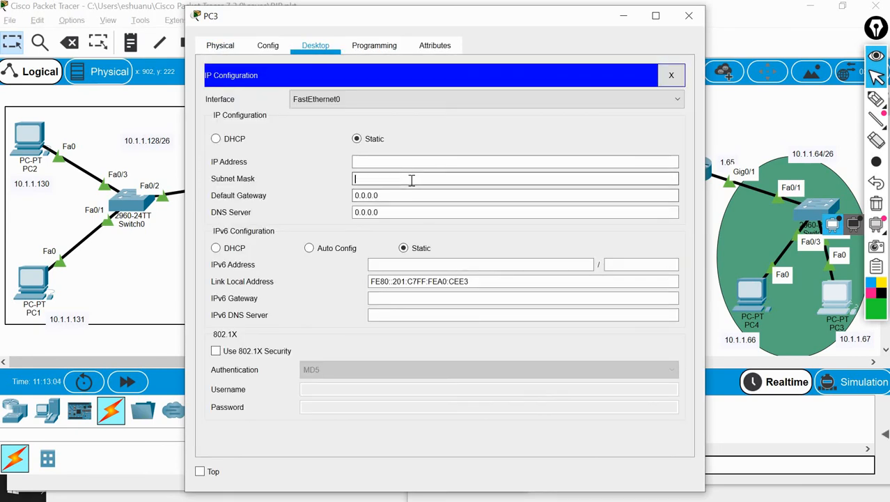
pyautogui.hotkey('ctrl', 'v')
pyautogui.click(422, 159)
pyautogui.write('1')
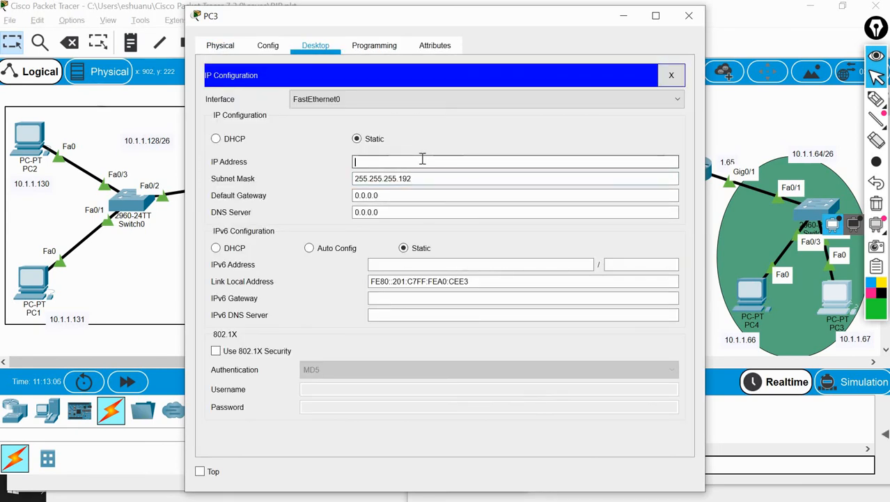
pyautogui.write('0.1.1.67')
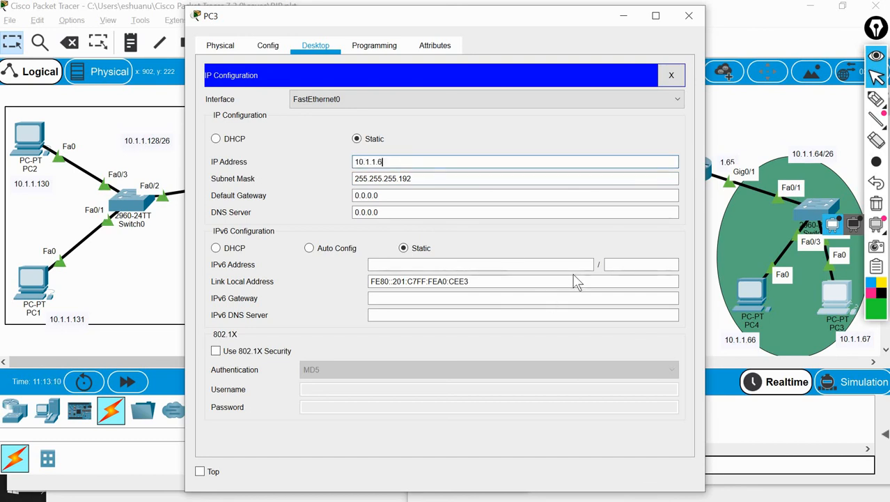
# Set PC3's default gateway to 10.1.1.65 and close its window
pyautogui.click(406, 198)
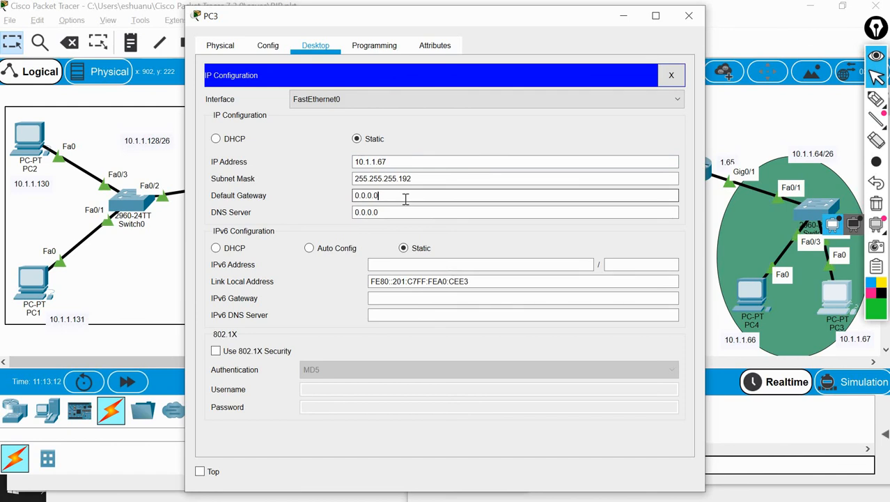
pyautogui.press('BackSpace')
pyautogui.press('BackSpace')
pyautogui.press('BackSpace')
pyautogui.press('BackSpace')
pyautogui.press('BackSpace')
pyautogui.press('BackSpace')
pyautogui.press('BackSpace')
pyautogui.write('10.1.1.65')
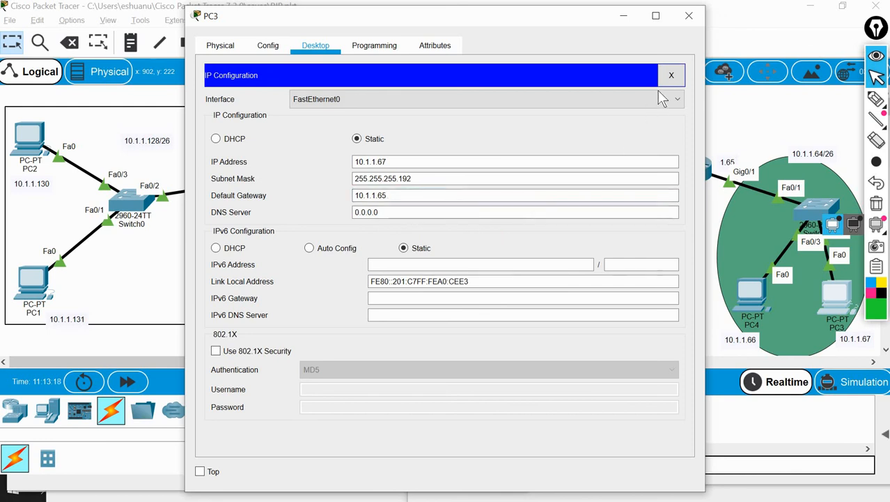
pyautogui.click(671, 75)
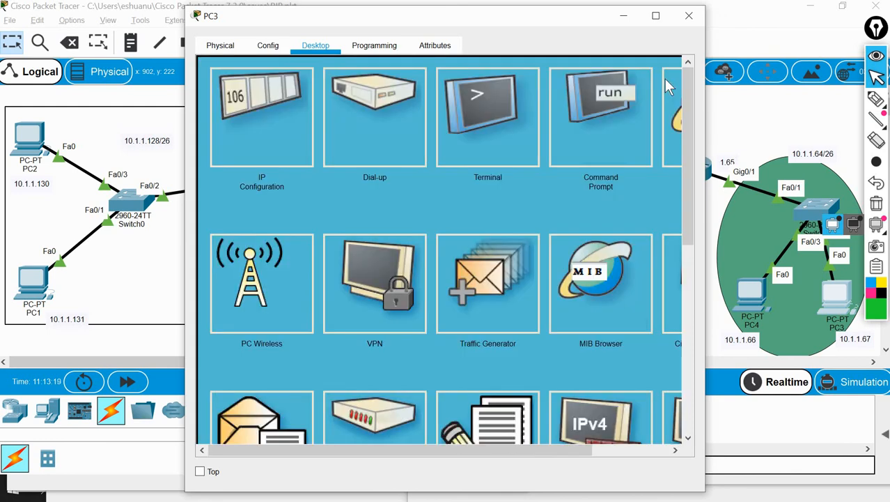
pyautogui.click(691, 18)
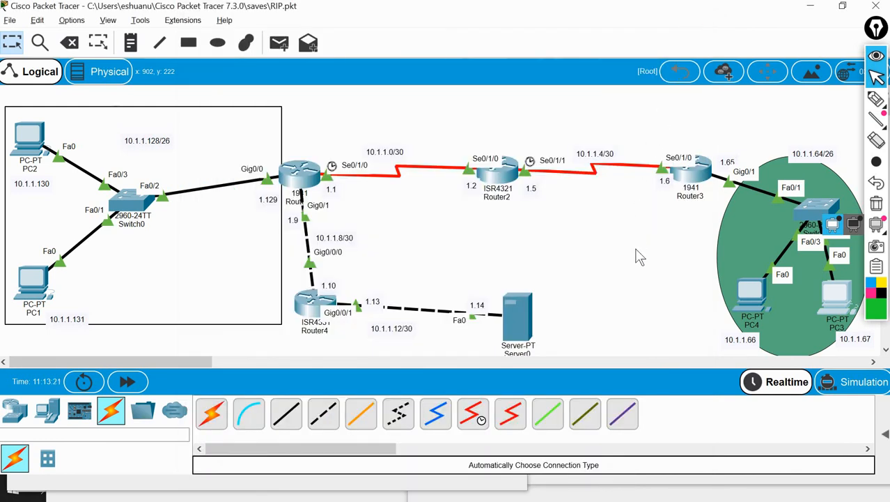